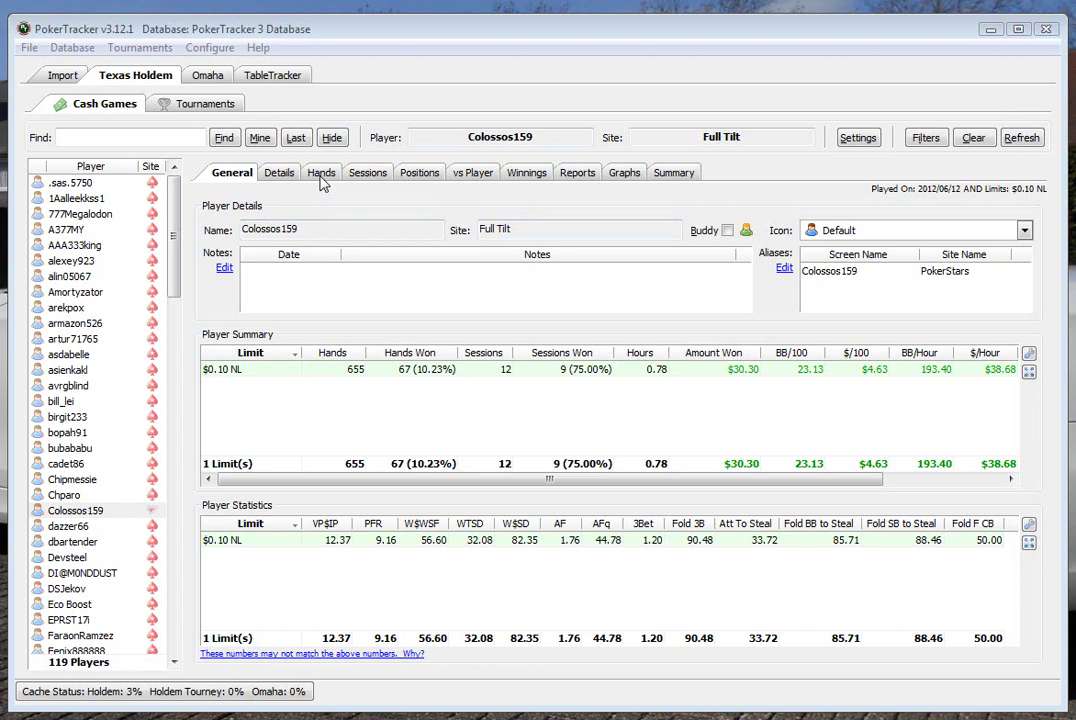
Step: Show the player's starting-hand results and sort them by amount won, with the highest winnings first
click(321, 174)
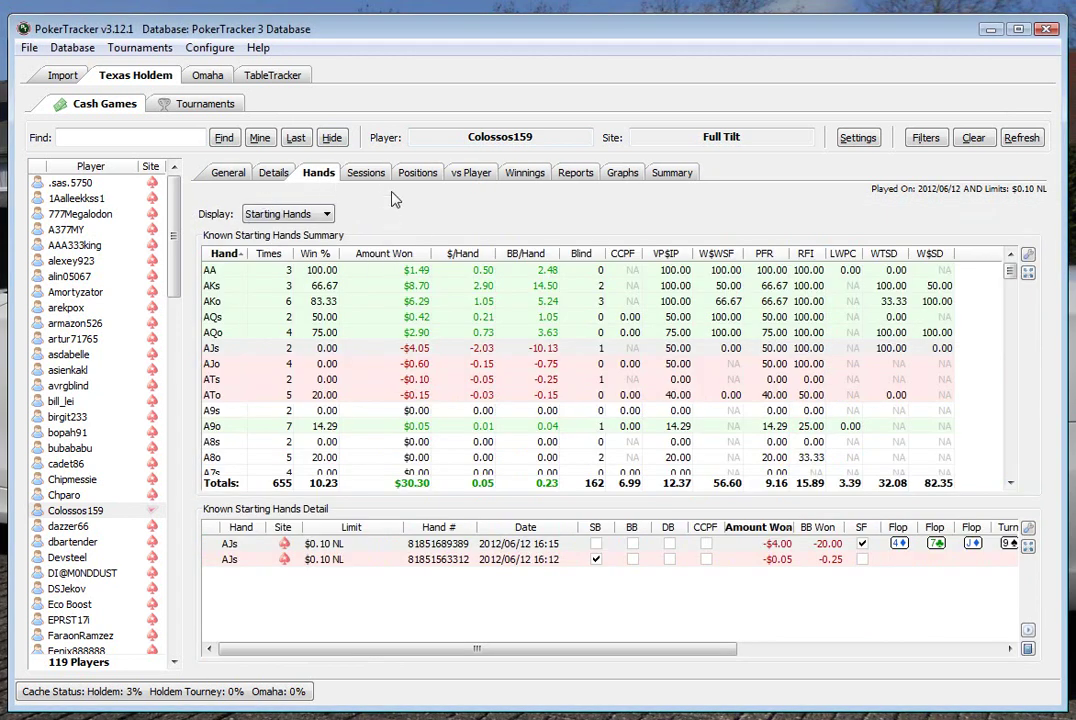
click(378, 255)
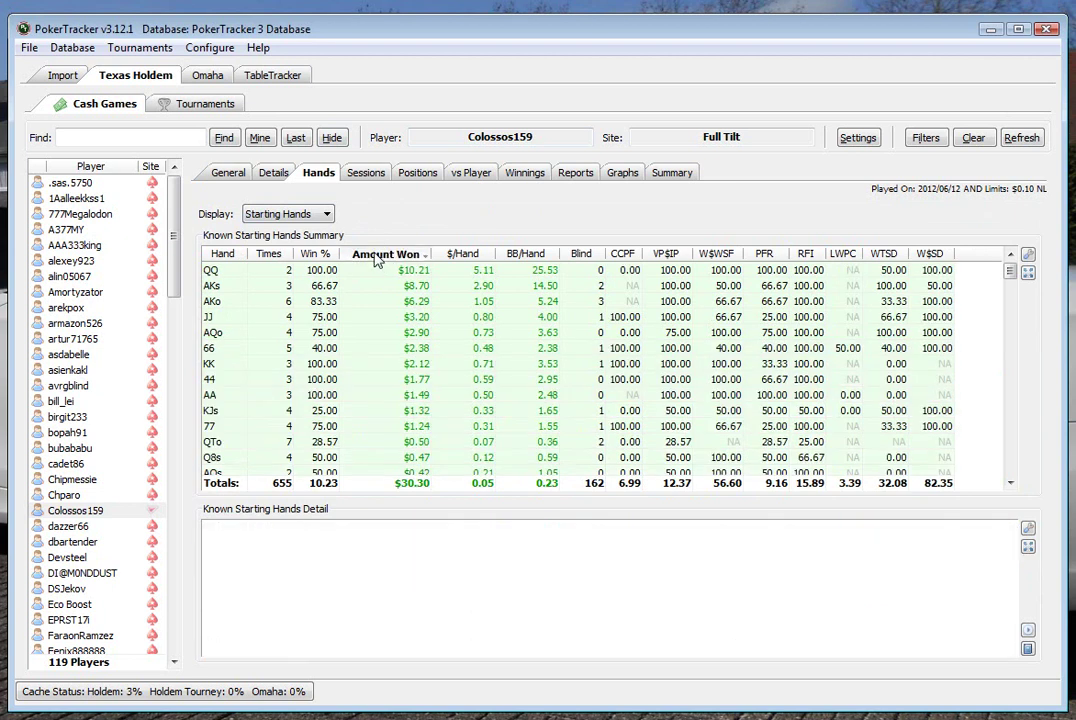
click(378, 256)
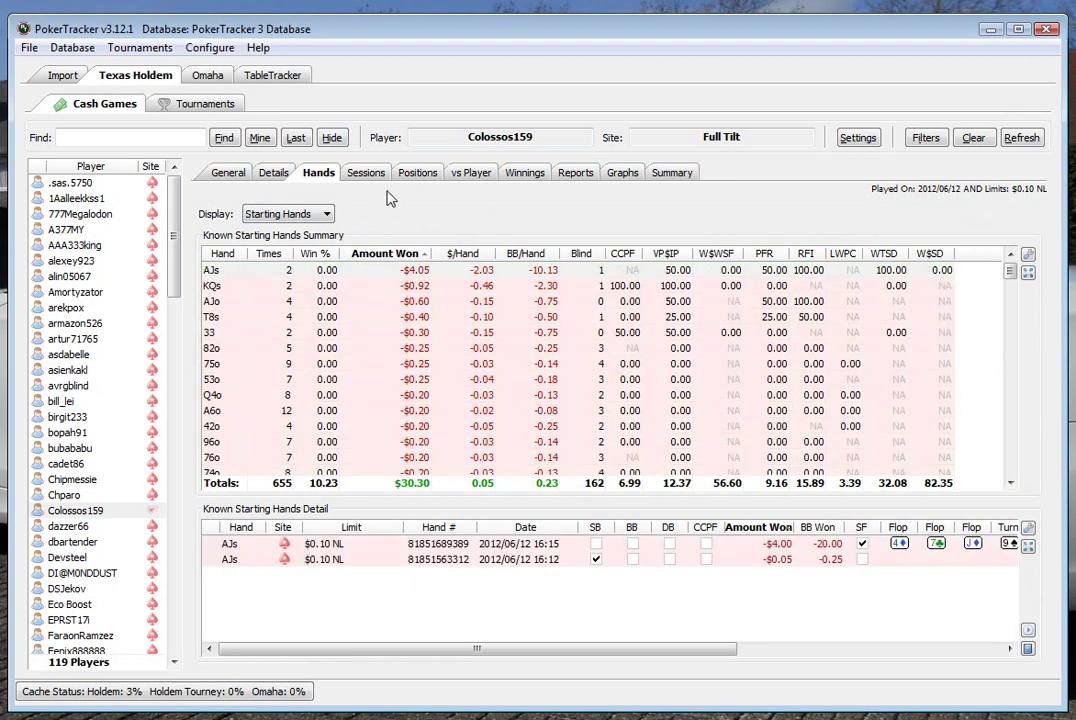
click(383, 255)
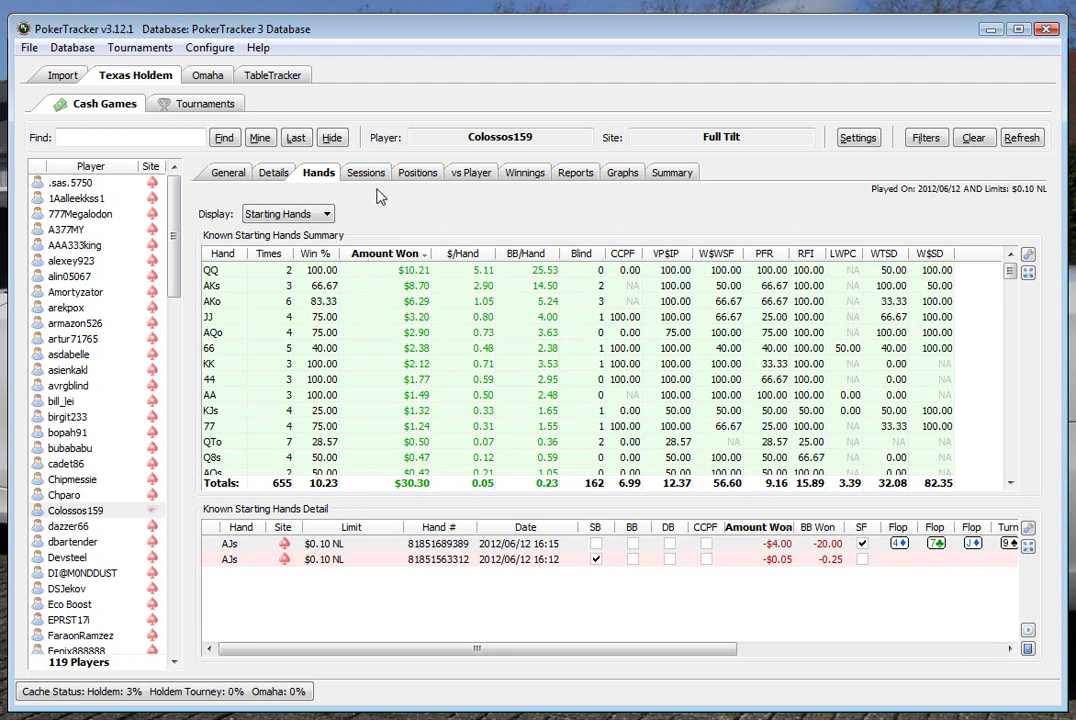
Step: List the QQ hands and open the replay of the one that won $9.84
click(350, 271)
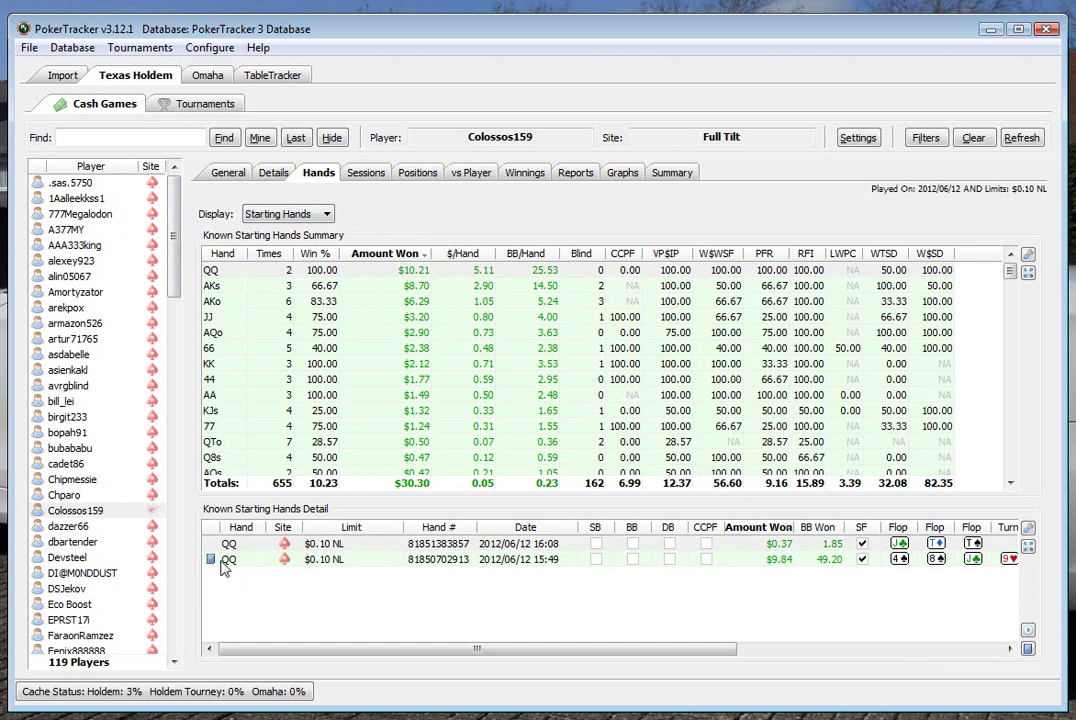
double_click(527, 562)
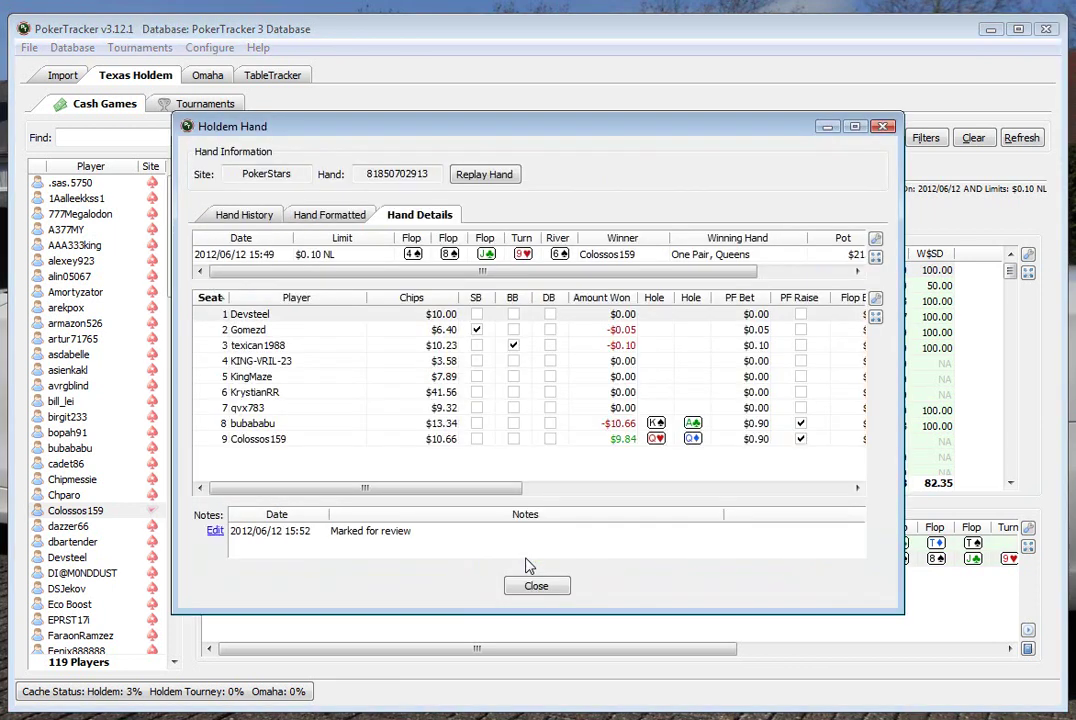
click(504, 179)
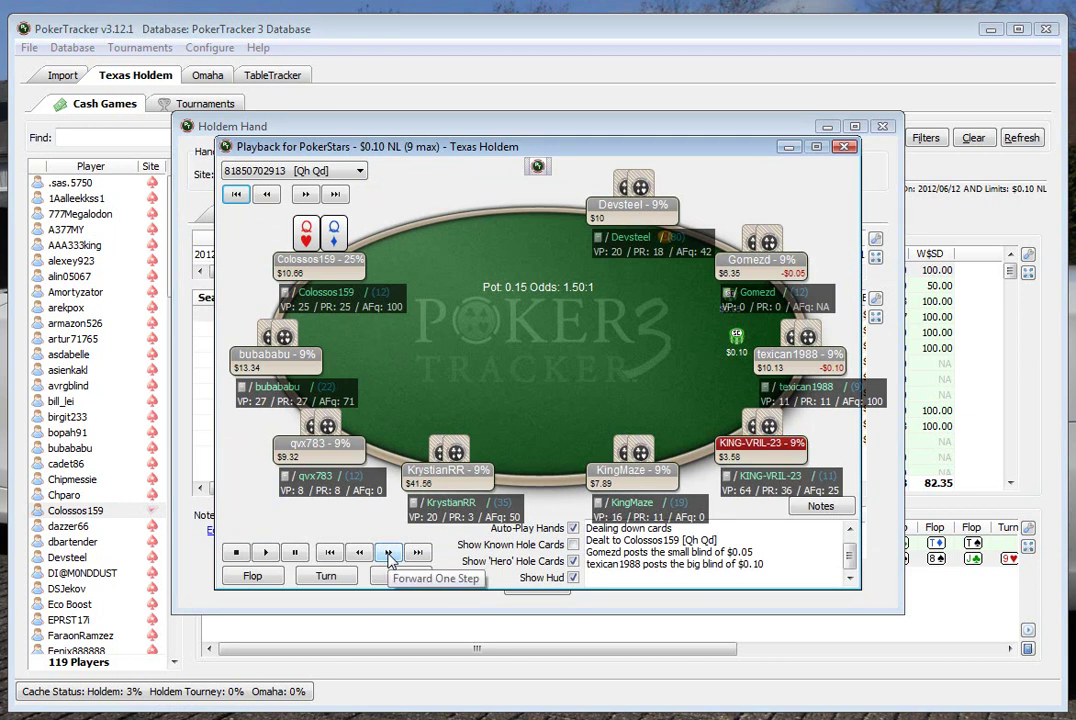
Step: Advance the QQ replay through the early folds to the opponent's preflop raise to $0.30
click(389, 555)
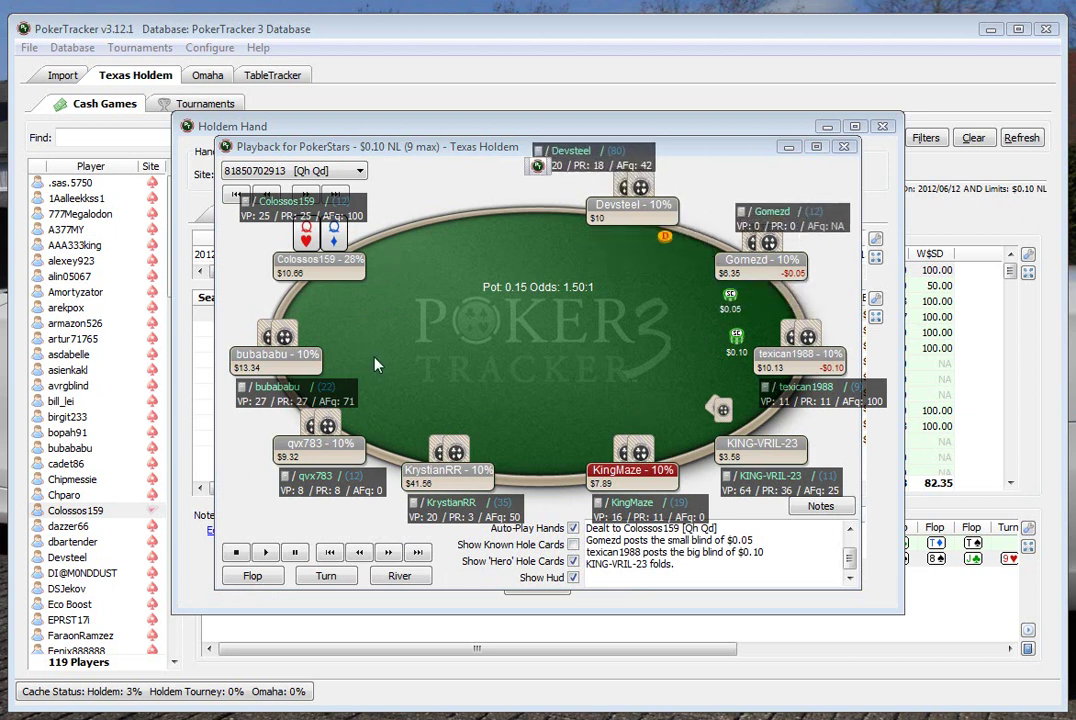
click(389, 553)
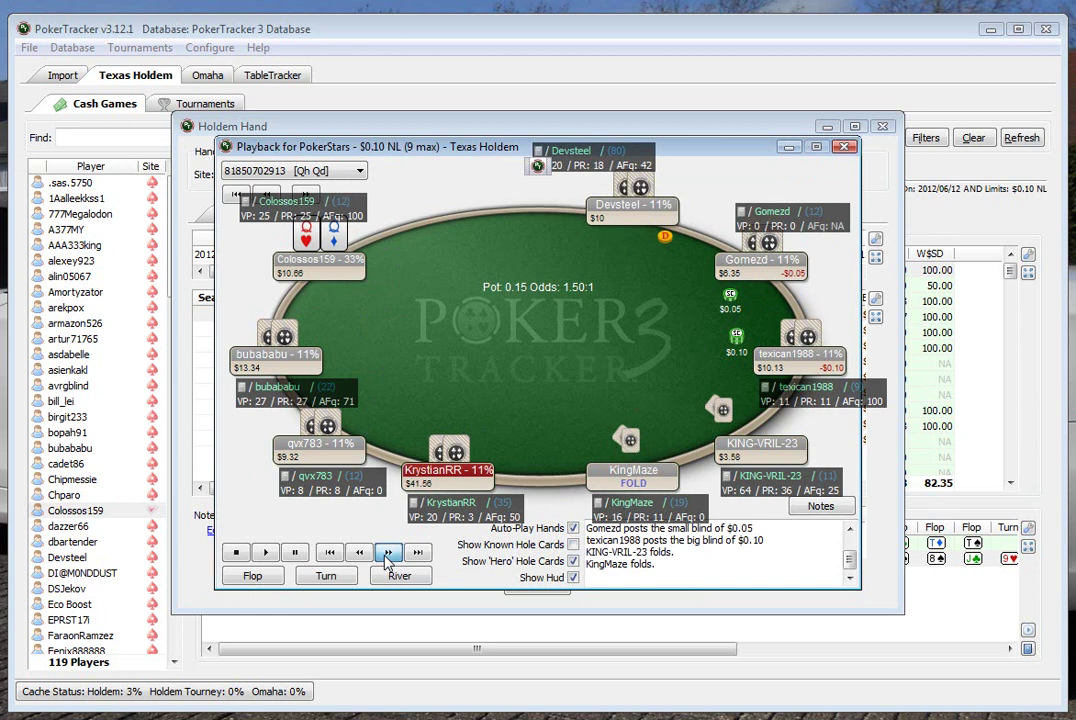
click(389, 556)
click(389, 556)
click(389, 556)
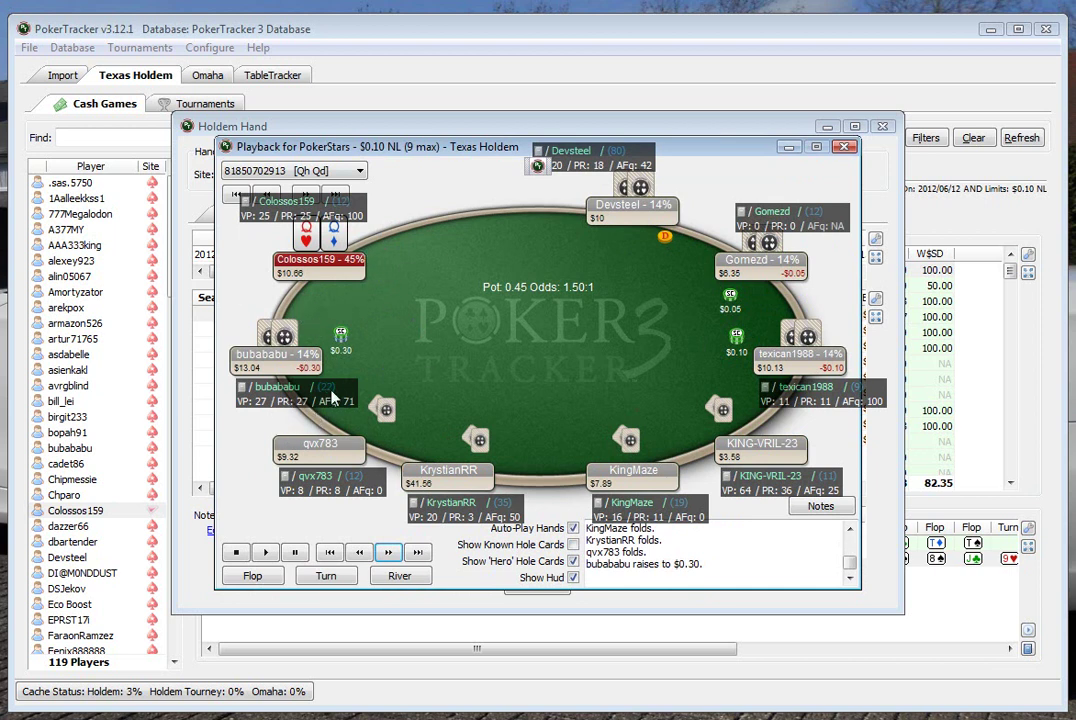
Step: Examine the raiser's HUD statistics and advance the QQ replay through the remaining preflop action to the flop
mouse_move(330, 397)
mouse_move(295, 410)
mouse_move(292, 220)
click(390, 553)
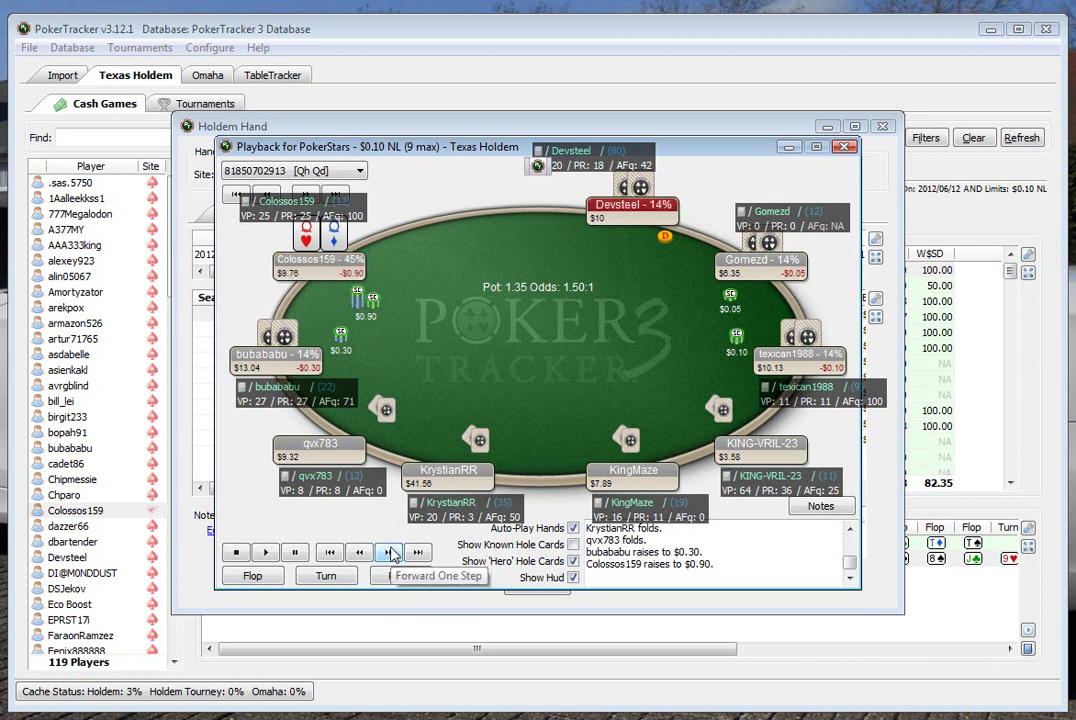
click(390, 553)
click(390, 553)
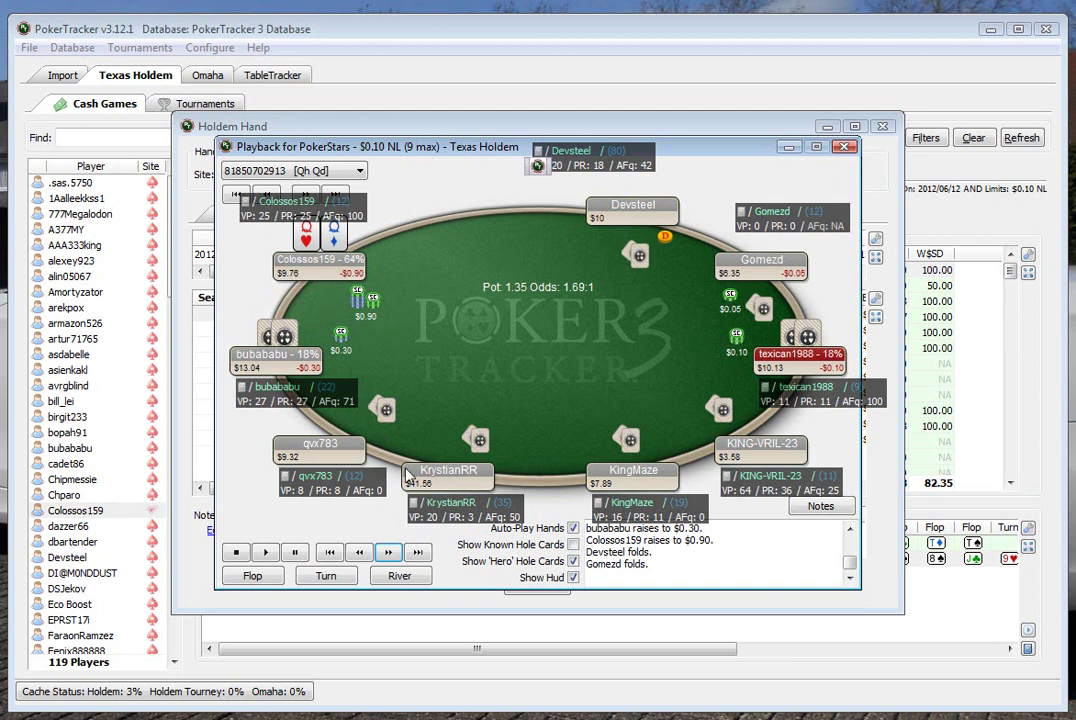
click(389, 552)
click(389, 552)
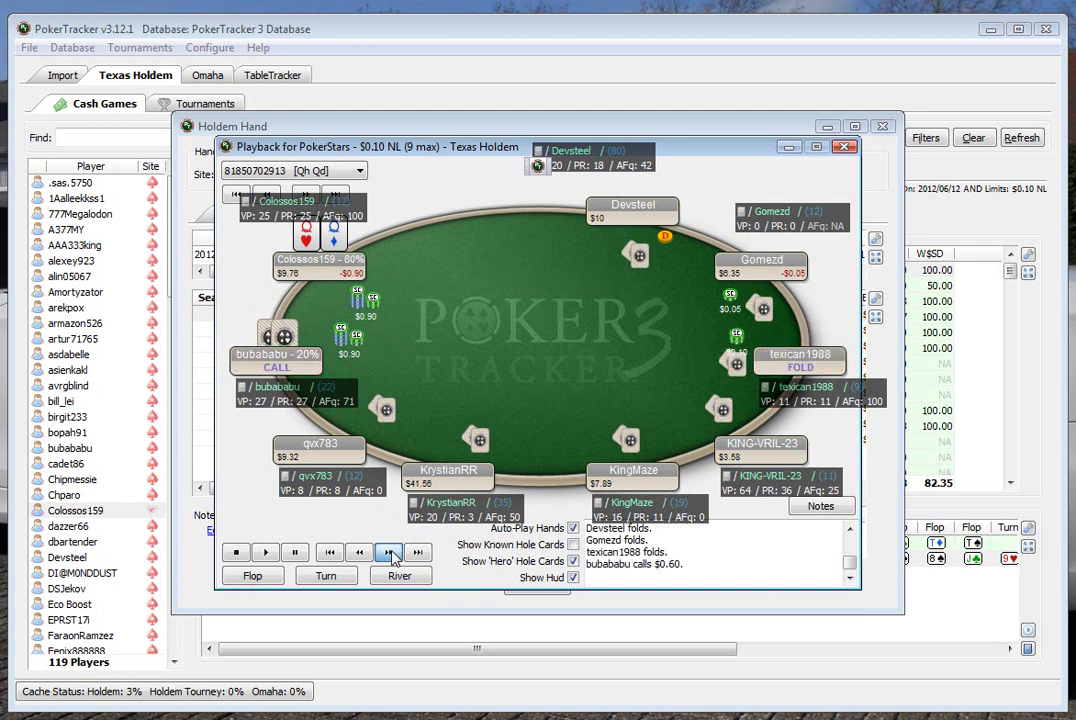
click(389, 552)
Step: Move the HUD panels of the hero and the remaining opponent outward, clear of their cards and seats
drag(303, 222, 306, 200)
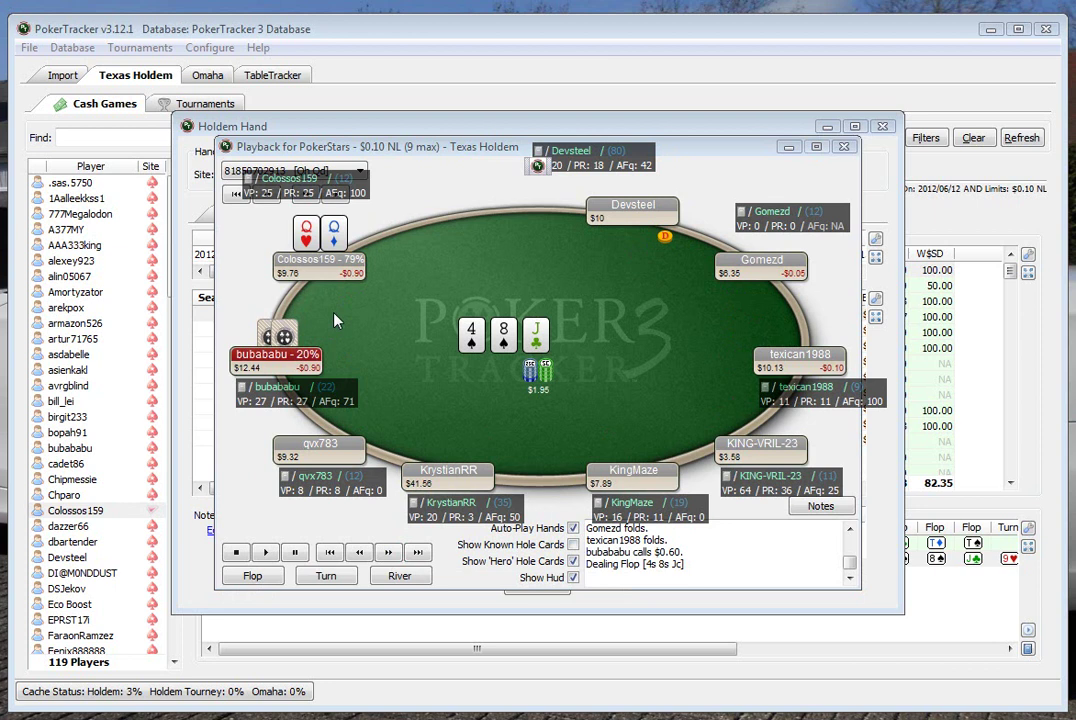
drag(300, 398, 285, 404)
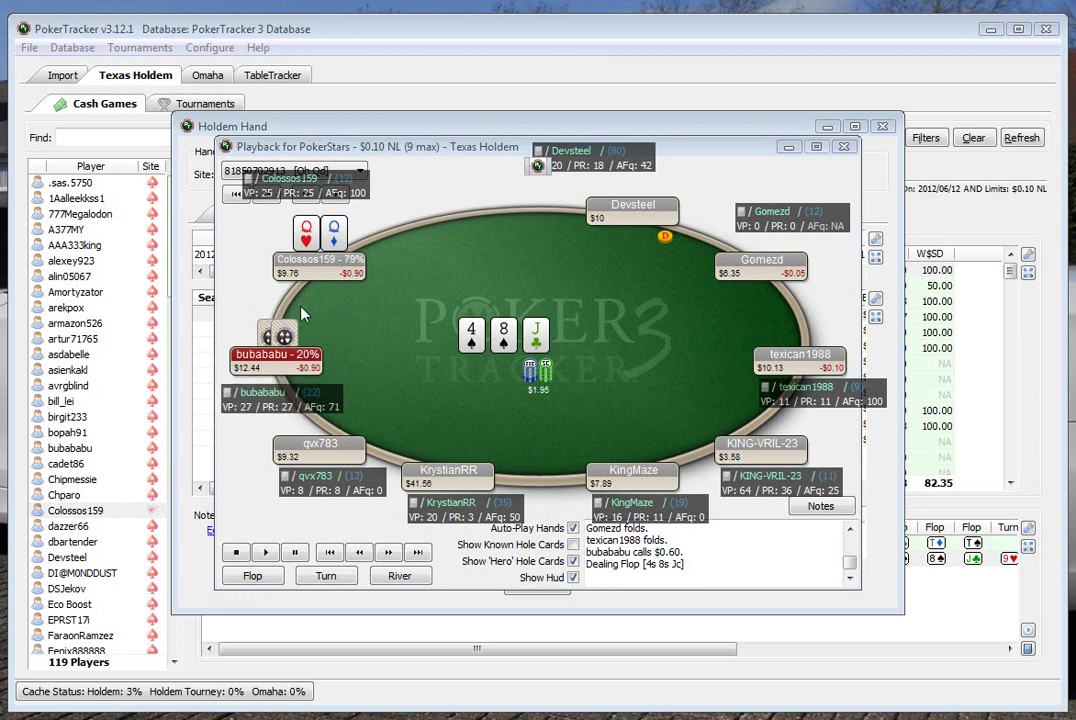
drag(296, 200, 310, 197)
Step: Advance the QQ replay through the flop check, bet, raise and call to the turn card
click(388, 553)
click(388, 553)
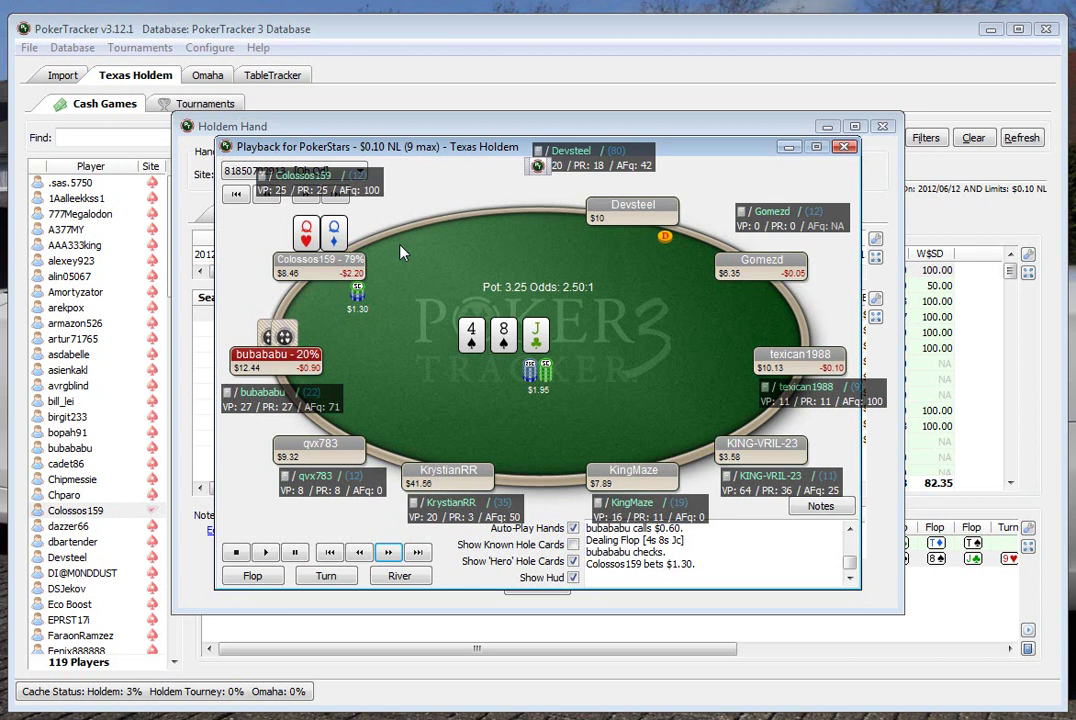
click(388, 552)
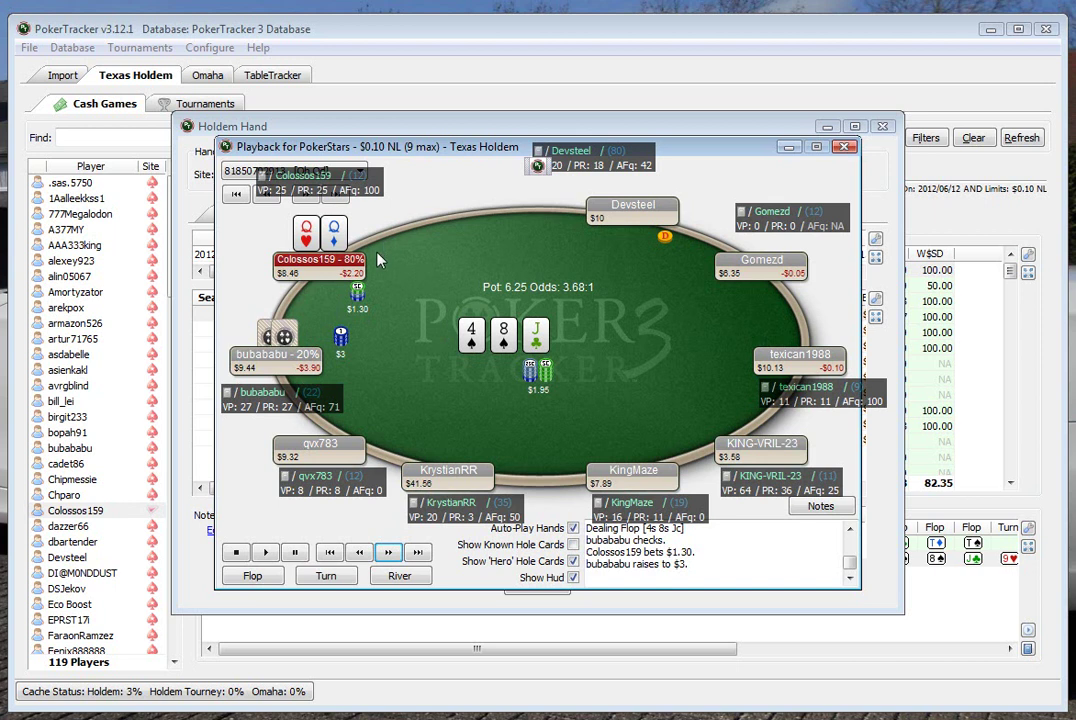
click(388, 552)
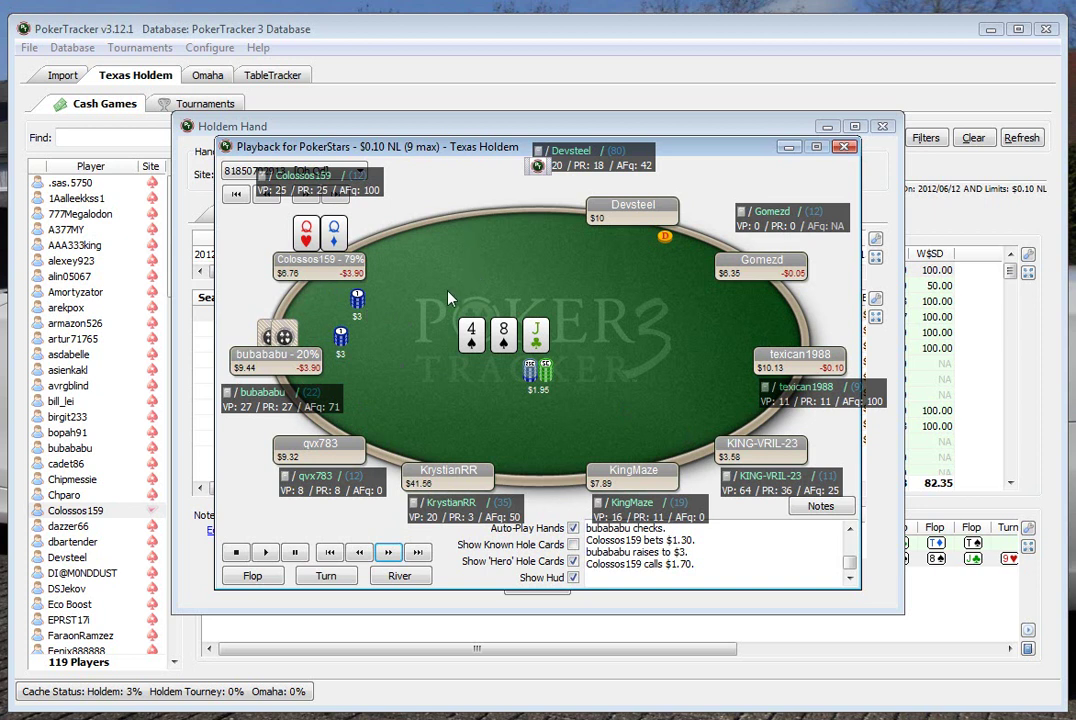
click(388, 552)
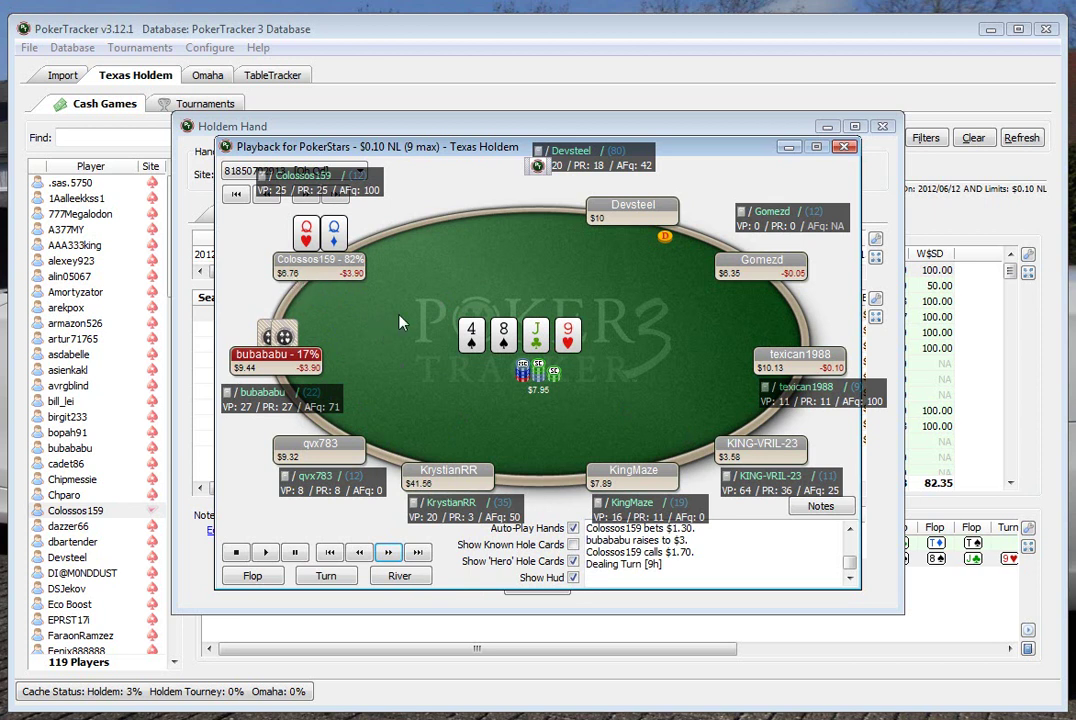
Step: Advance the QQ replay through the turn all-in to the river showdown, and close the replay and hand details
click(389, 553)
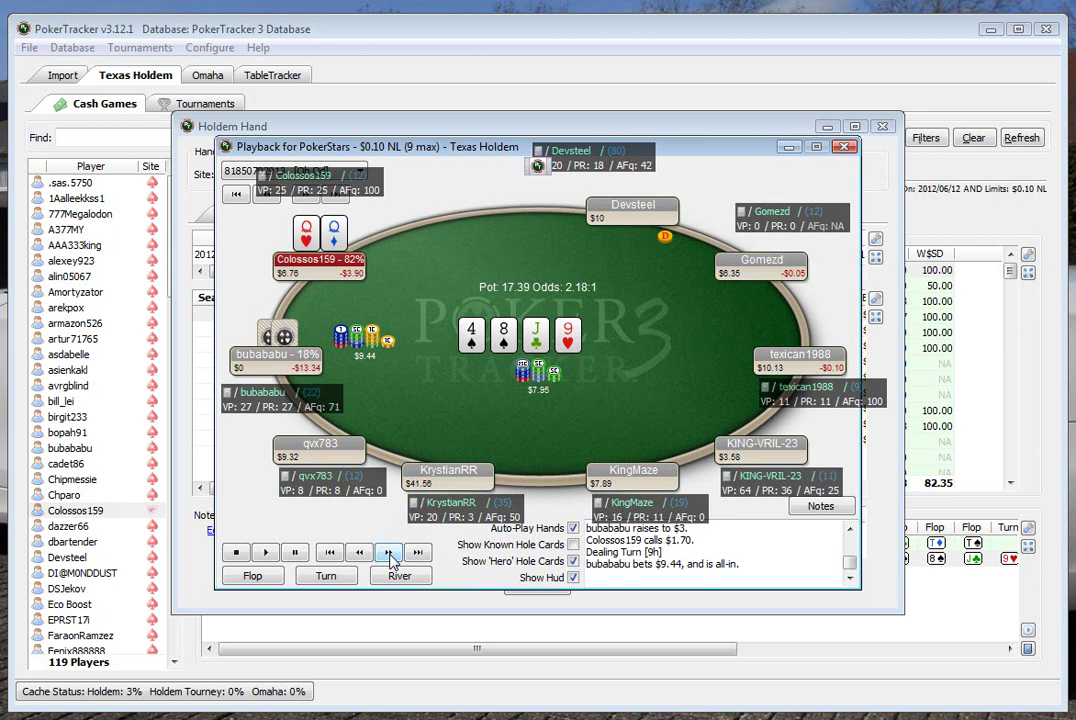
click(389, 554)
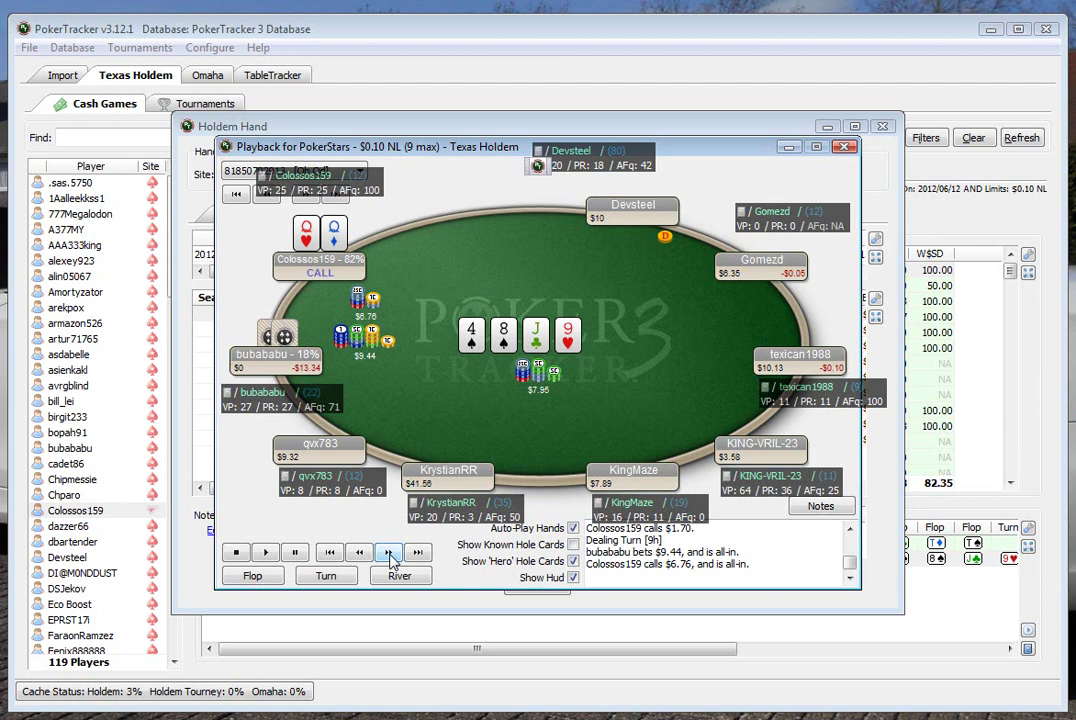
click(389, 554)
click(389, 554)
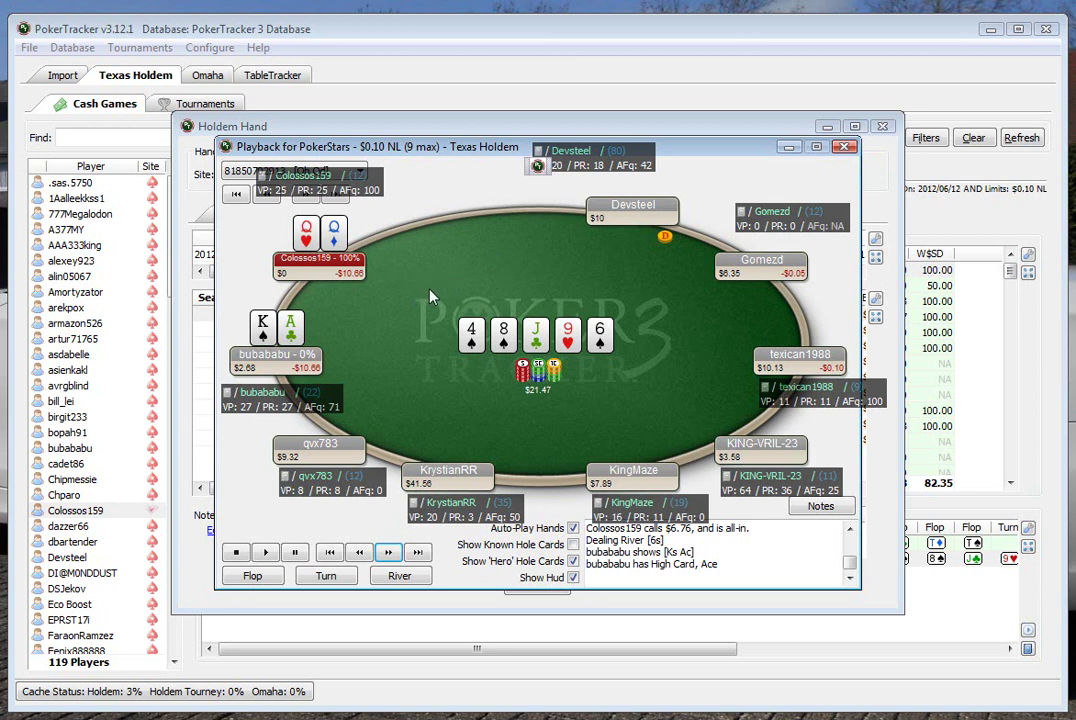
click(845, 148)
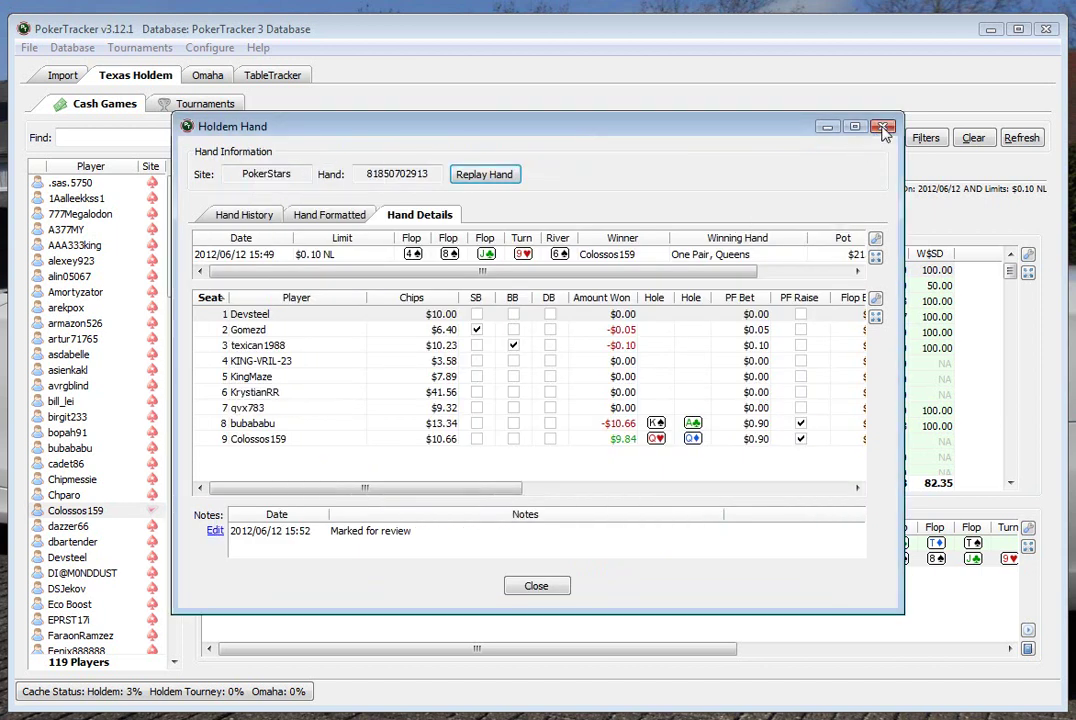
click(882, 127)
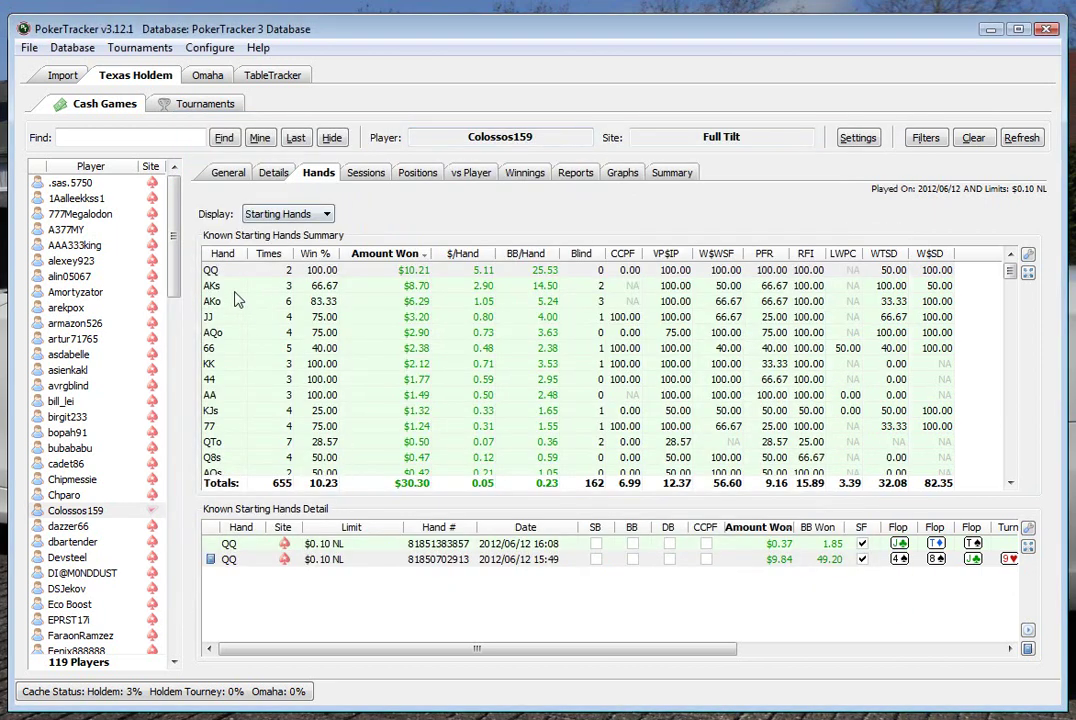
Step: List the AKs hands and open the replay of the one that won $9.20
click(362, 287)
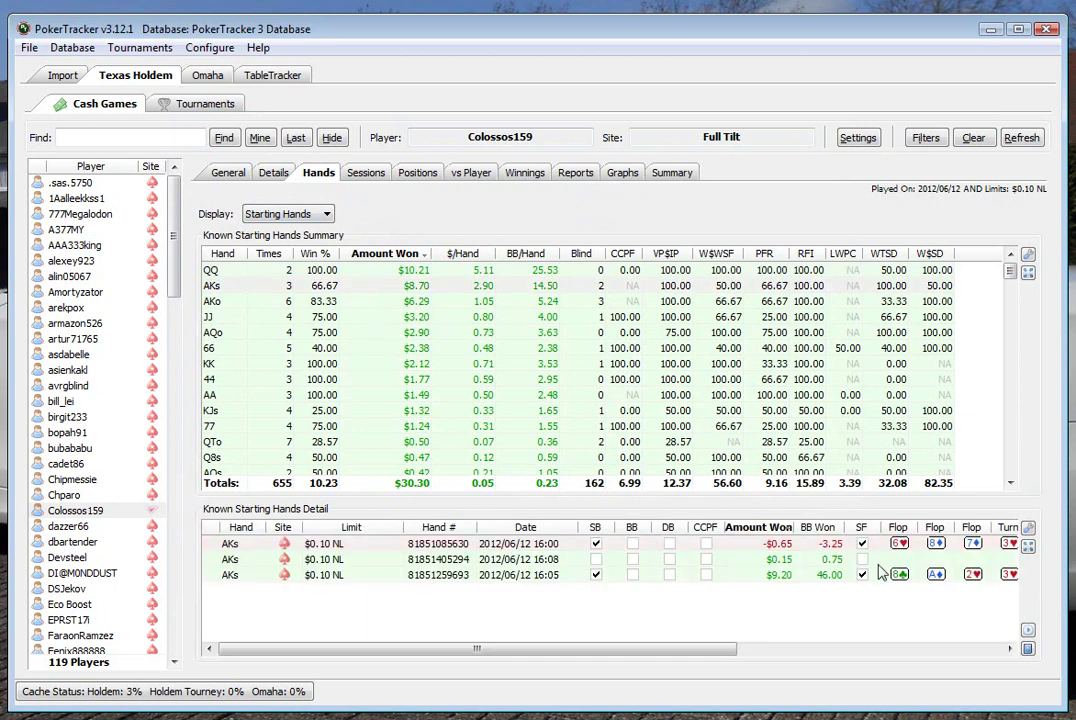
double_click(750, 575)
click(490, 178)
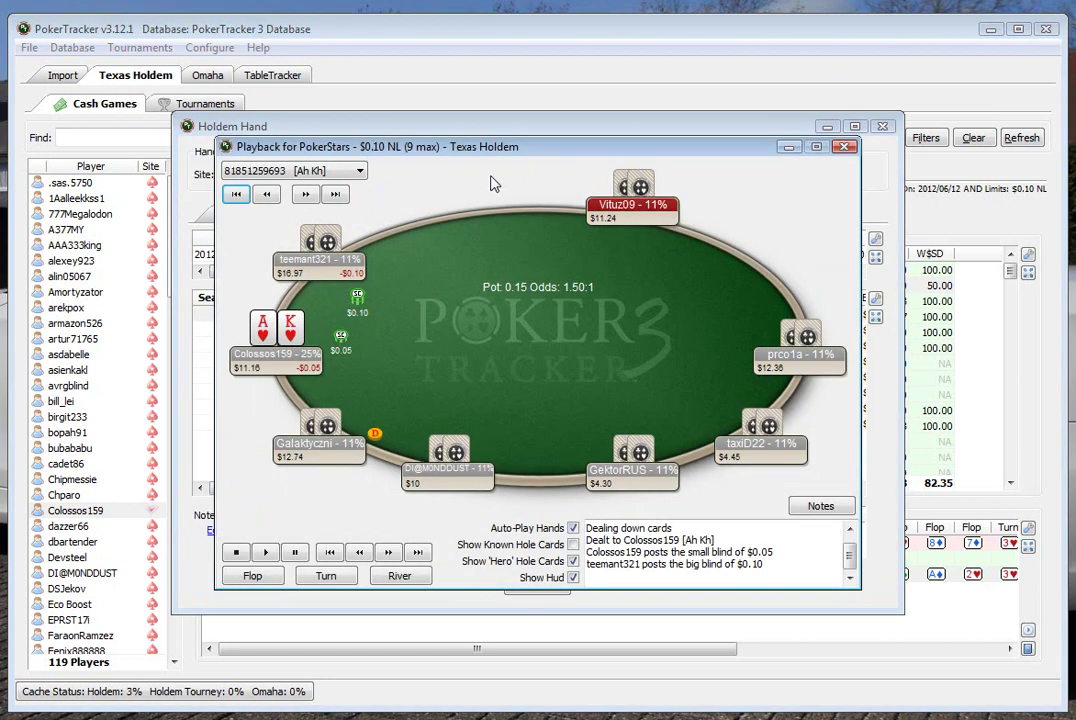
Step: Advance the AKs replay through the preflop folds and opening raise to the hero's re-raise to $0.90
click(386, 555)
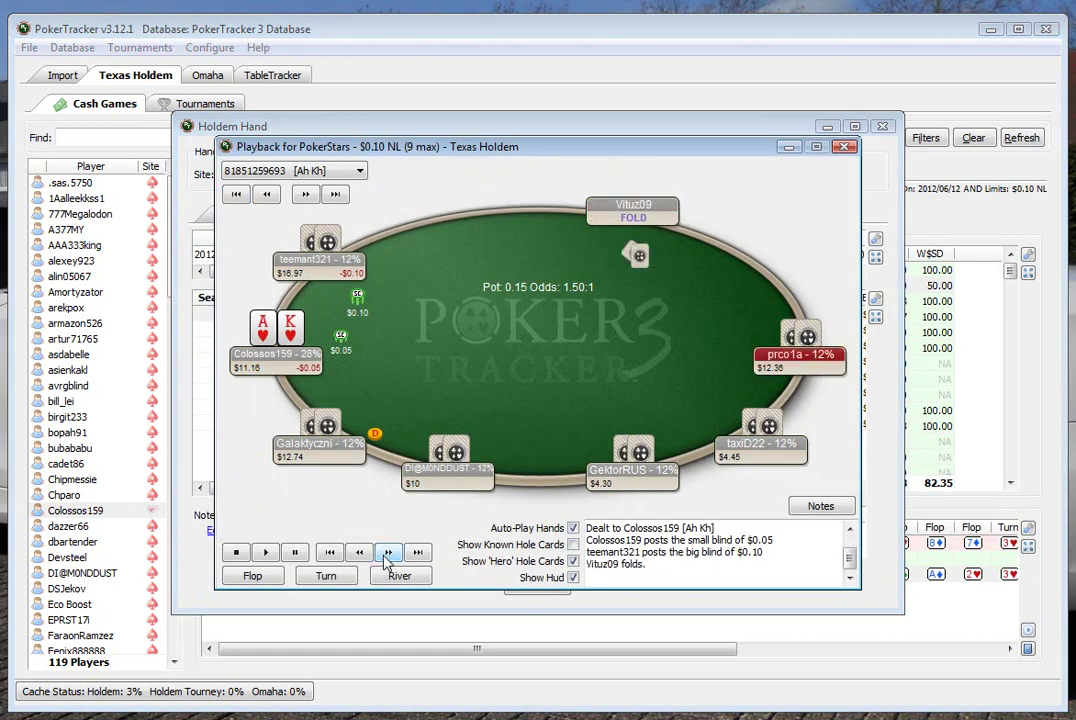
click(386, 555)
click(386, 555)
click(386, 555)
click(386, 555)
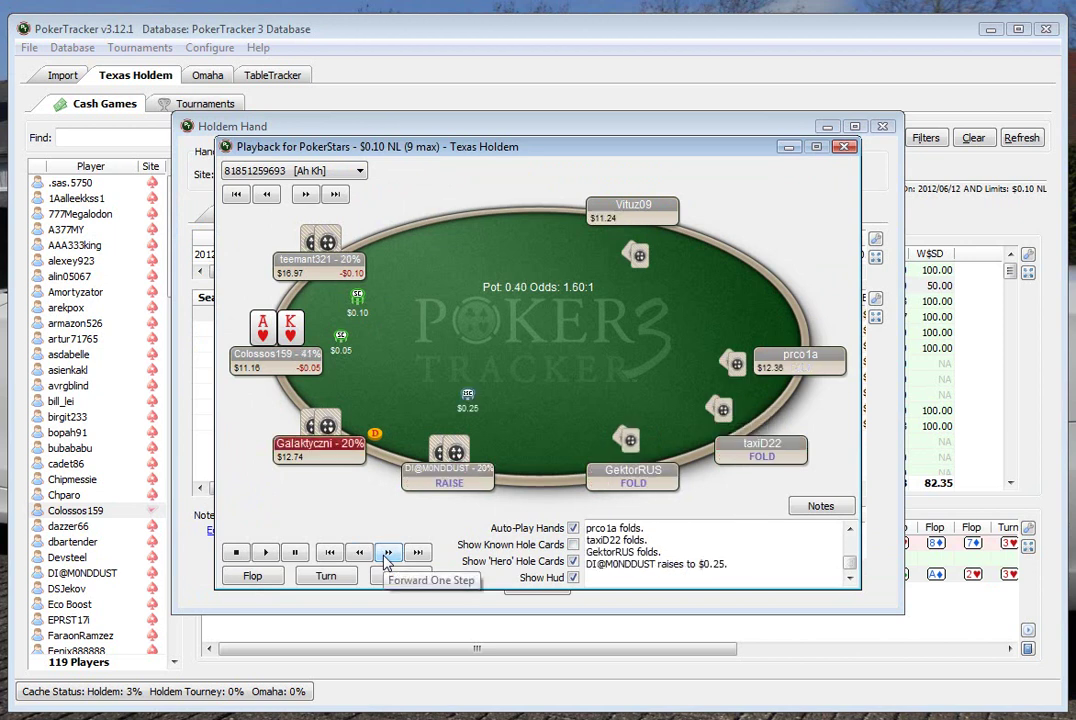
click(386, 555)
click(386, 555)
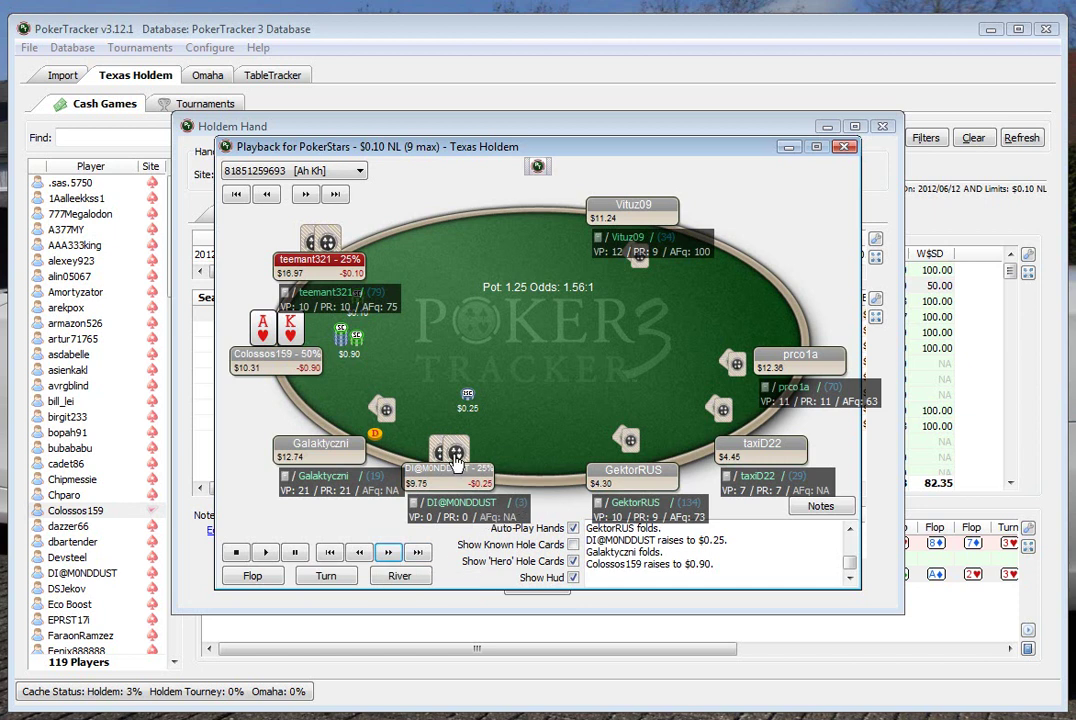
Step: Move the big blind's HUD panel above their seat and advance the AKs replay through the flop to the turn card
drag(341, 305, 366, 205)
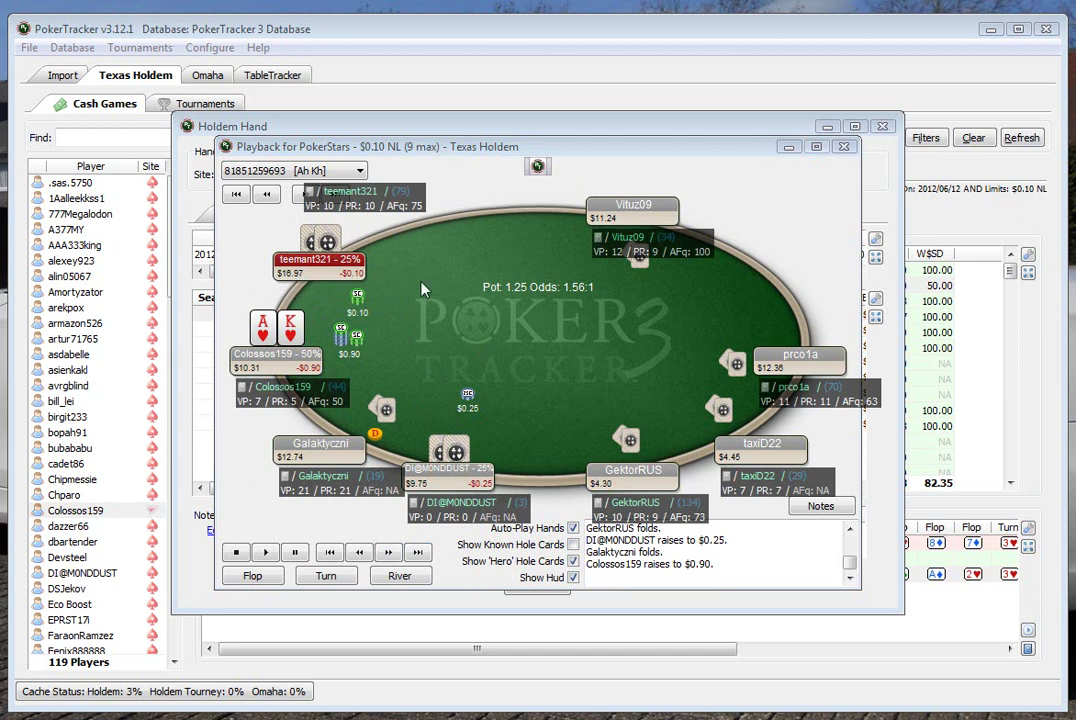
click(390, 555)
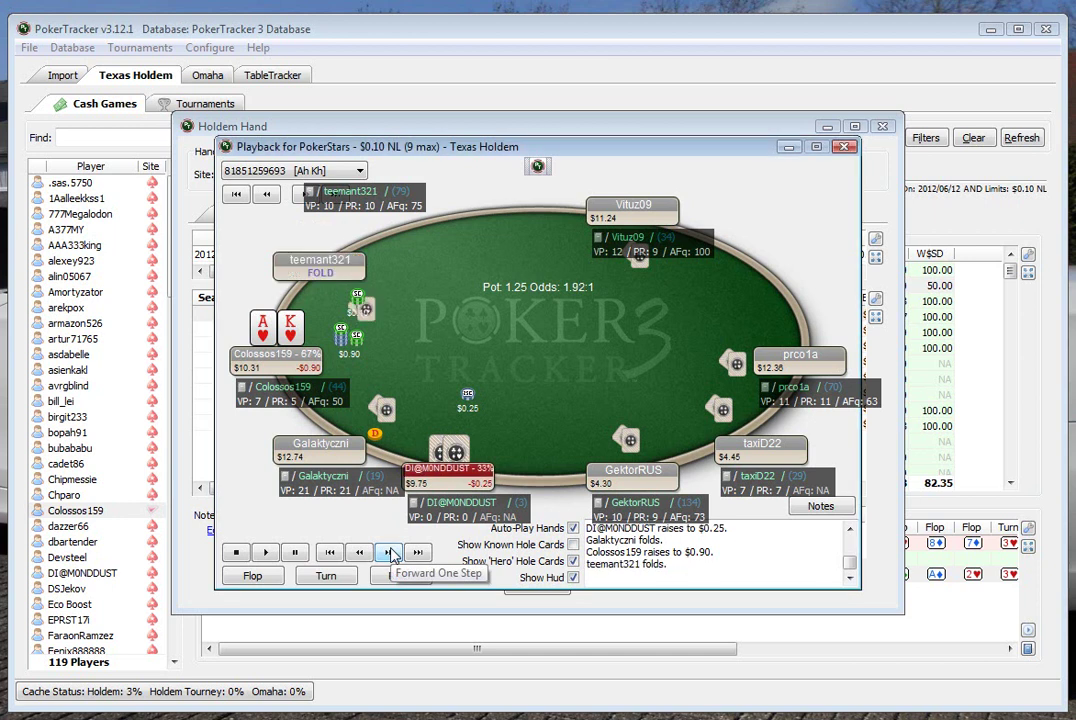
click(390, 555)
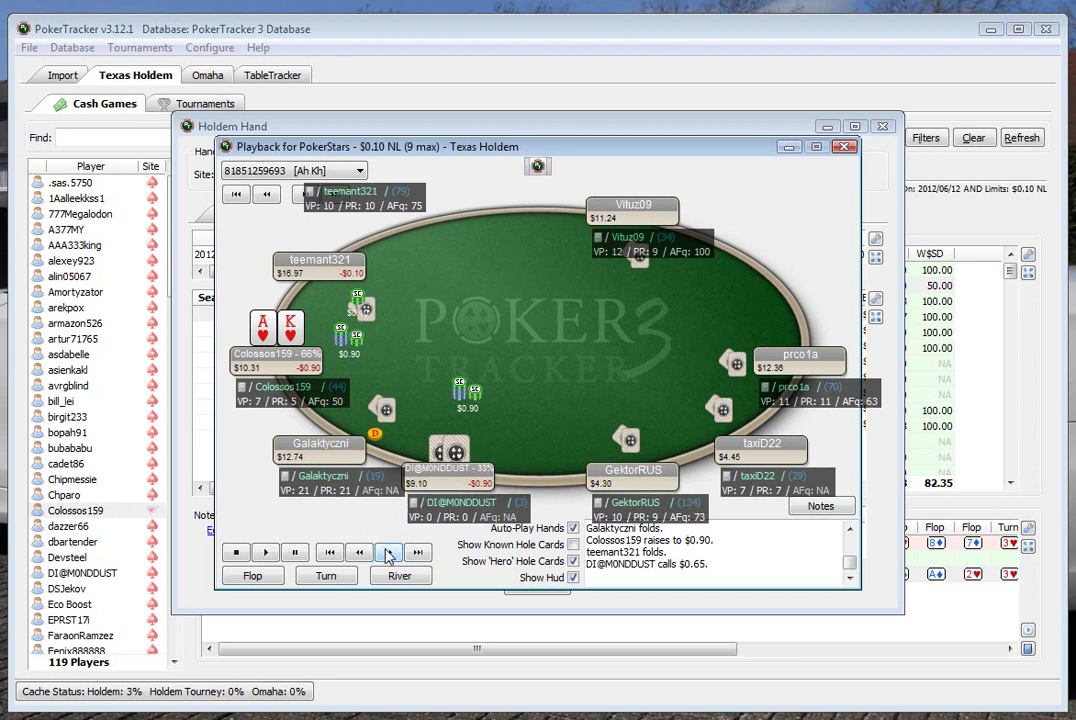
click(390, 555)
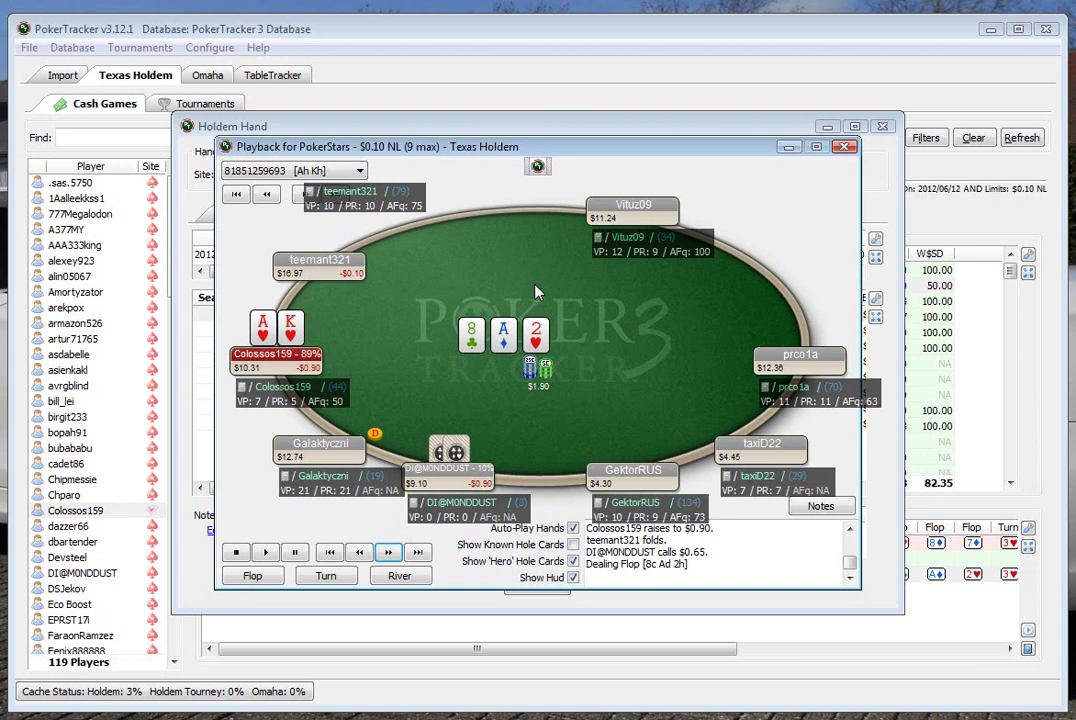
click(388, 552)
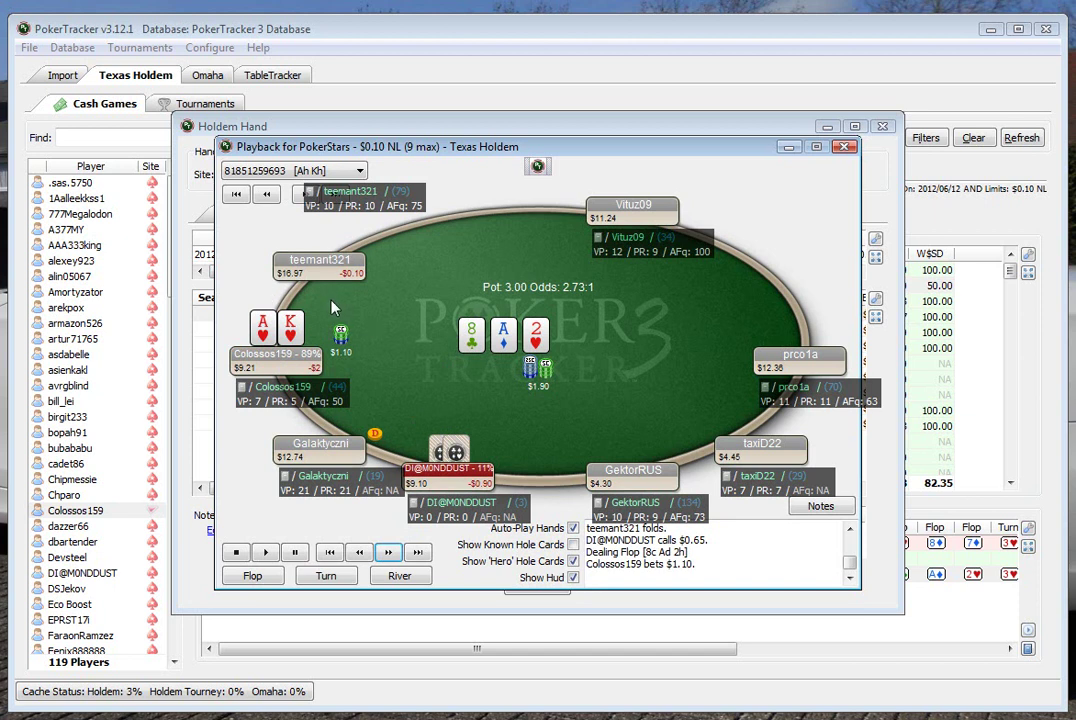
click(388, 552)
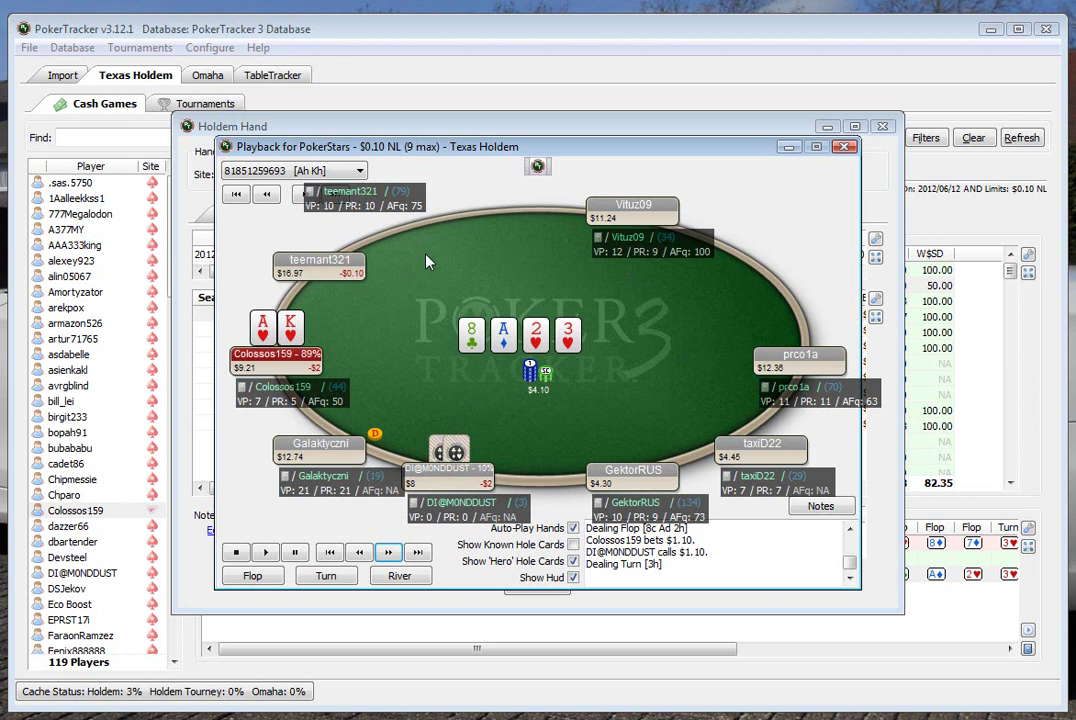
Step: Advance the AKs replay through the turn betting and river card to the opponent's all-in call of $5.10
click(388, 553)
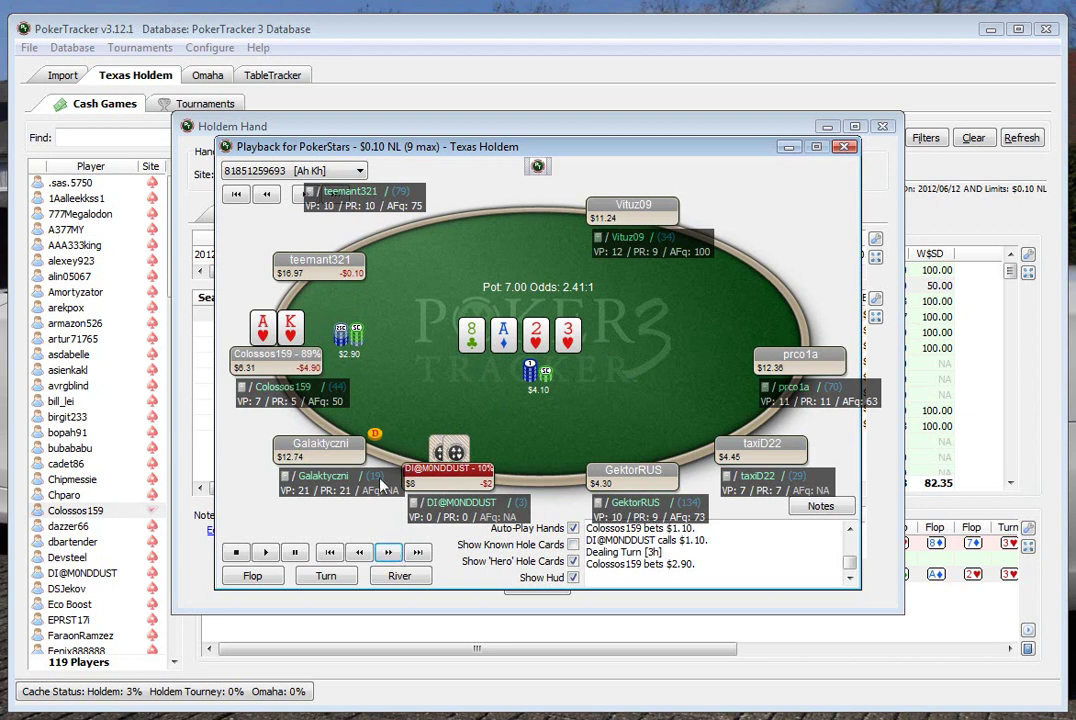
click(390, 554)
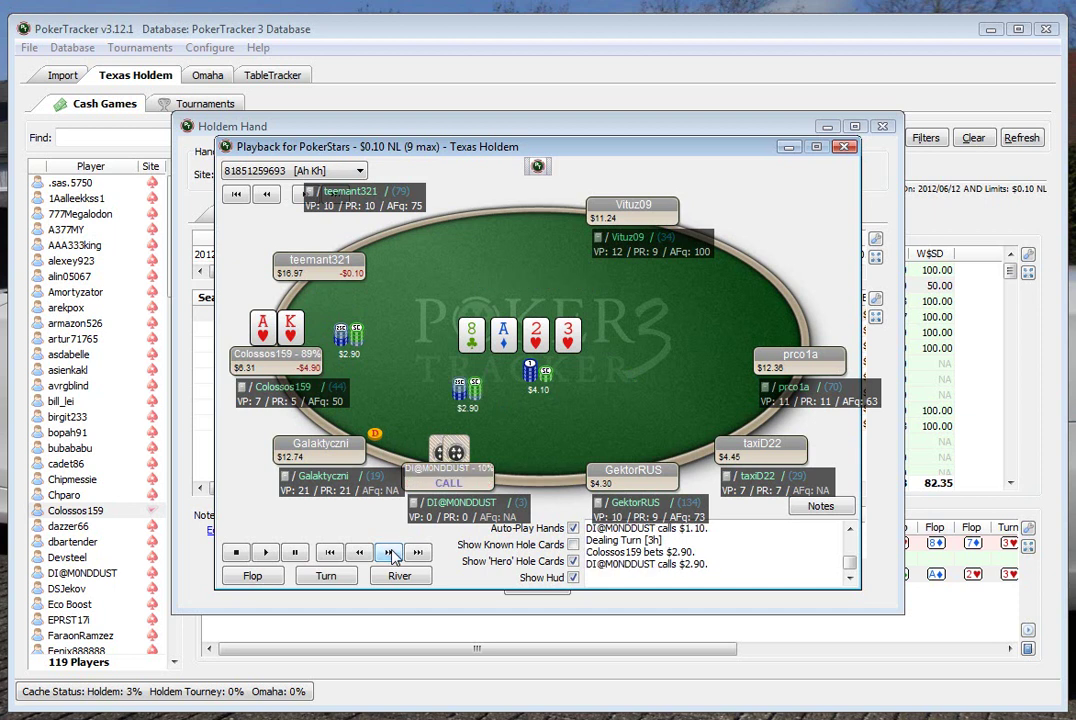
click(390, 554)
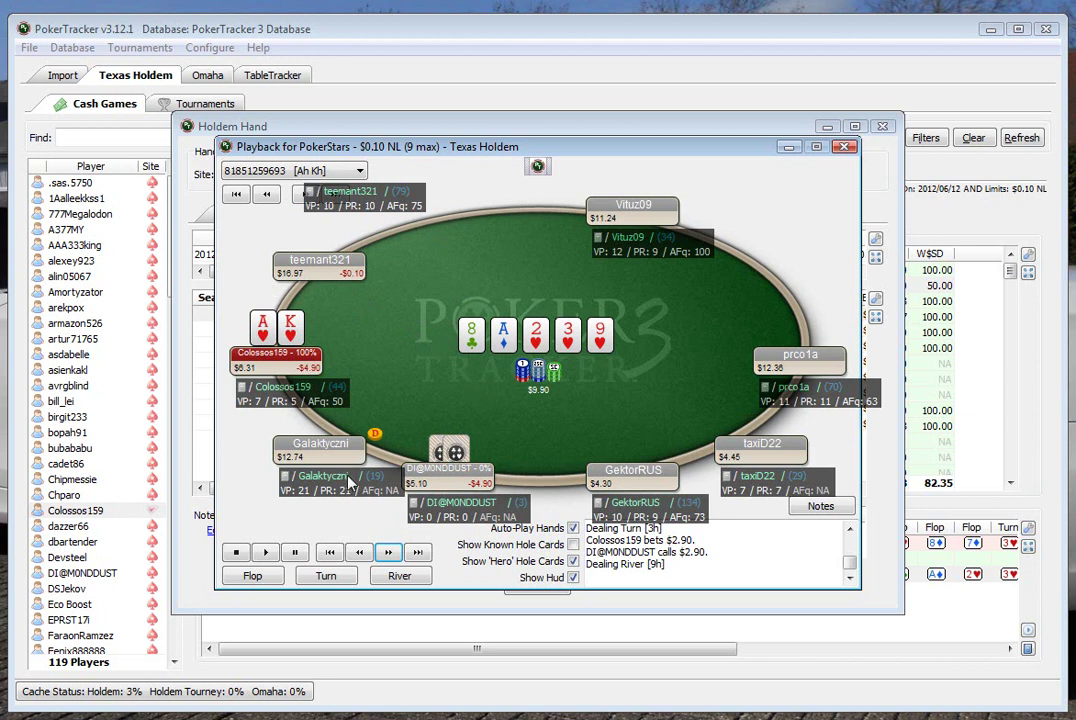
click(389, 555)
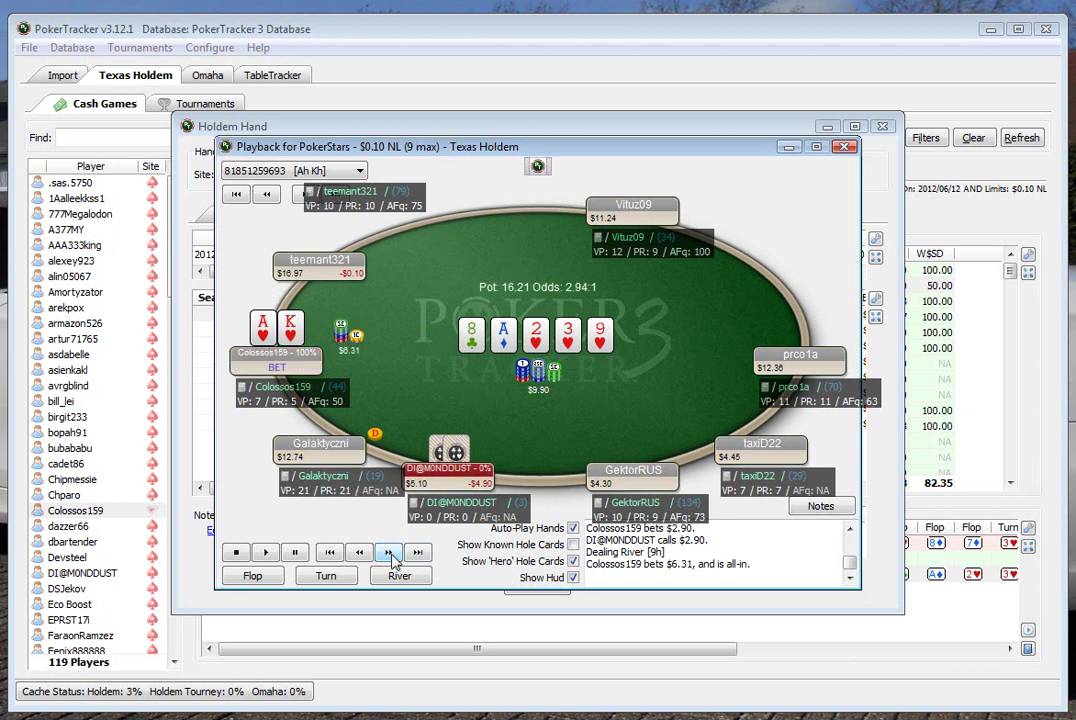
click(389, 555)
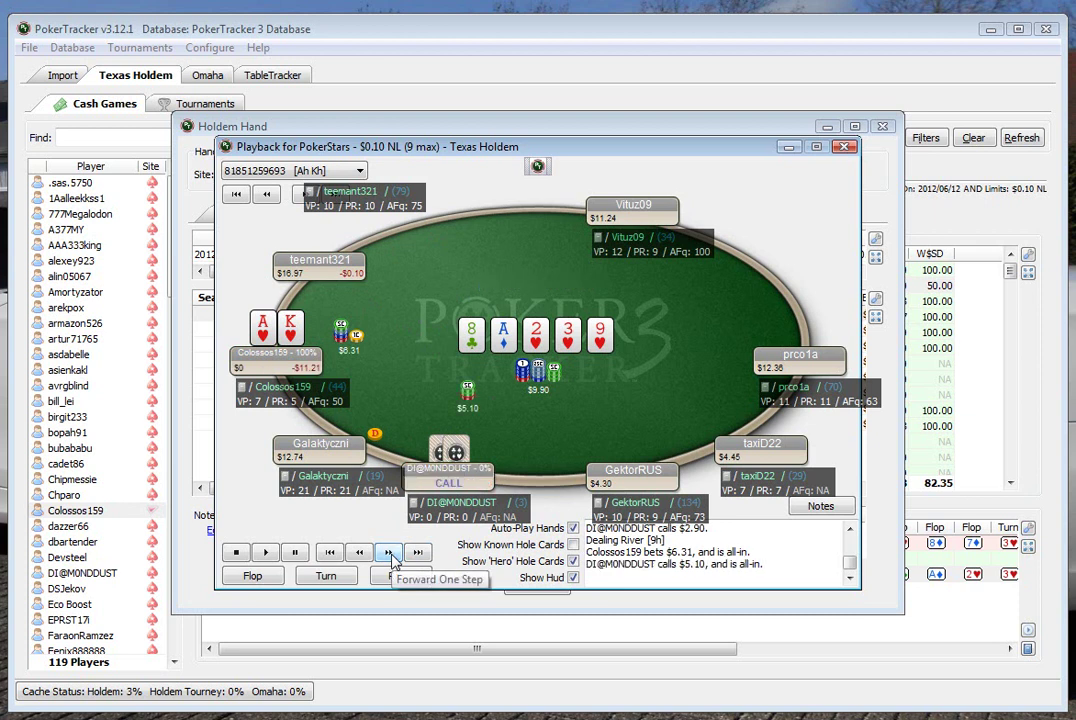
click(389, 555)
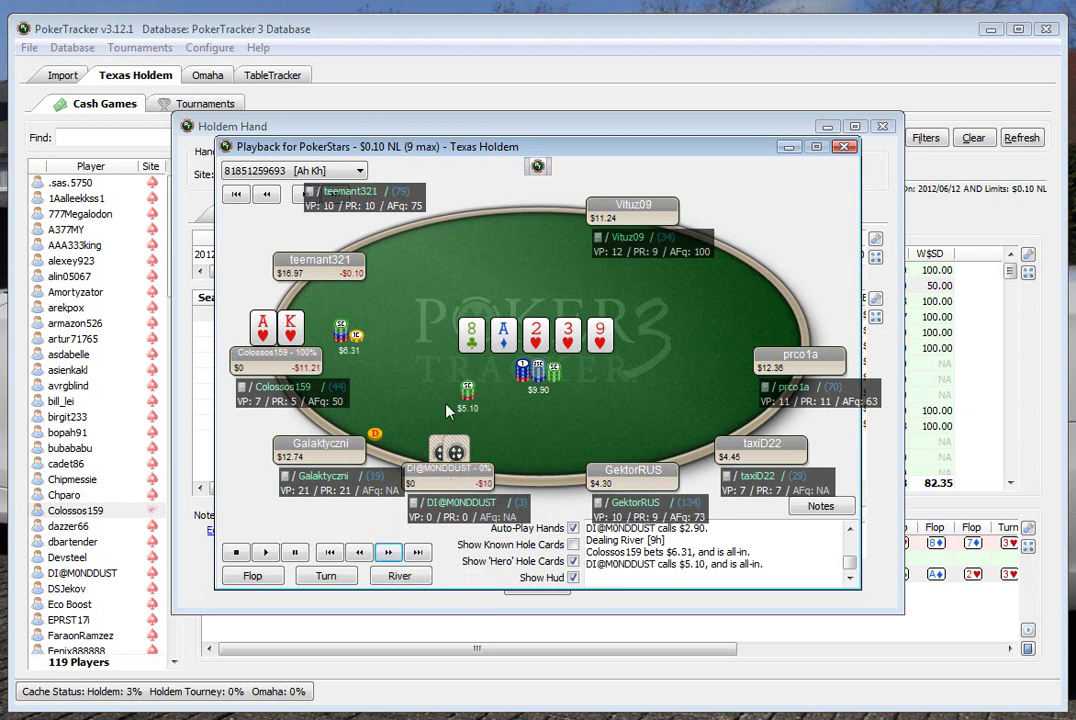
Step: Advance the AKs replay through the showdown to the payout, and close the replay and hand details
click(389, 553)
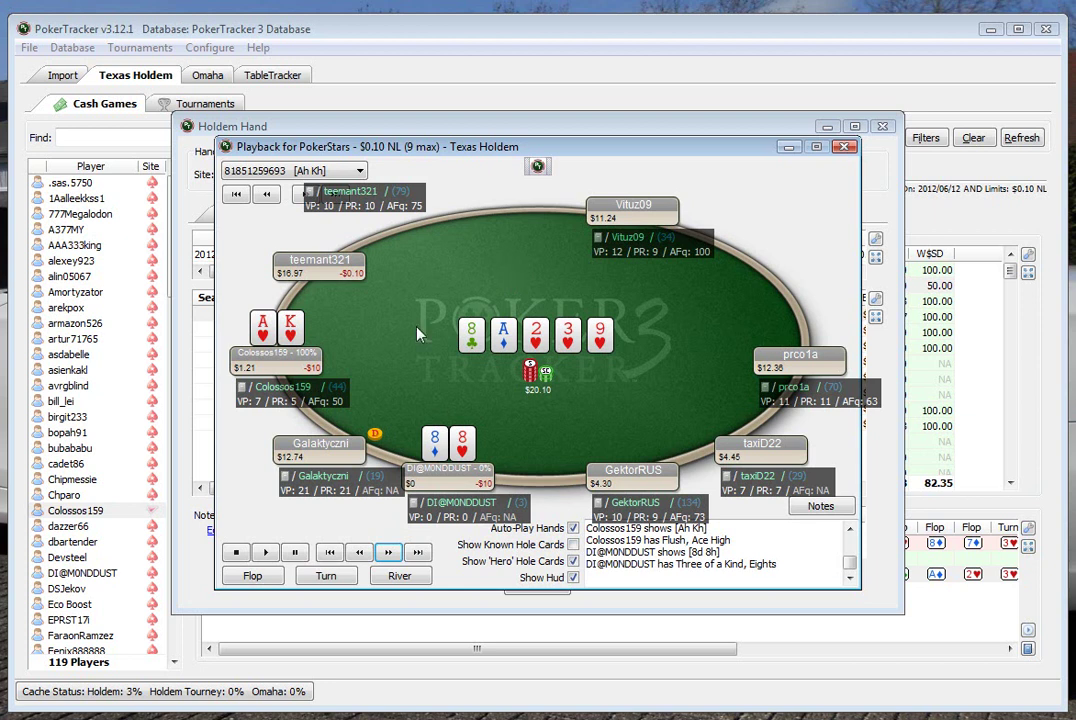
click(390, 553)
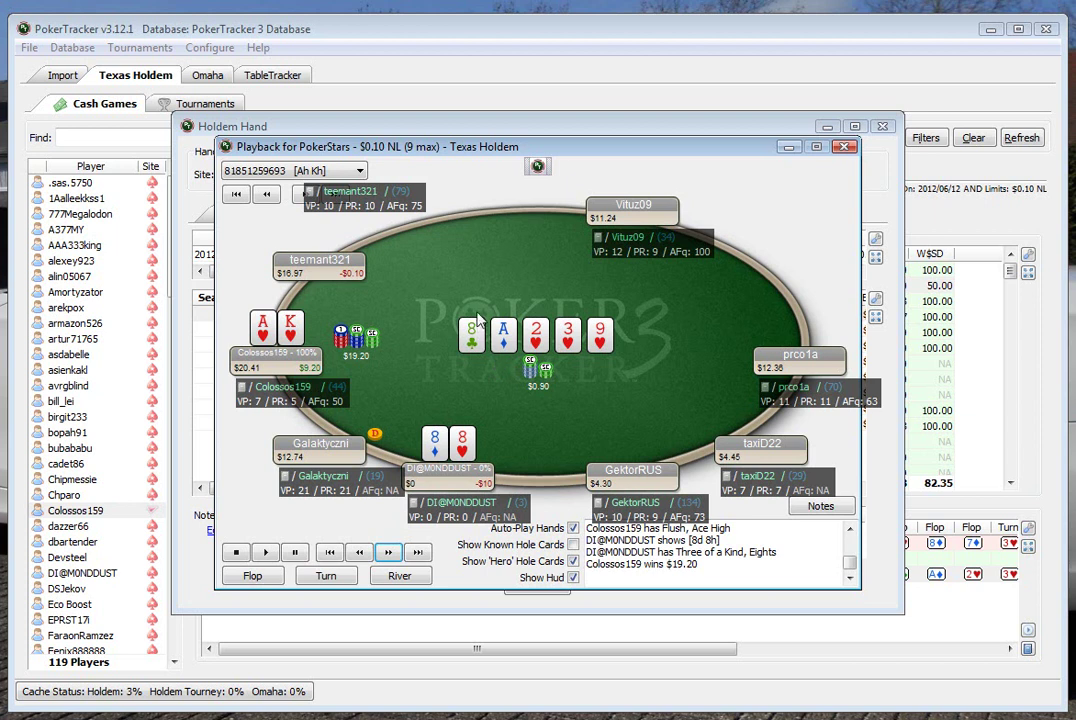
click(844, 147)
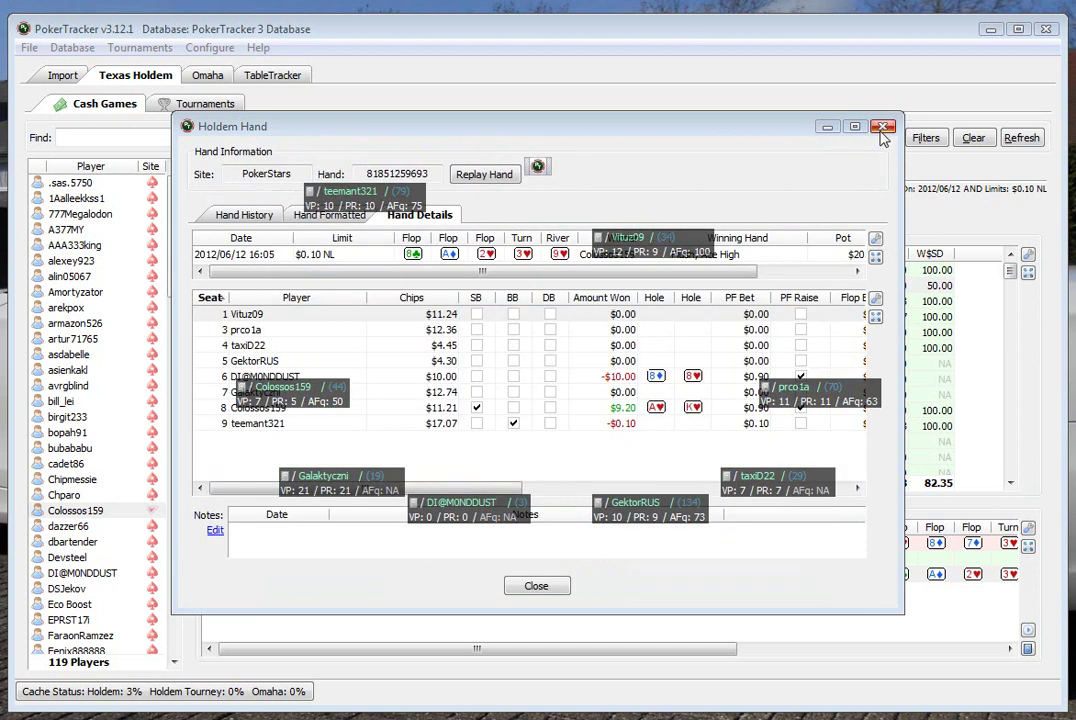
click(882, 128)
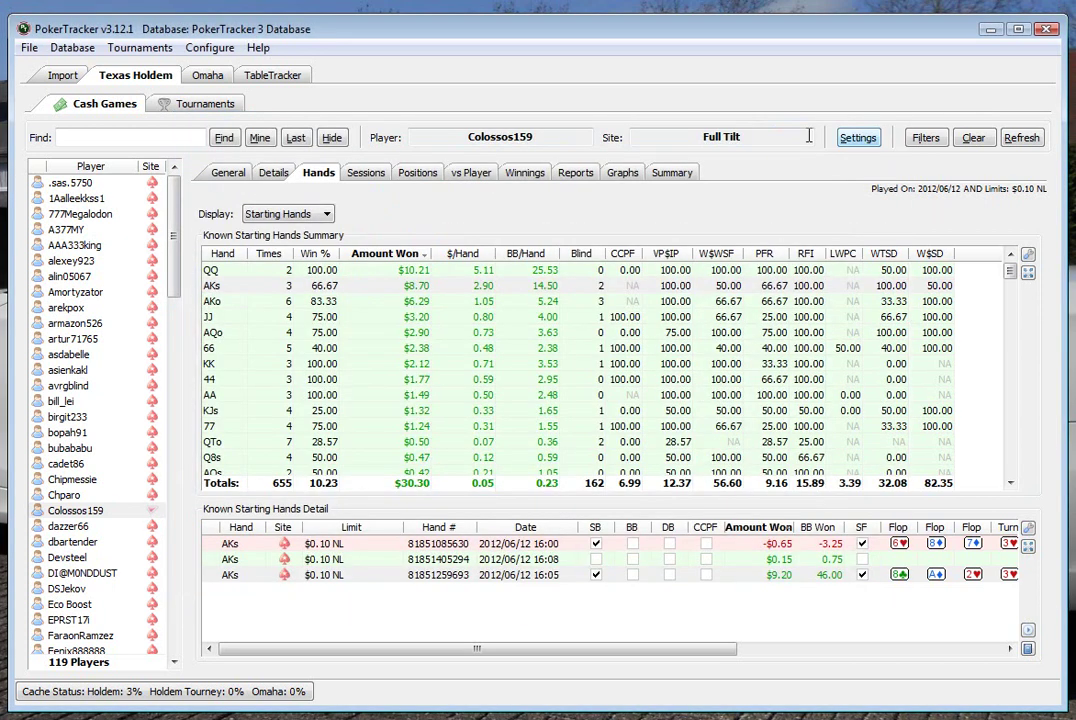
Step: List the AKo hands and open the replay of the one that won $5.32
click(244, 302)
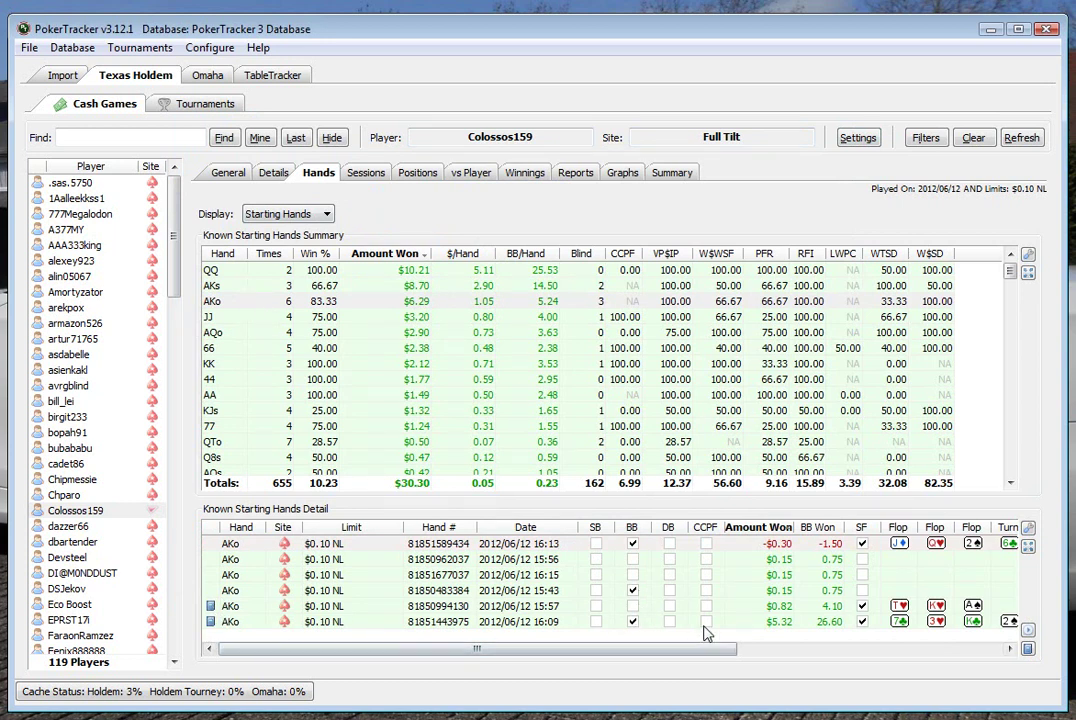
double_click(741, 628)
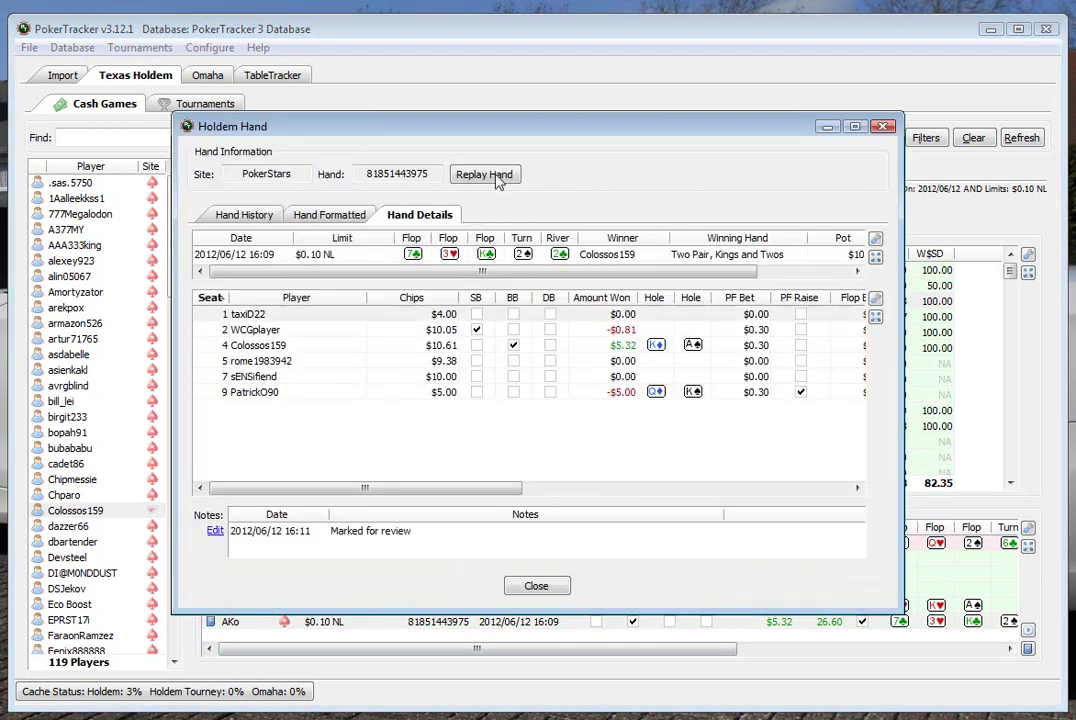
click(494, 174)
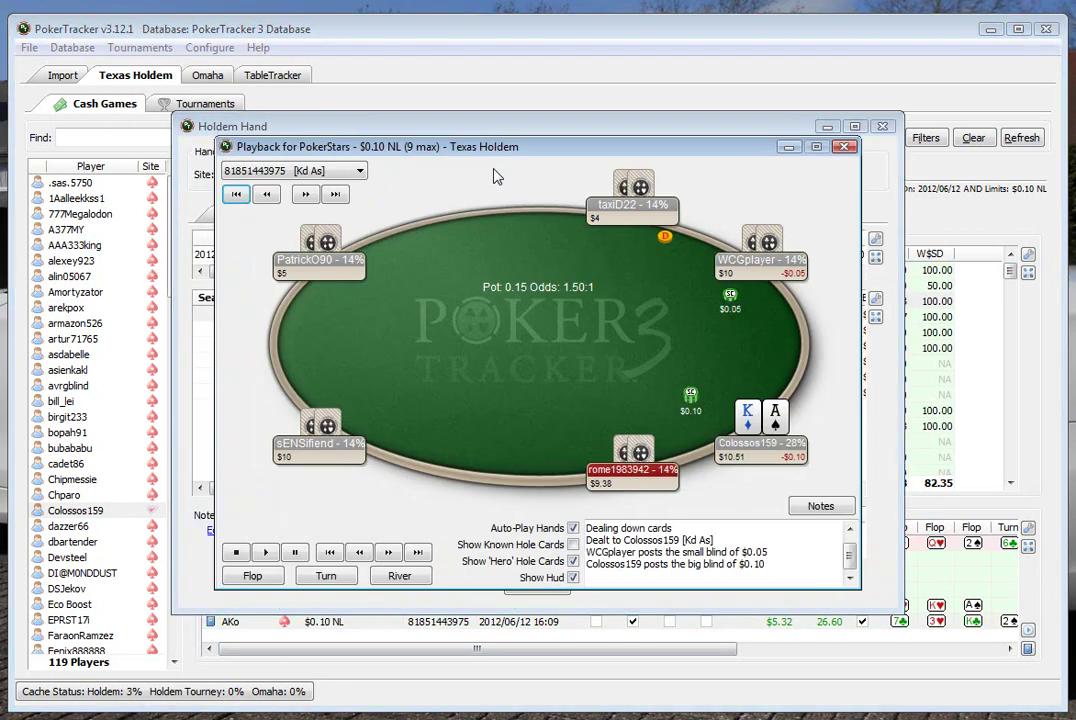
Step: Advance the AKo replay to the cutoff's raise to $0.30 and move that player's HUD panel above their seat
click(389, 553)
click(389, 553)
click(389, 553)
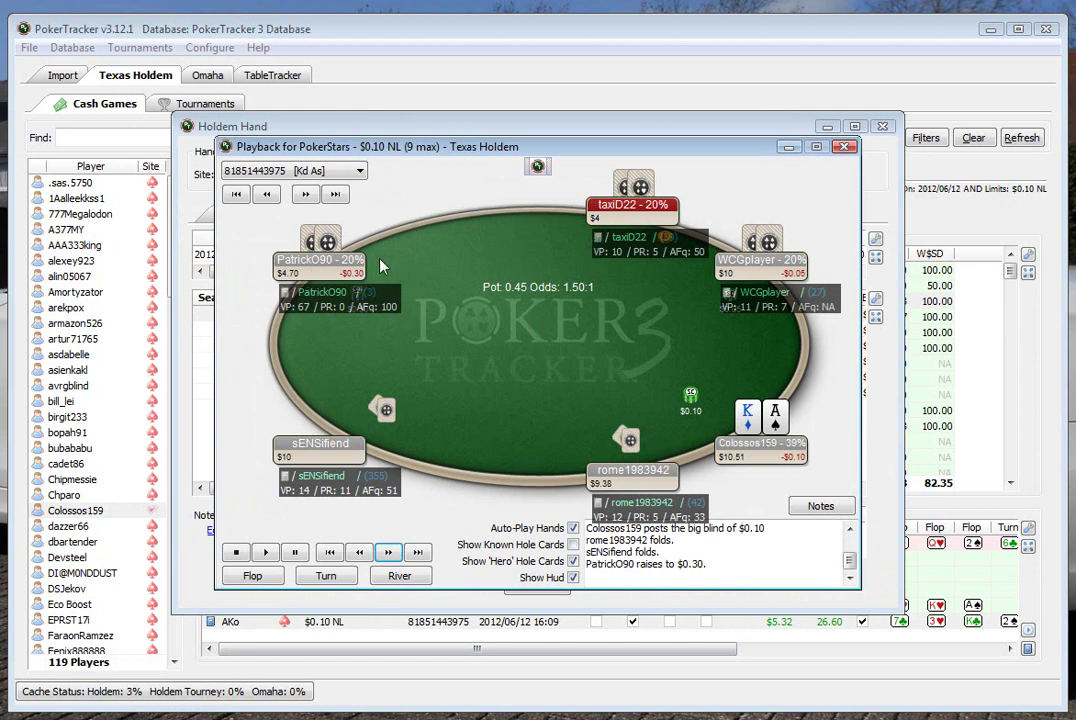
drag(336, 308, 386, 226)
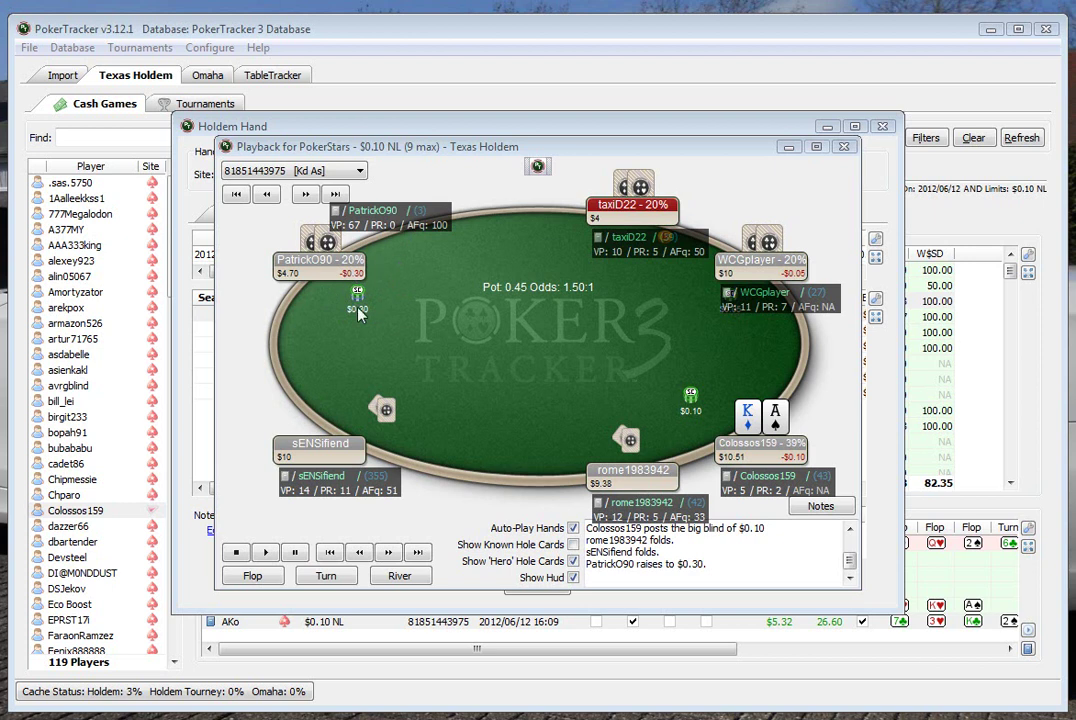
Step: Advance the AKo replay to the hero's $0.20 call and move the small blind's and button's HUD panels above their seats
click(388, 552)
click(388, 552)
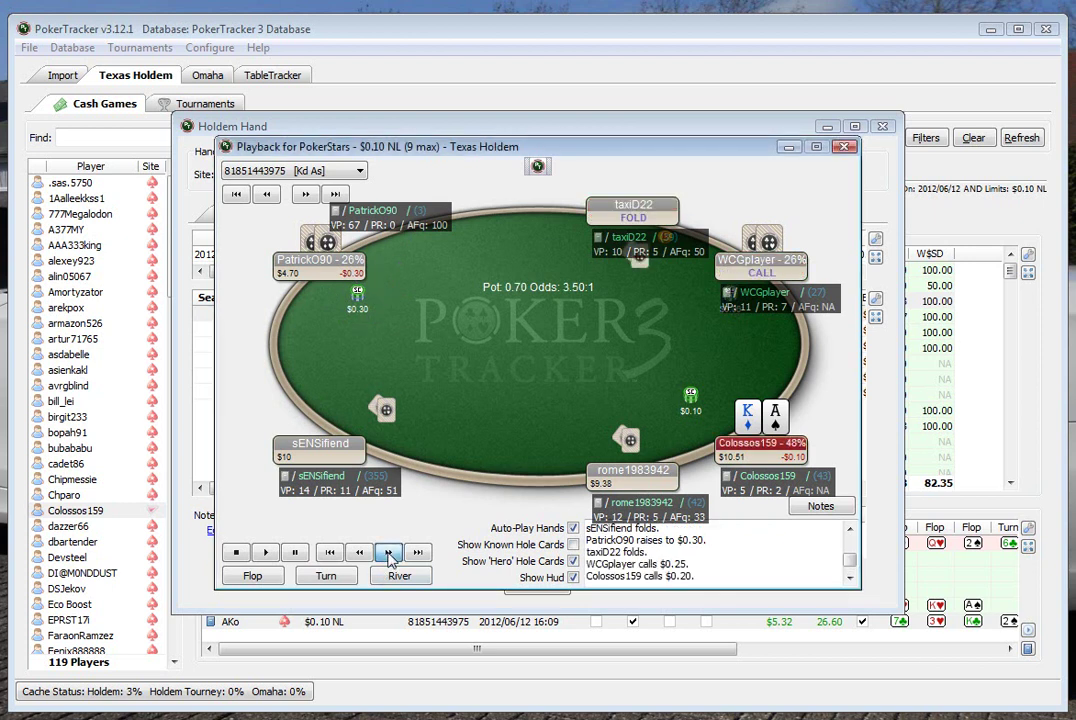
click(388, 552)
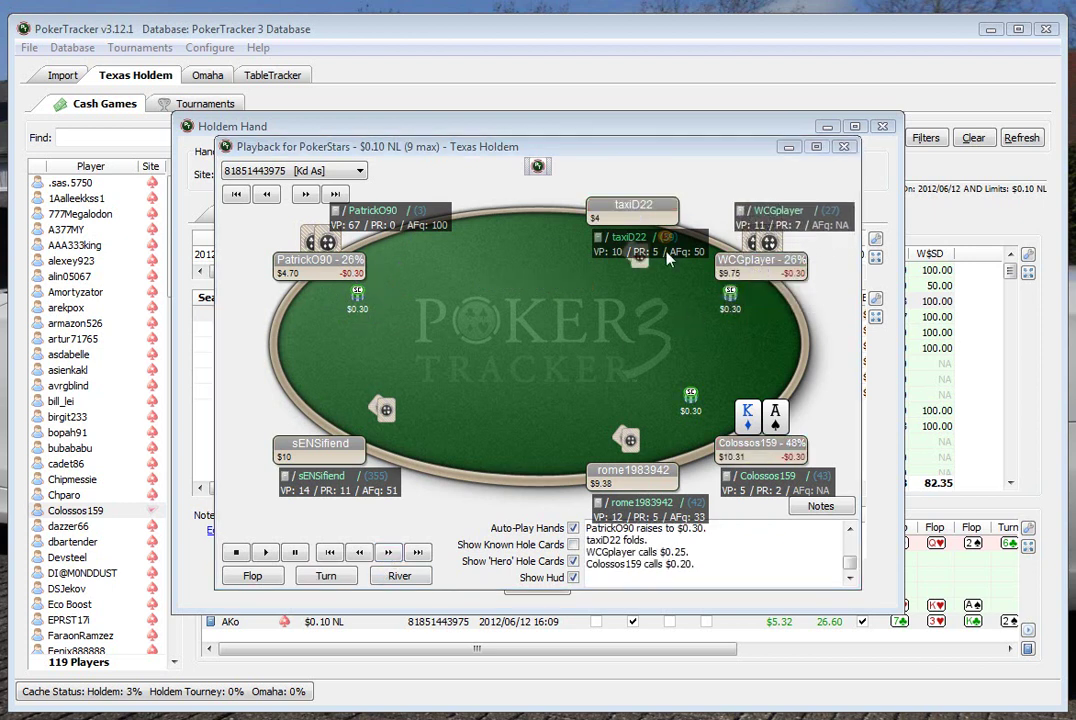
drag(673, 255, 598, 178)
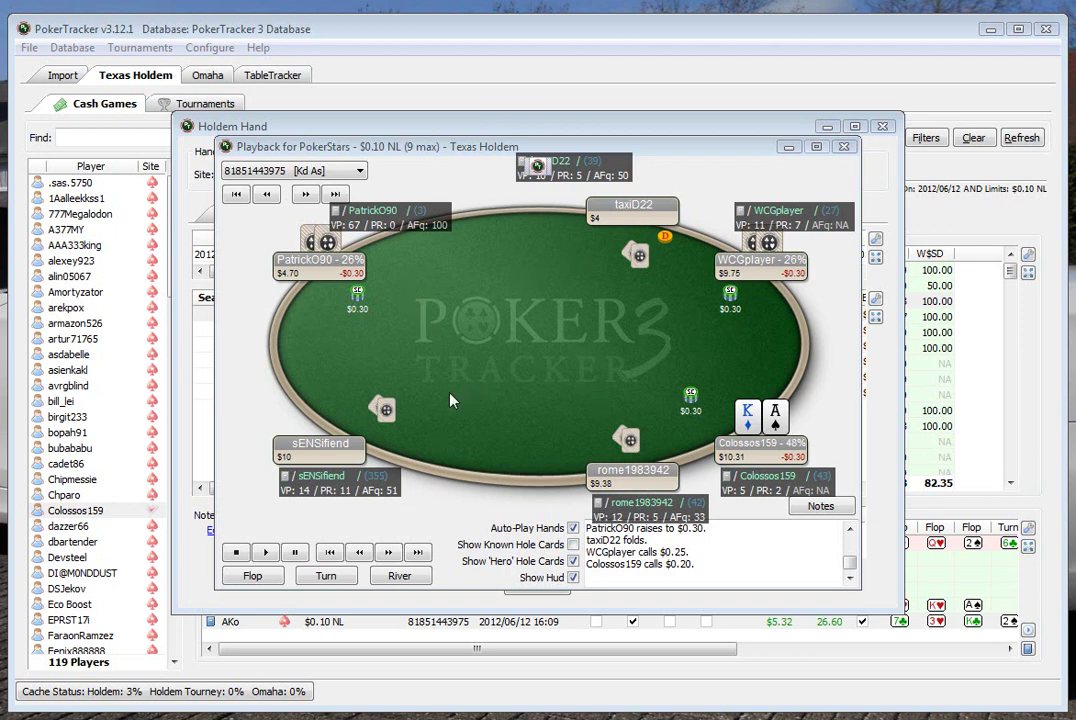
Step: Advance the AKo replay through the flop deal to the small blind's $0.51 bet
click(388, 553)
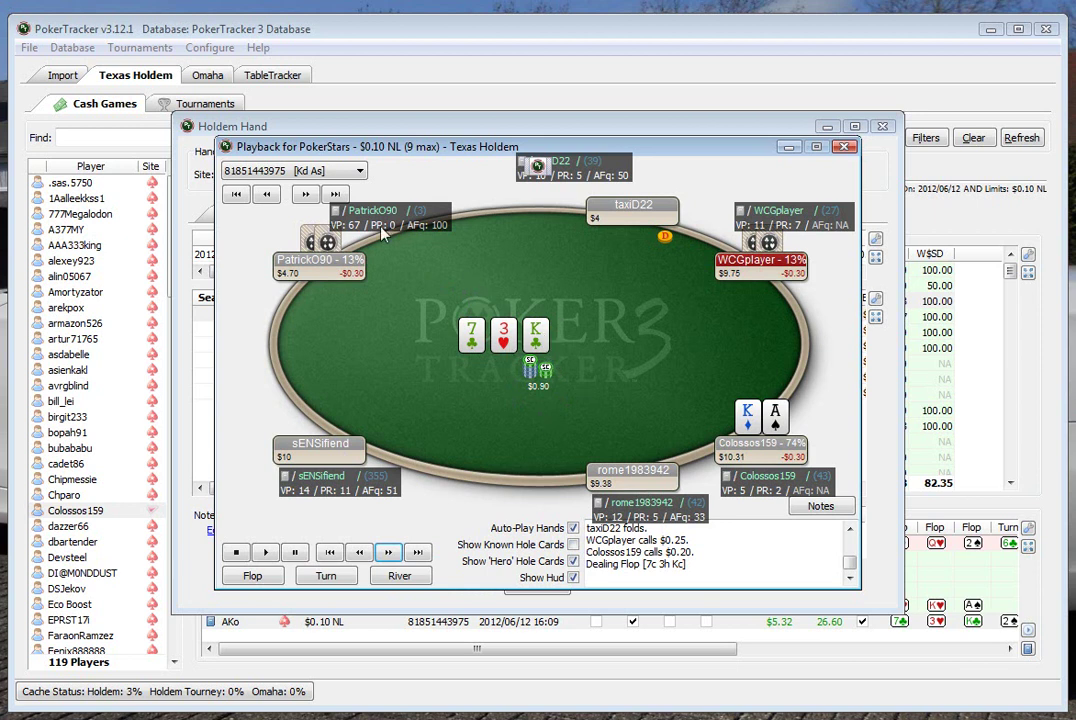
mouse_move(383, 232)
click(388, 552)
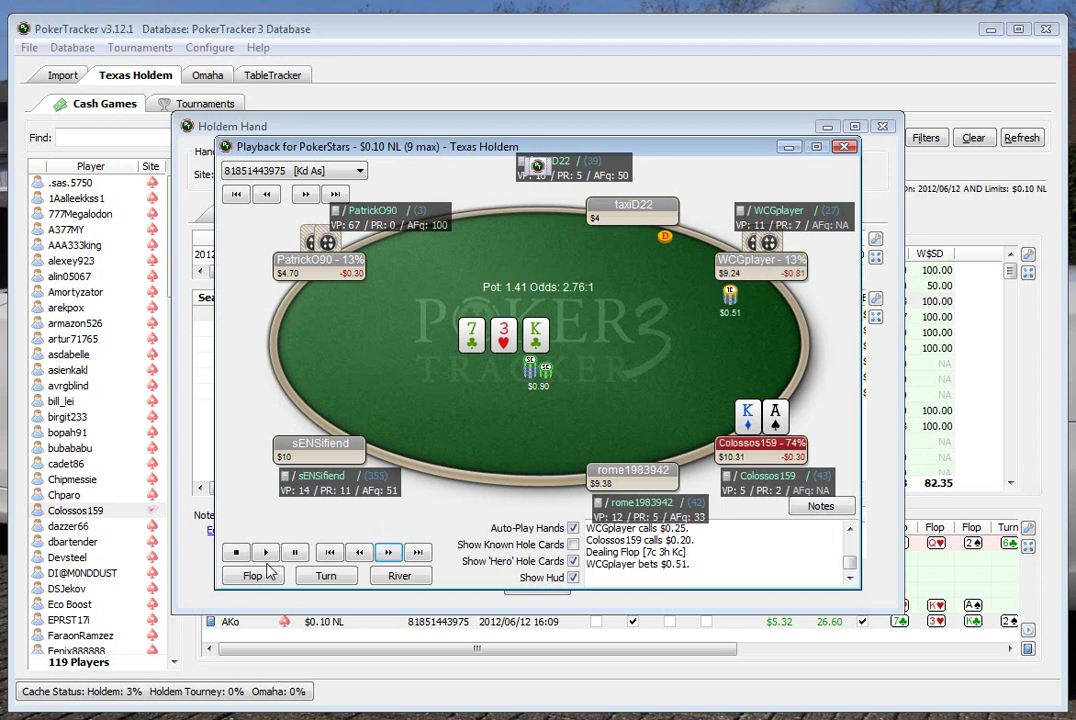
Step: Restart the AKo replay, advance it to the small blind's $0.25 preflop call, and view that player's preflop raise statistic
click(237, 553)
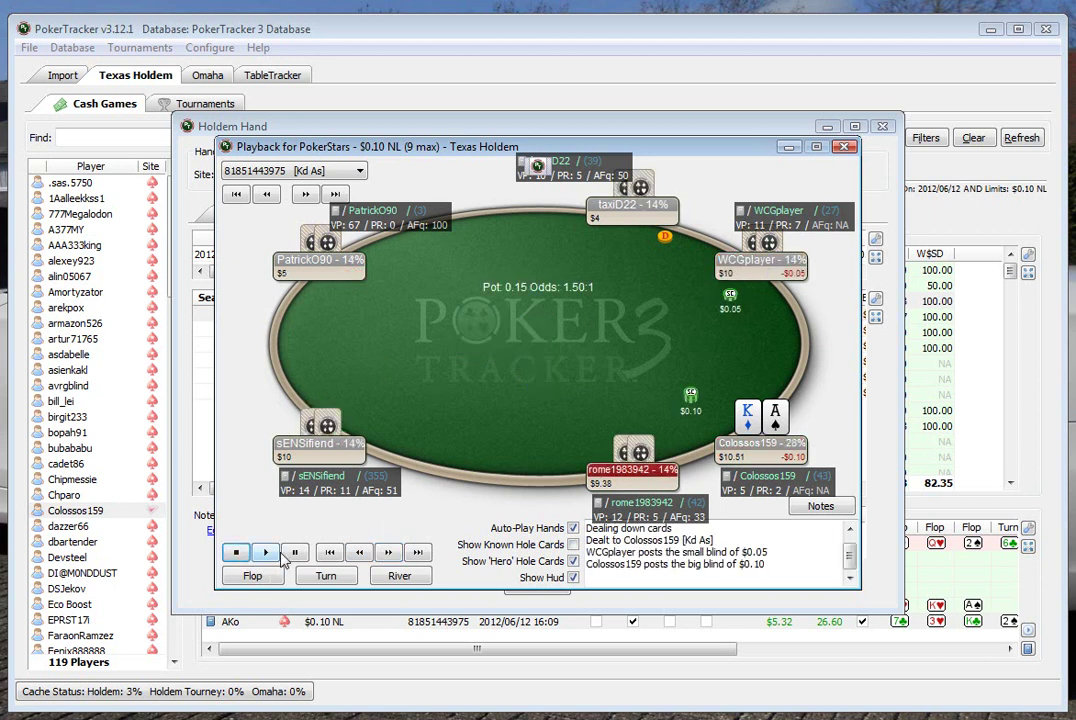
click(388, 552)
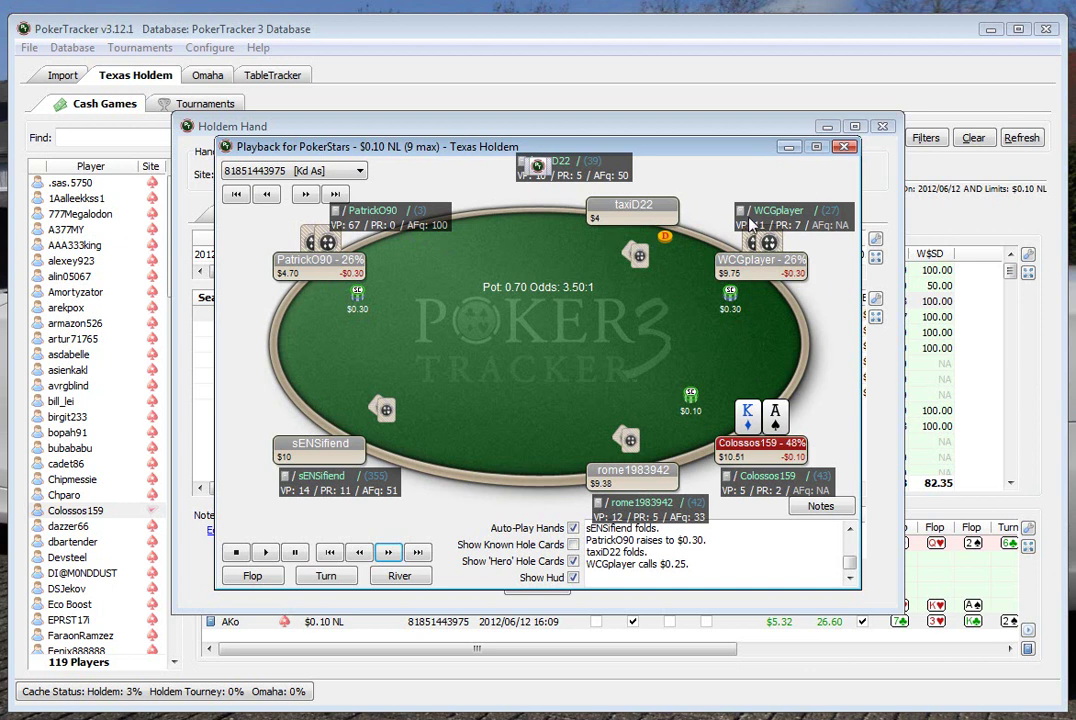
mouse_move(785, 230)
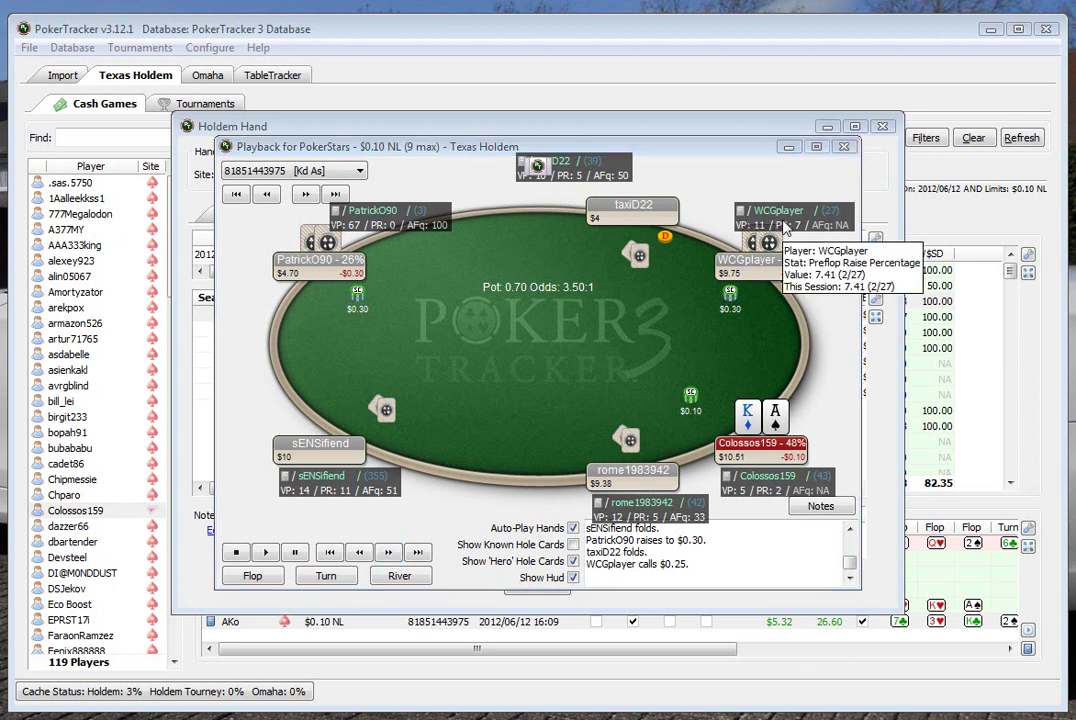
click(757, 200)
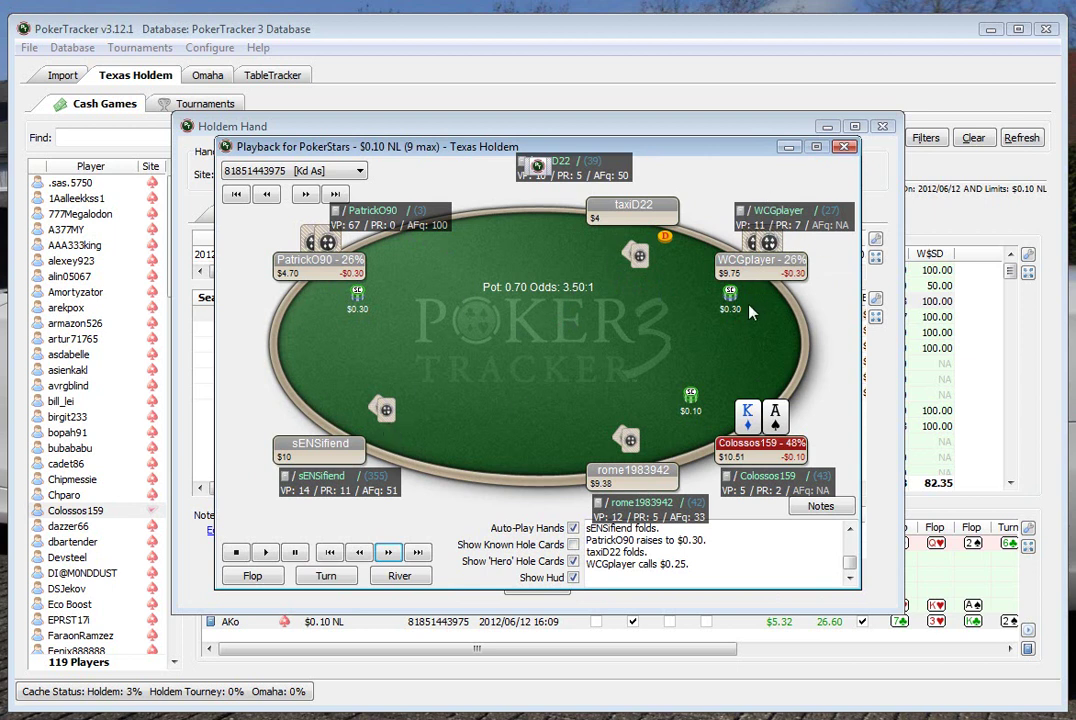
Step: Advance the AKo replay through the hero's preflop call and the flop deal to the hero's $0.51 call
click(389, 553)
click(389, 553)
click(389, 553)
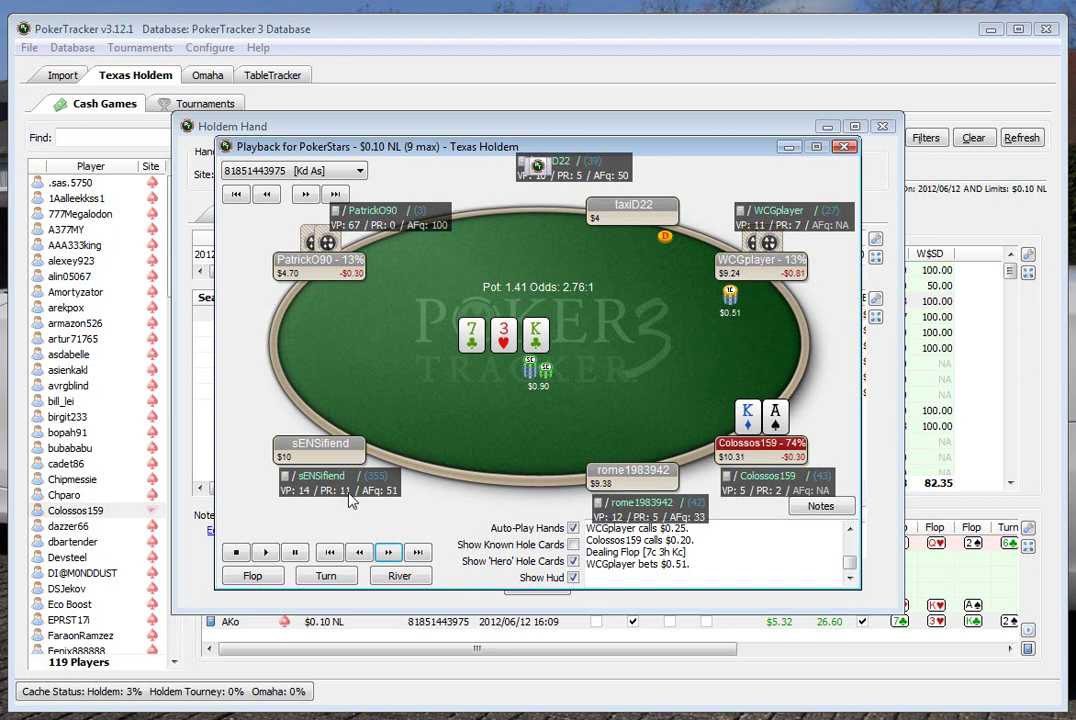
click(388, 552)
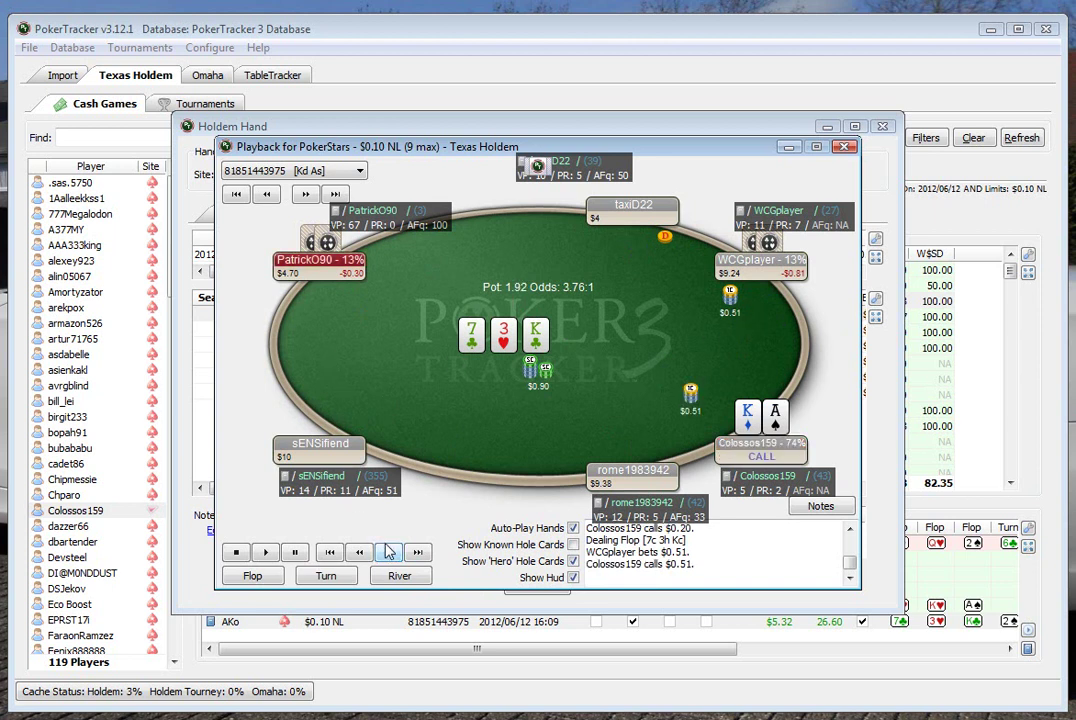
Step: Advance the AKo replay through the cutoff's $1.50 flop raise and the small blind's fold, moving the small blind's HUD panel clear of their cards
mouse_move(388, 505)
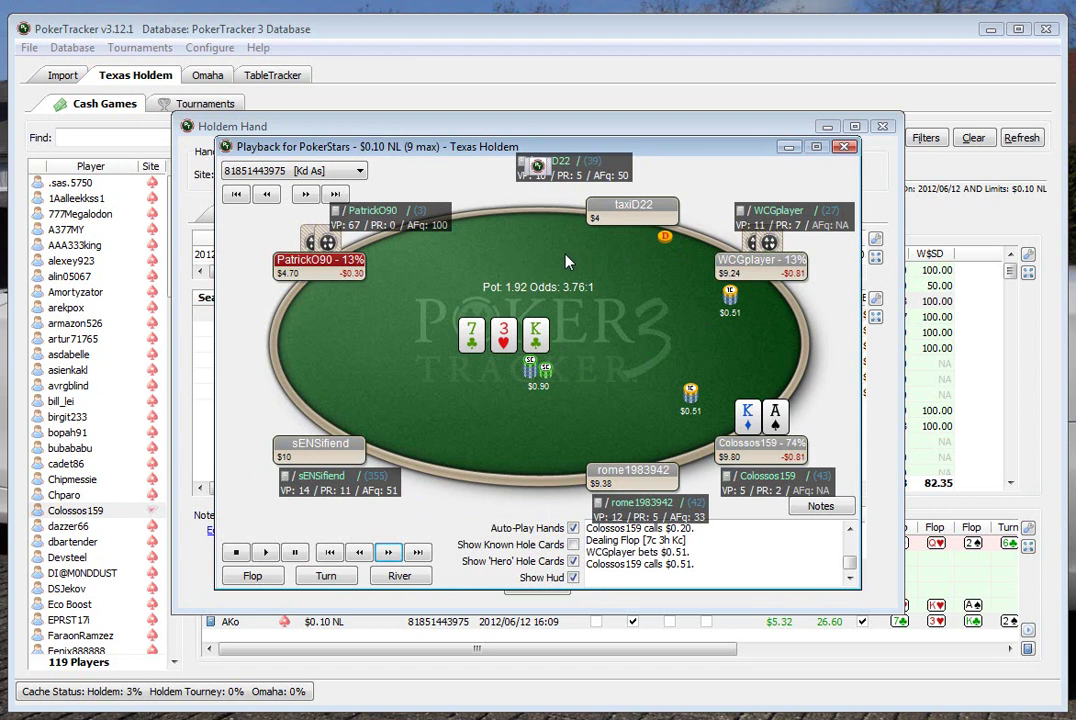
click(393, 556)
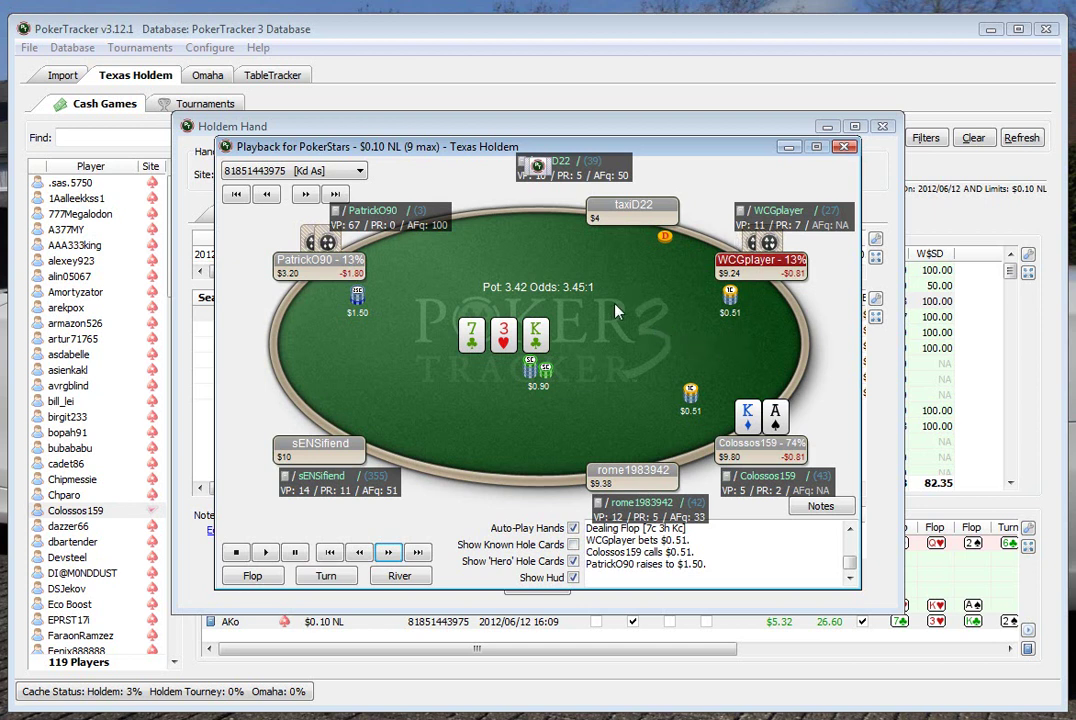
drag(758, 226, 729, 207)
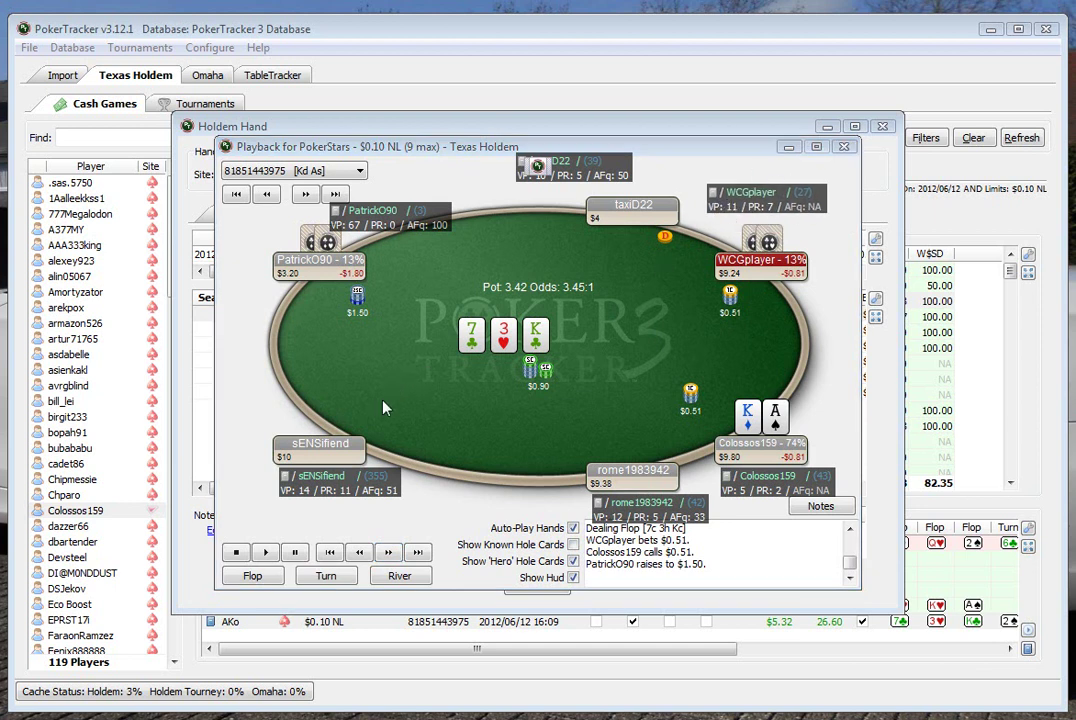
click(388, 552)
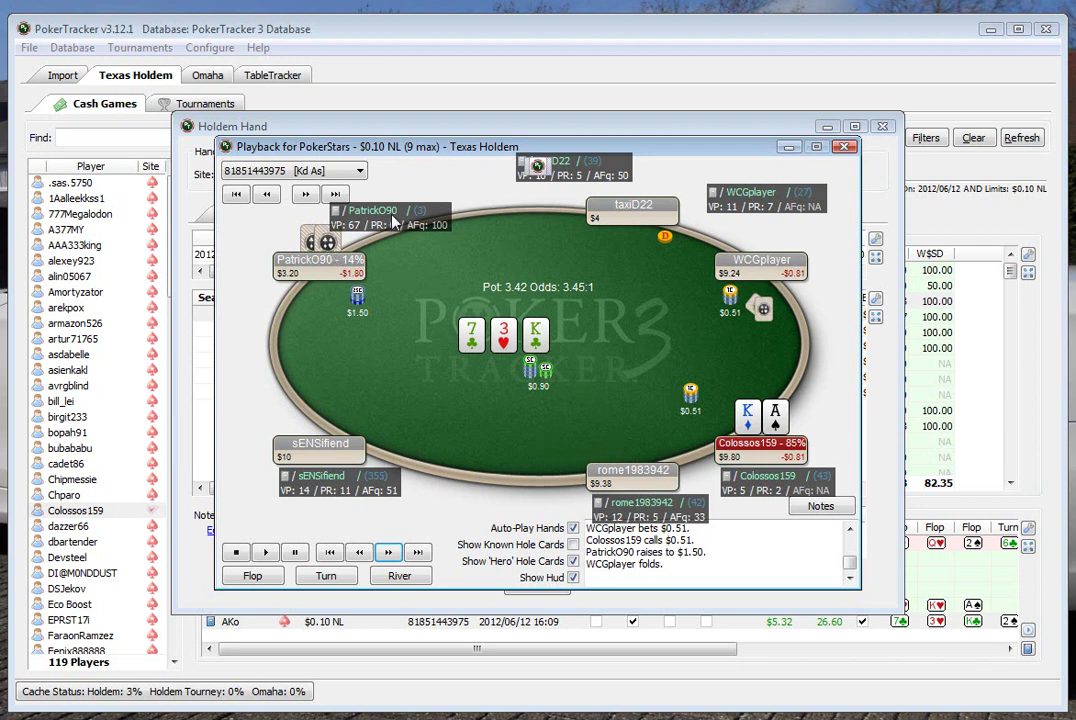
Step: Advance the AKo replay through the $3.20 turn all-in to the river payout, and turn on the display of known hole cards
mouse_move(394, 222)
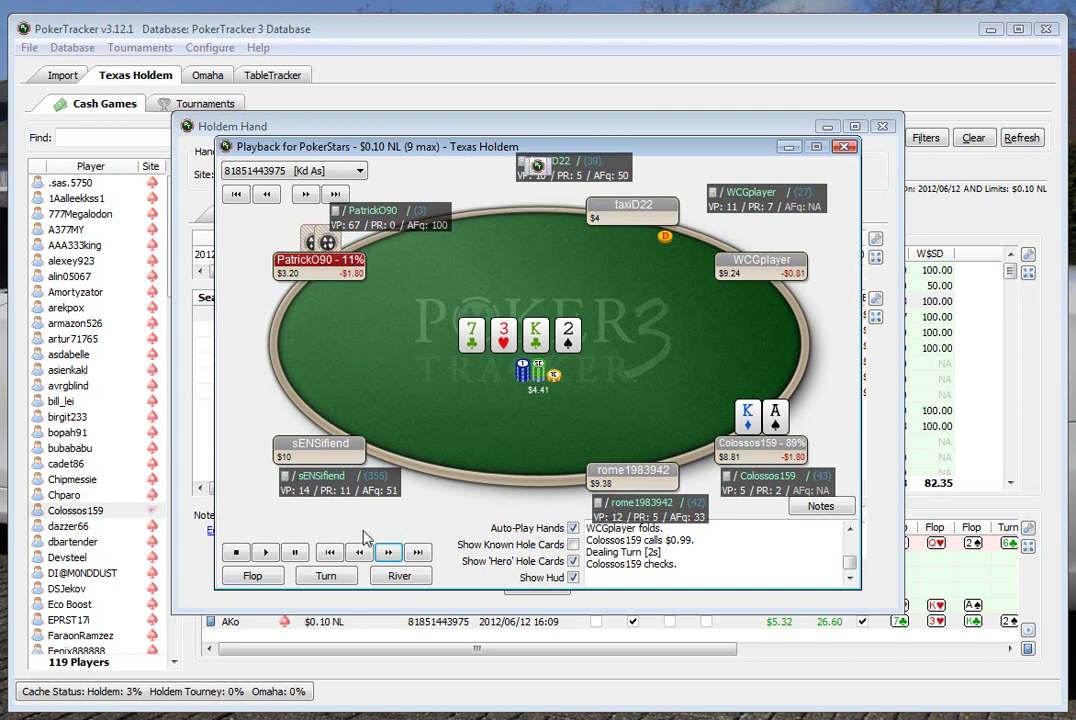
click(388, 555)
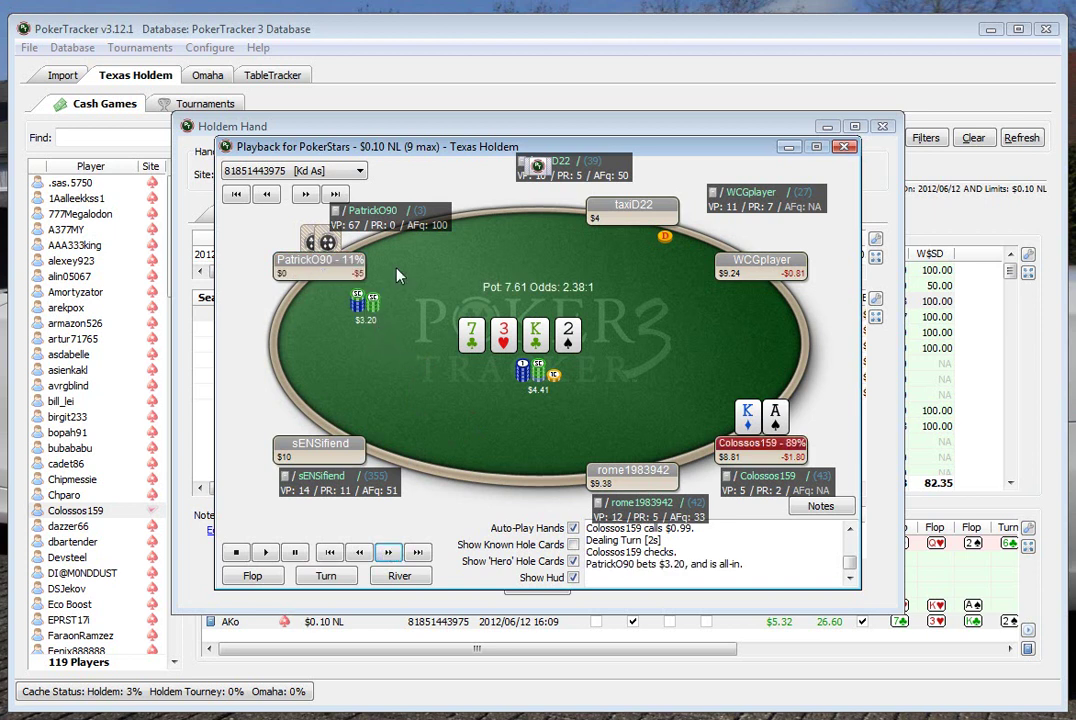
click(388, 553)
click(388, 553)
click(390, 553)
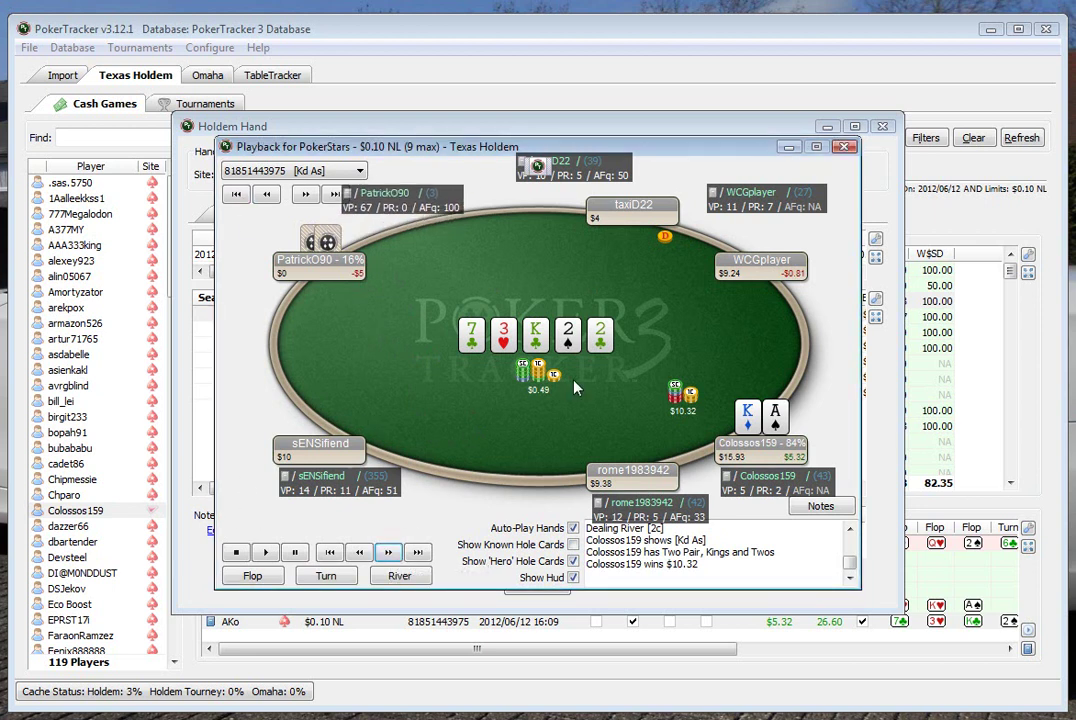
click(573, 545)
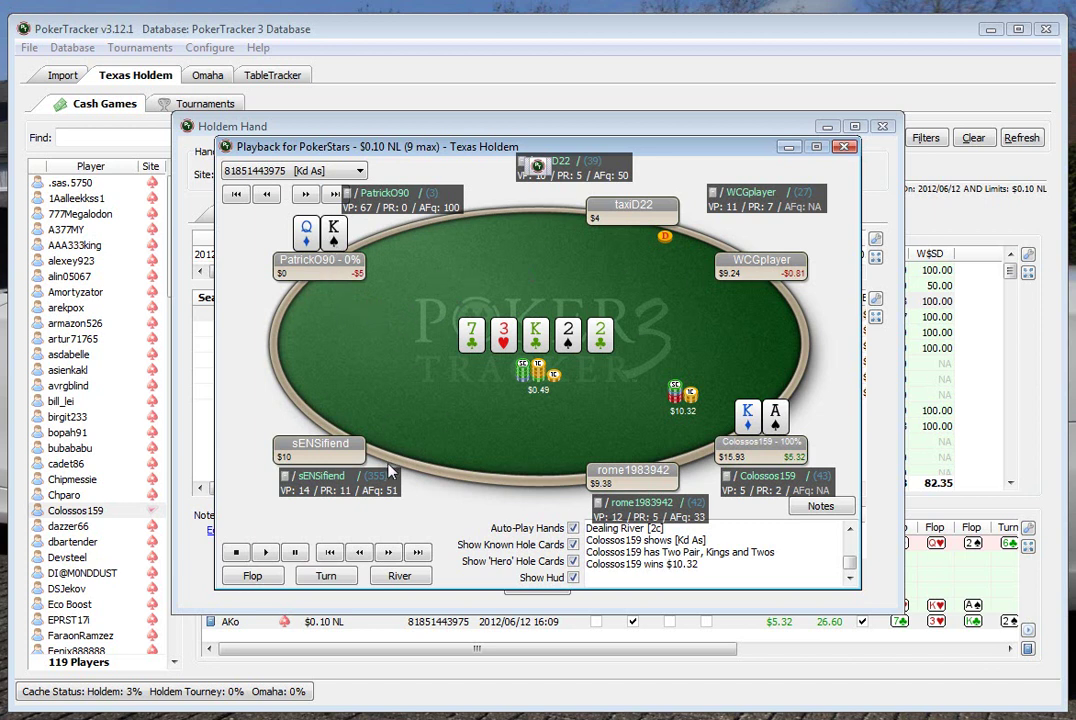
click(389, 553)
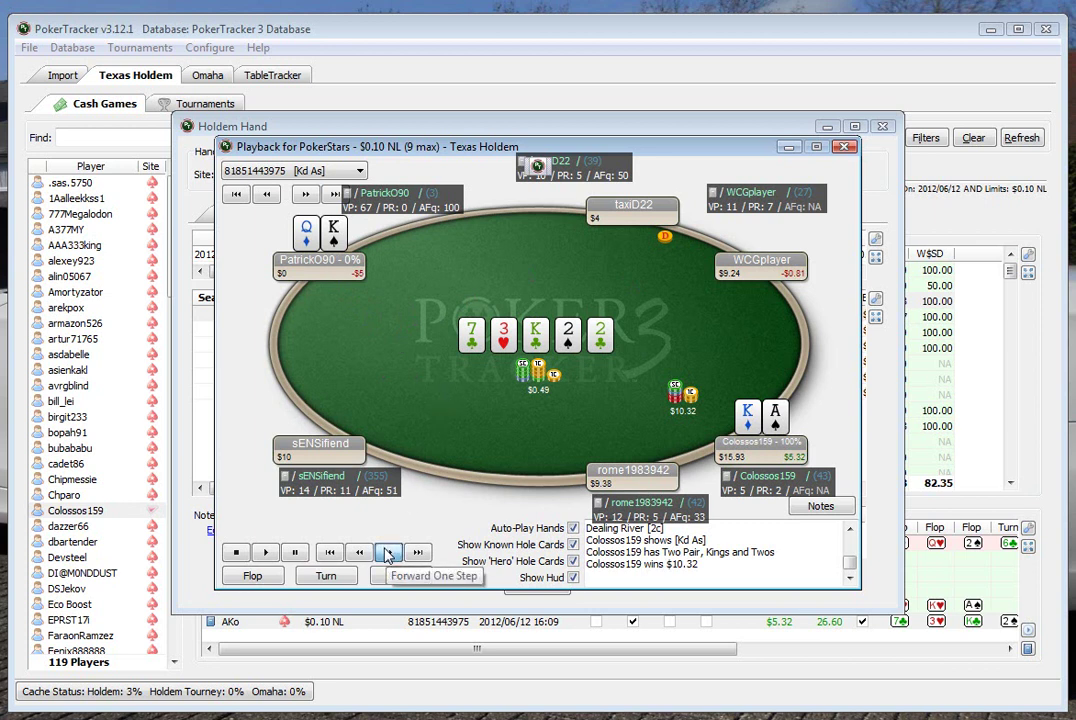
Step: Close the current AKo replay and its hand window, and open the replay of the AKo hand that won $0.82
click(845, 147)
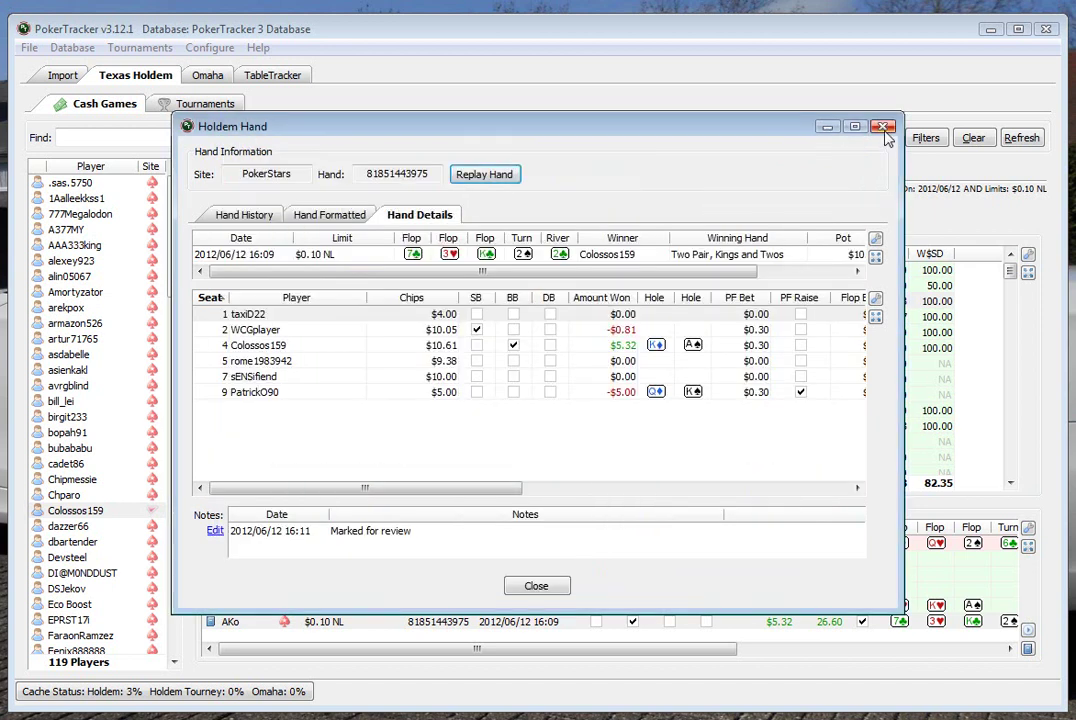
click(884, 128)
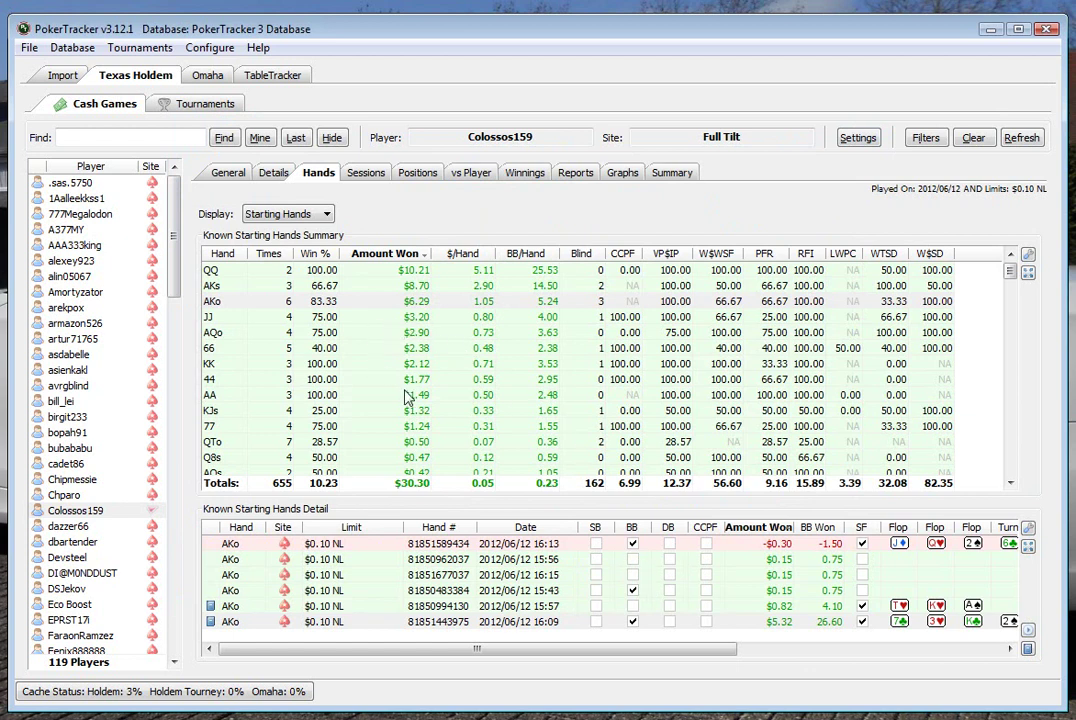
double_click(521, 607)
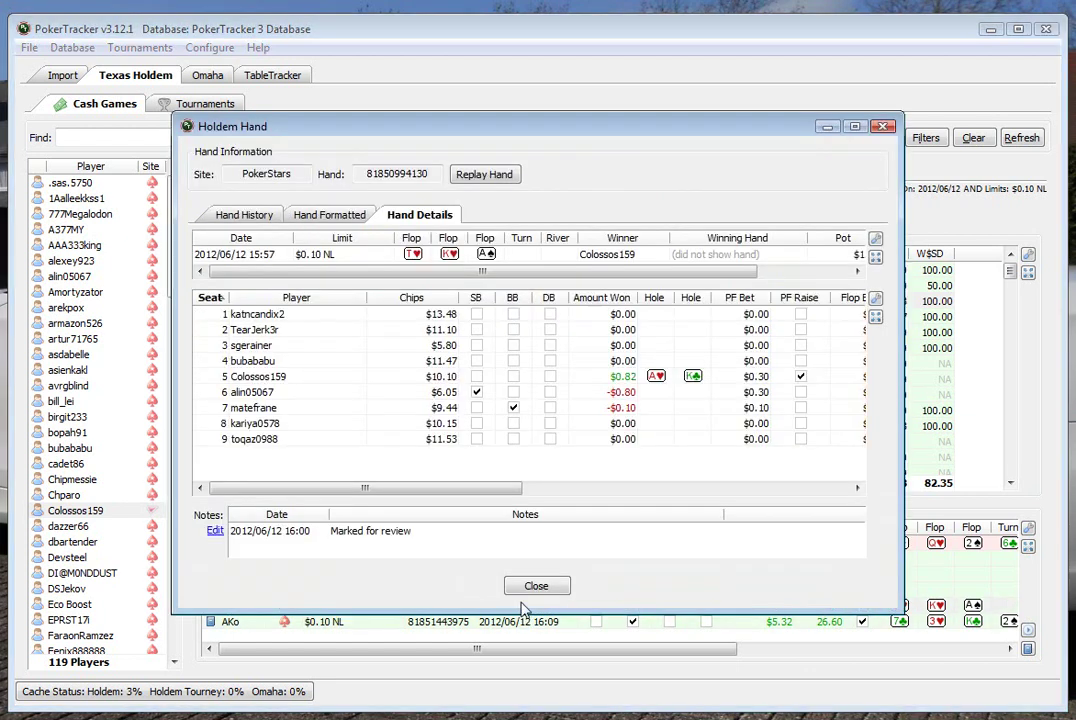
click(483, 175)
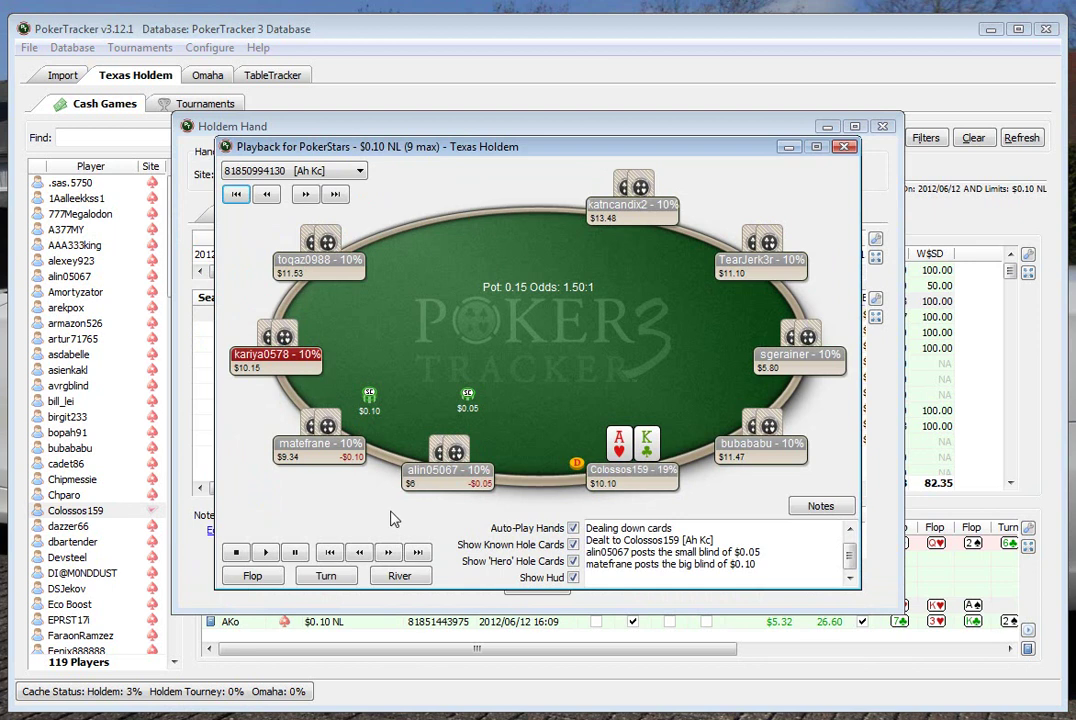
Step: Advance the AKo replay through the preflop folds and the hero's $0.30 raise to the small blind's $0.25 call
click(392, 553)
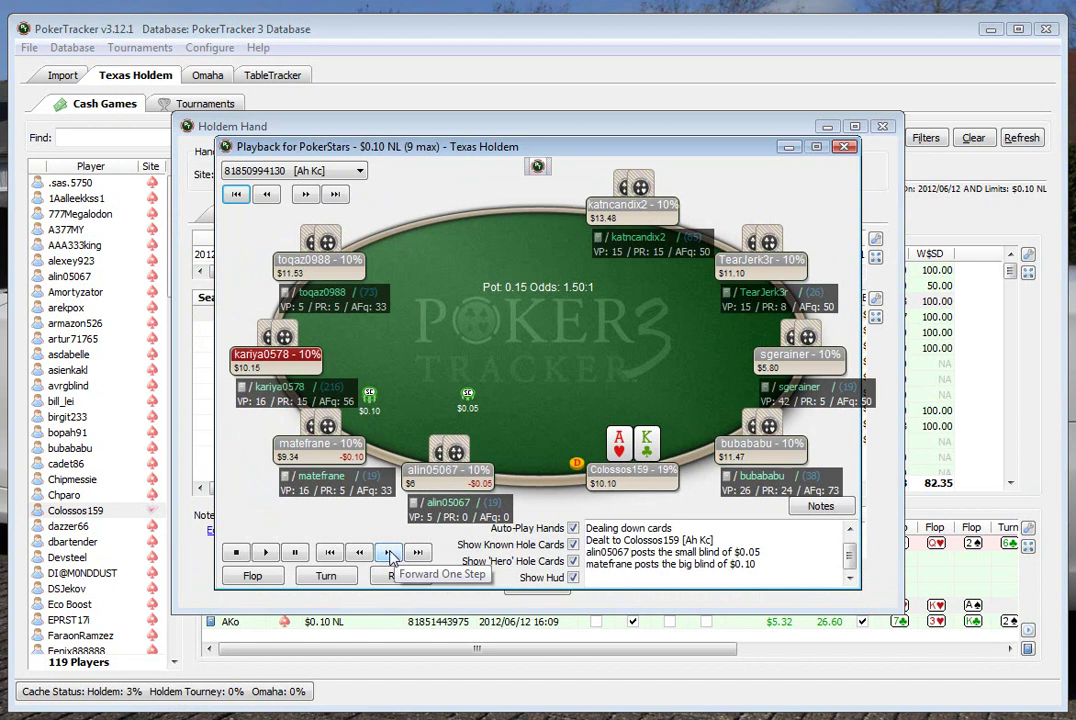
click(391, 555)
click(391, 555)
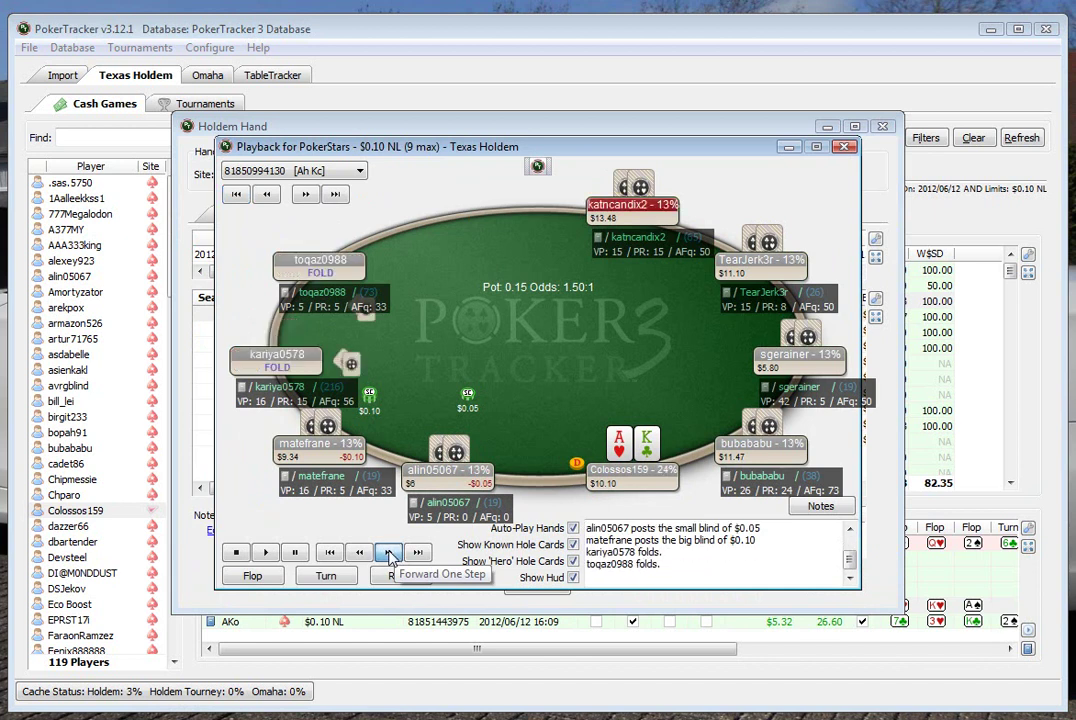
click(391, 555)
click(391, 555)
click(391, 555)
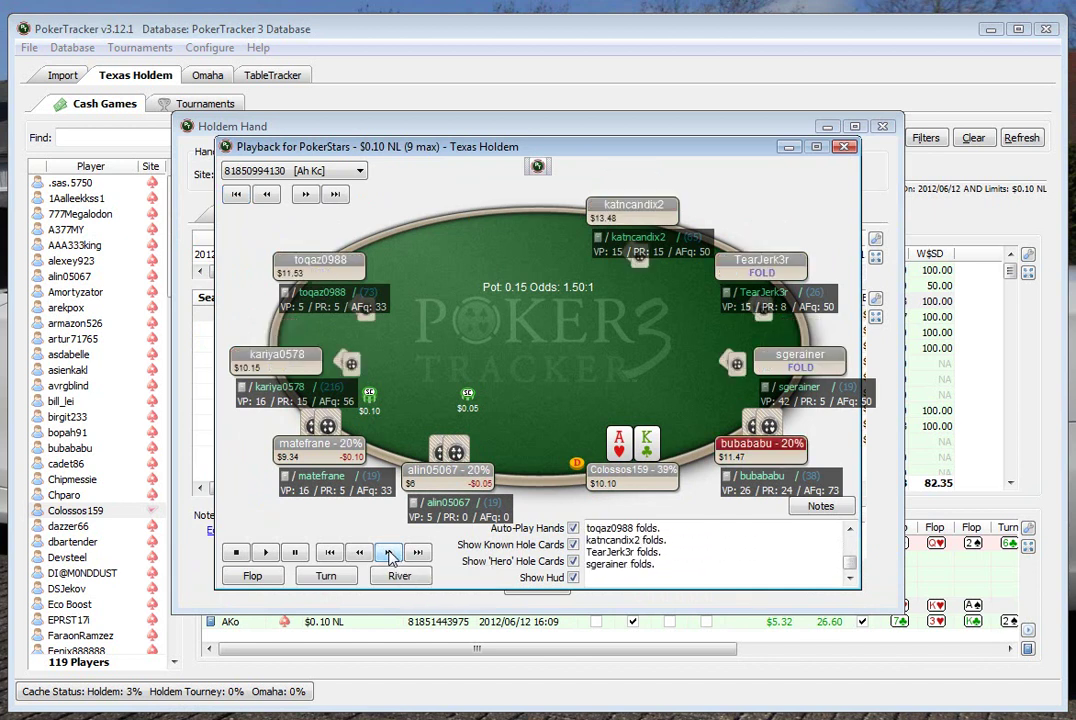
click(391, 555)
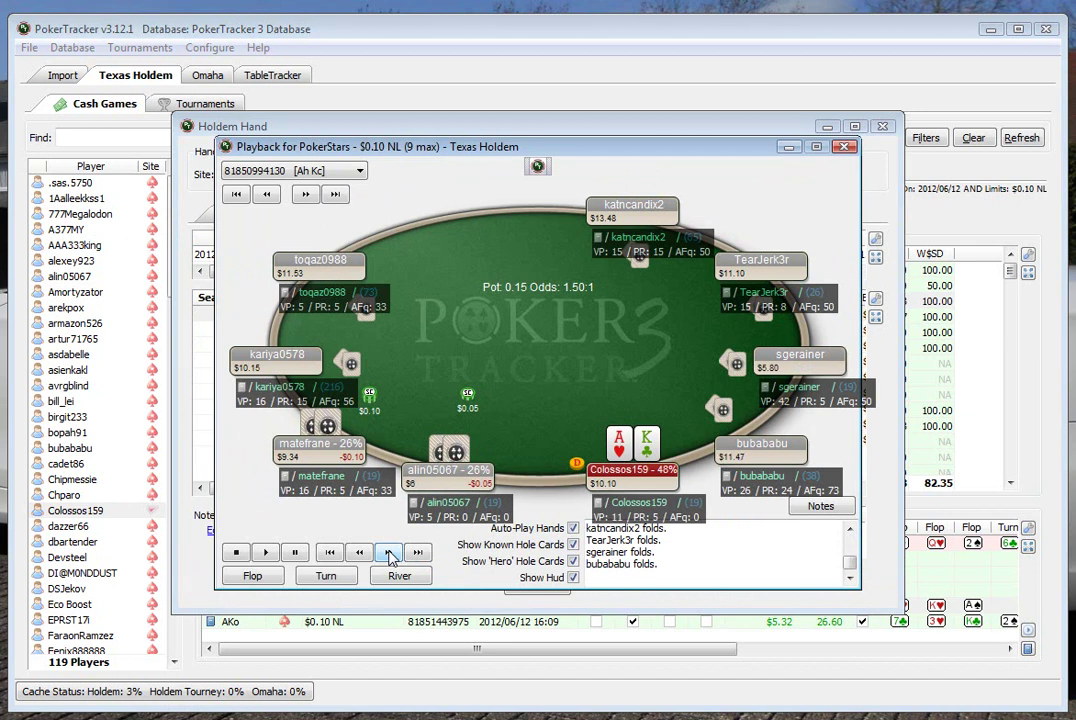
click(391, 555)
click(391, 555)
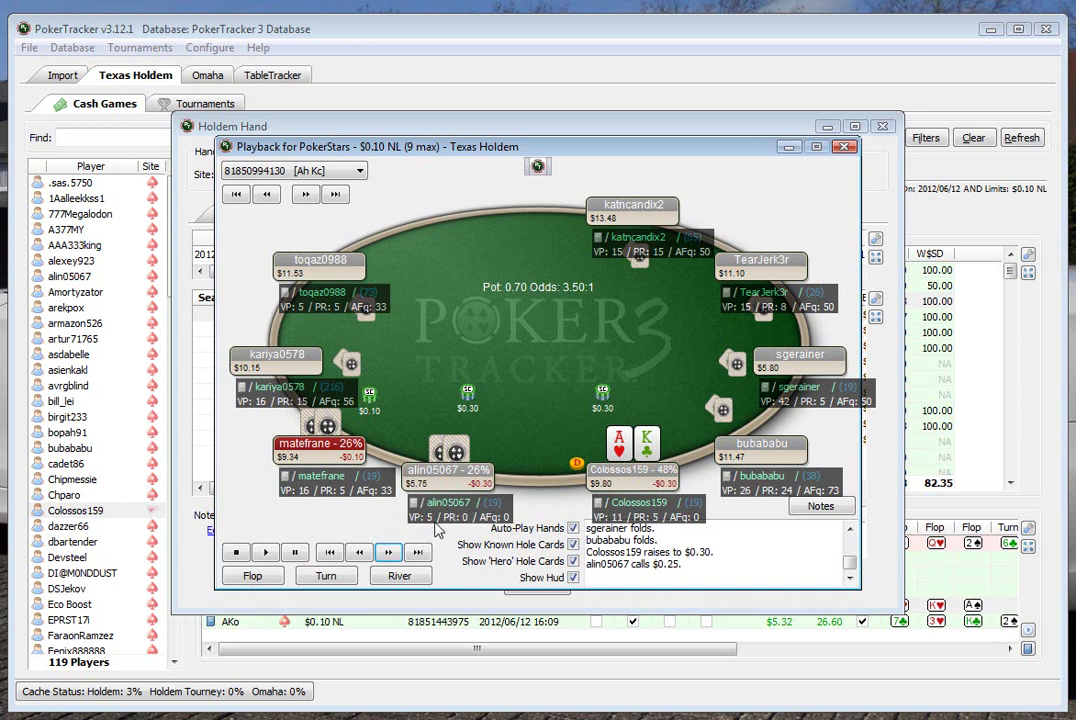
Step: Advance the AKo replay from the big blind's fold through the flop deal, $0.50 bet and hero's $1.50 raise to the small blind's fold
click(389, 555)
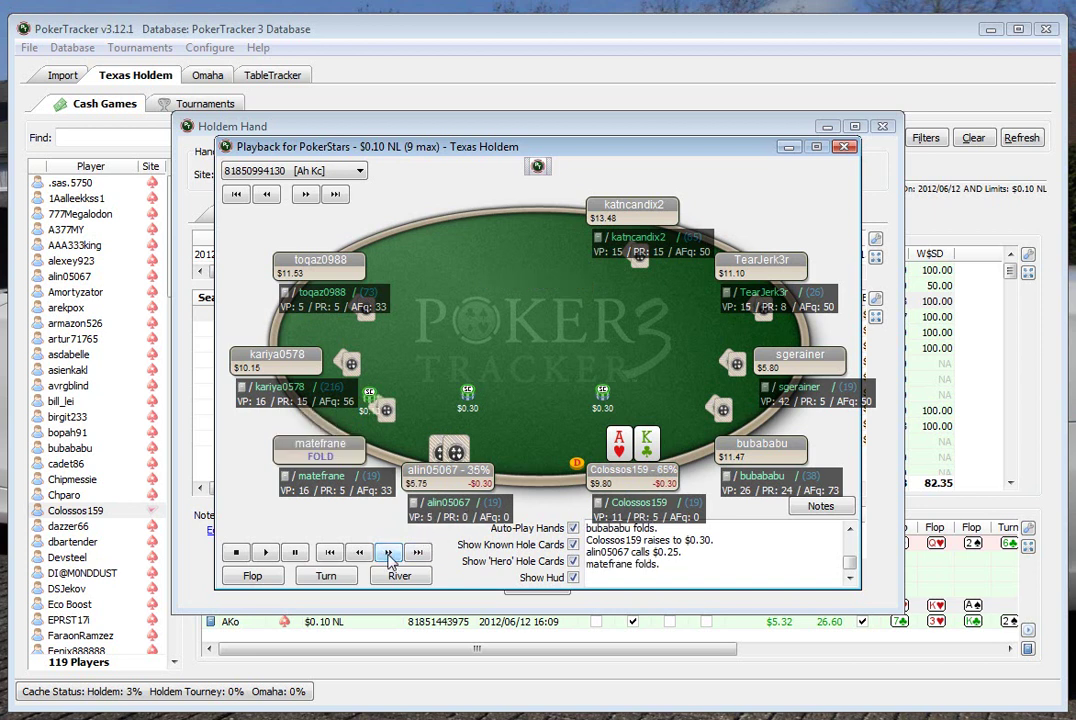
click(389, 555)
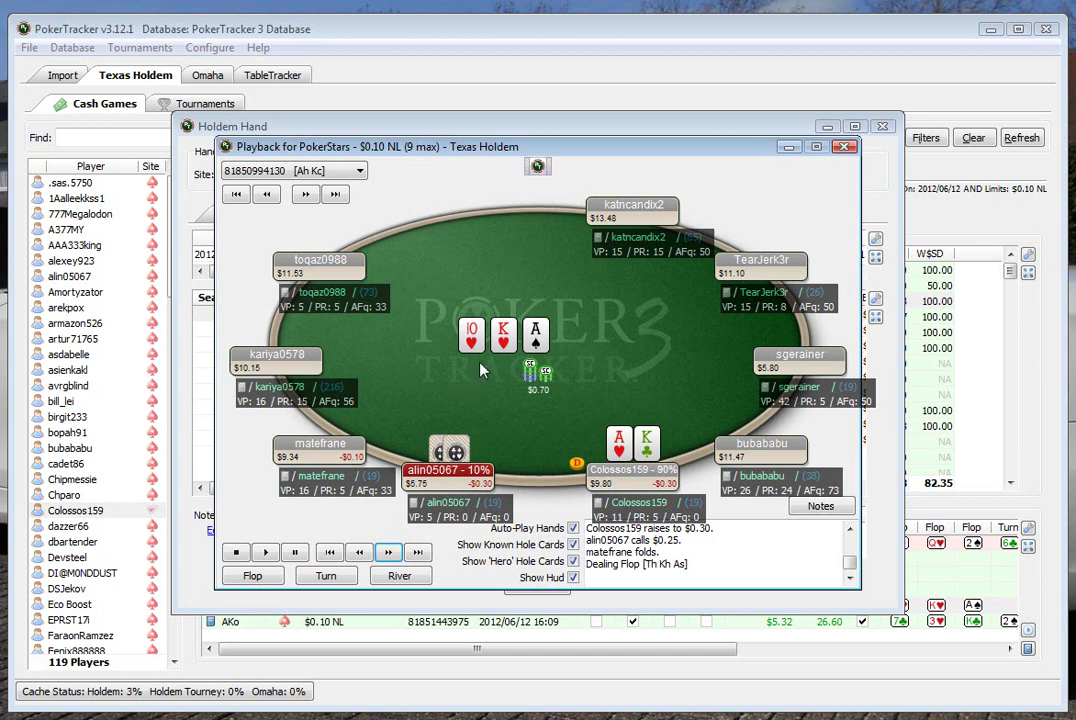
click(389, 553)
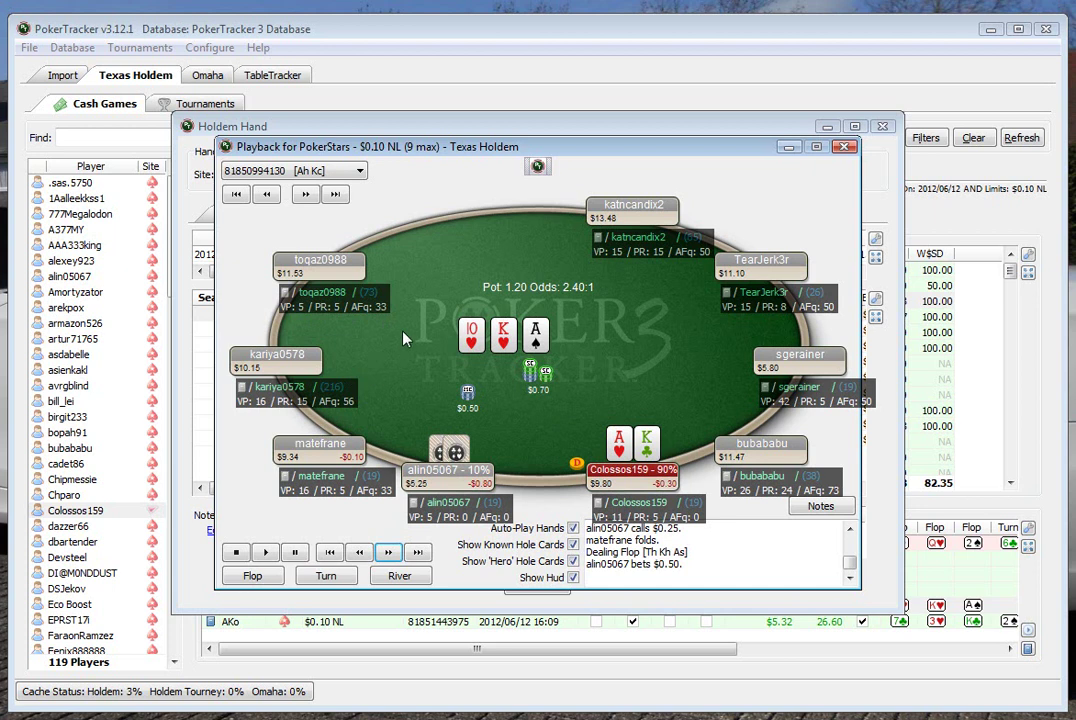
click(389, 553)
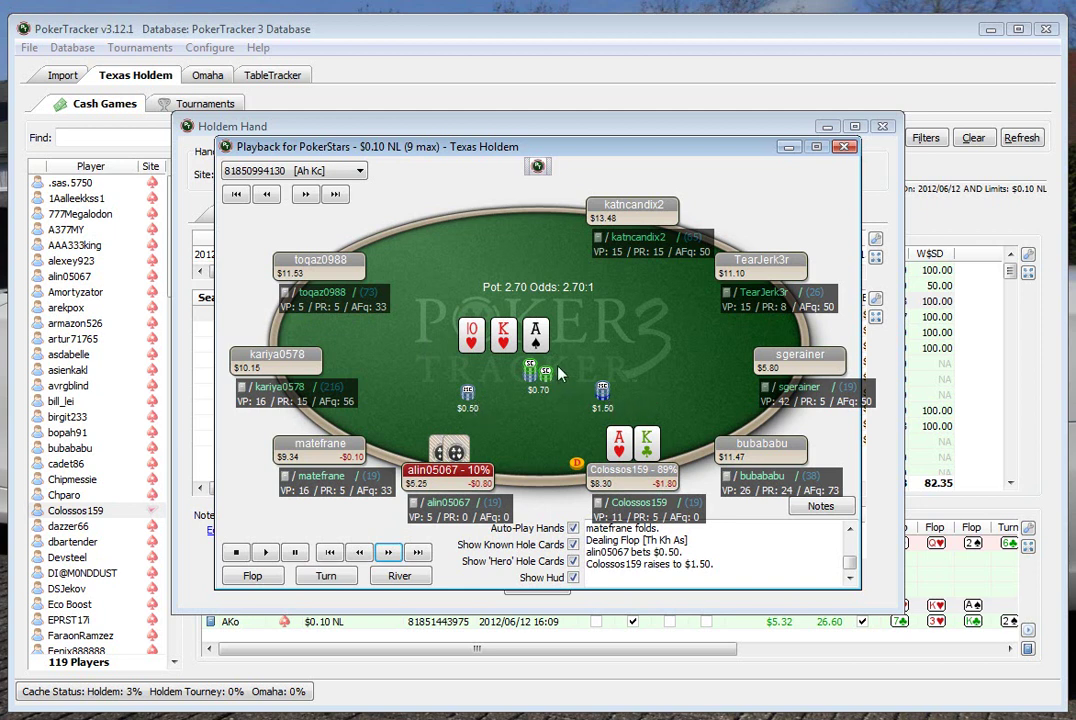
click(390, 553)
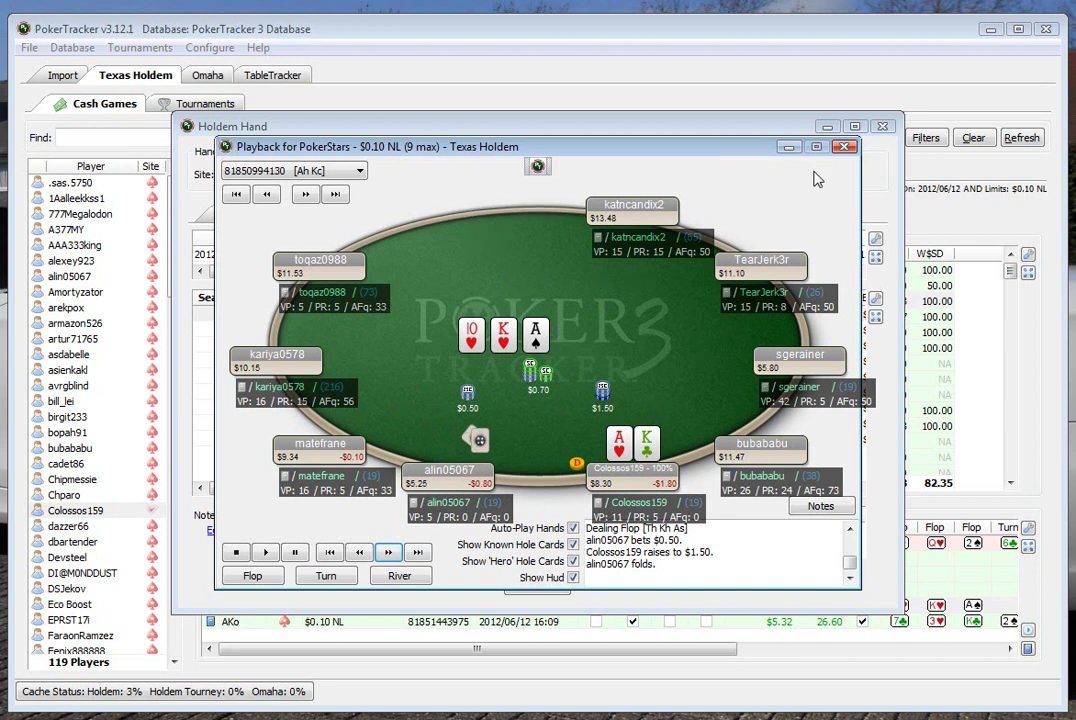
Step: Leave the AKo hand, open the replay of the JJ hand that won $1.36, and hide the known hole cards
click(845, 147)
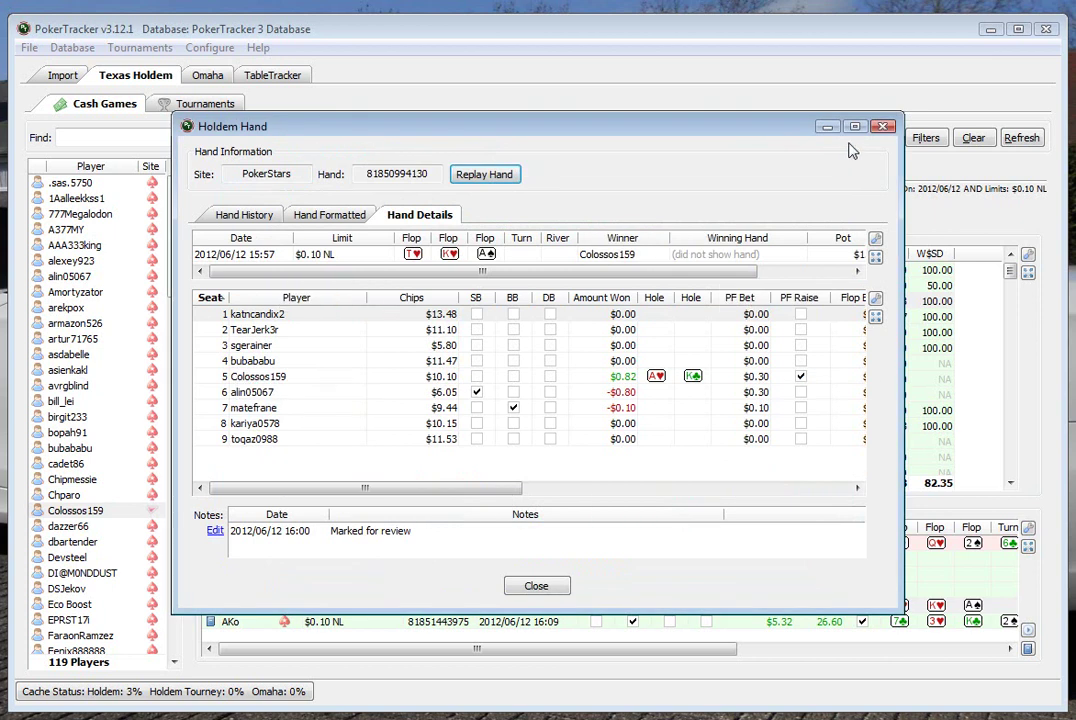
click(884, 128)
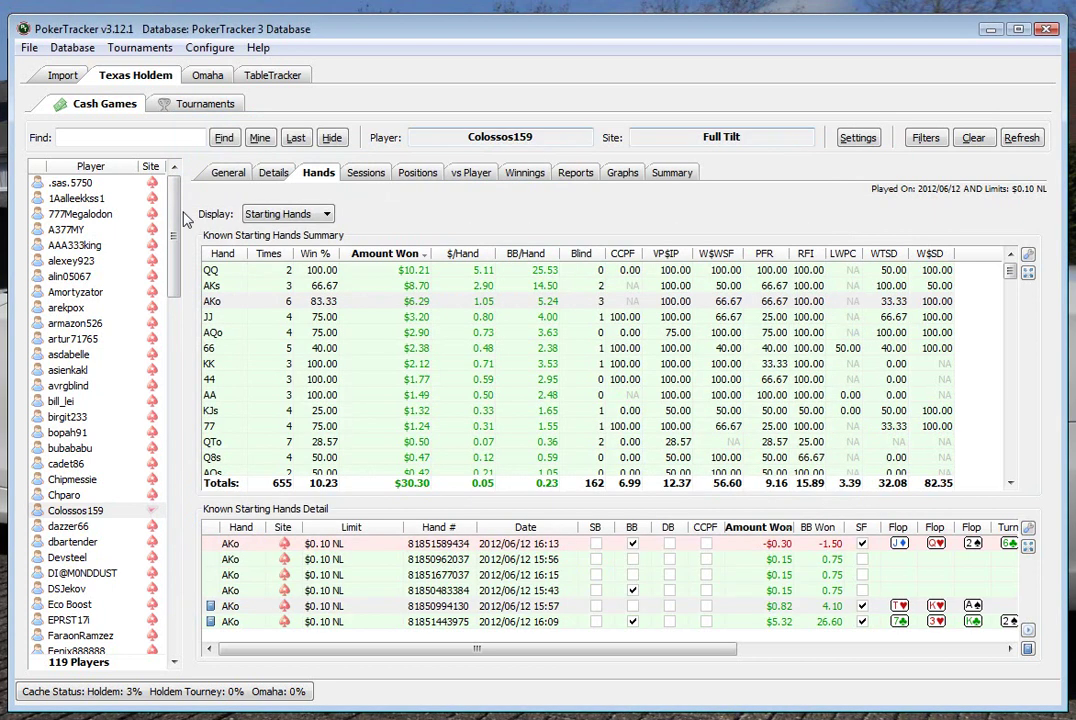
click(236, 323)
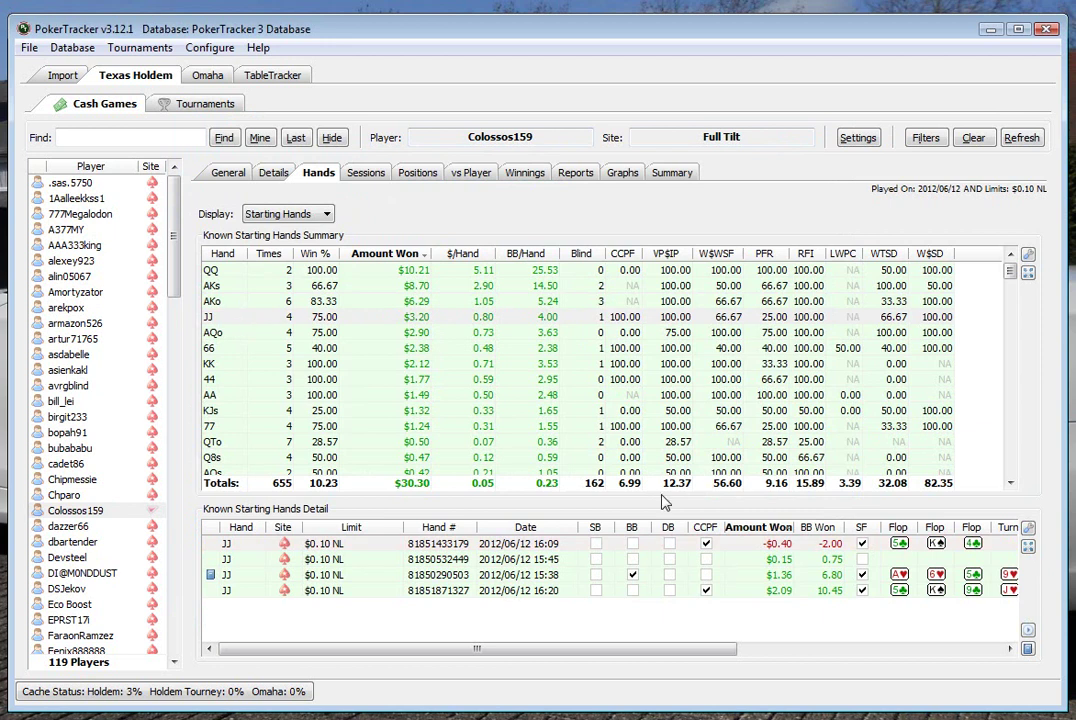
double_click(258, 578)
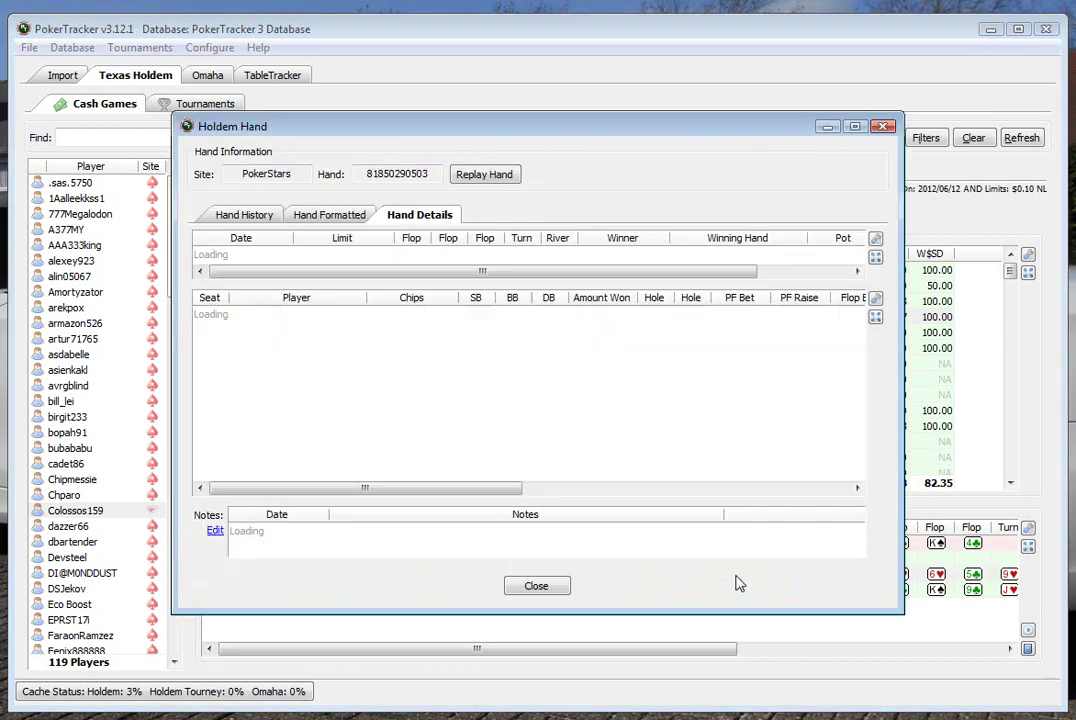
click(492, 174)
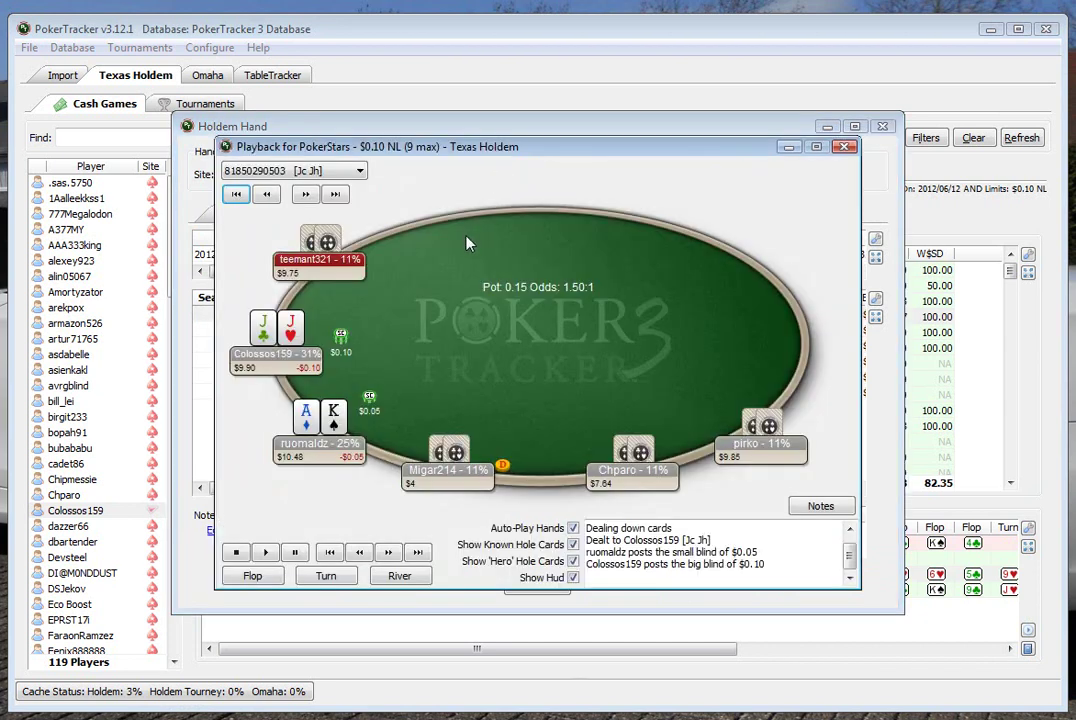
click(573, 545)
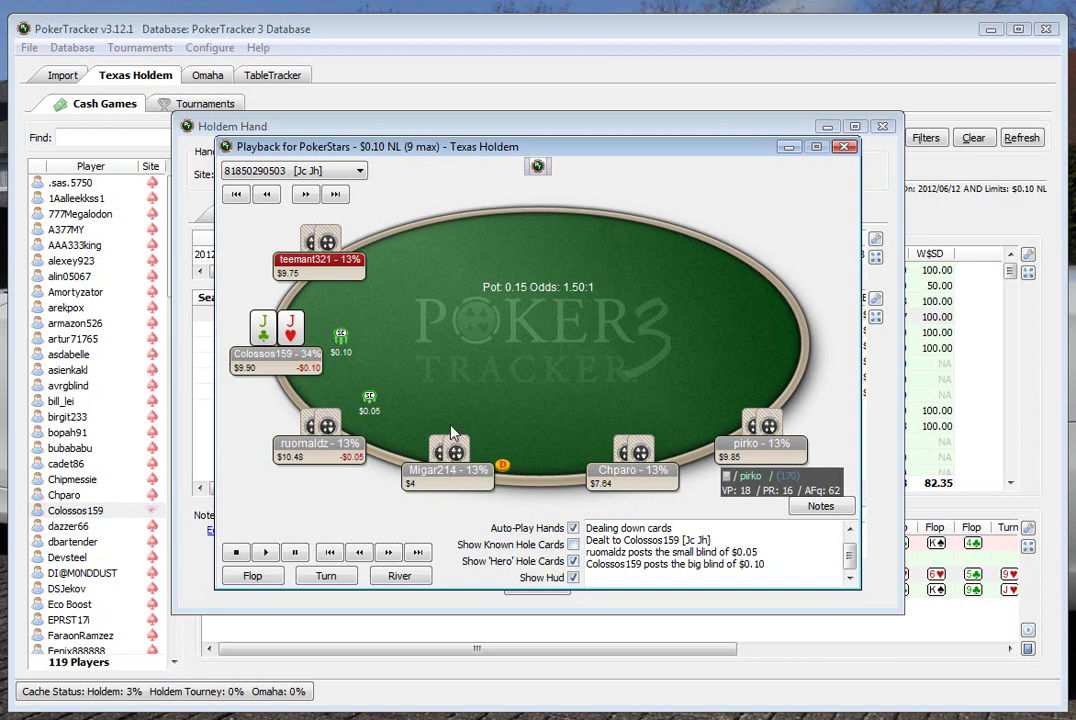
Step: Replay the JJ hand through the preflop folds and the small blind's $0.40 raise to the hero's $0.30 call, checking the hand details midway
click(389, 553)
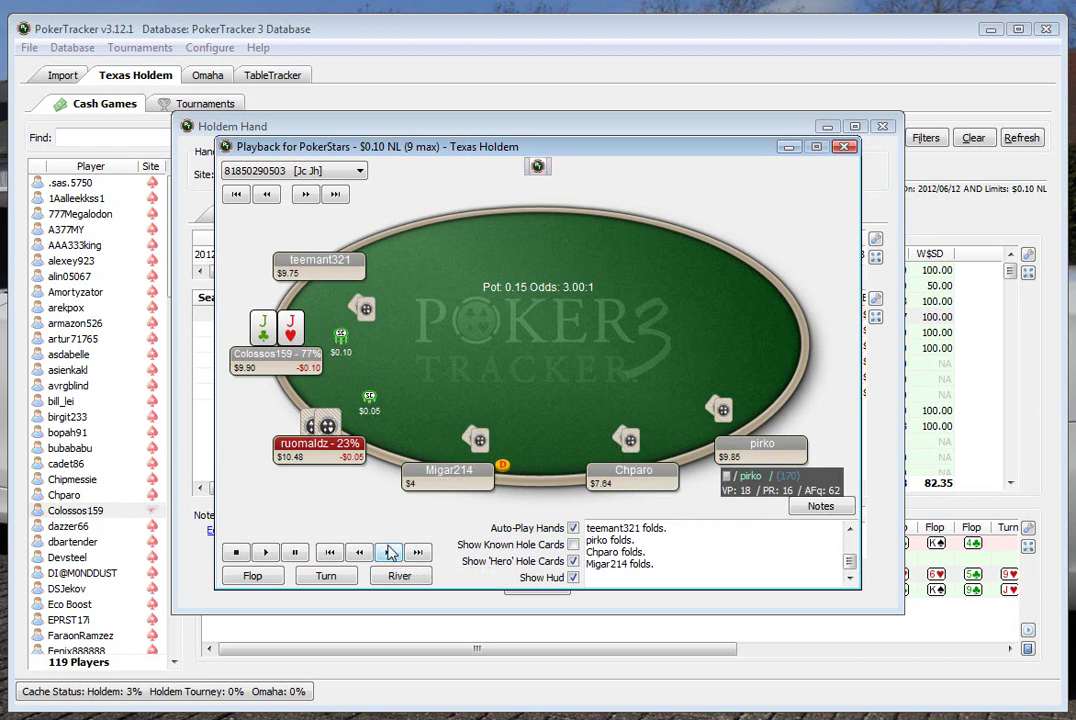
click(845, 148)
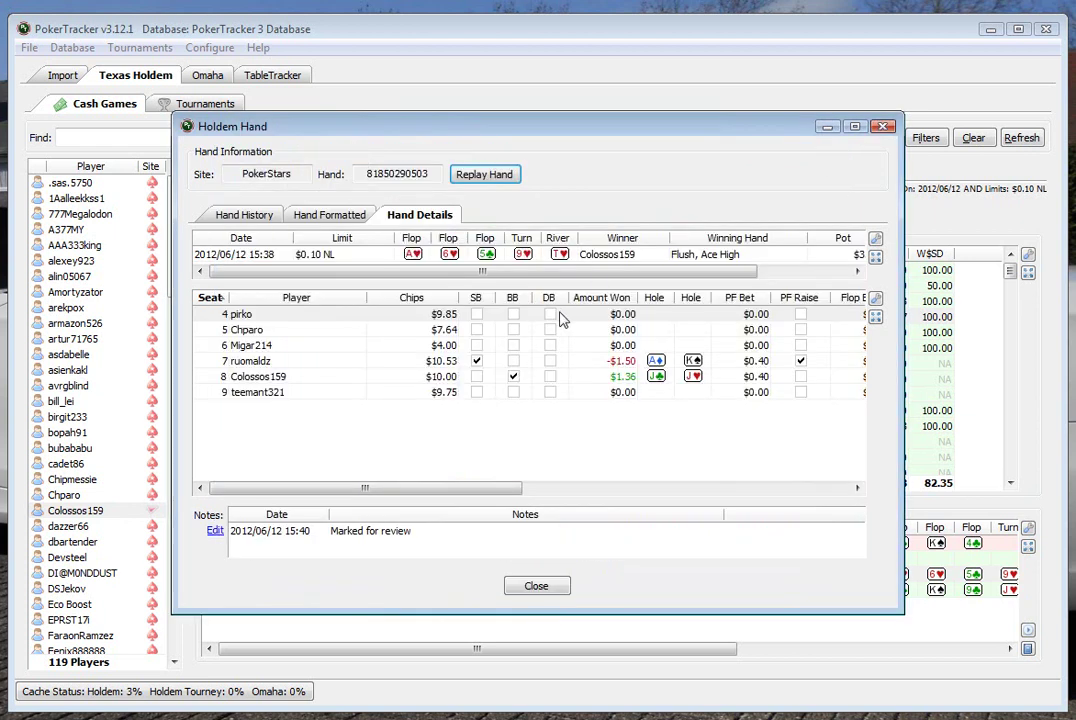
click(484, 175)
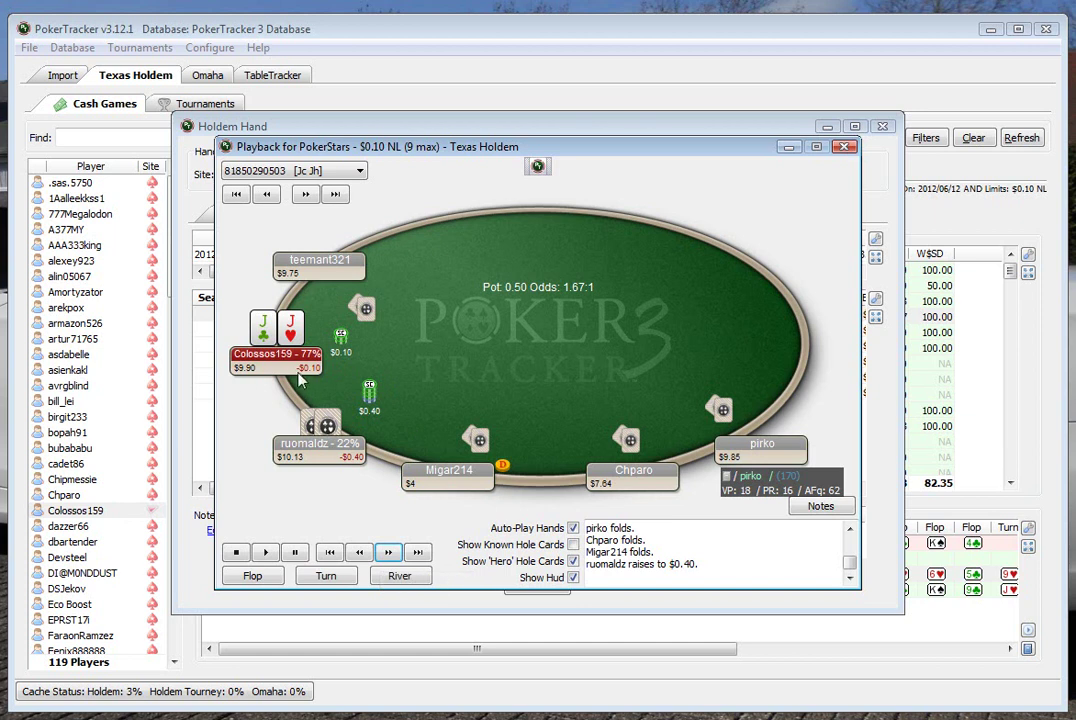
click(389, 554)
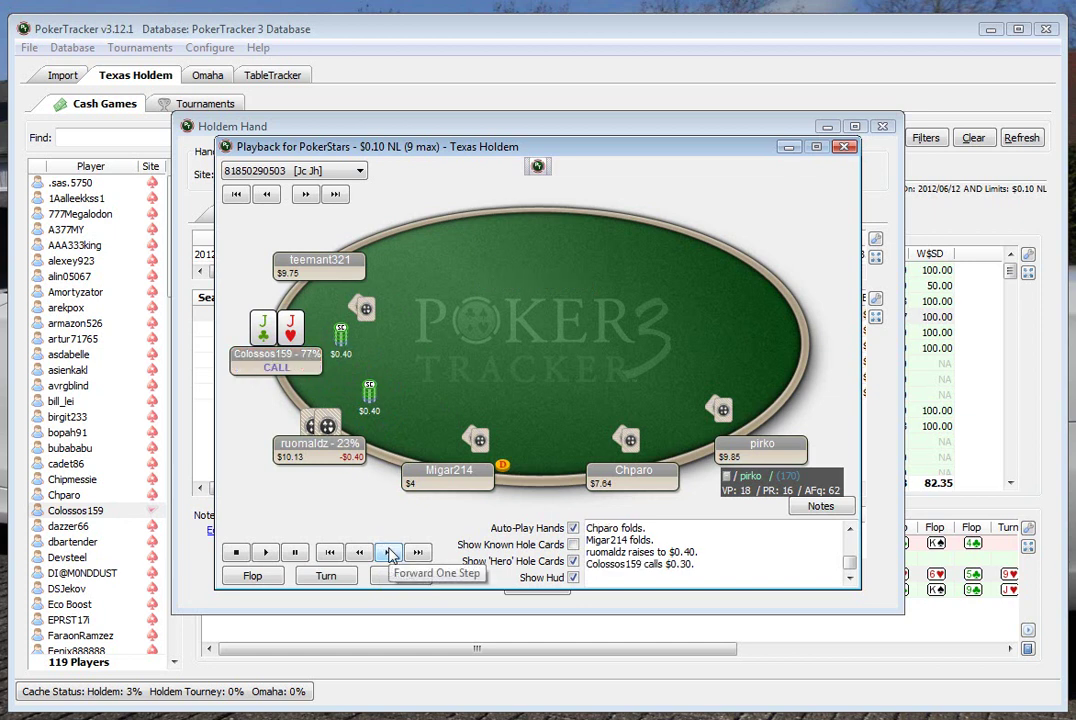
Step: Advance the JJ replay through the flop deal, the $0.60 bet and call, and the turn deal to the hero's check
click(389, 554)
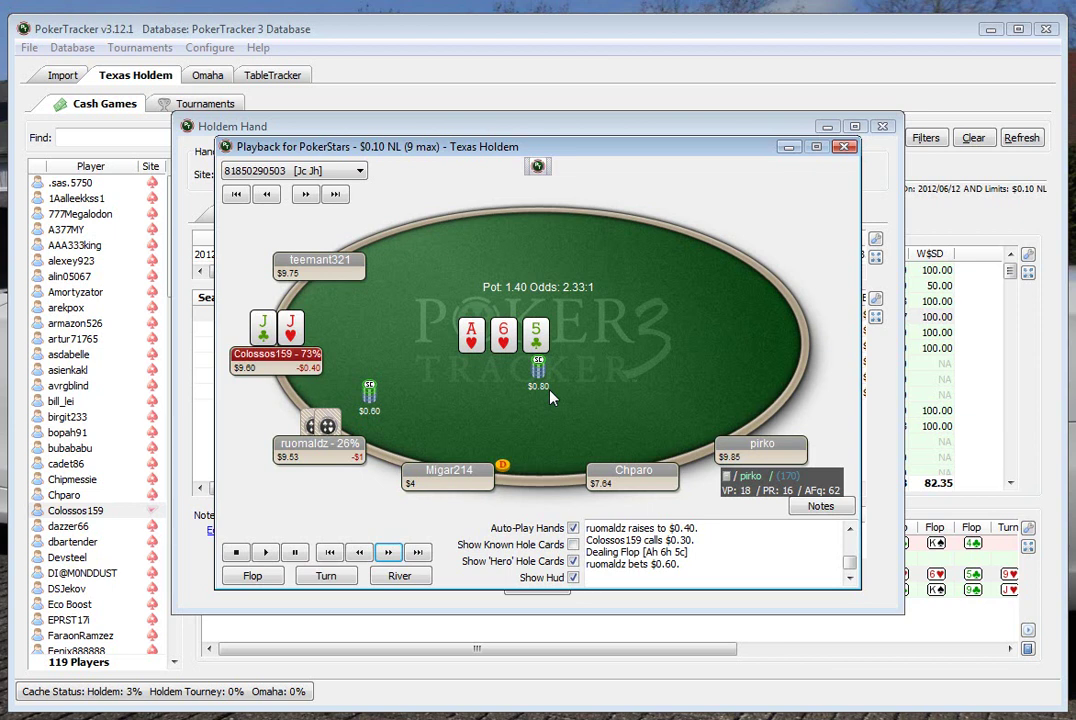
click(389, 553)
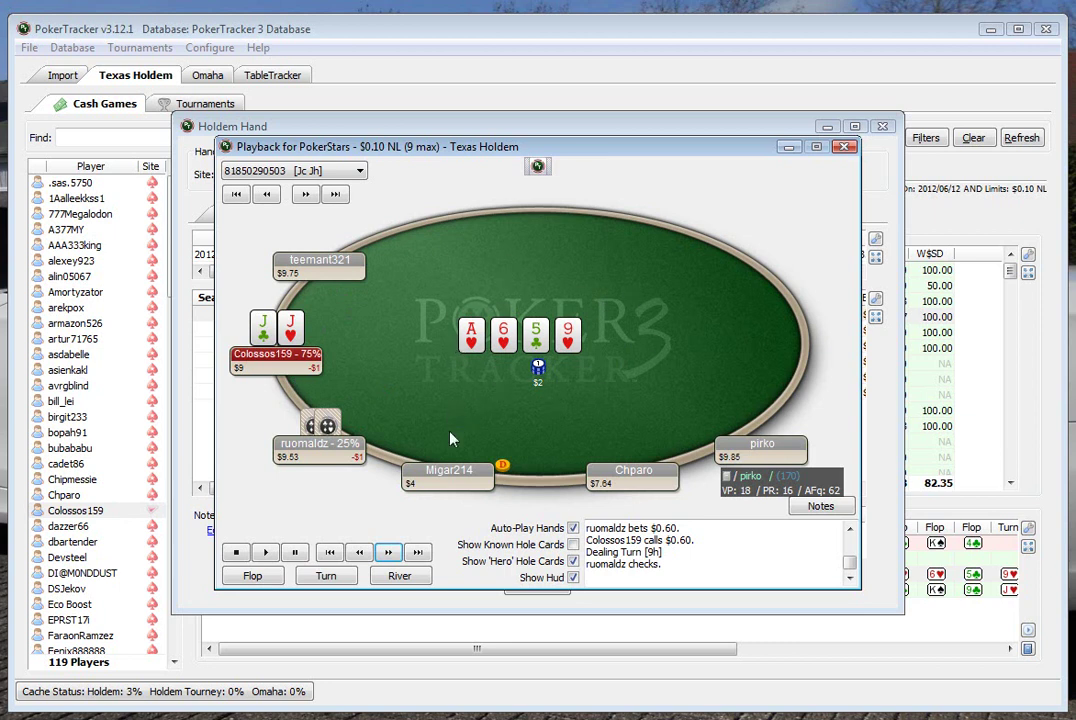
click(388, 552)
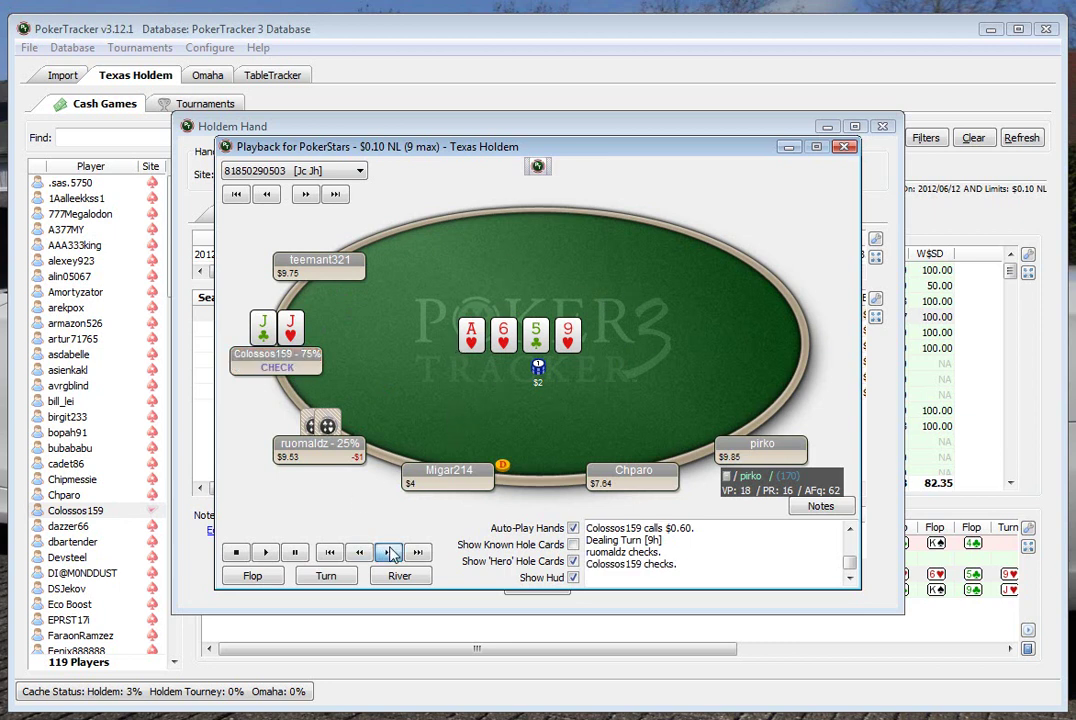
Step: Advance the JJ replay through the river deal and the hero's $0.50 bet to the payout, and turn on the display of known hole cards
click(388, 552)
click(389, 553)
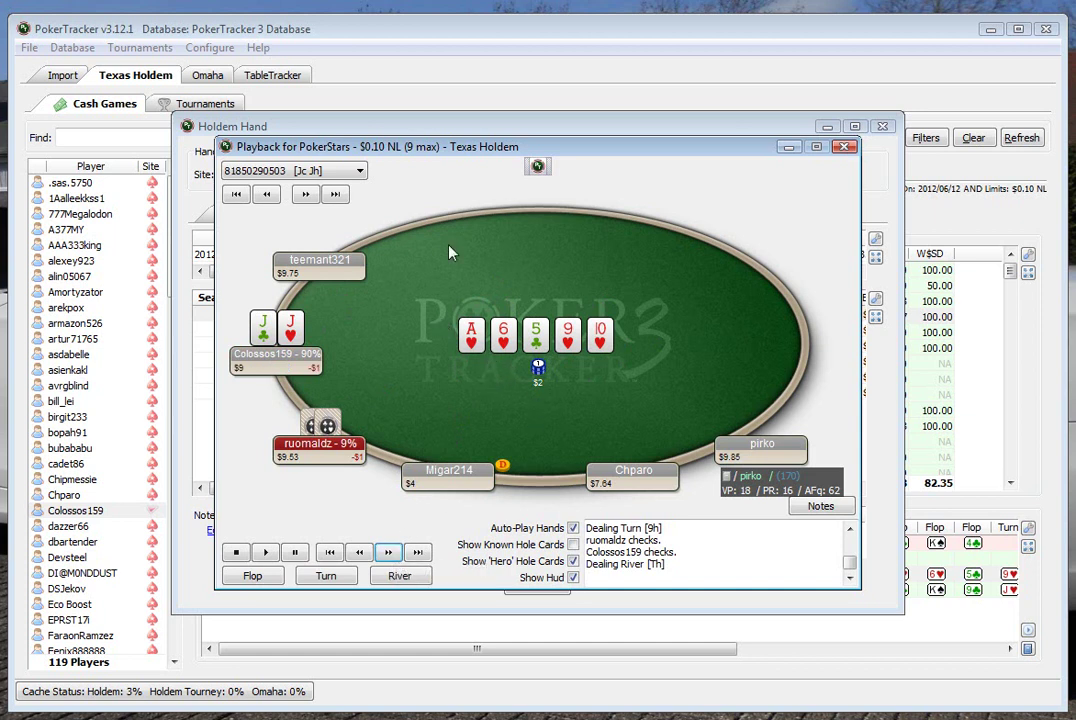
click(388, 552)
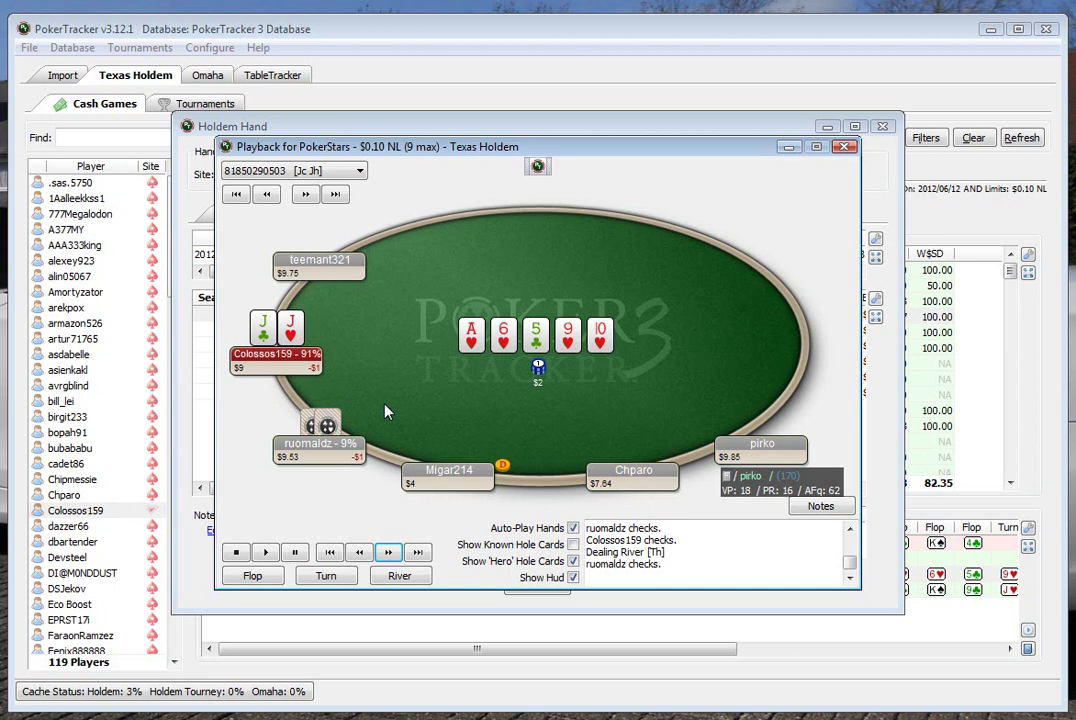
click(389, 553)
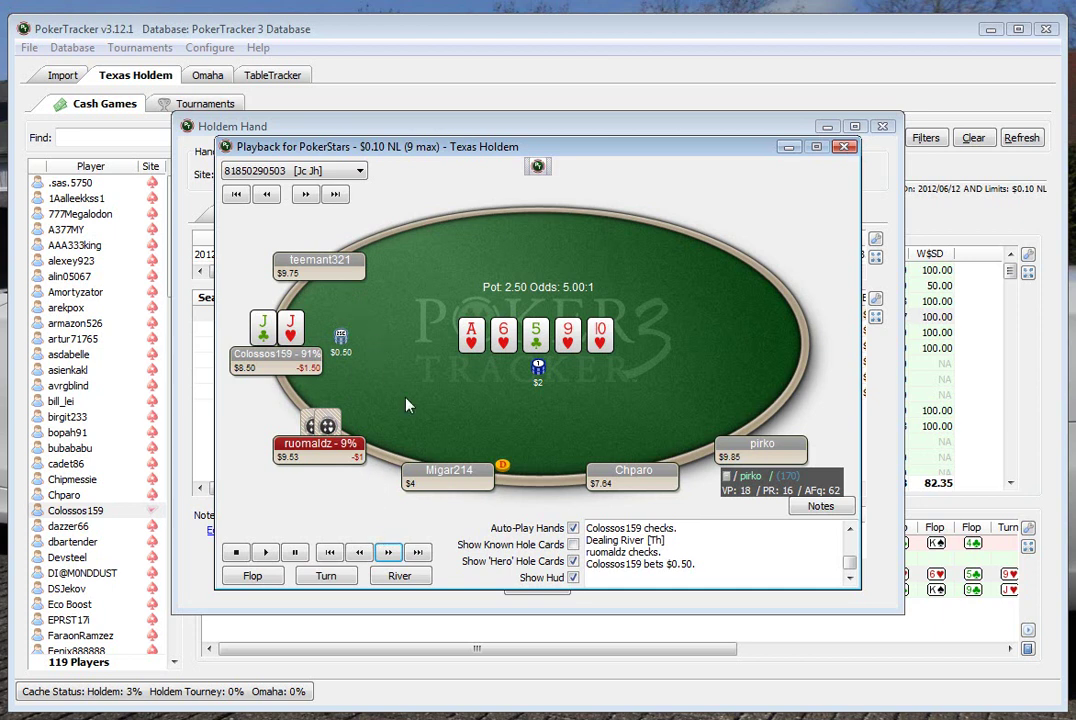
click(389, 553)
click(386, 553)
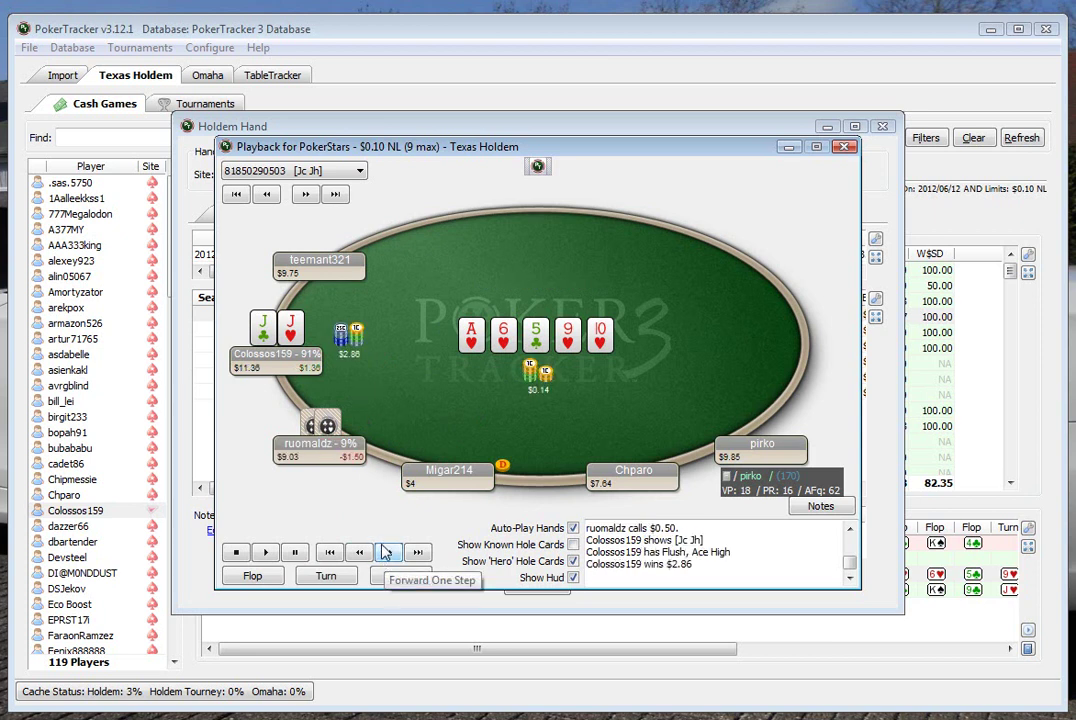
click(573, 545)
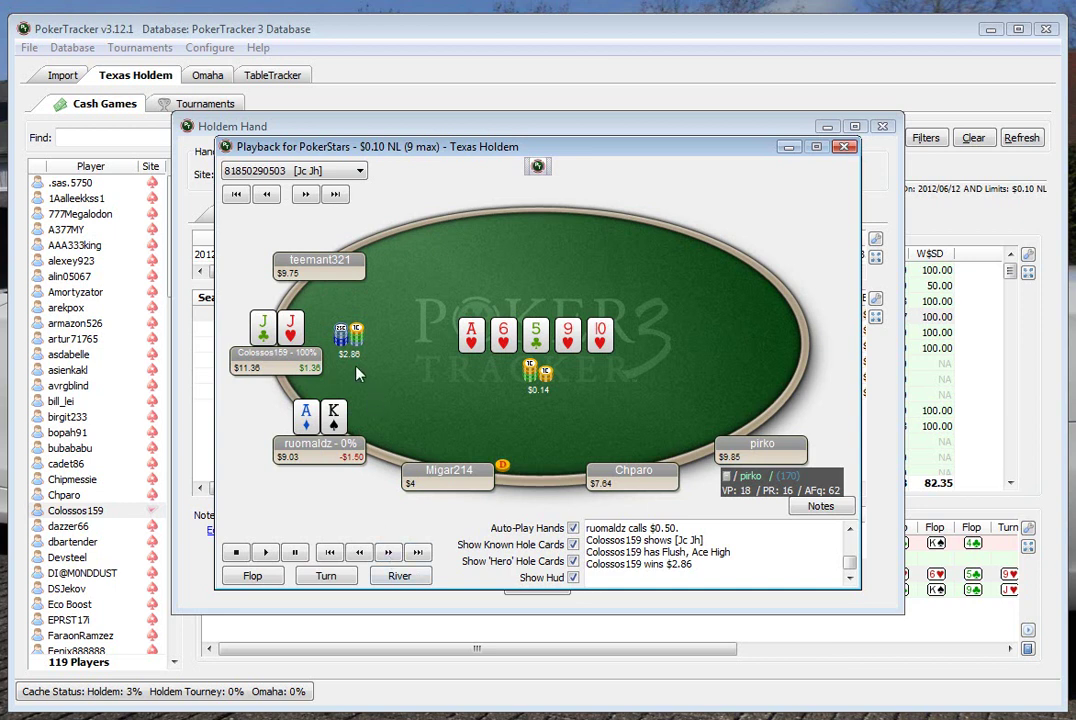
Step: Close the replay and hand window, and open the replay of the JJ hand that won $2.09
click(845, 148)
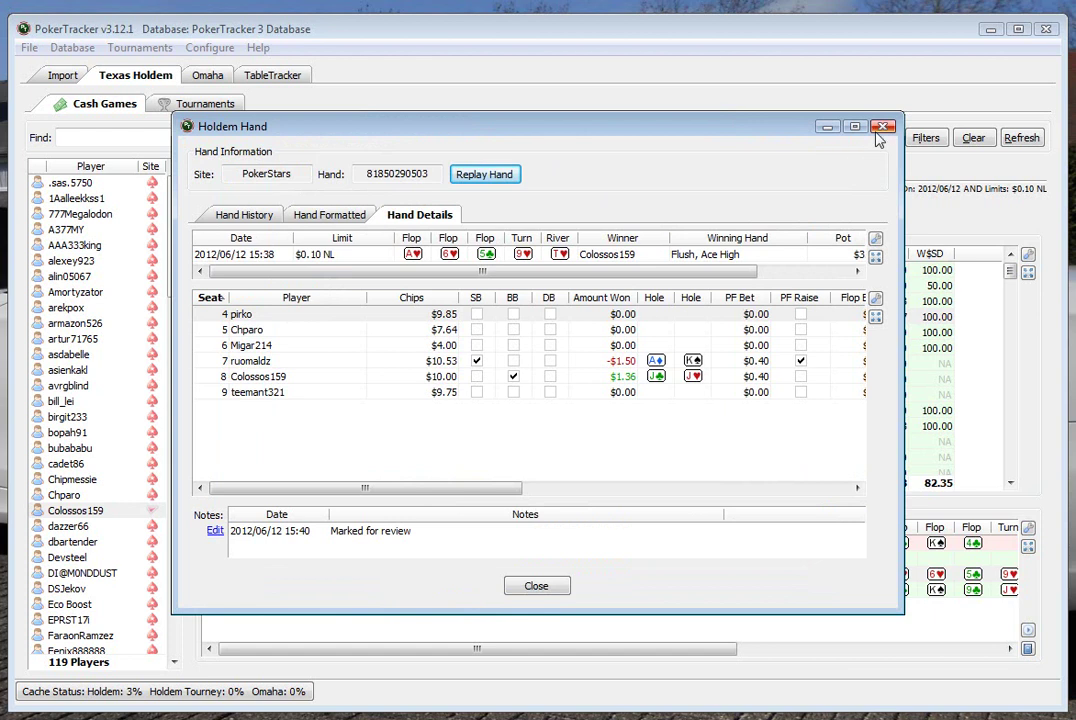
click(883, 126)
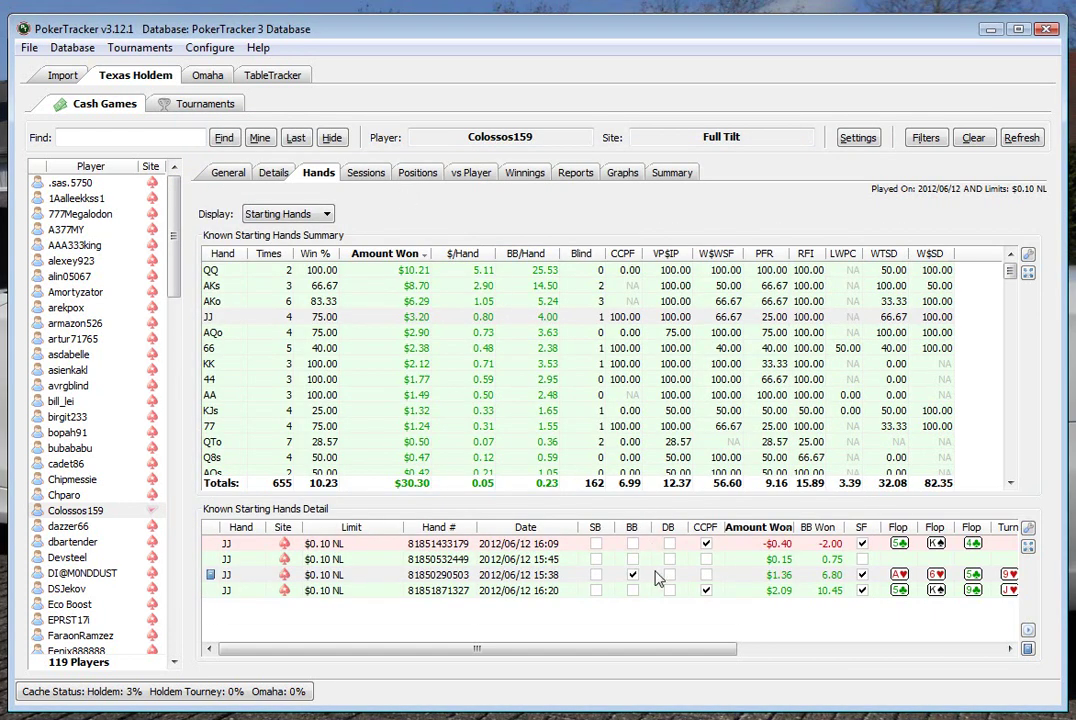
double_click(748, 590)
click(487, 180)
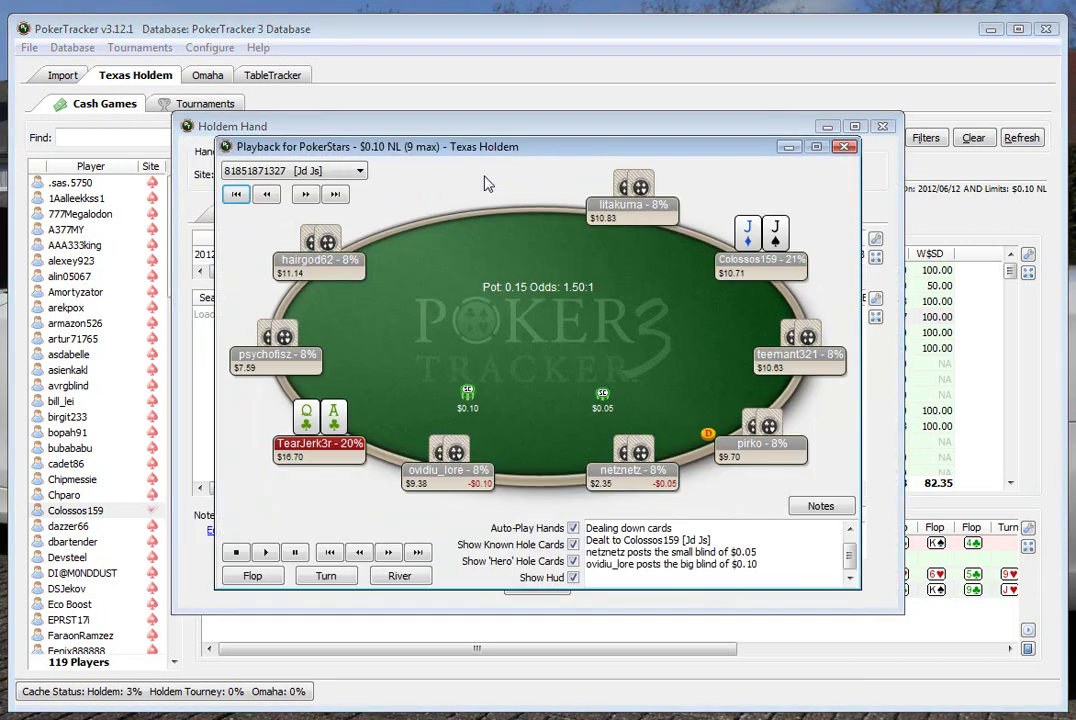
Step: Hide the known hole cards and advance the JJ replay through the preflop action to the hero's $0.30 call
click(573, 545)
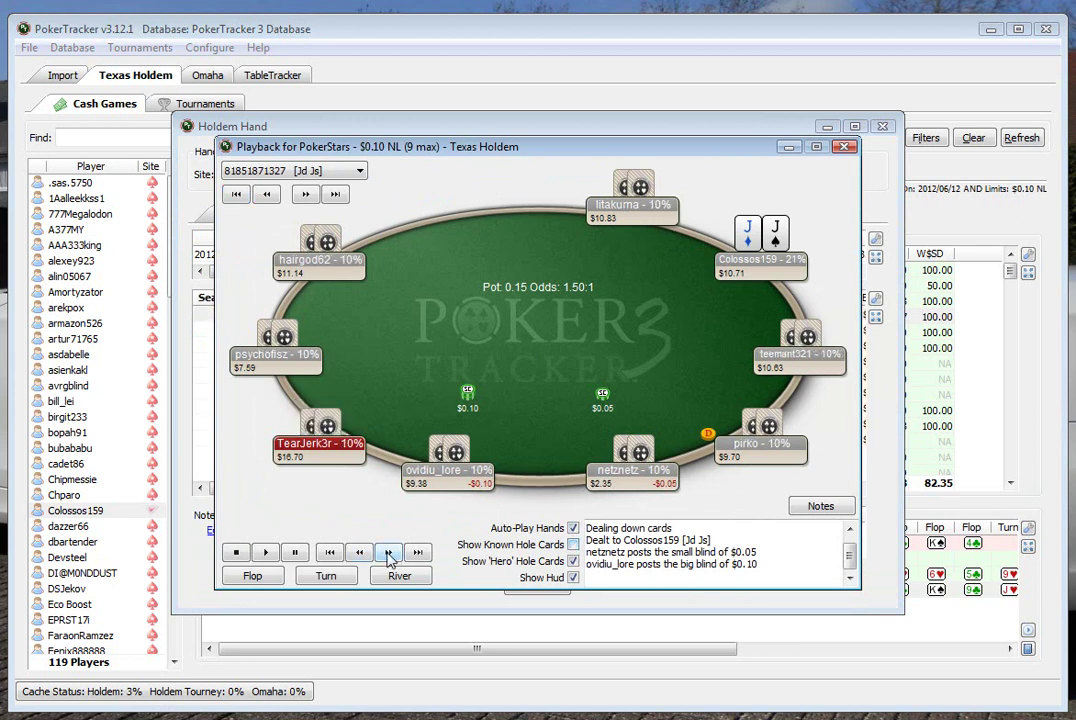
click(388, 553)
click(388, 553)
click(388, 553)
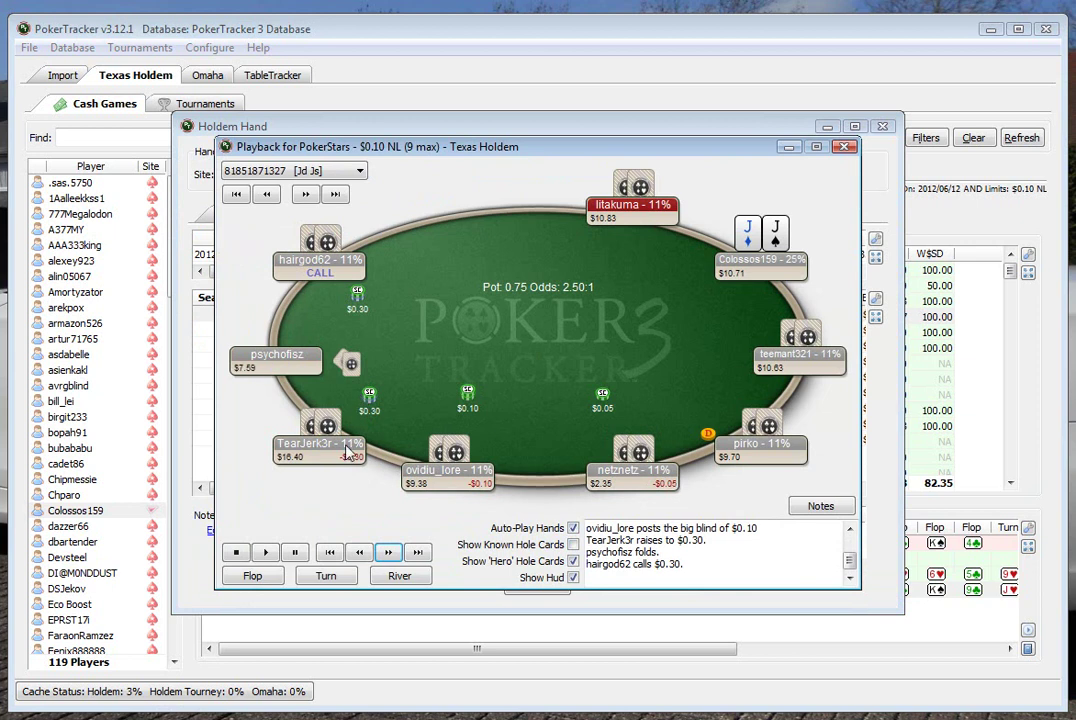
click(388, 553)
click(388, 553)
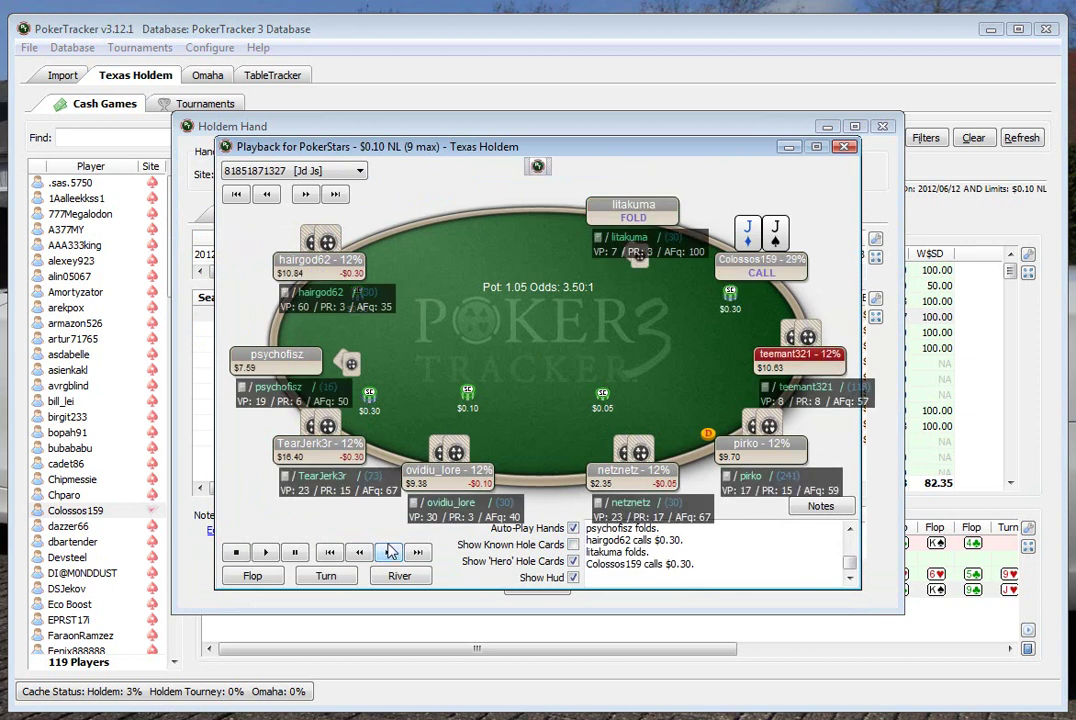
Step: Move six players' HUD stat boxes away from the cards and chips on the replay table
drag(340, 300, 332, 232)
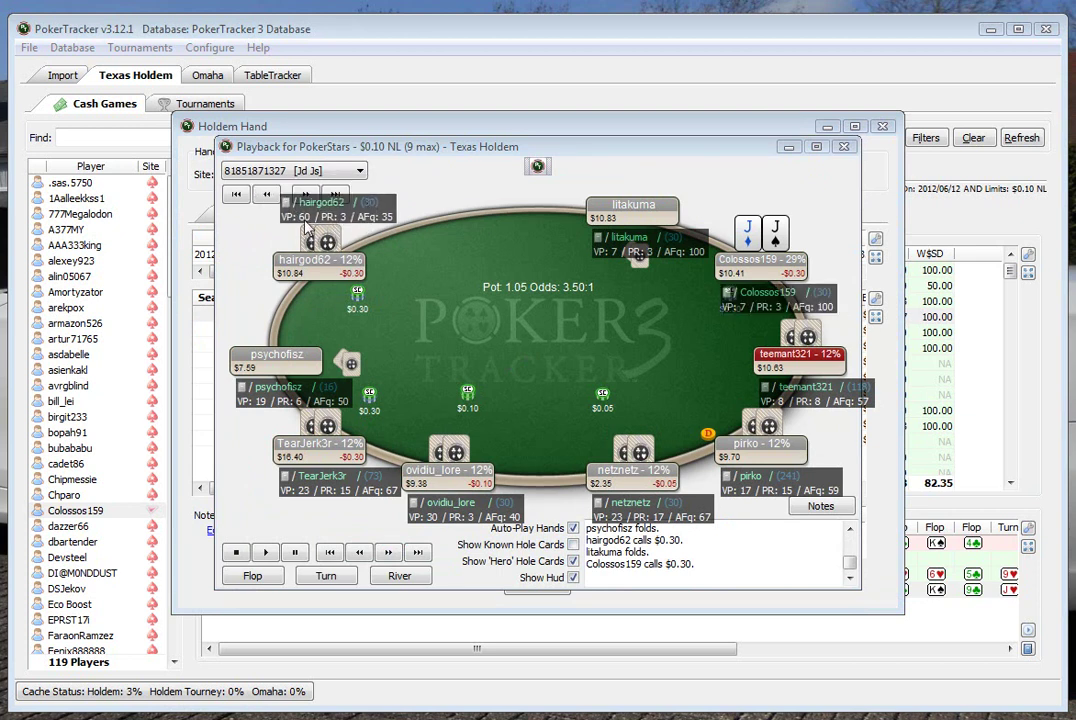
drag(327, 476, 305, 489)
drag(441, 507, 431, 523)
drag(630, 240, 698, 206)
drag(632, 240, 566, 174)
drag(800, 394, 823, 388)
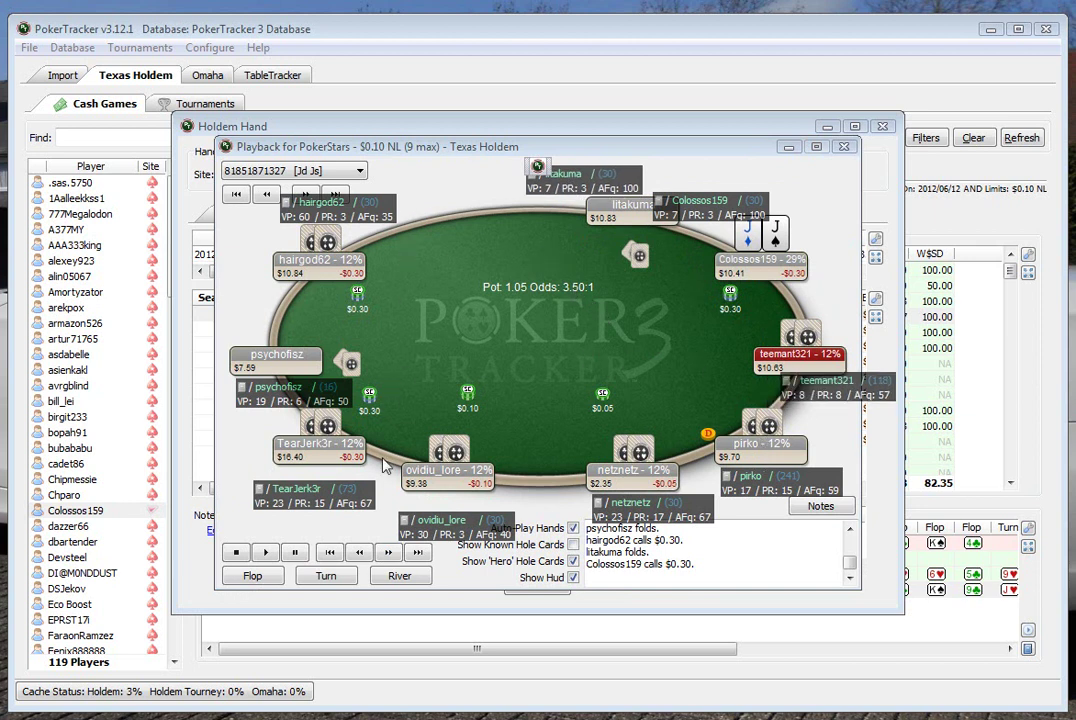
Step: Advance the JJ replay through the remaining preflop folds and calls to the flop deal, checking the first caller's preflop raise stat
click(388, 552)
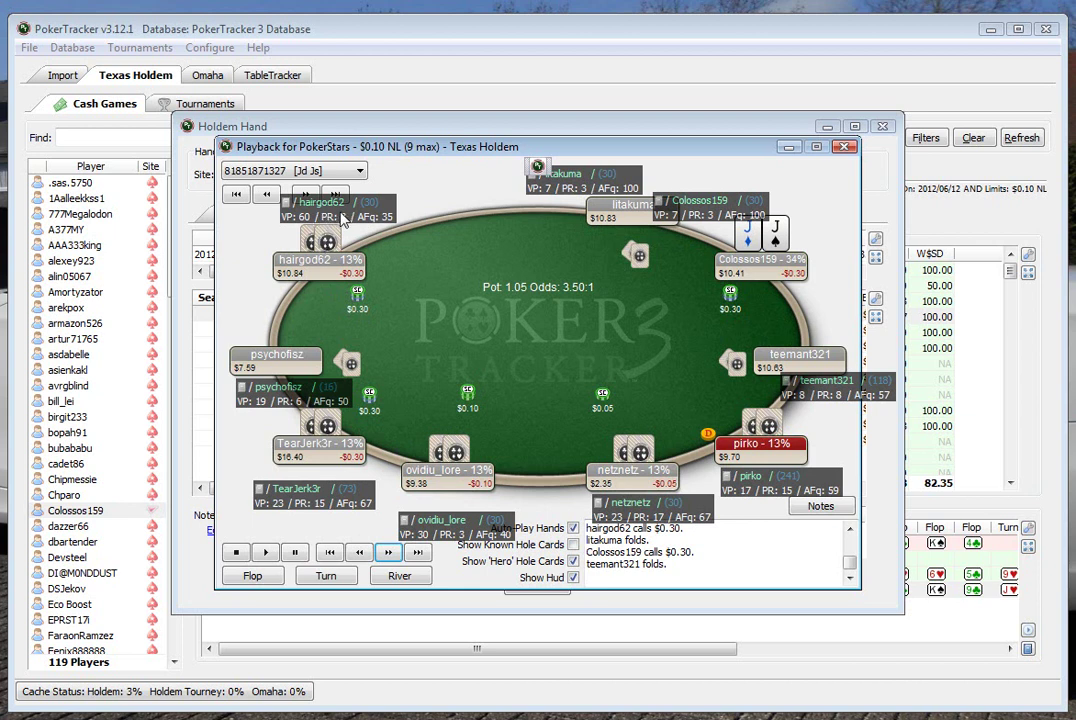
mouse_move(342, 219)
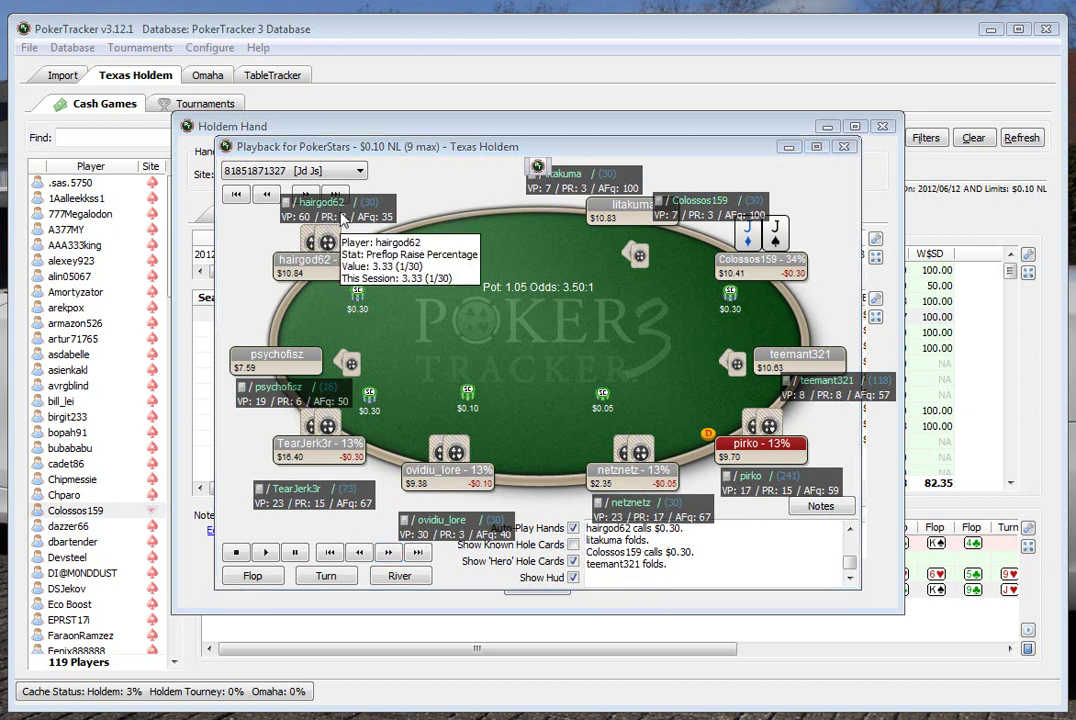
click(389, 552)
click(389, 552)
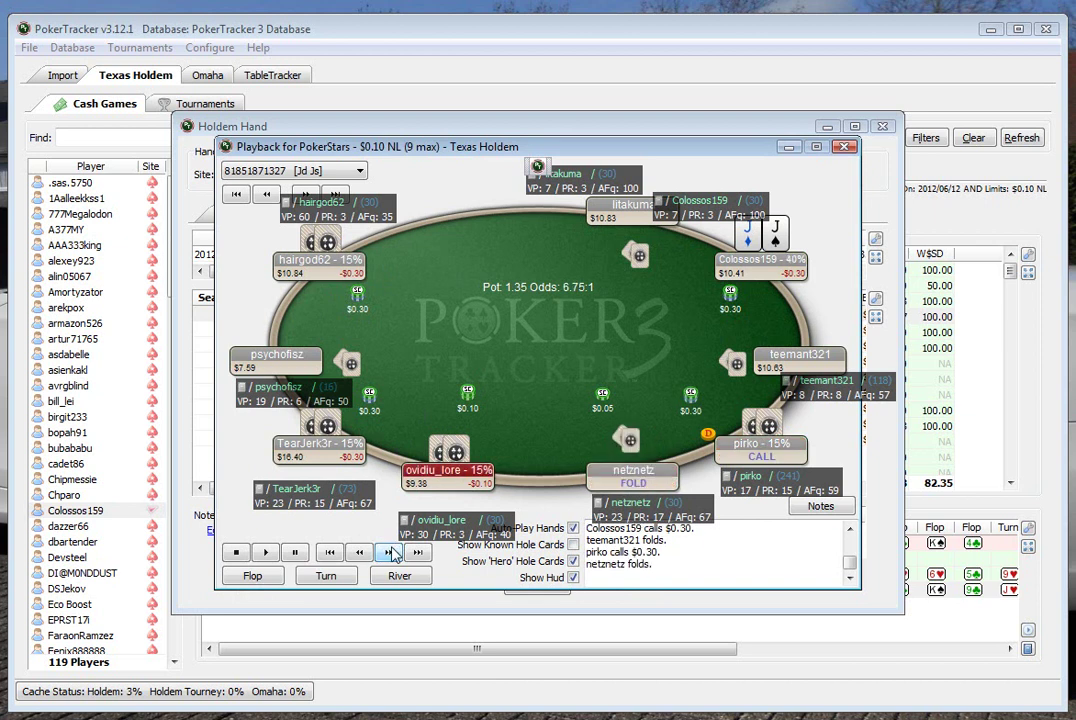
click(387, 554)
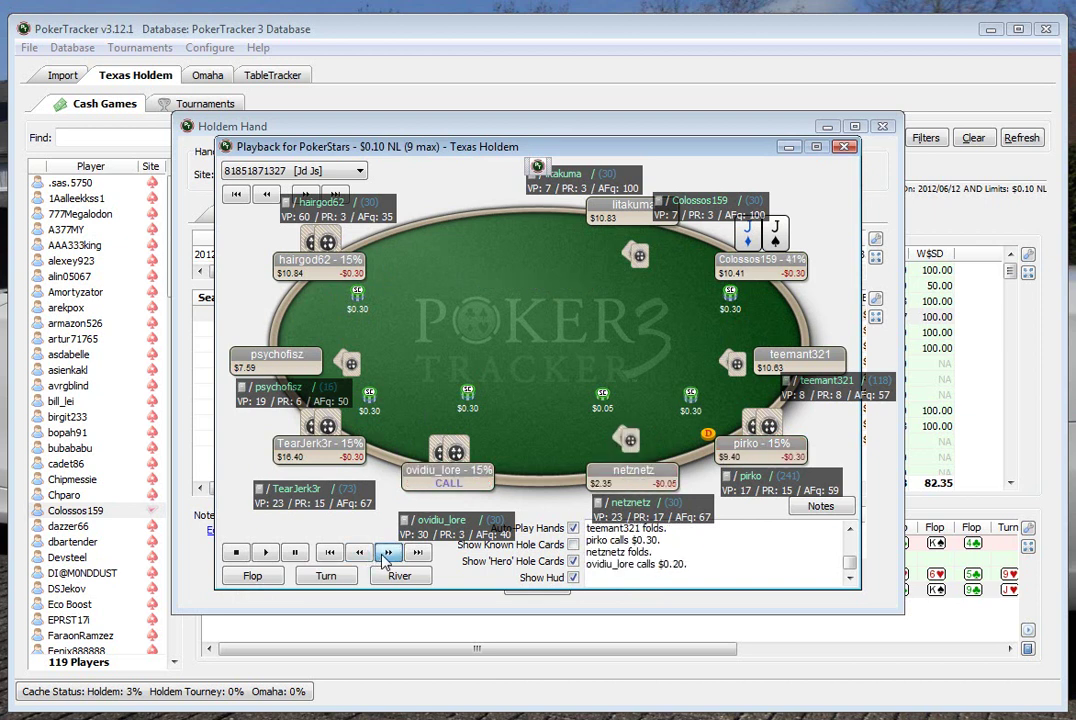
click(387, 554)
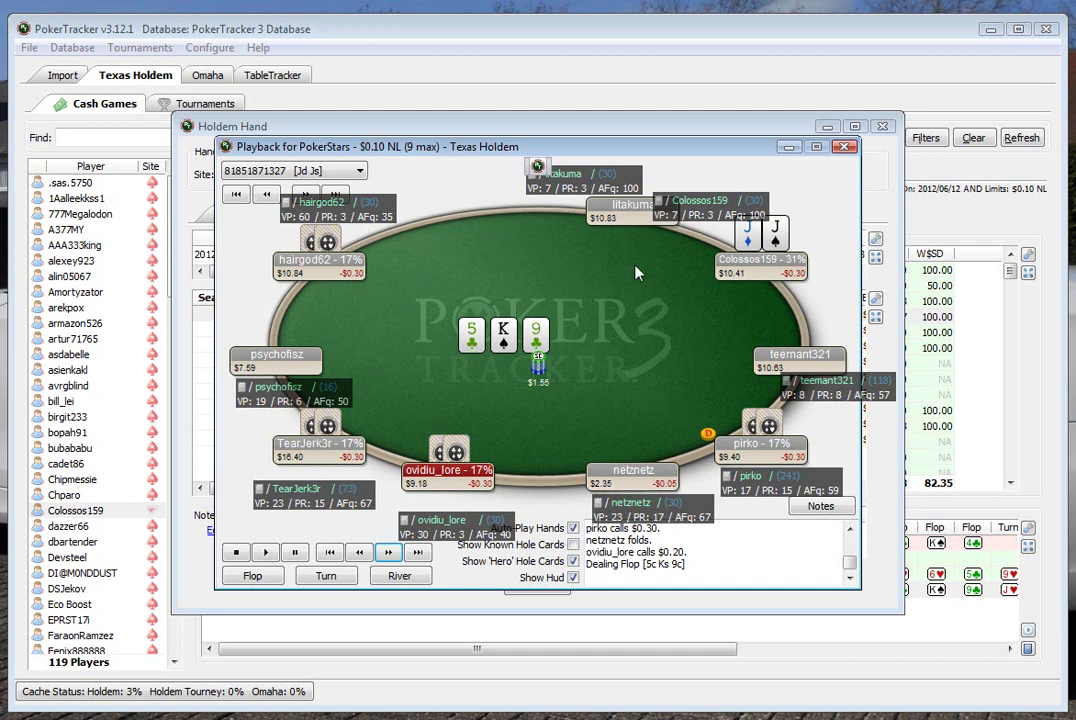
Step: Advance the JJ replay through all five players' flop checks to the turn deal
click(388, 553)
click(388, 553)
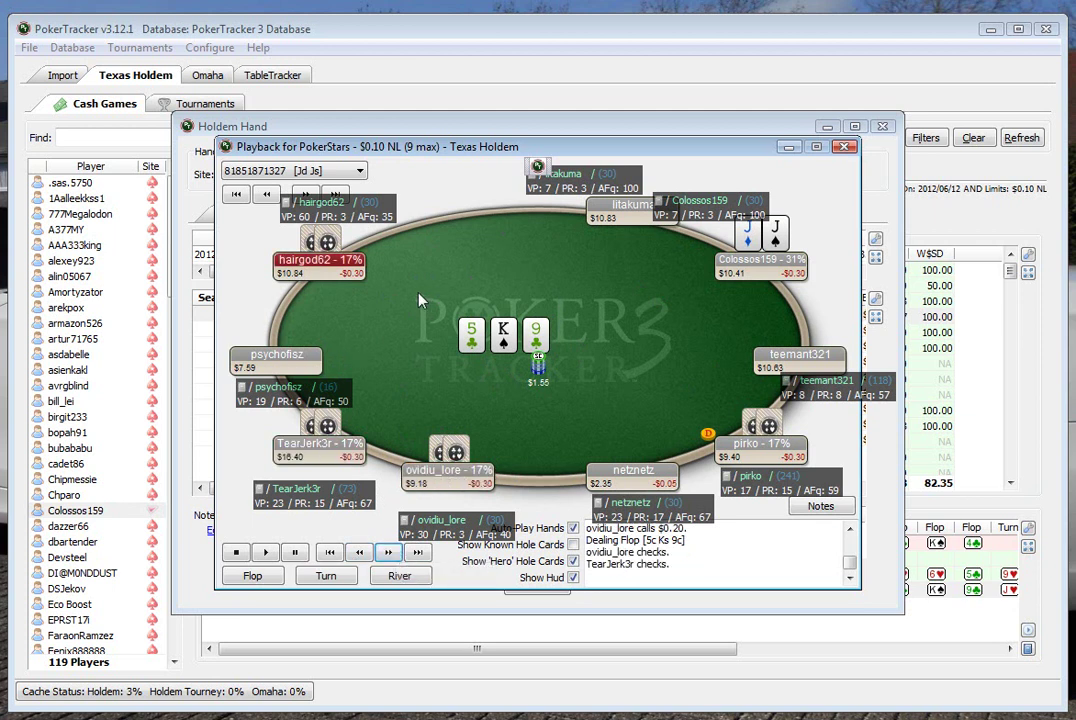
click(389, 553)
click(389, 553)
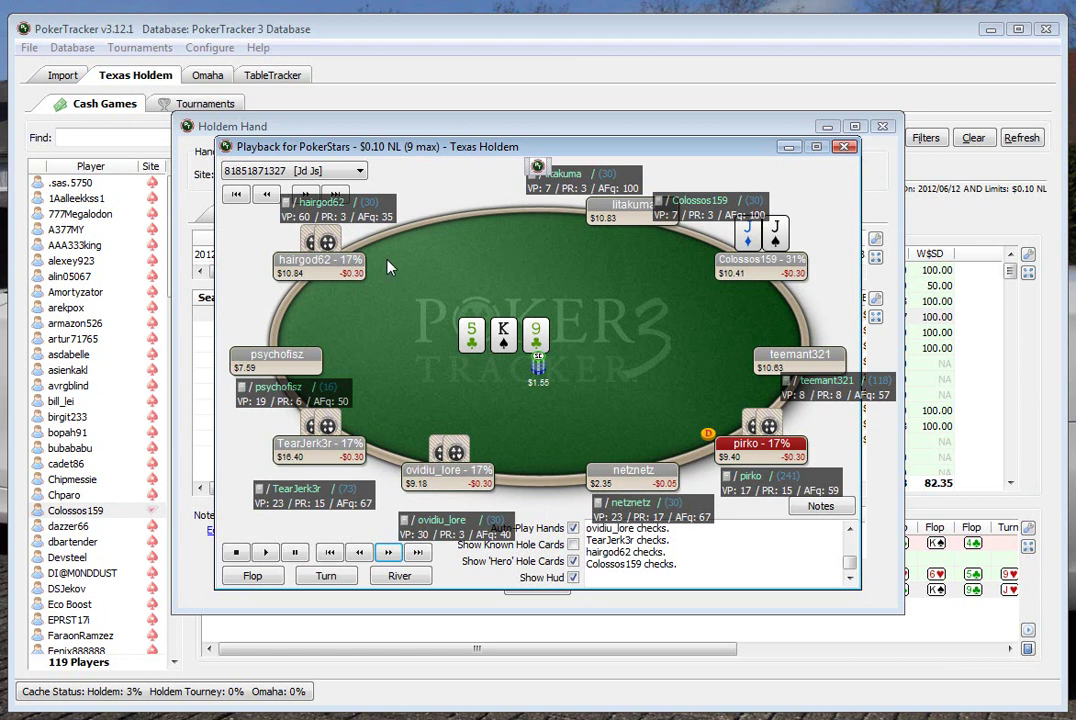
click(390, 553)
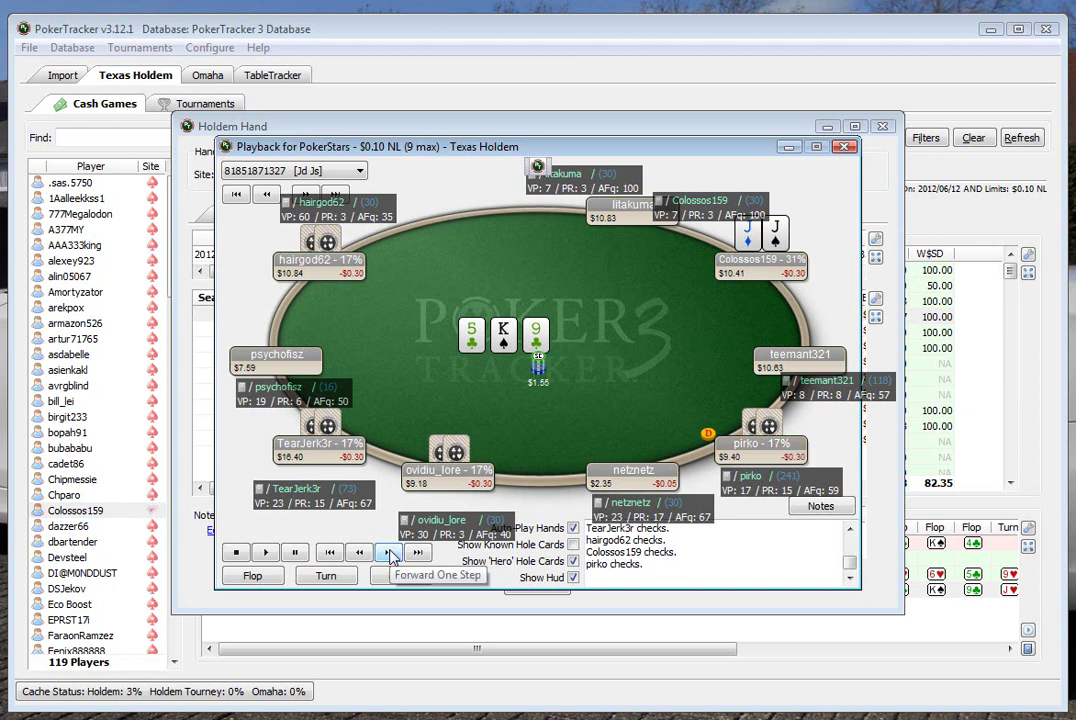
click(390, 555)
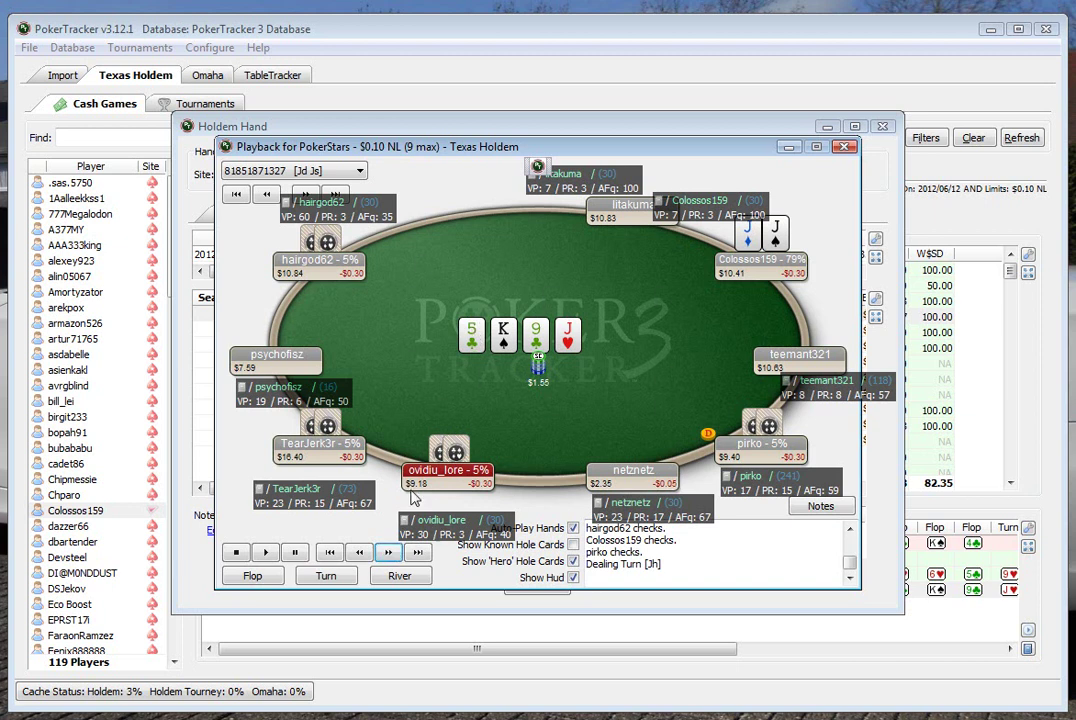
Step: Advance the JJ replay through the preflop raiser's $1 turn bet, the hero's call and the folds to the river deal
click(388, 553)
click(388, 553)
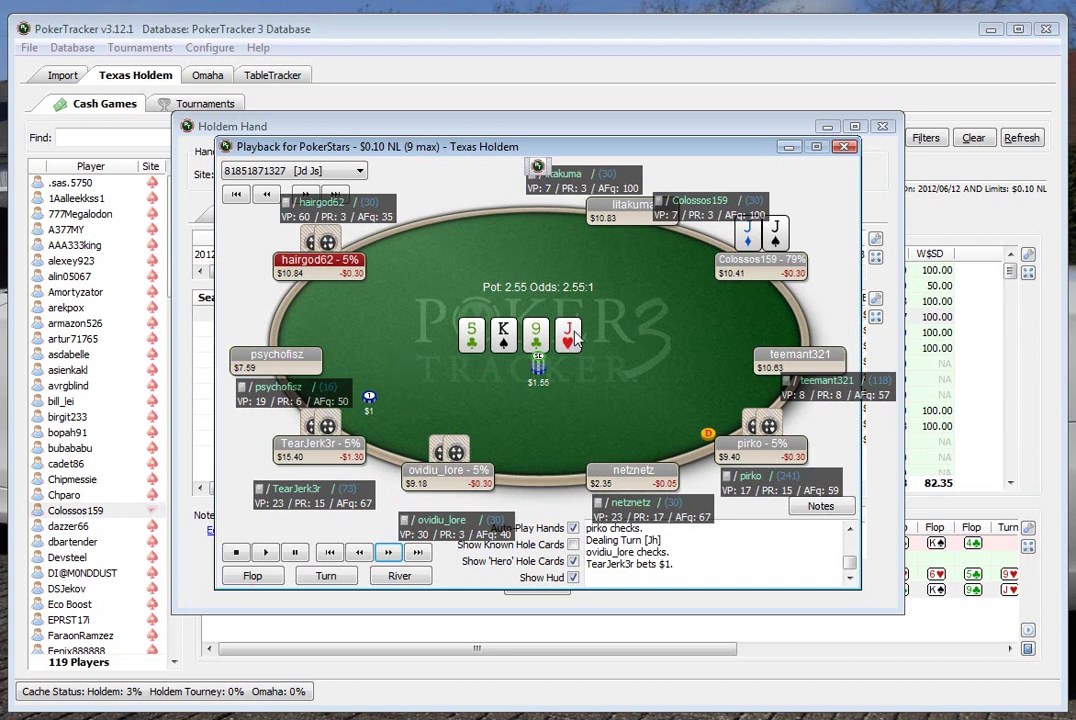
click(392, 553)
click(392, 553)
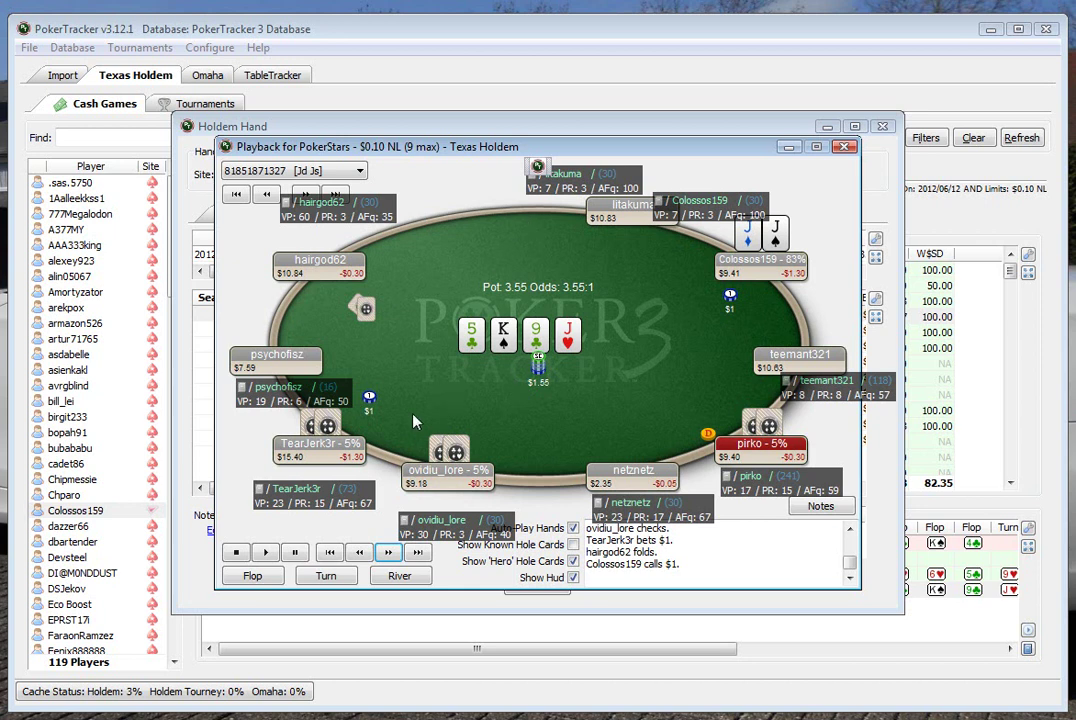
click(389, 552)
click(389, 552)
click(389, 552)
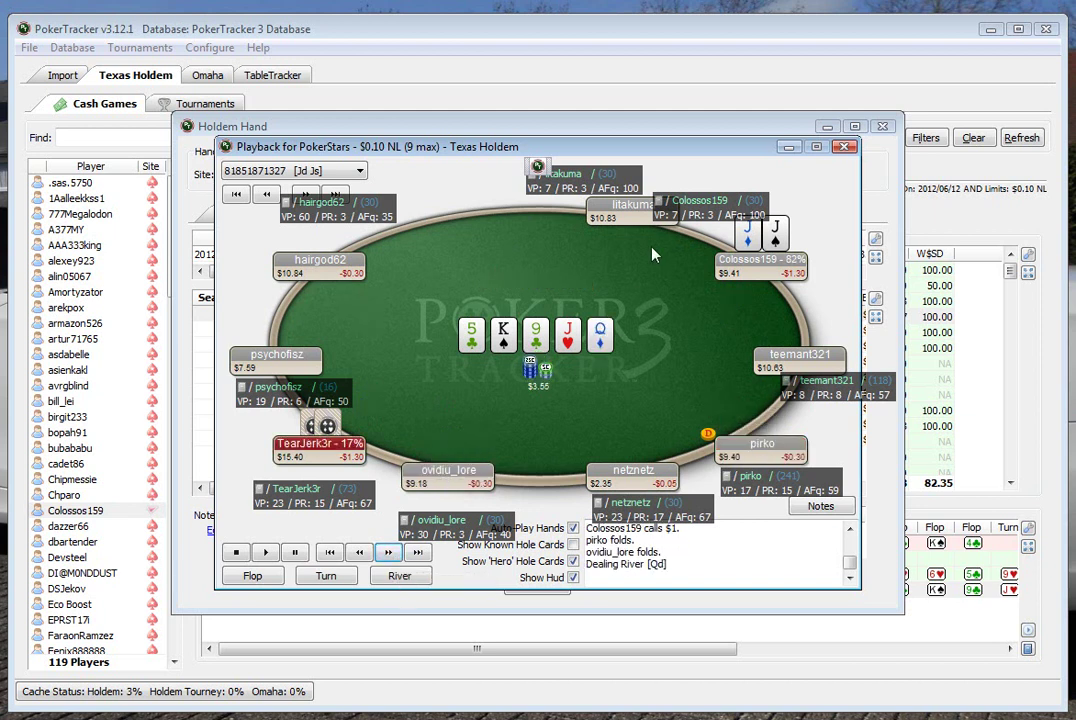
Step: Move the hero's HUD stat box above the hole cards and advance the replay through the river checks to the opponent's showdown
drag(667, 222, 672, 180)
click(389, 552)
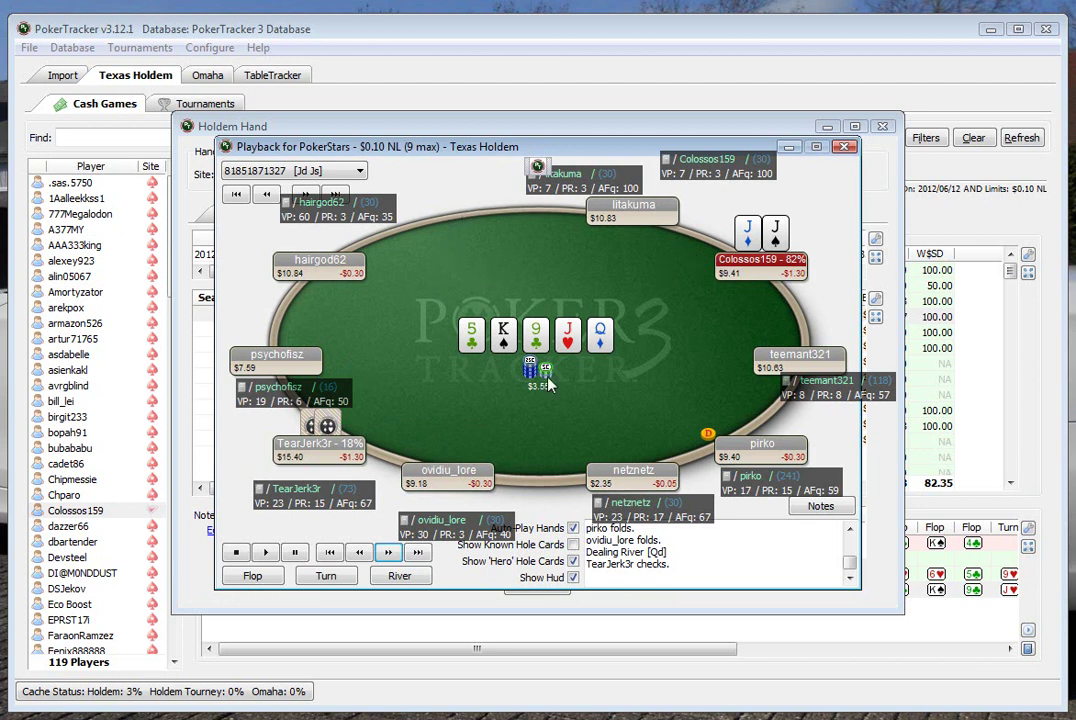
click(391, 553)
click(391, 553)
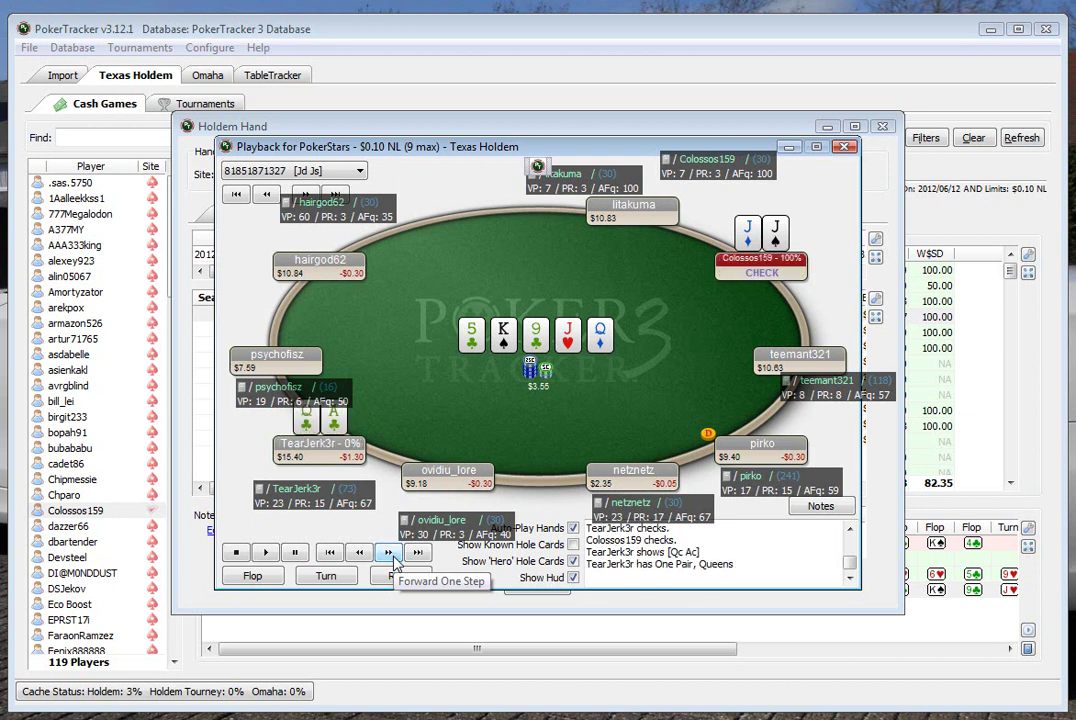
Step: Move the HUD stat box off the opponent's shown cards, shift the opponent's own box, and open and close that player's notes
drag(324, 403, 300, 378)
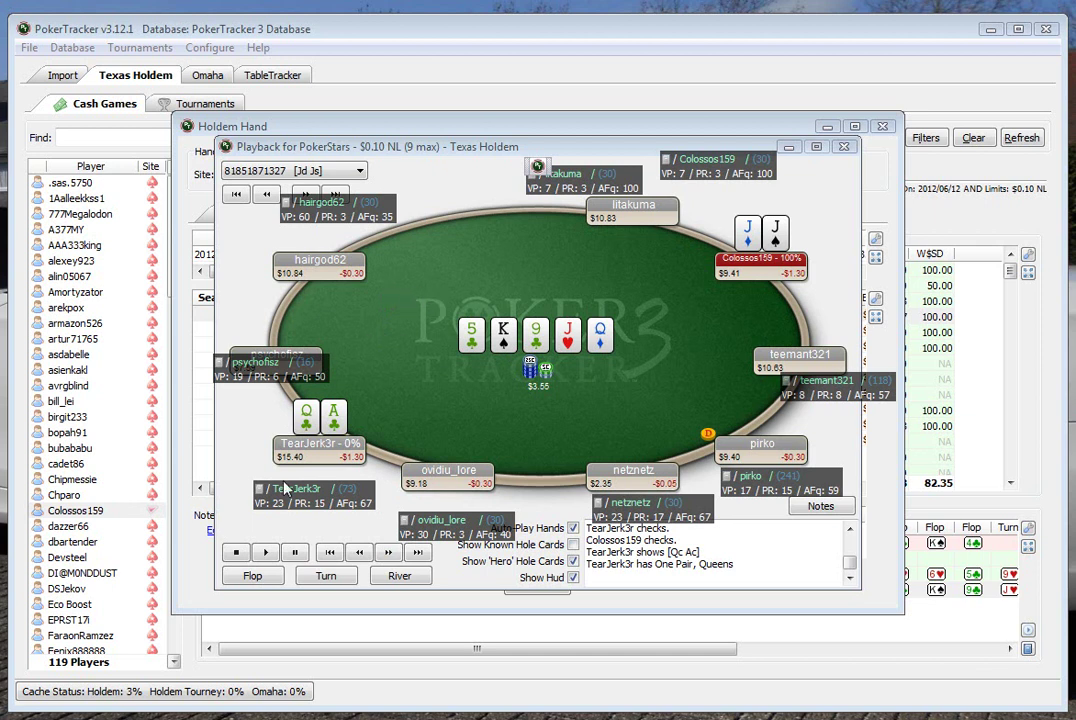
drag(320, 500, 310, 490)
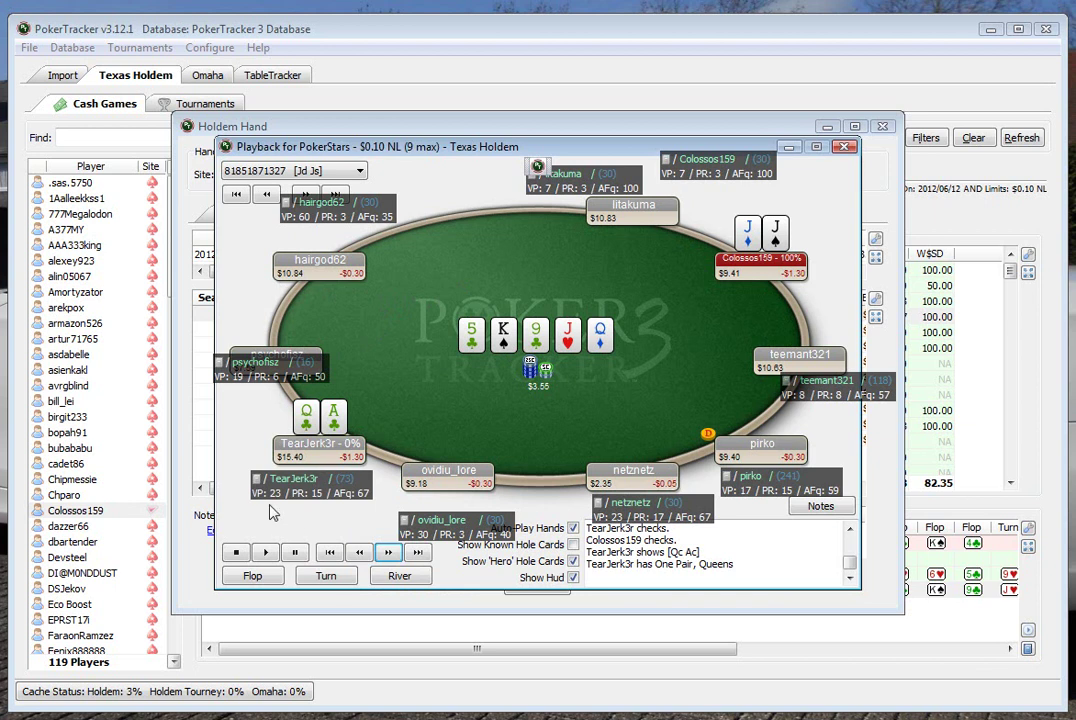
click(257, 482)
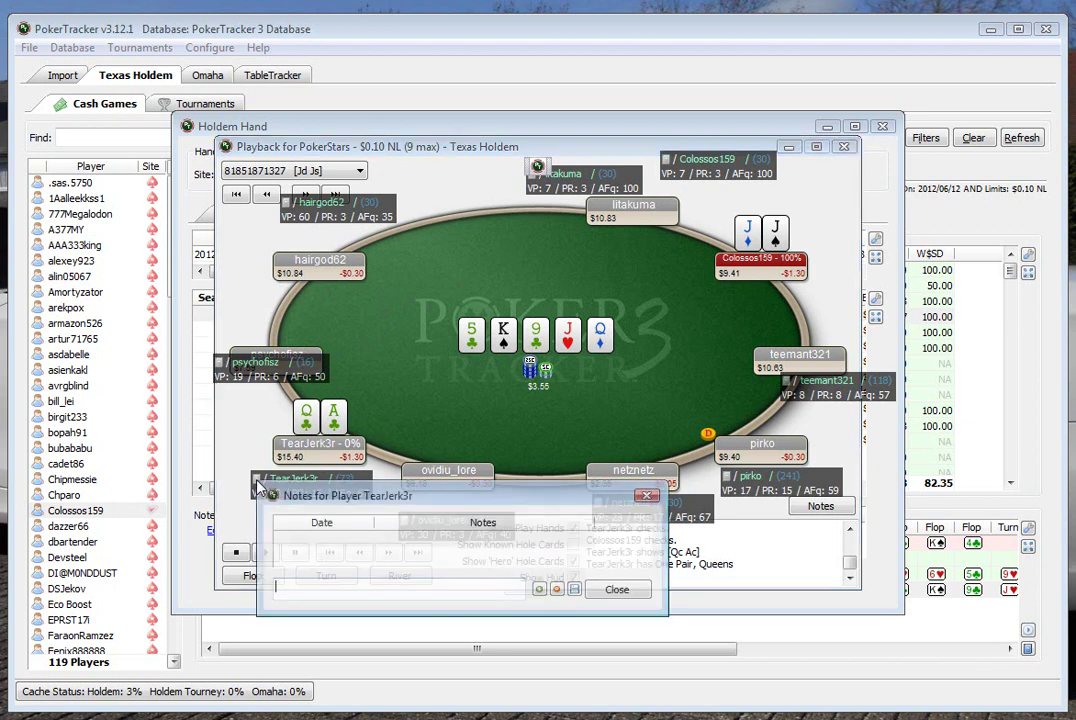
click(646, 495)
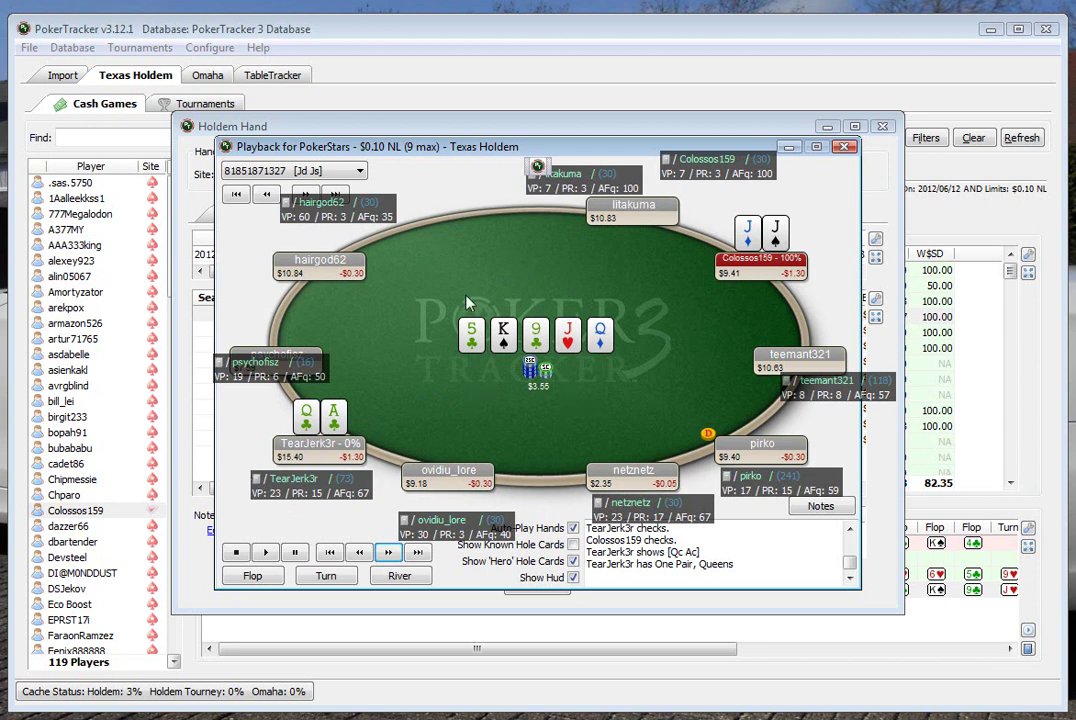
Step: Close the JJ replay and hand window, list the AQo hands, and open the replay of the AQo hand that won $2.60
click(845, 148)
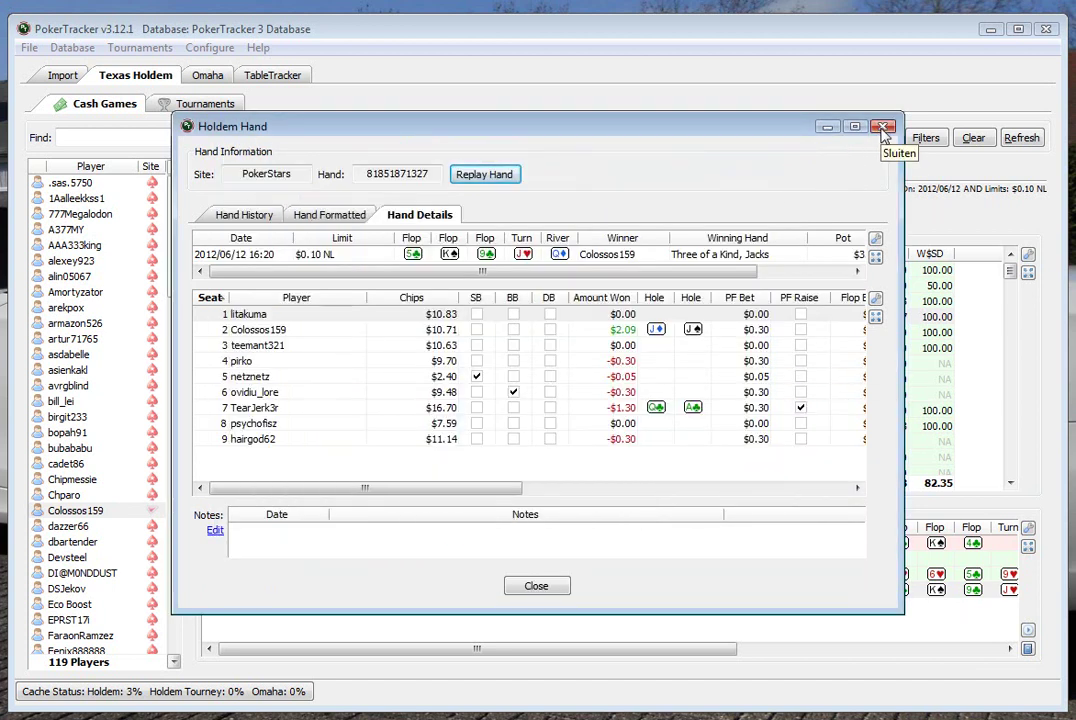
click(883, 128)
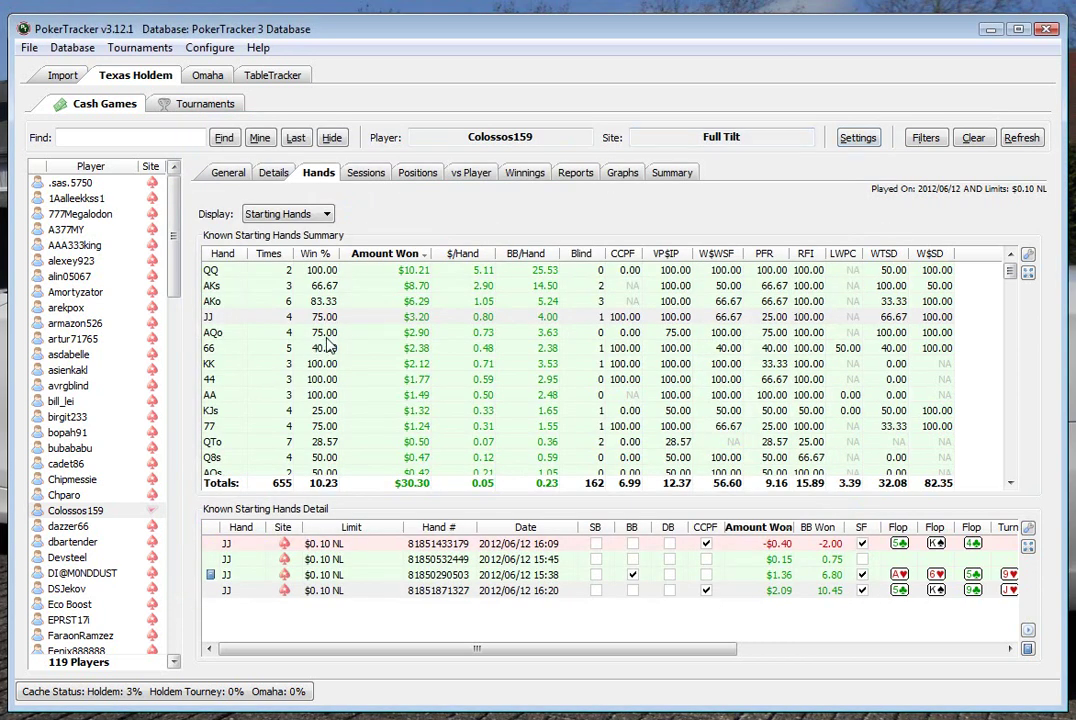
click(368, 335)
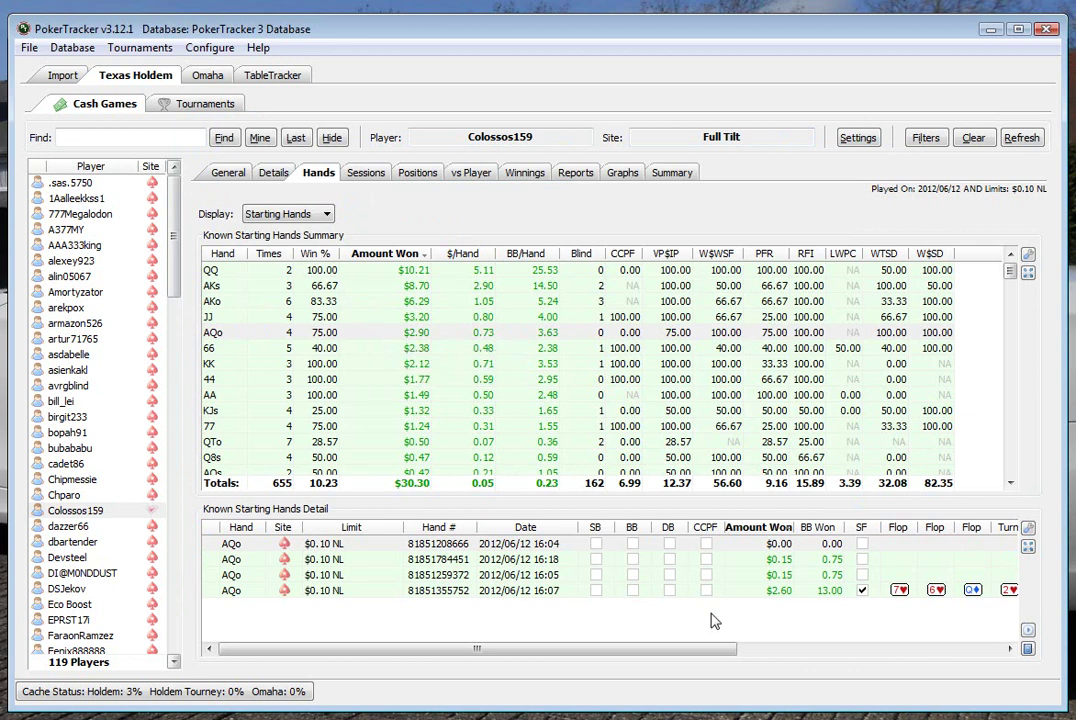
double_click(745, 592)
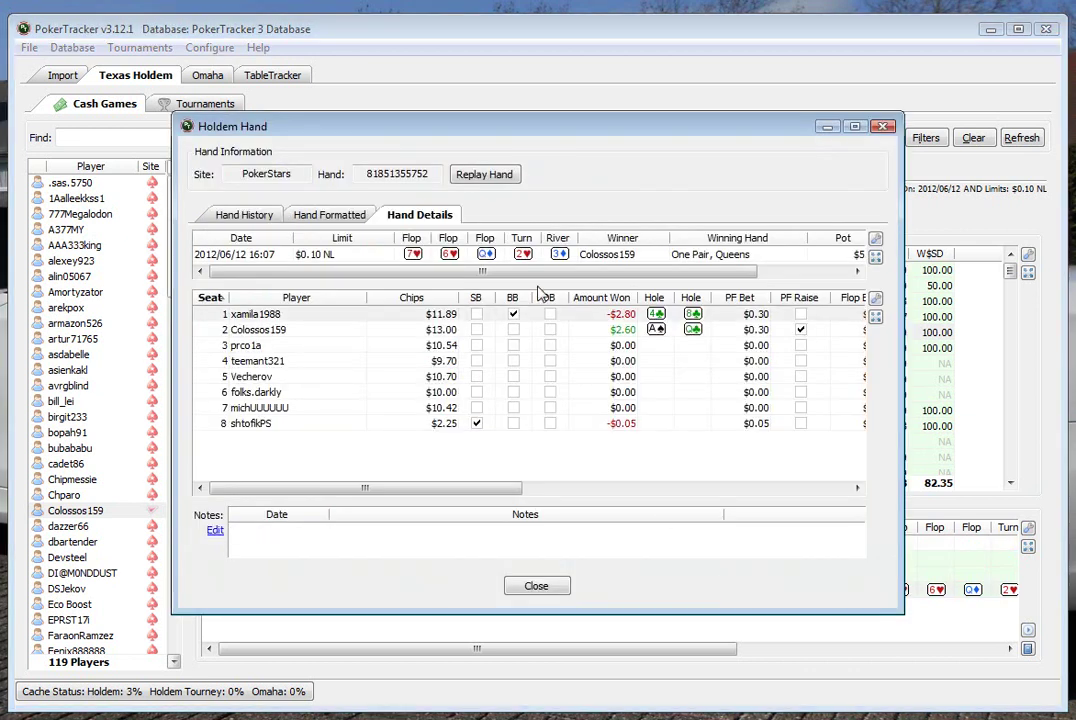
click(490, 175)
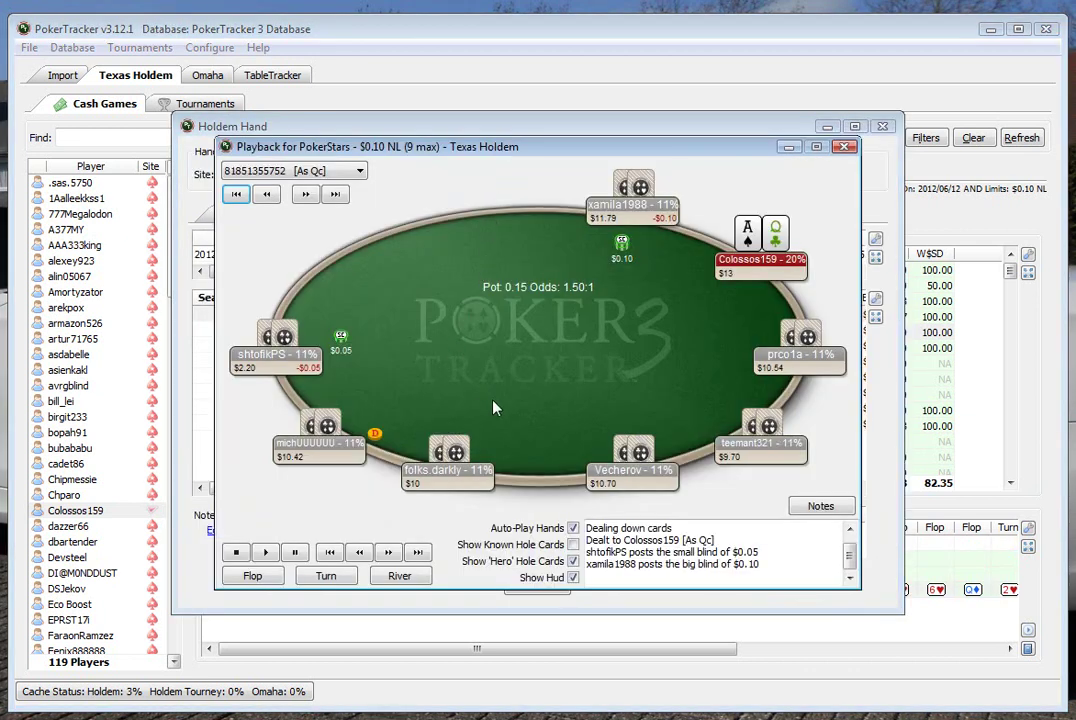
Step: Advance the AQo replay through the hero's raise to $0.30 and the folds to the big blind's $0.20 call
click(389, 552)
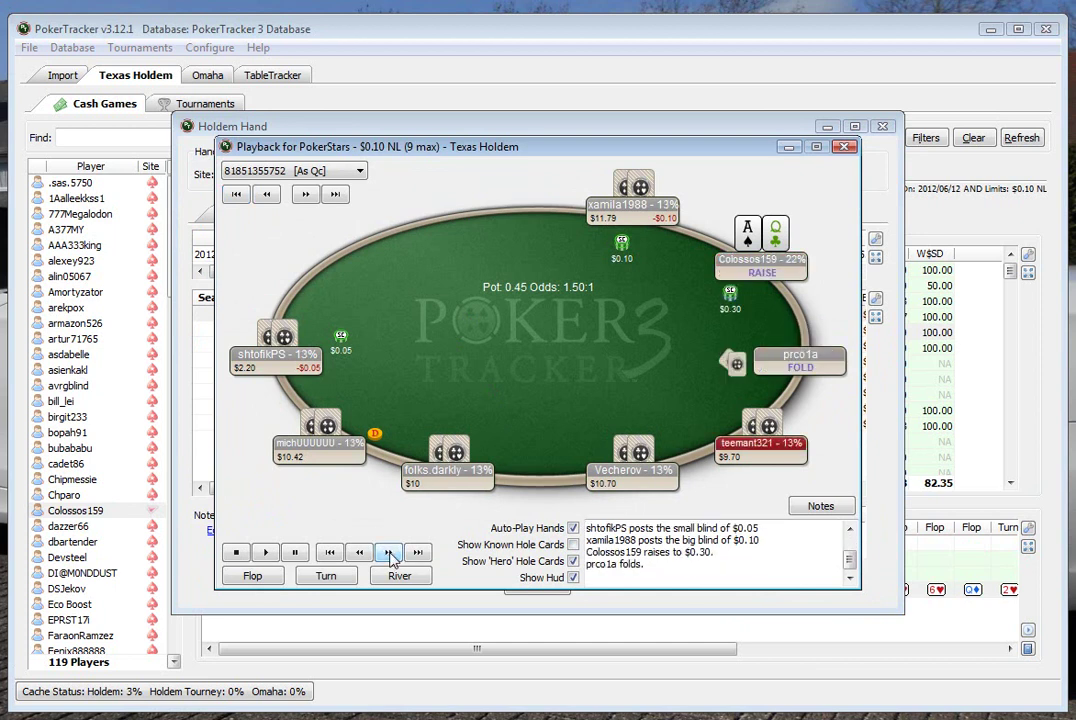
click(389, 552)
click(389, 552)
click(389, 552)
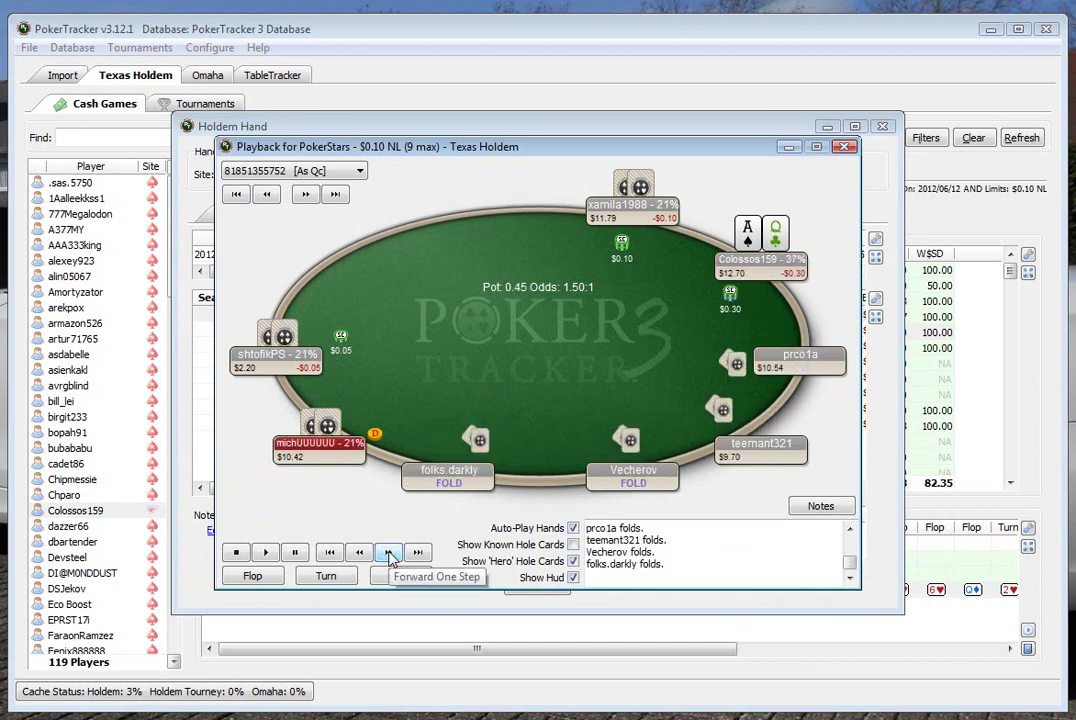
click(389, 552)
click(389, 552)
click(389, 552)
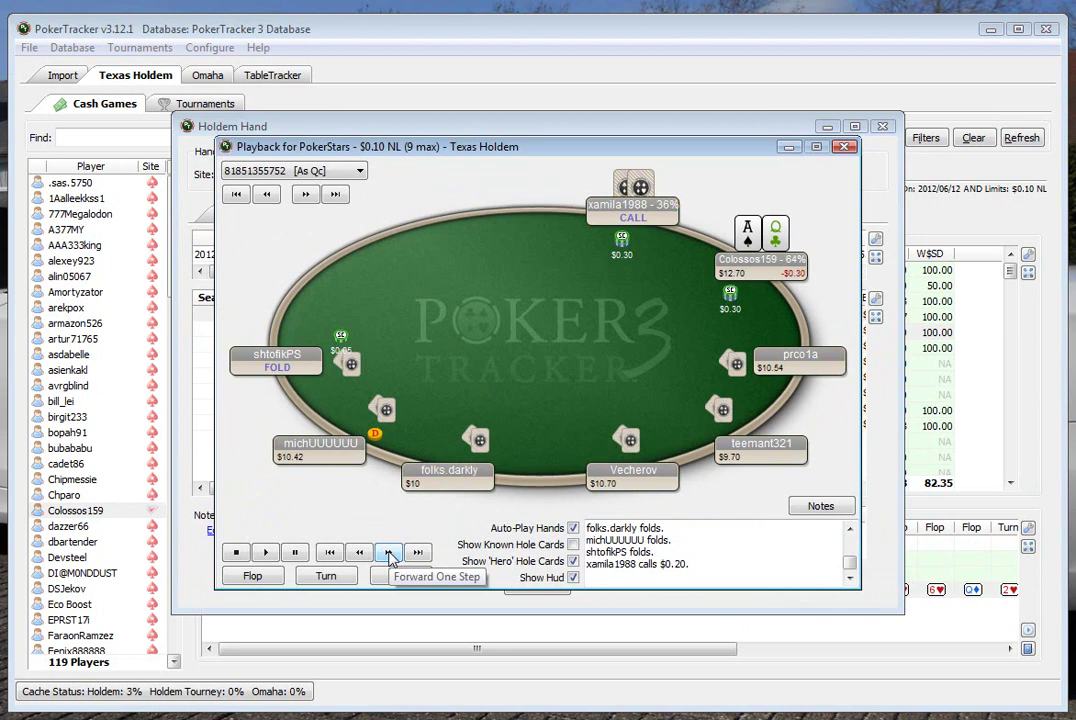
click(389, 552)
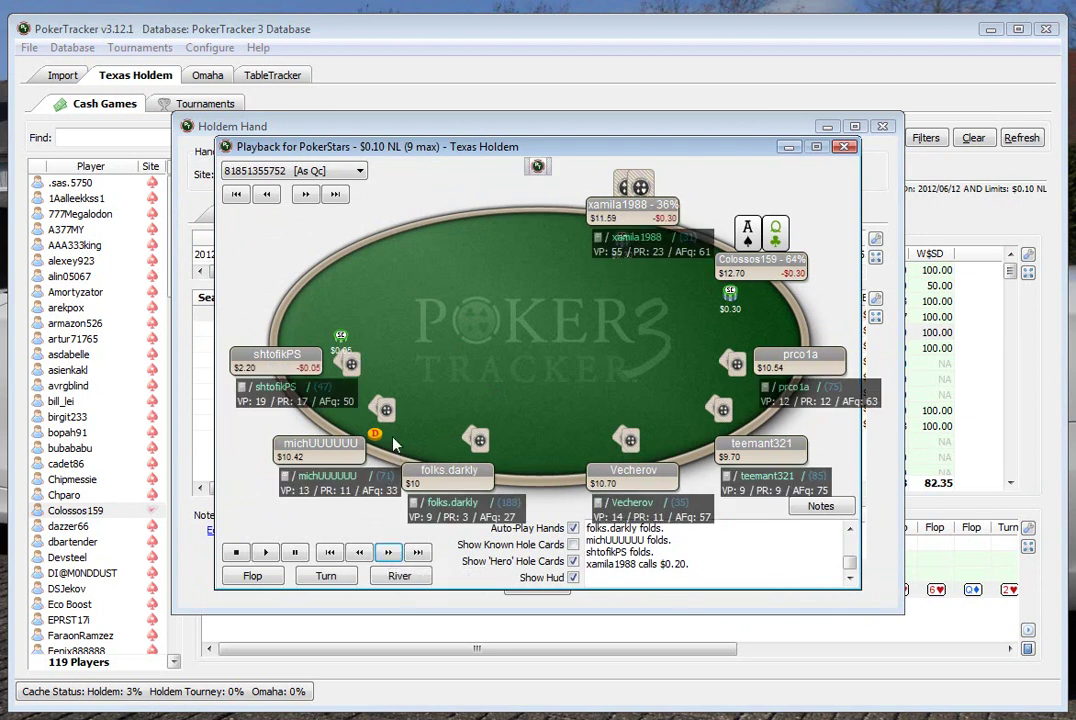
Step: Move the big blind's and the hero's HUD stat boxes above the table, clear of the cards and chips
drag(642, 254, 499, 194)
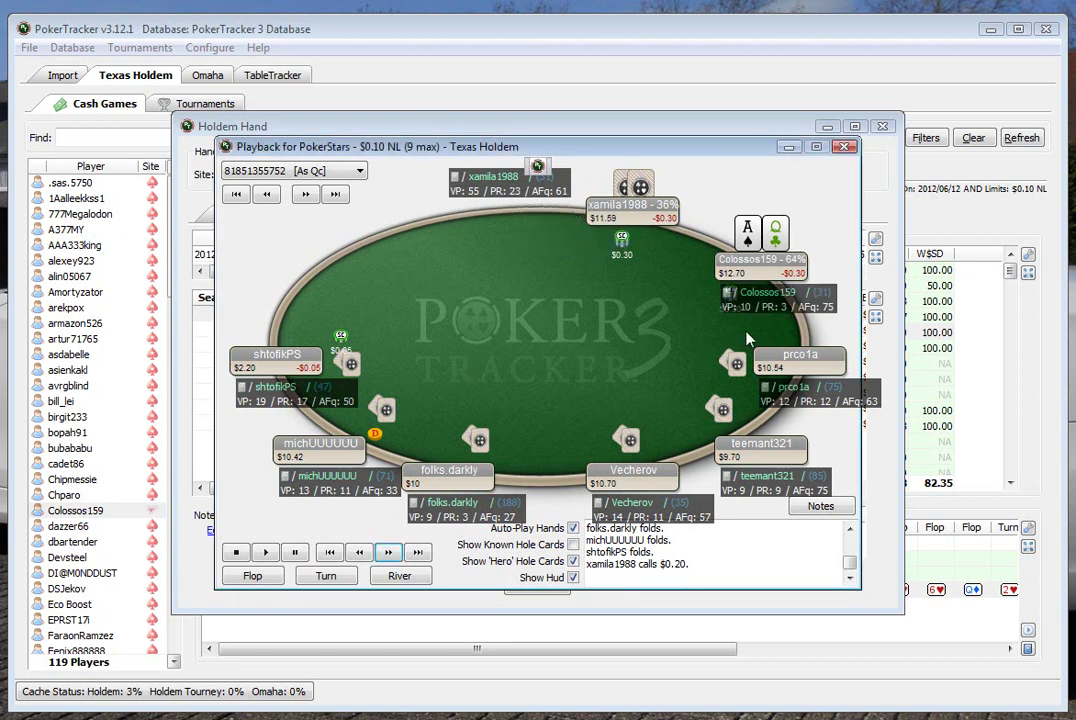
drag(760, 301, 765, 186)
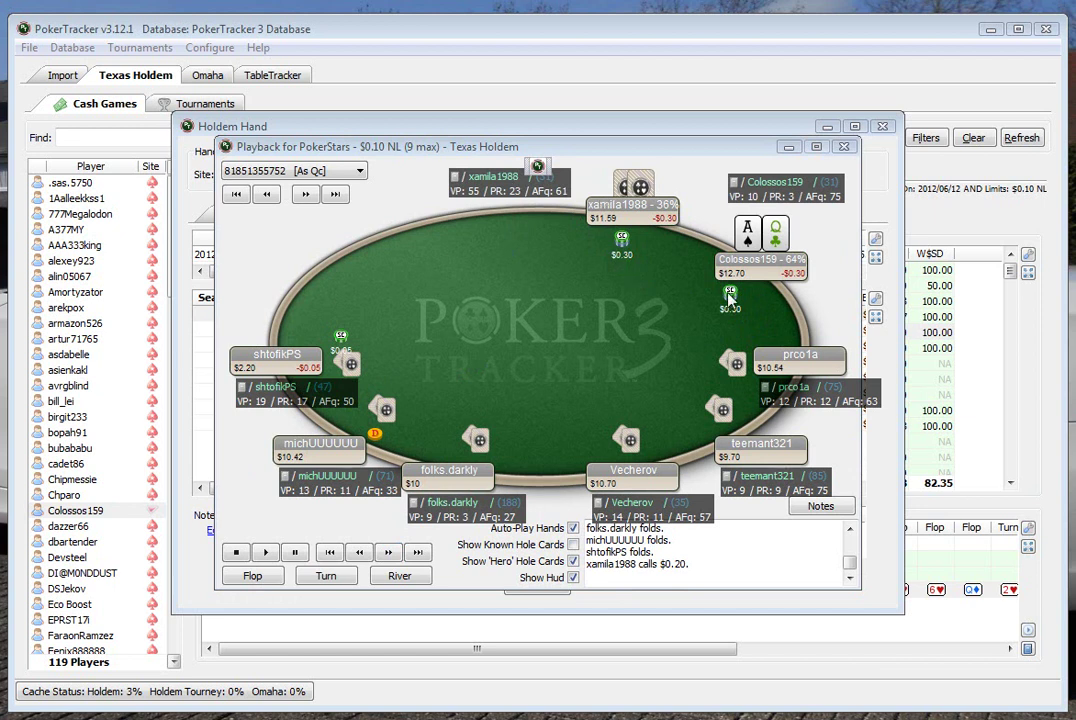
drag(486, 186, 457, 200)
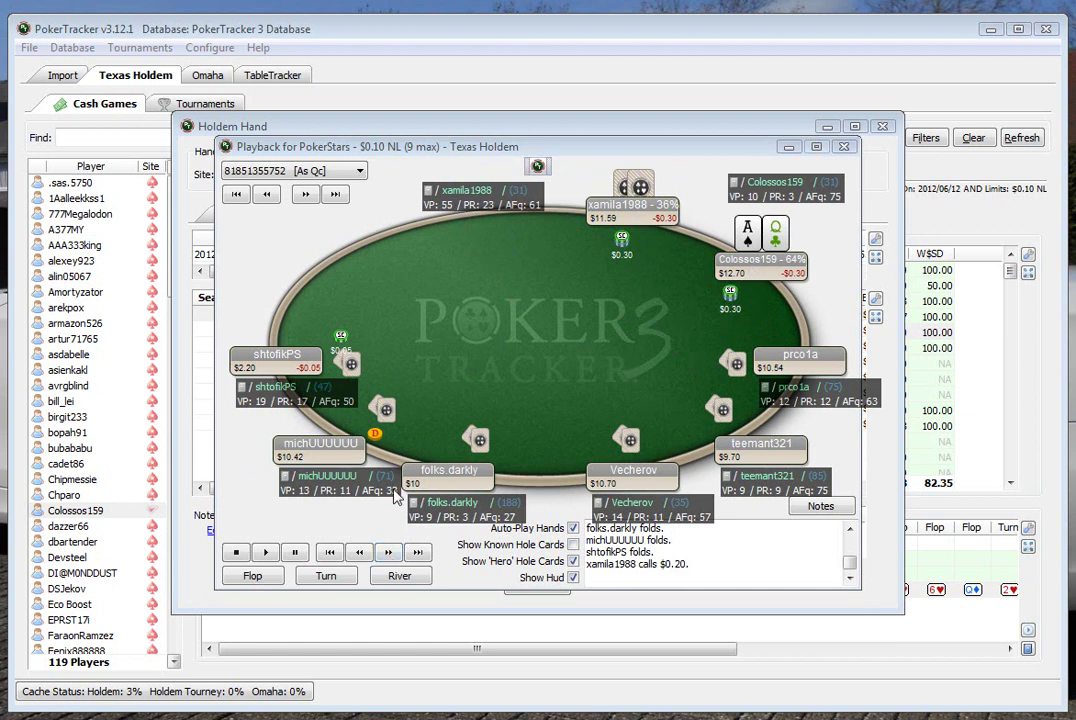
Step: Advance the AQo replay through the flop and turn, up to the hero's calls of $0.40 and $1
click(388, 552)
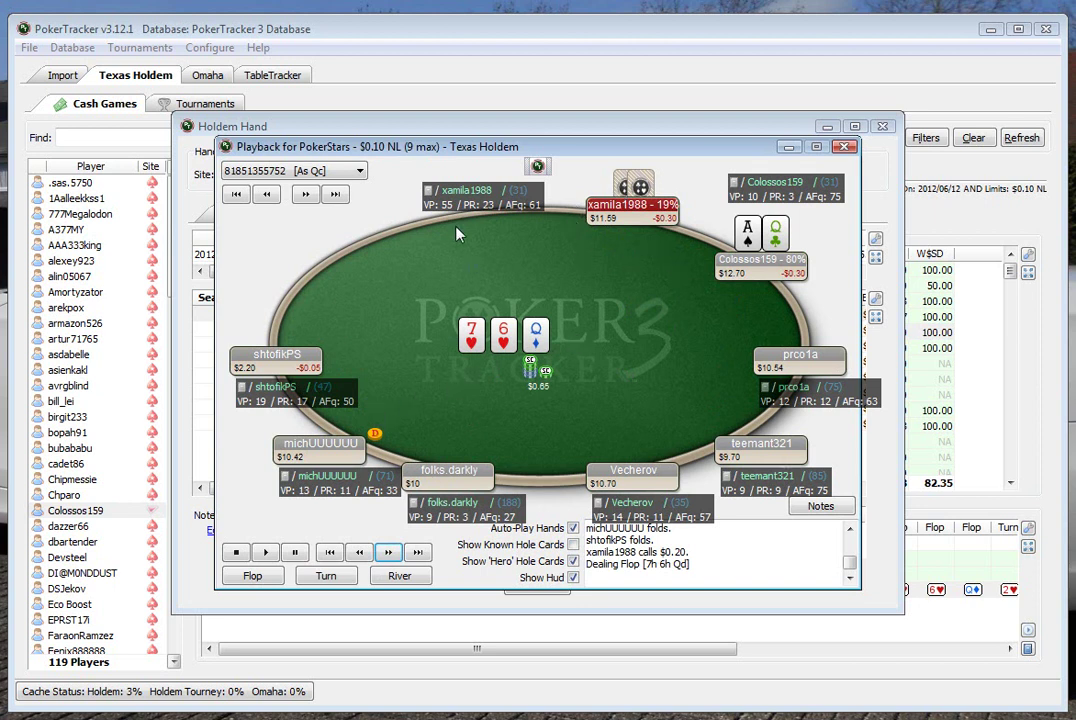
click(389, 553)
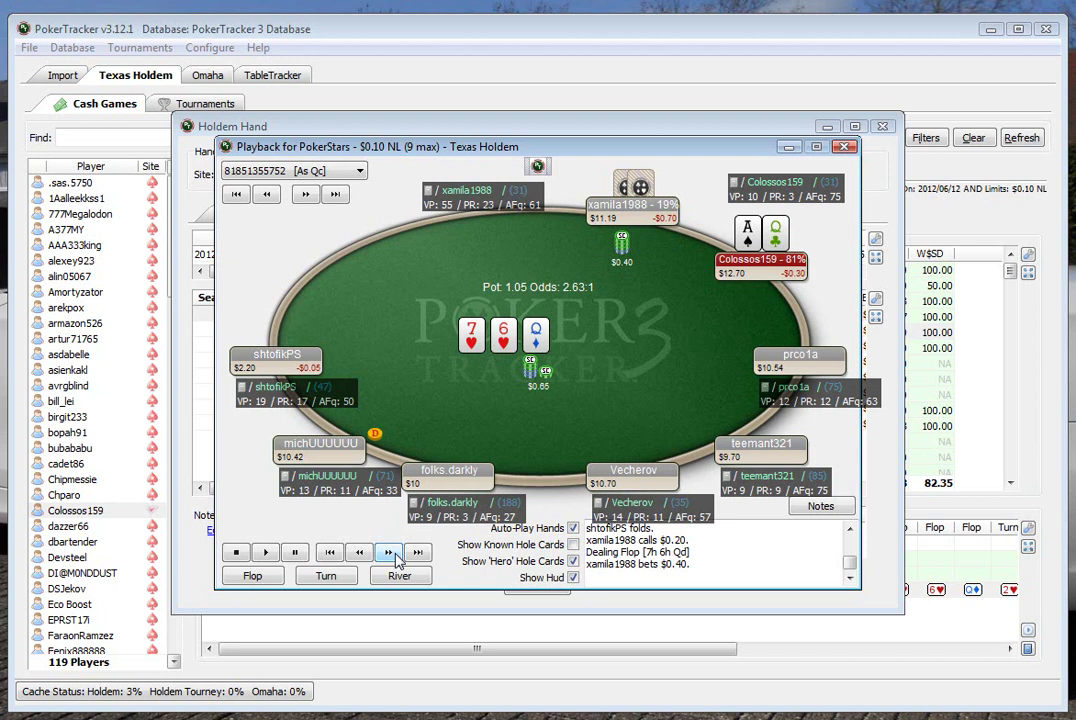
click(389, 552)
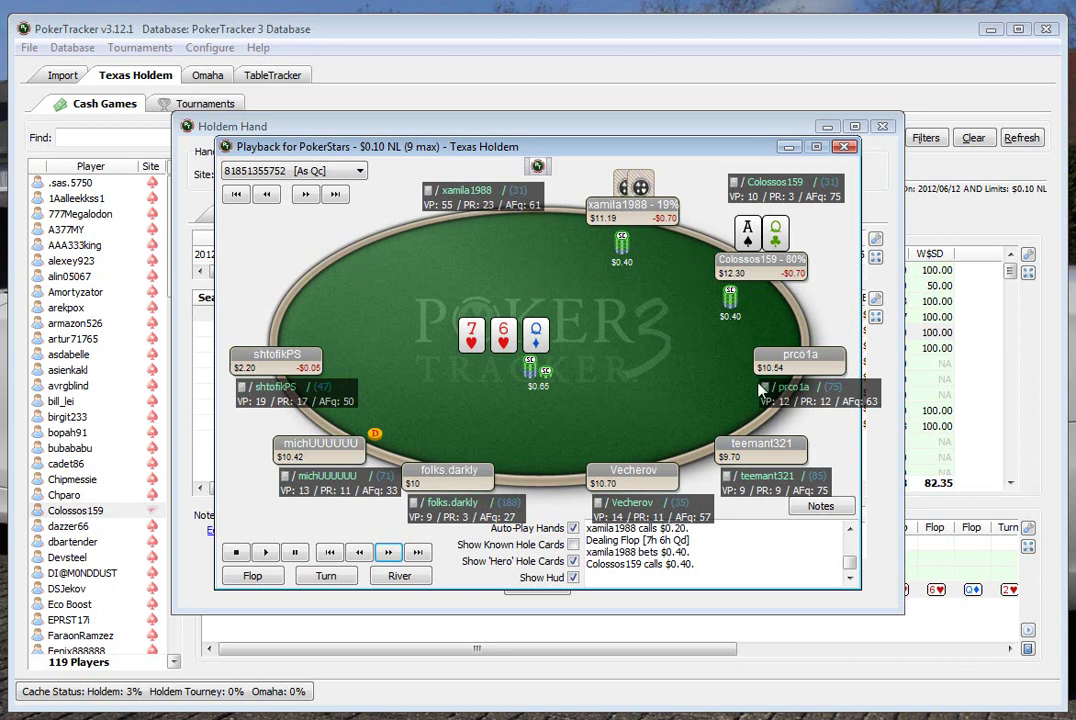
click(388, 553)
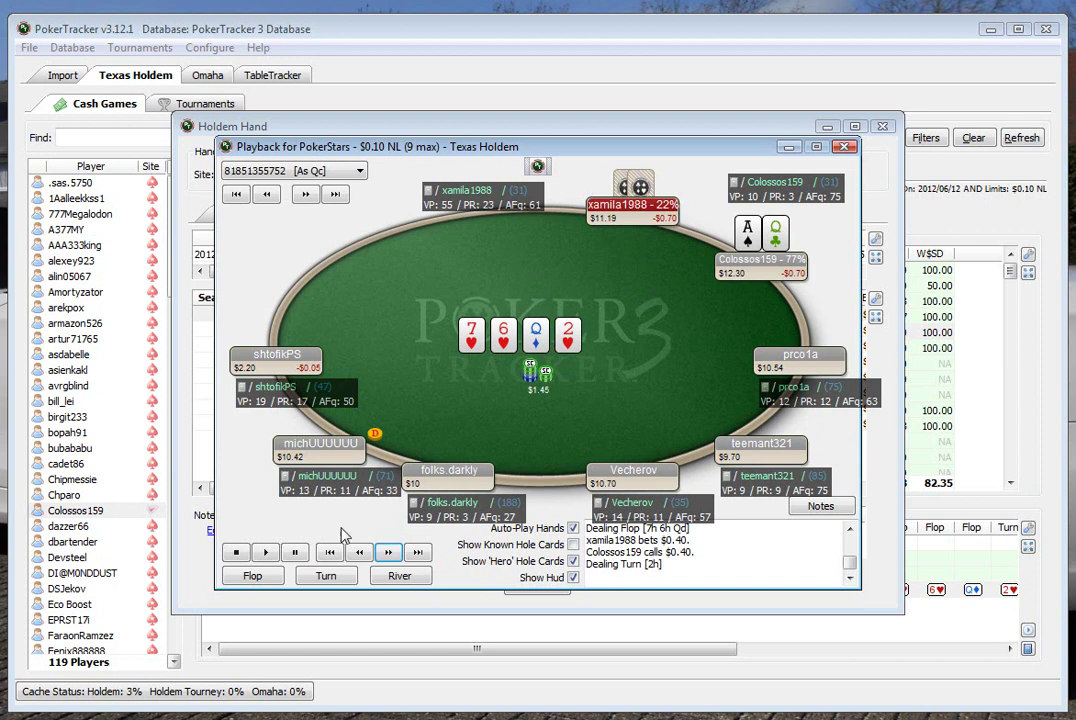
click(388, 553)
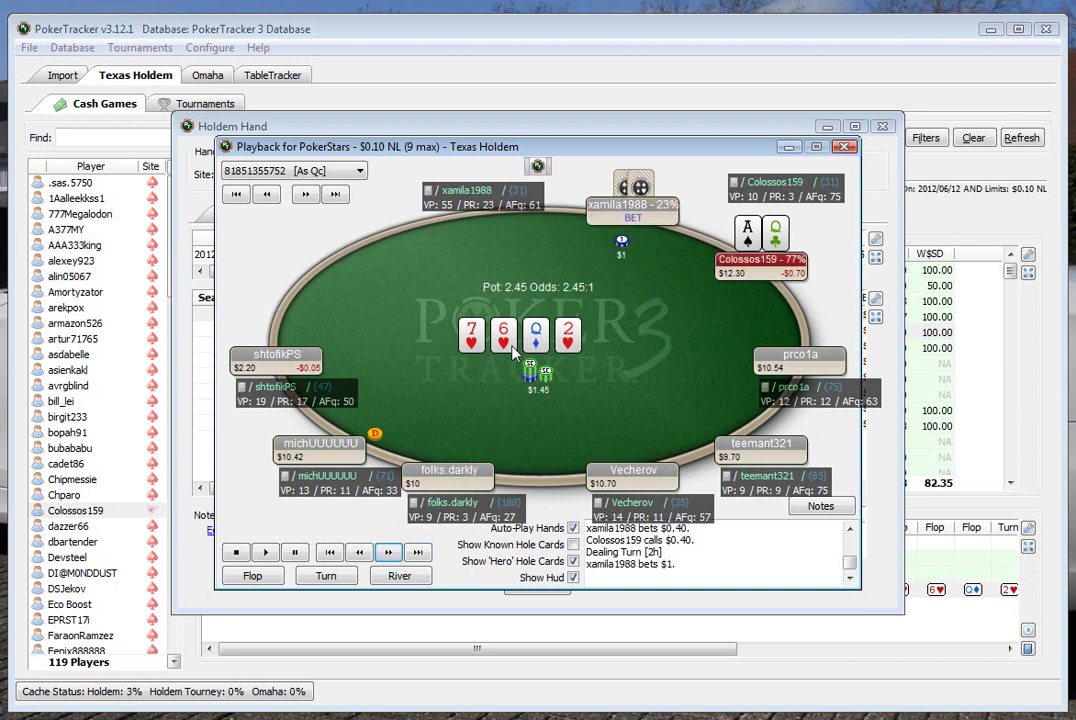
click(388, 553)
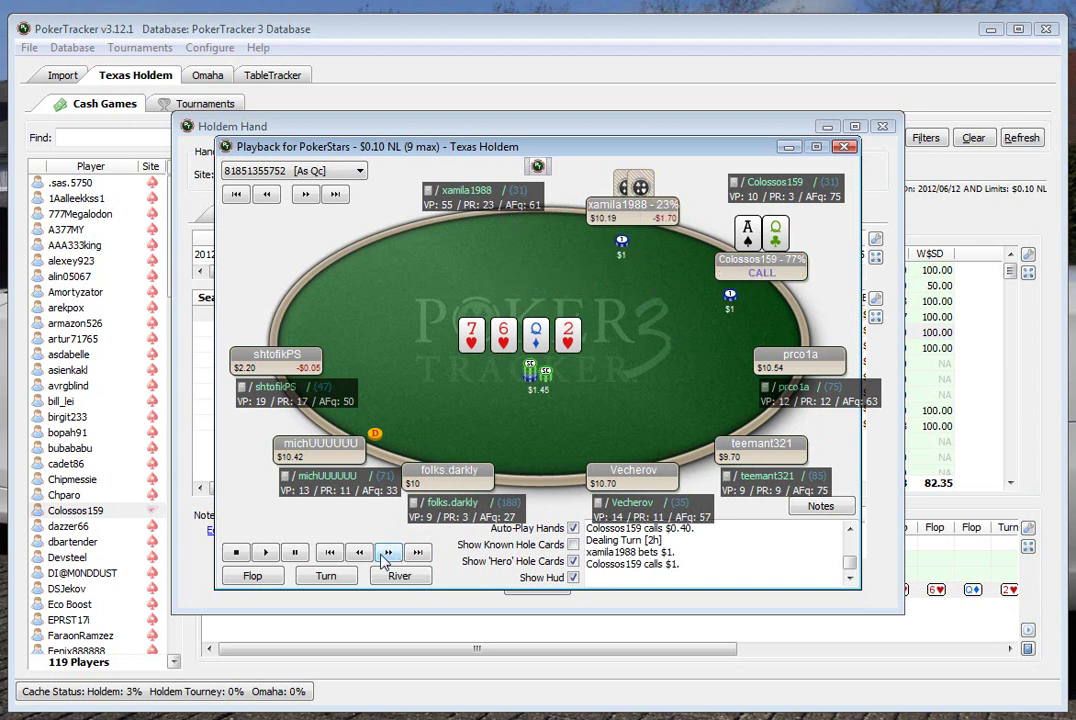
Step: Advance the AQo replay through the river card and the opponent's $1.10 bet to the showdown
click(388, 553)
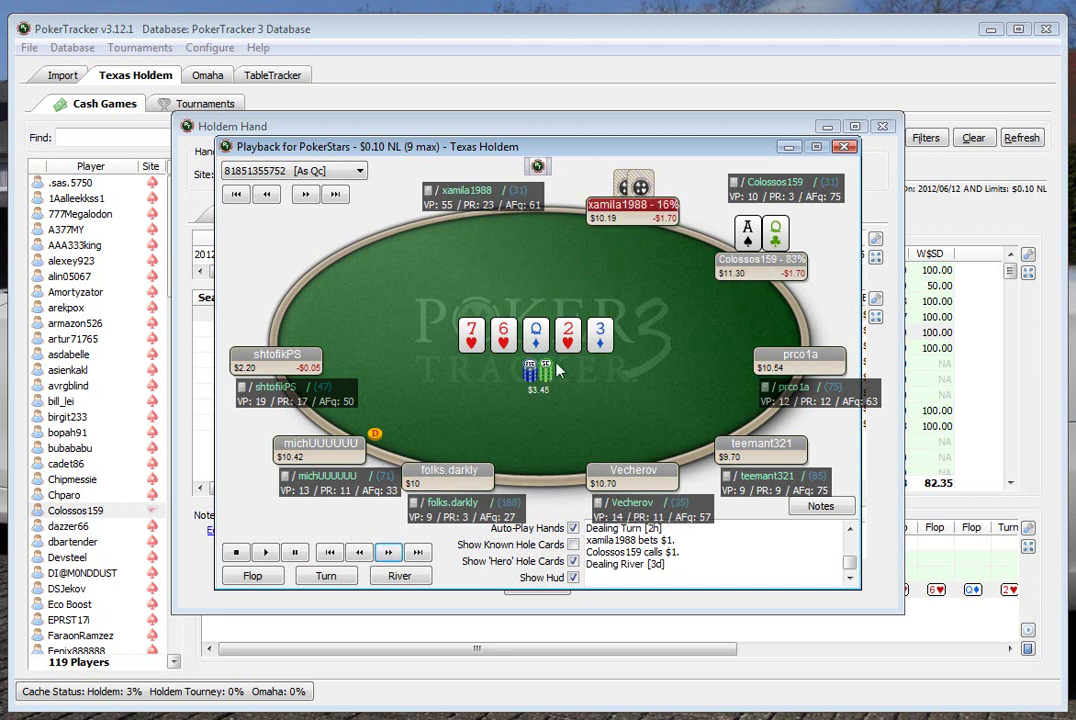
click(390, 553)
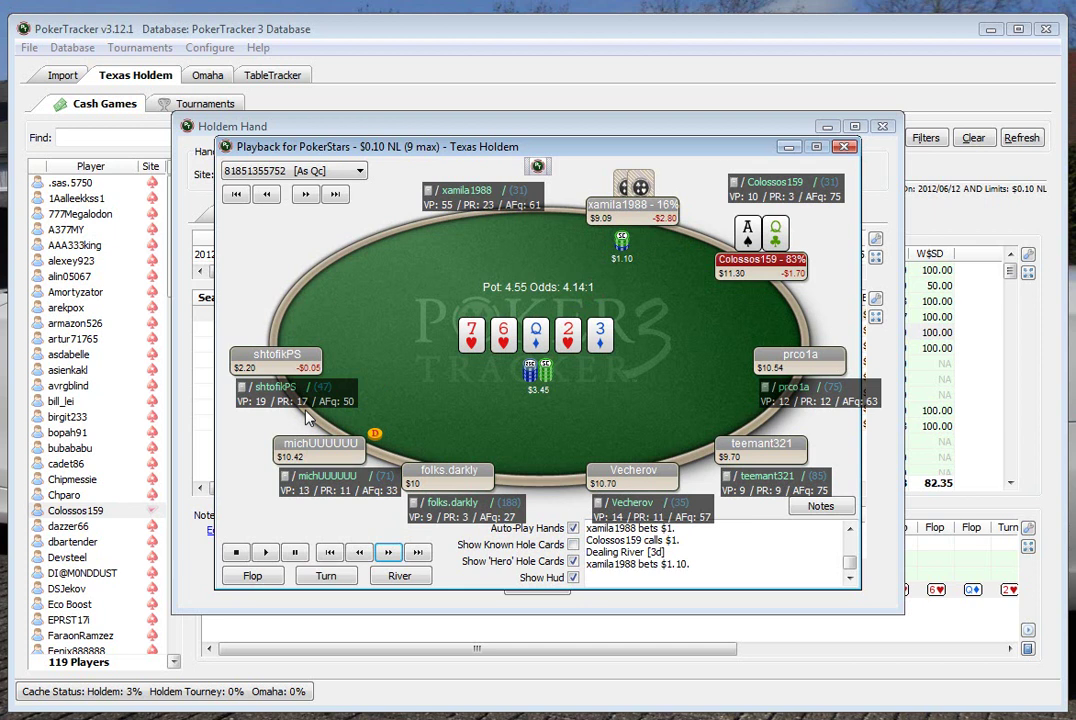
click(389, 553)
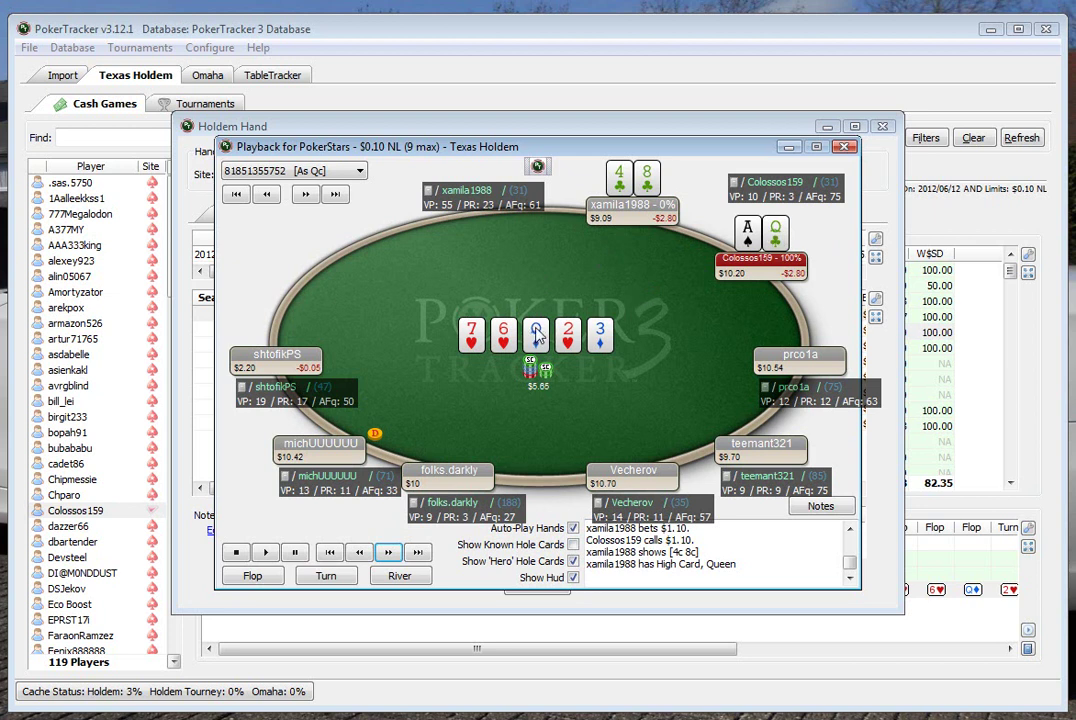
Step: Close the AQo replay and hand window, list the 66 hands, and open the replay of the 66 hand that won $2.78
click(845, 148)
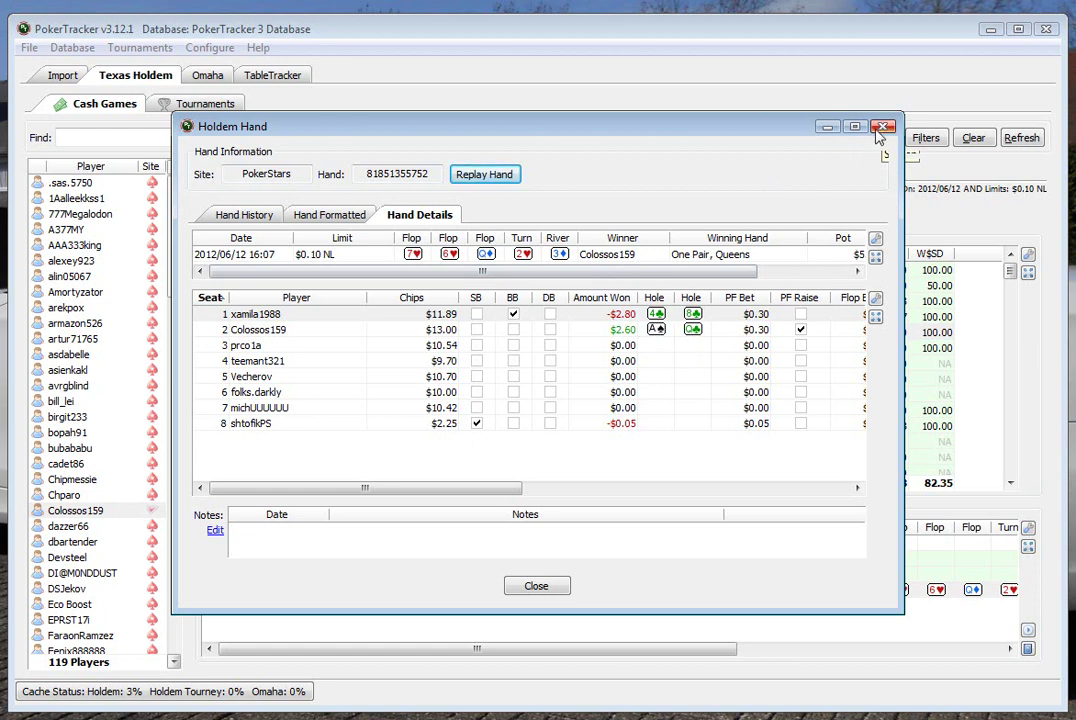
click(882, 127)
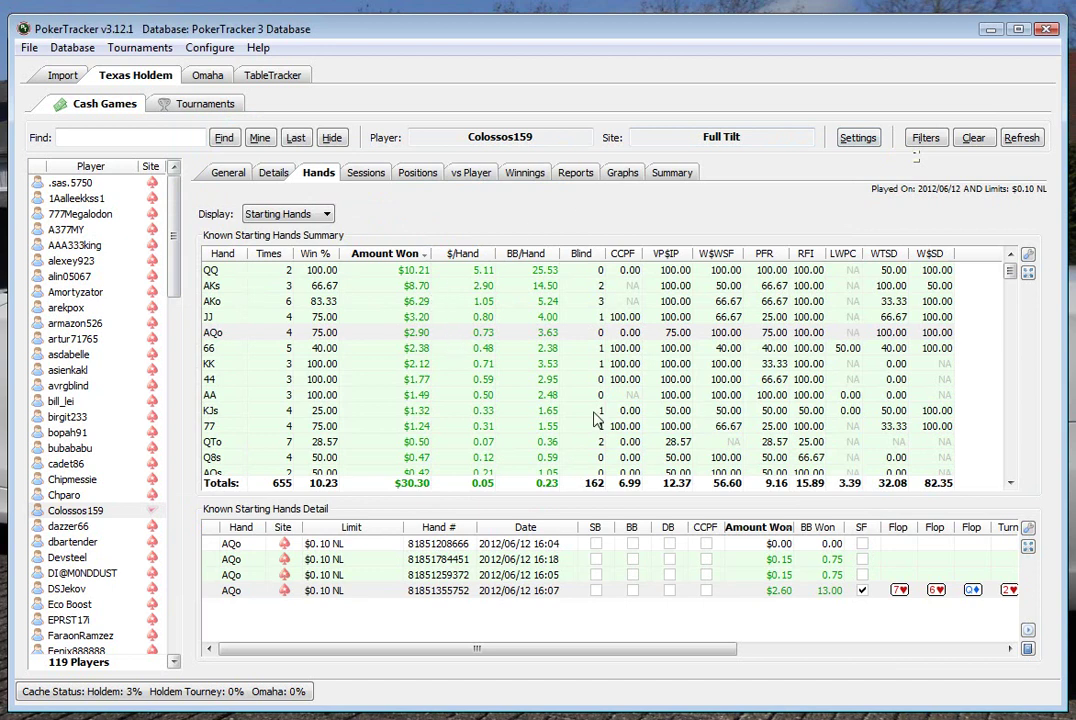
click(368, 352)
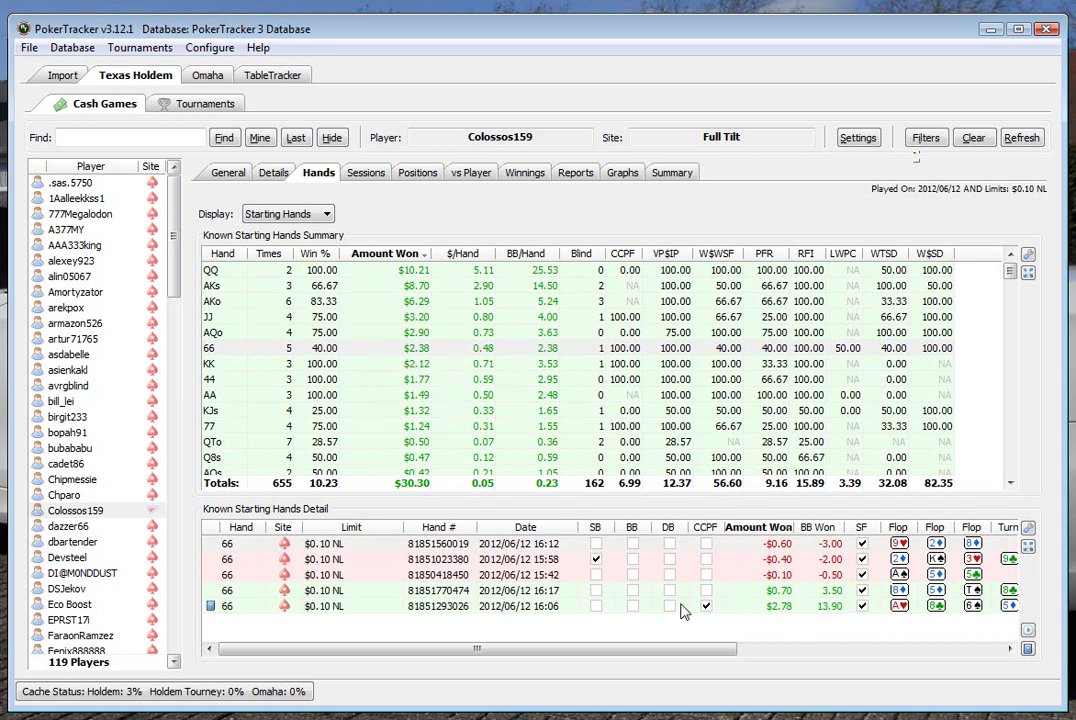
double_click(737, 610)
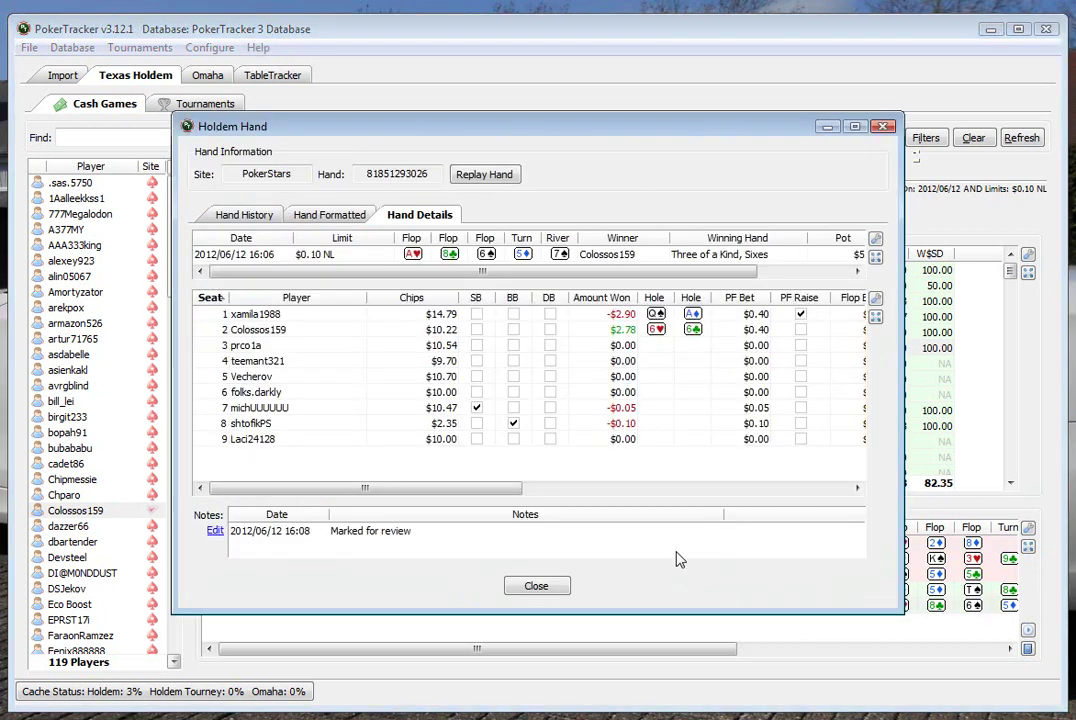
click(565, 173)
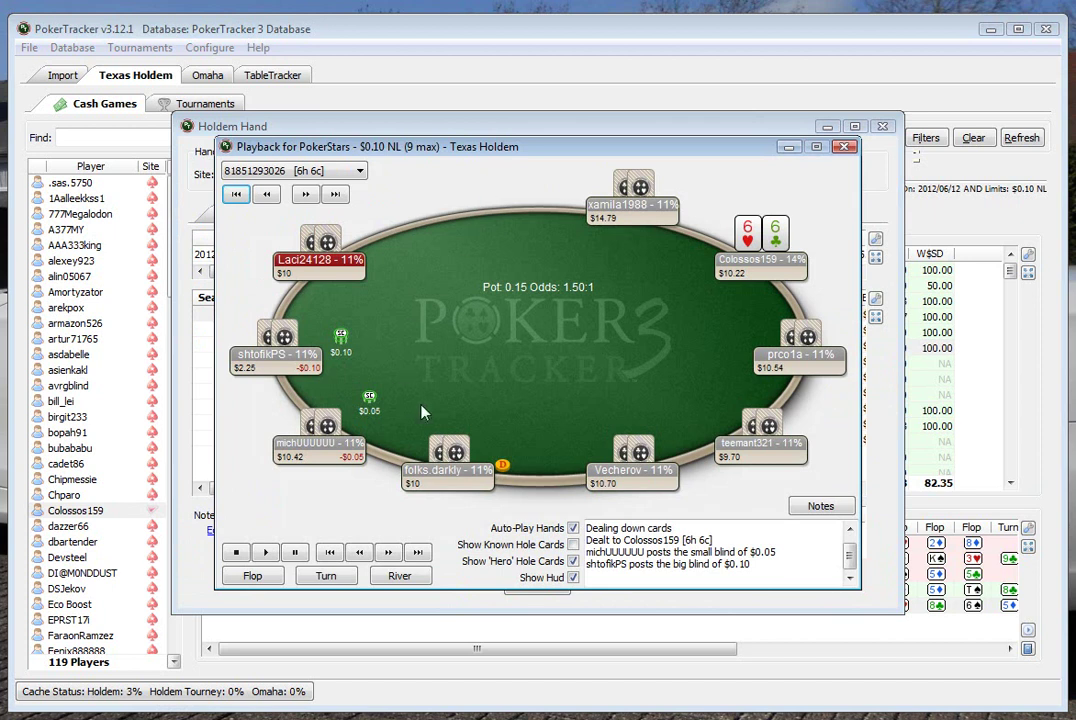
Step: Advance the 66 replay to the opponent's raise to $0.40 and shift the raiser's and four other players' HUD stat boxes around the table
click(388, 552)
click(388, 552)
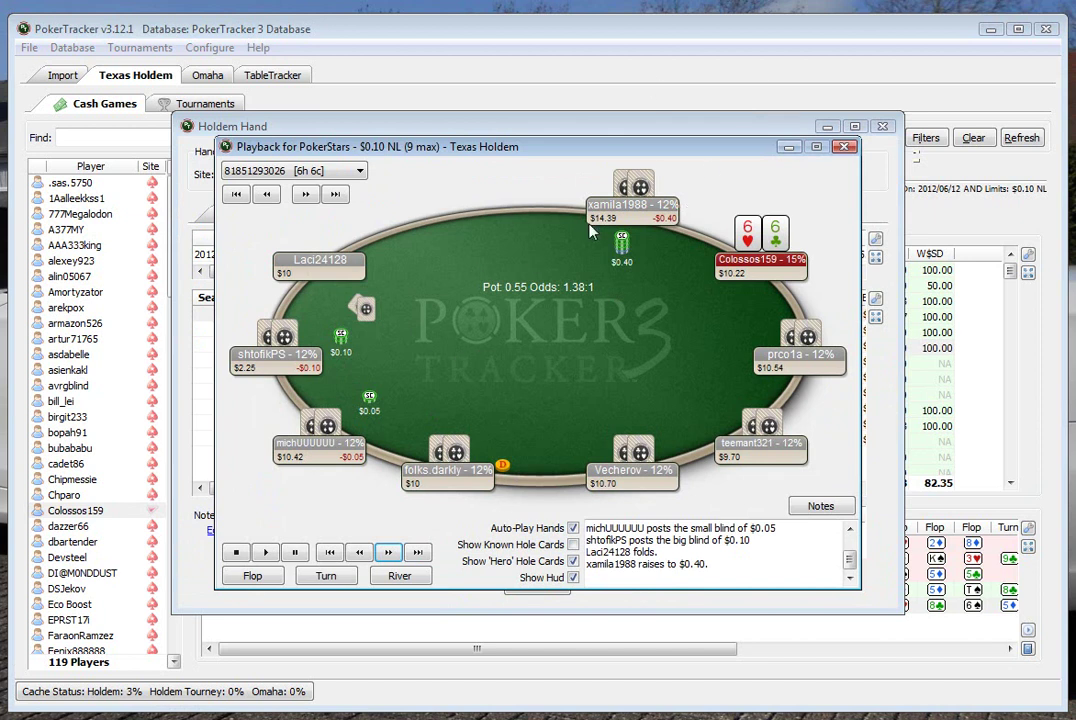
drag(636, 253, 510, 205)
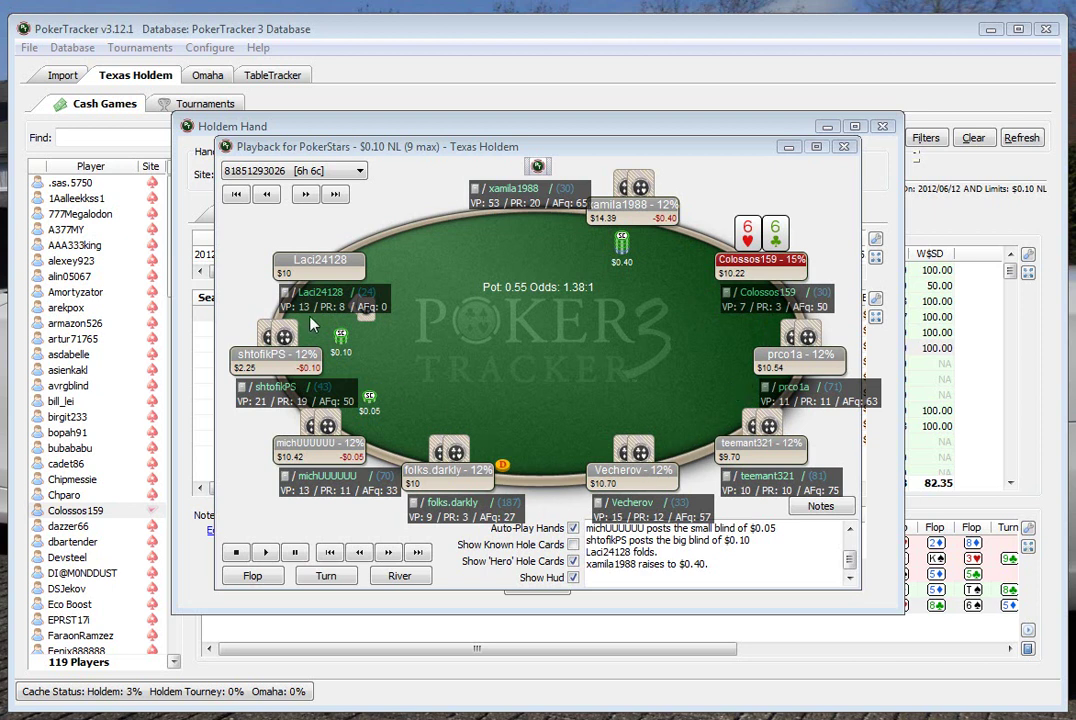
mouse_move(475, 510)
mouse_down()
mouse_move(485, 478)
mouse_move(484, 499)
mouse_up()
drag(770, 483, 763, 503)
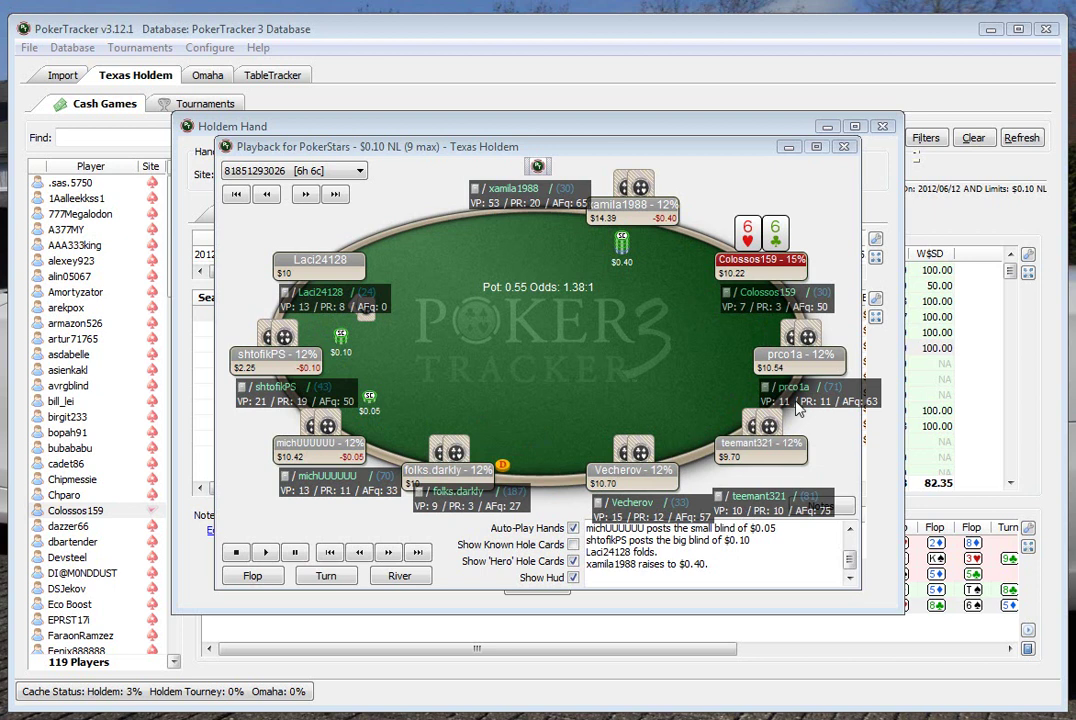
drag(798, 408, 808, 422)
drag(324, 480, 300, 468)
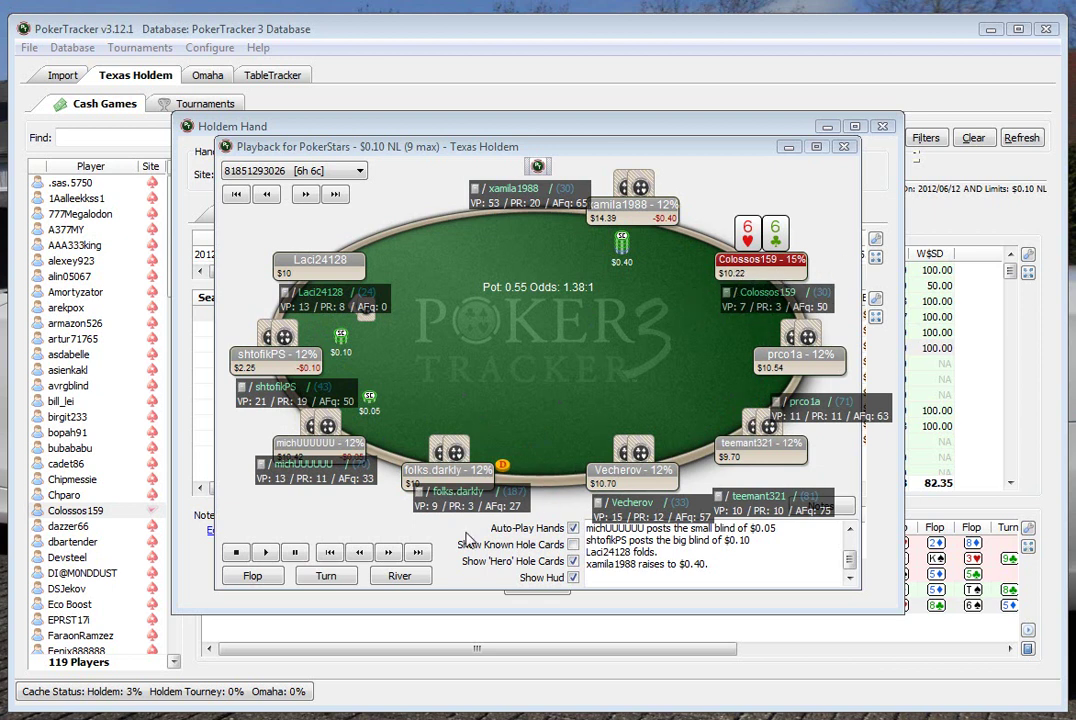
Step: Advance the 66 replay through the hero's $0.40 call and the remaining preflop folds, with the hero's HUD stat box above the hole cards
click(389, 555)
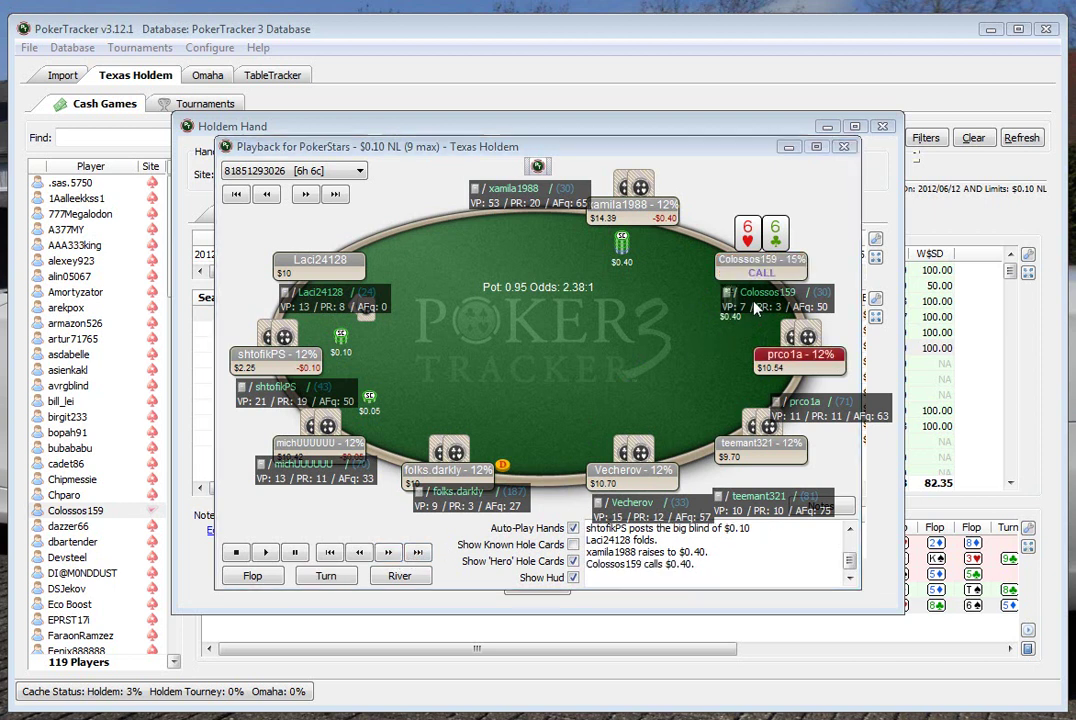
click(389, 555)
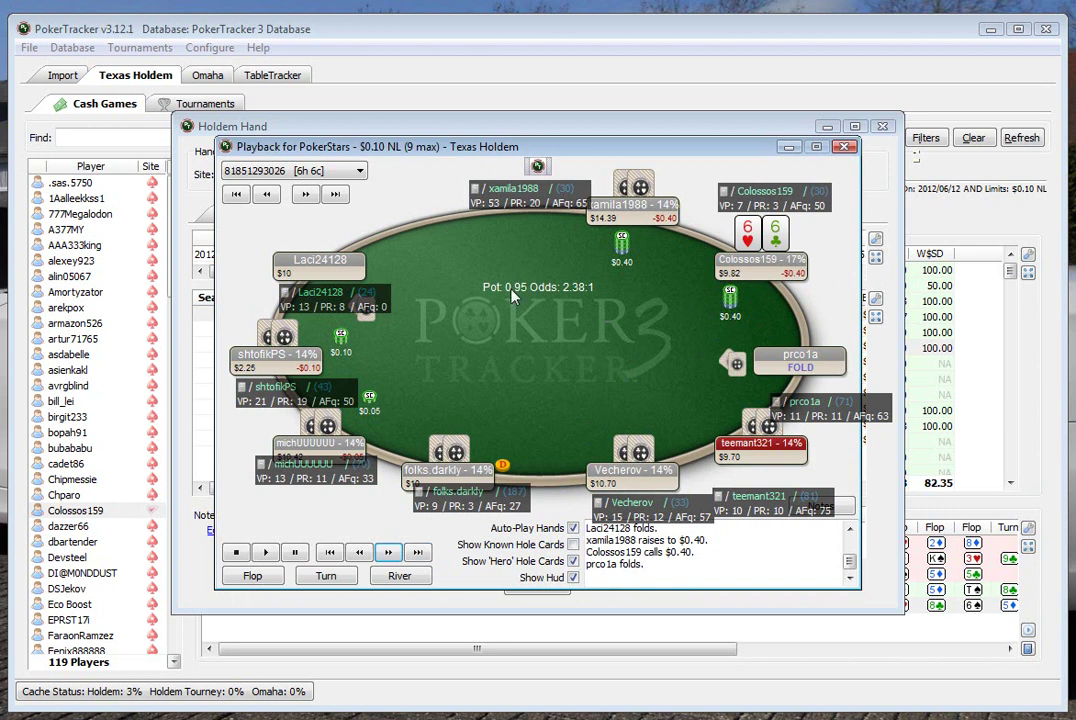
click(389, 555)
click(389, 555)
click(389, 555)
click(389, 555)
click(389, 555)
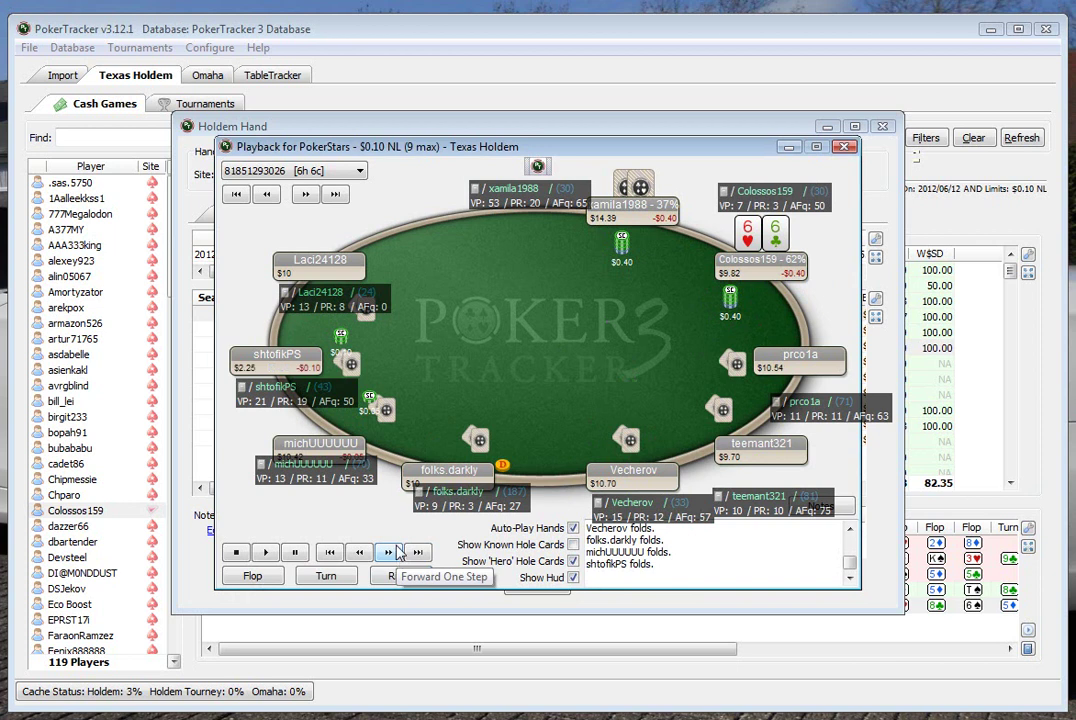
Step: Advance the 66 replay through the flop, covering the opponent's check, the hero's $0.70 bet and the call
click(389, 555)
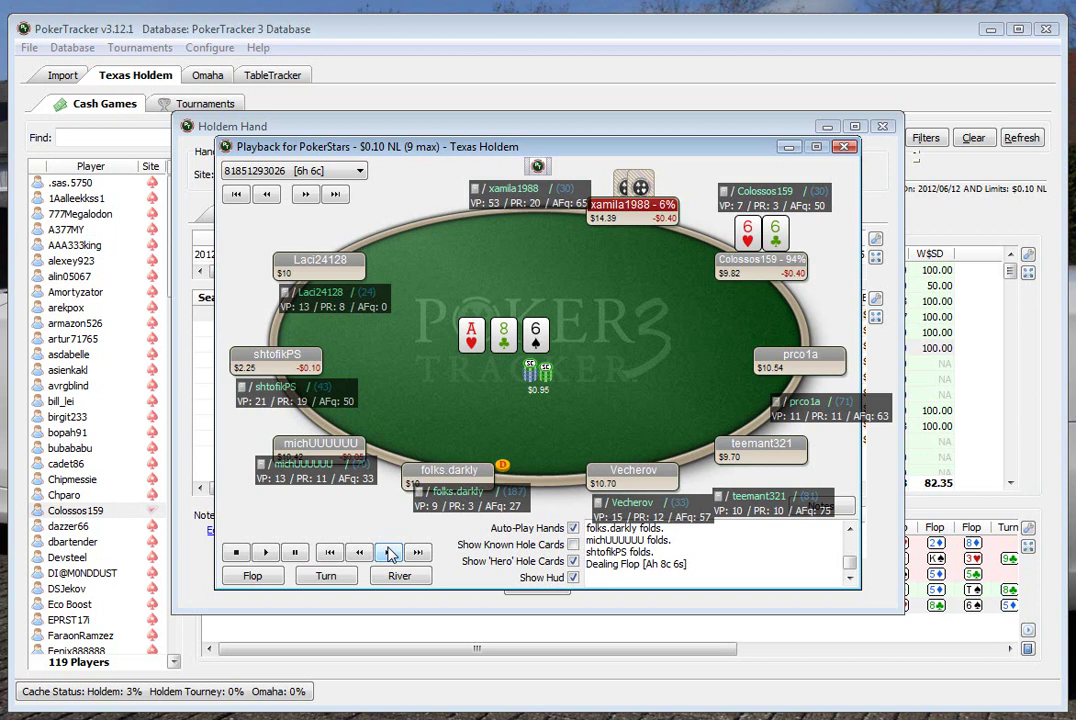
click(389, 555)
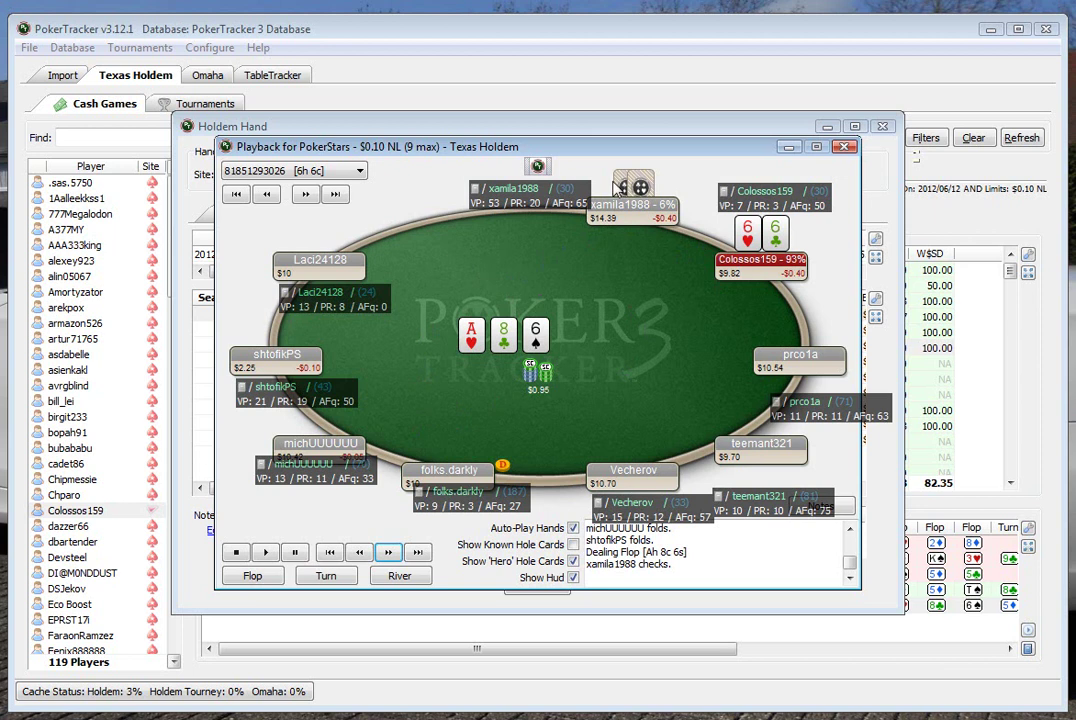
click(388, 553)
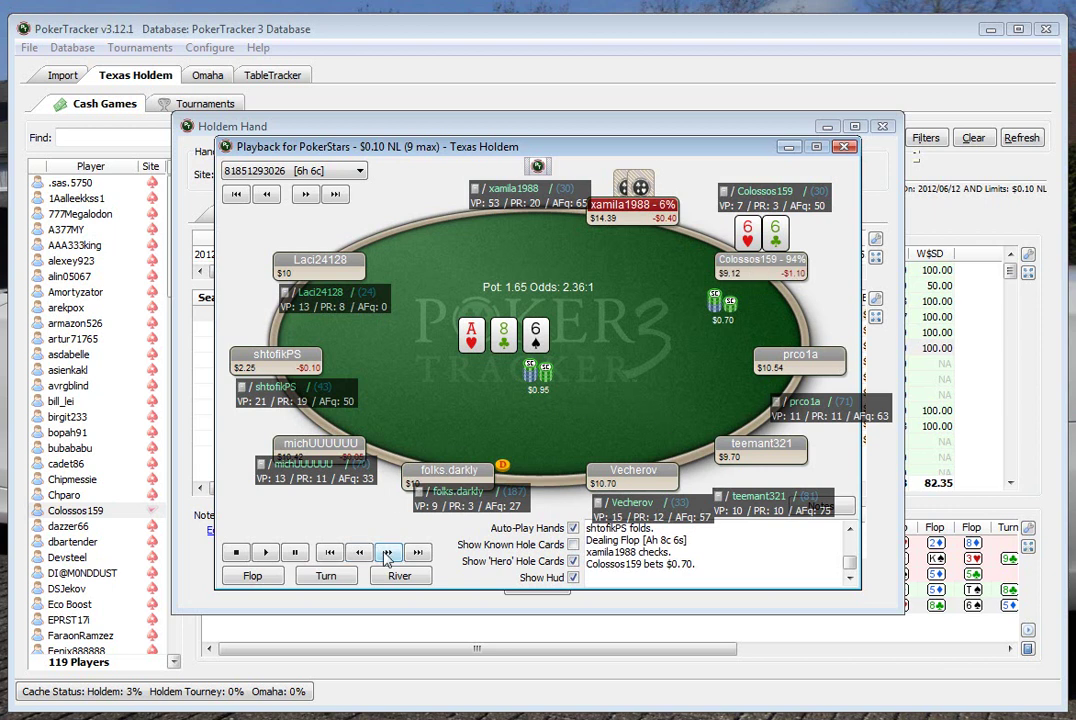
click(388, 553)
Step: Advance the 66 replay through the turn, covering the opponent's check, the hero's $1.80 bet and the call
click(388, 553)
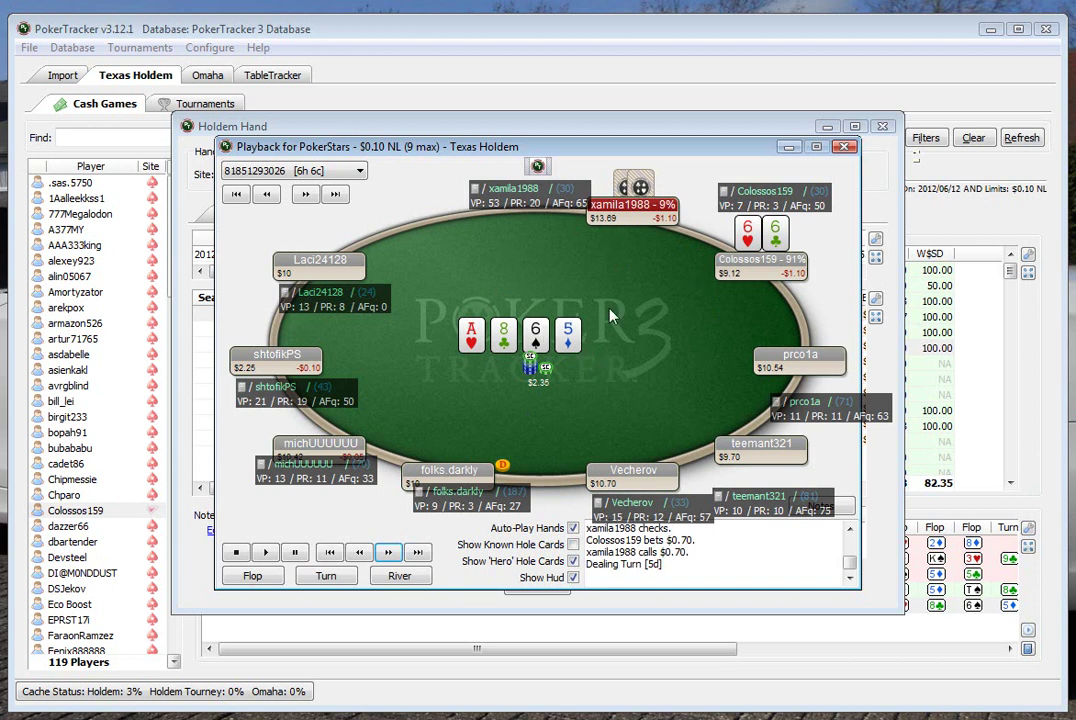
click(389, 553)
click(390, 555)
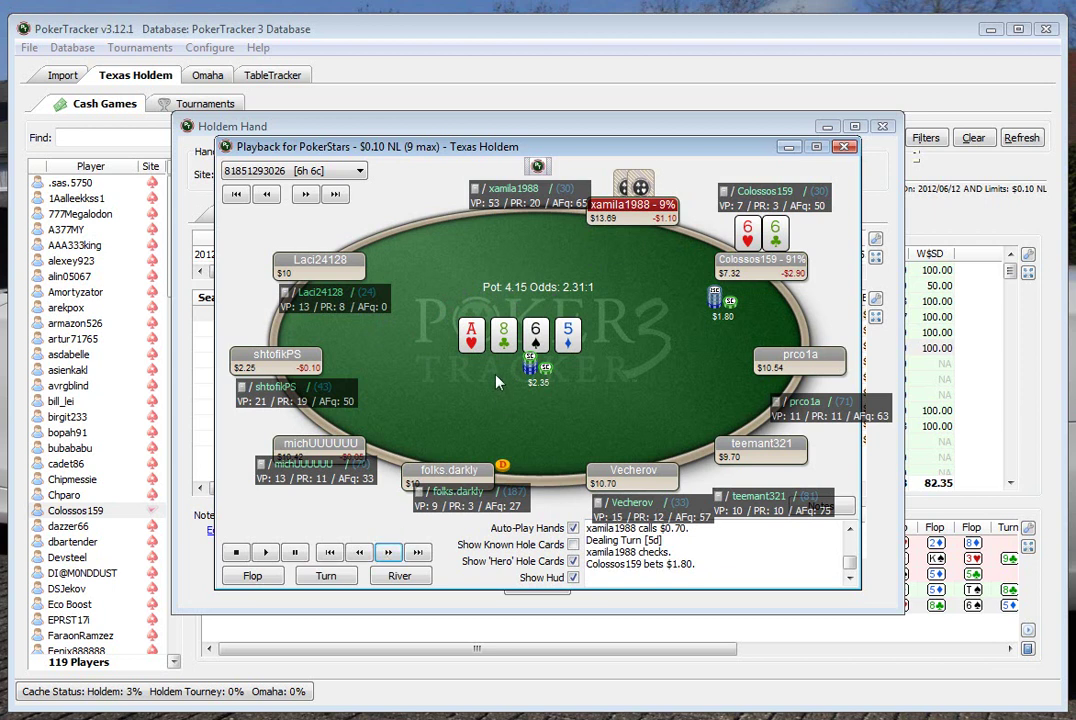
click(389, 552)
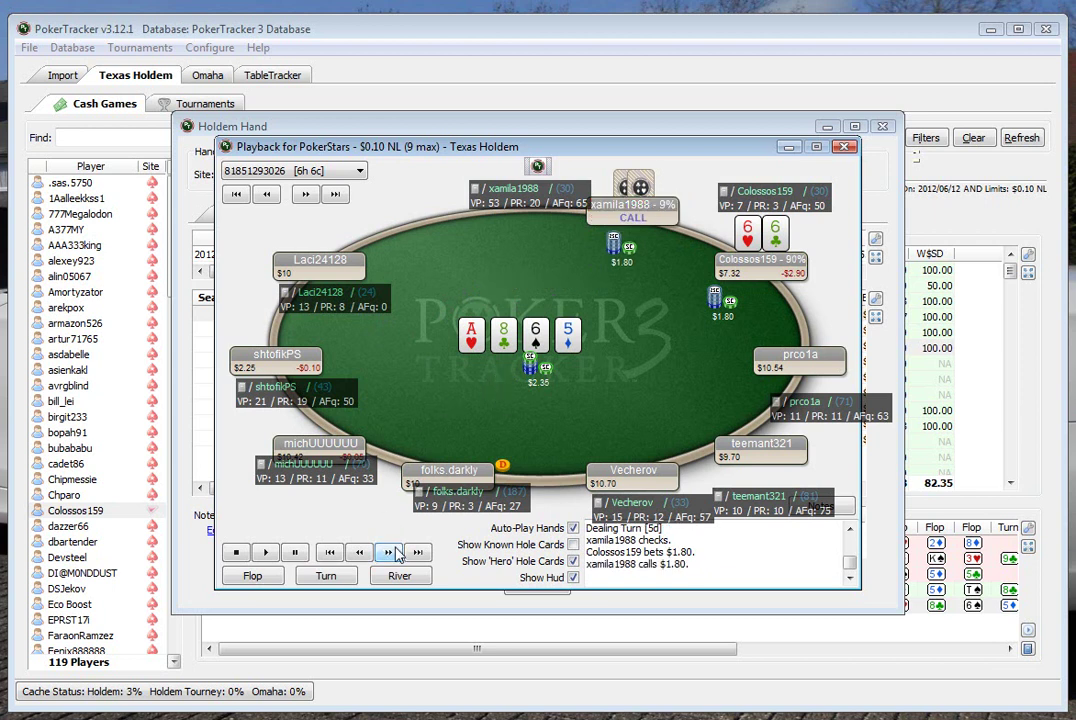
Step: Advance the 66 replay through the river checks and the showdown until the pot is awarded
click(394, 553)
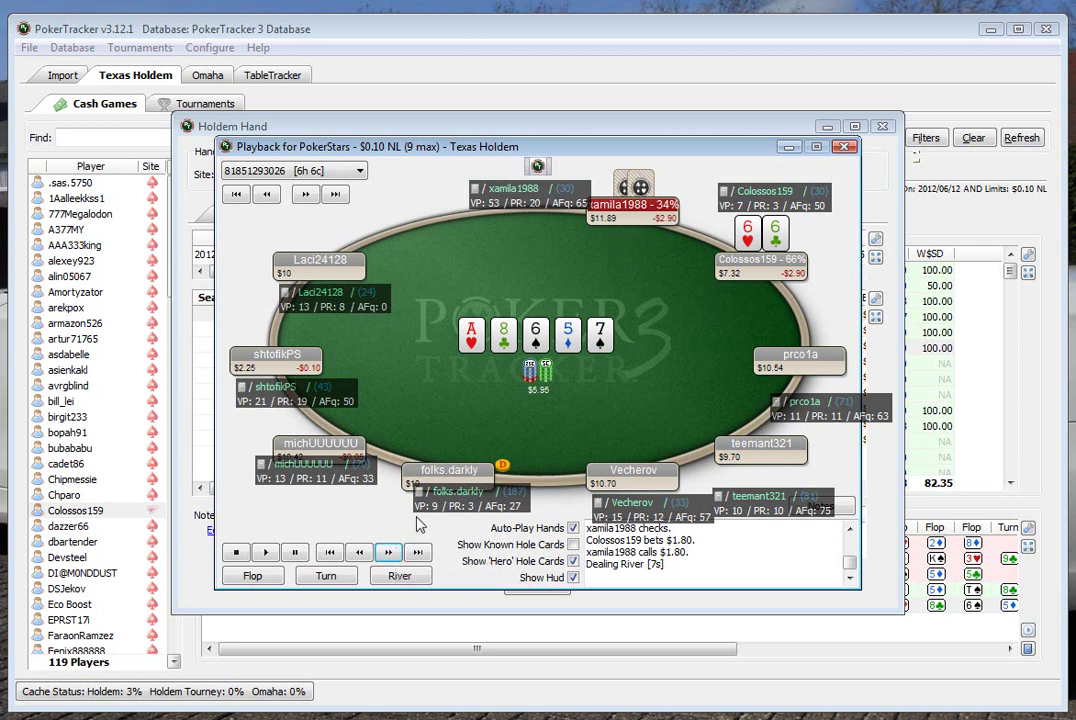
click(387, 553)
click(386, 556)
click(389, 555)
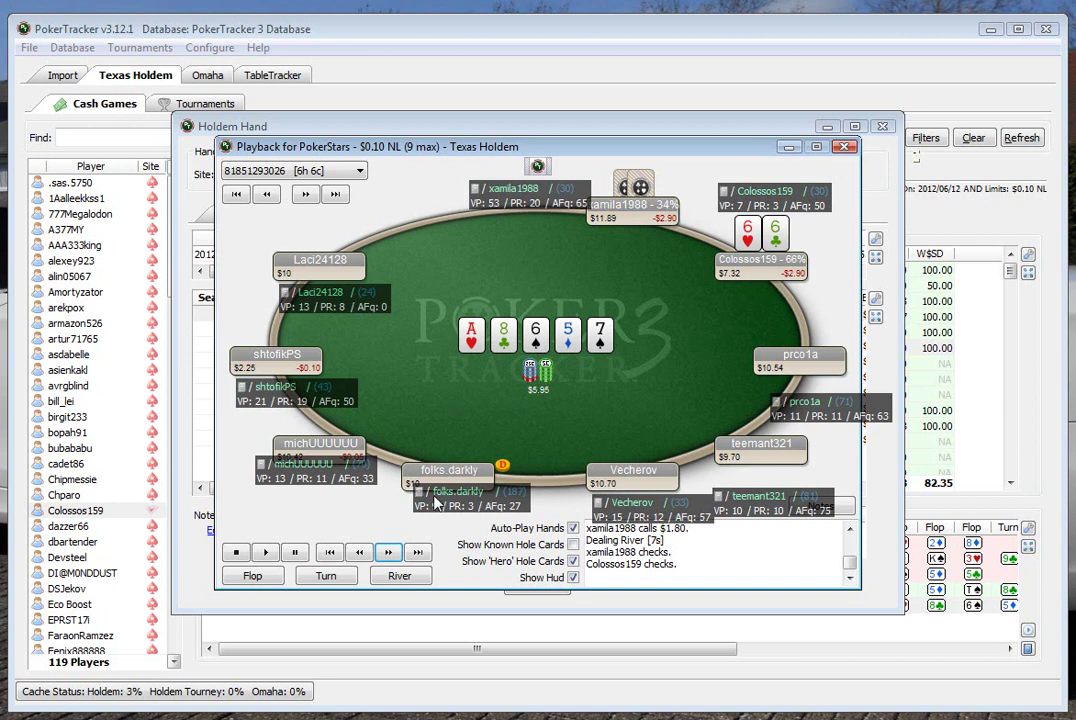
click(390, 554)
click(390, 554)
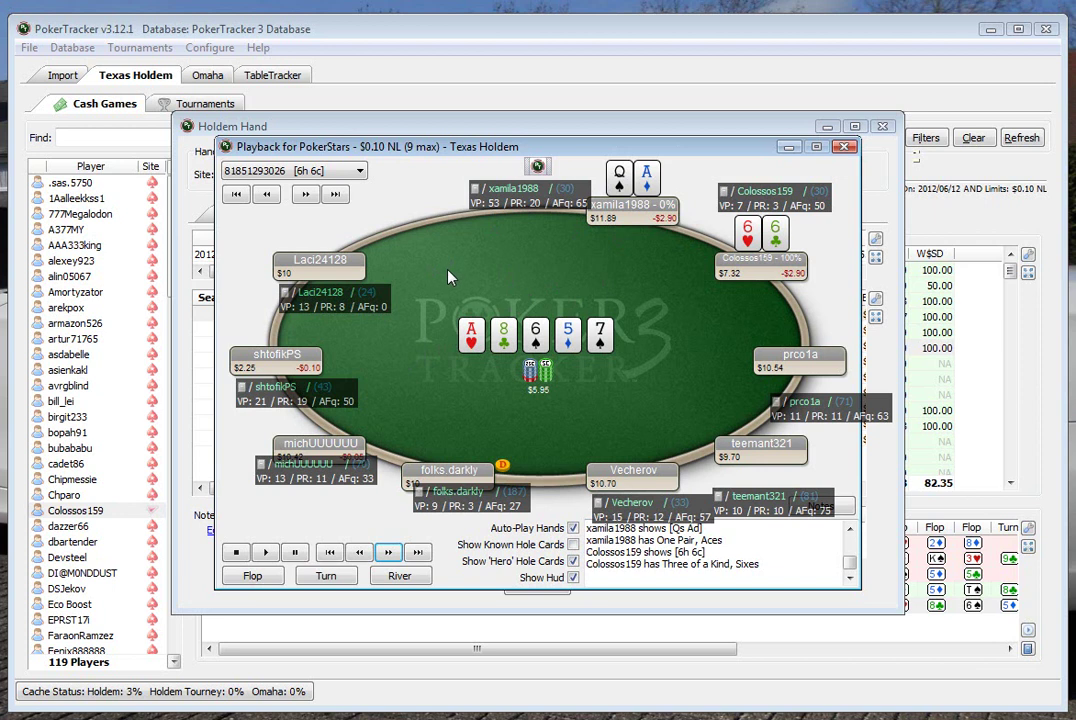
click(390, 553)
click(389, 554)
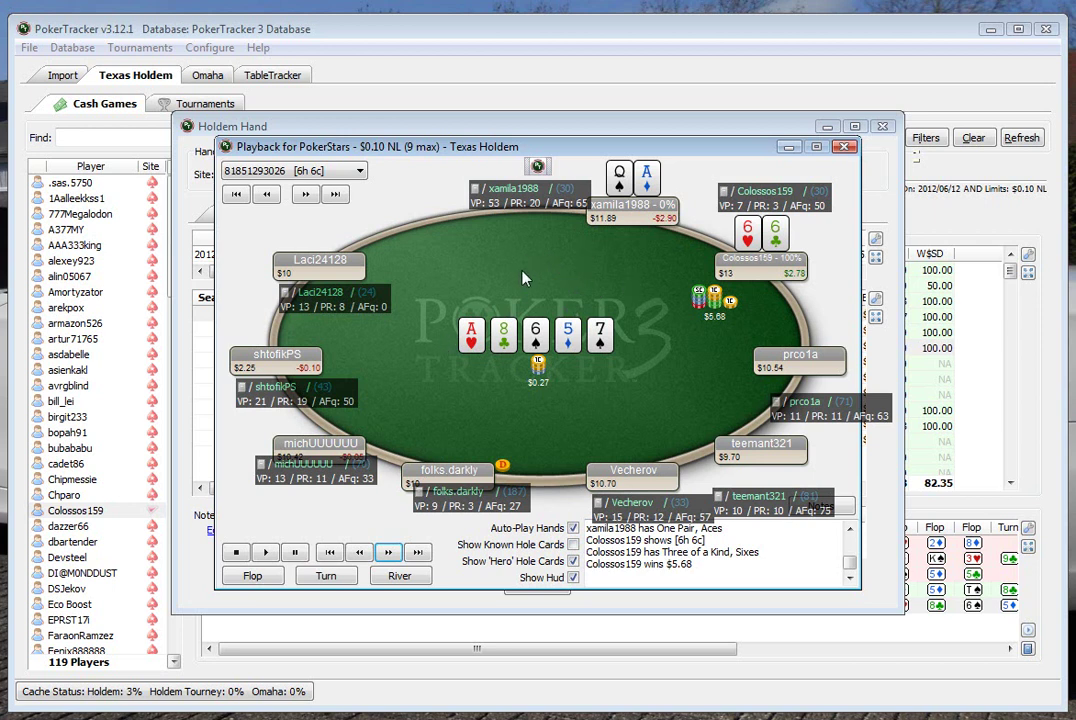
Step: Close the 66 replay and its hand details, list the KK hands and start replaying the $1.43 win
click(845, 148)
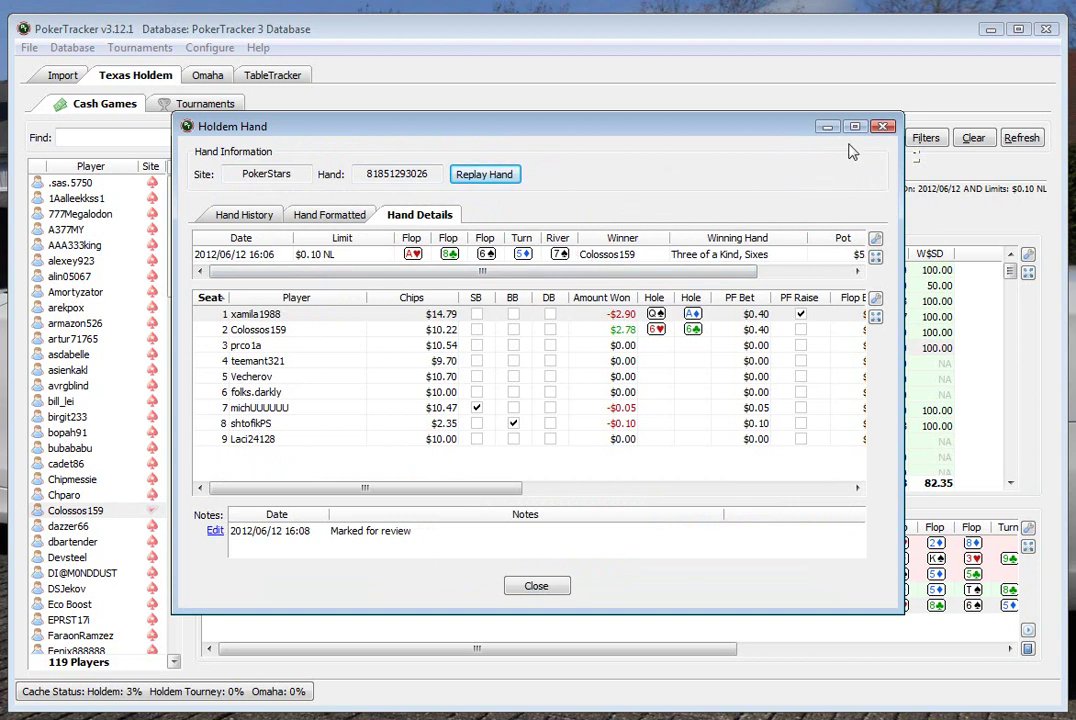
click(883, 127)
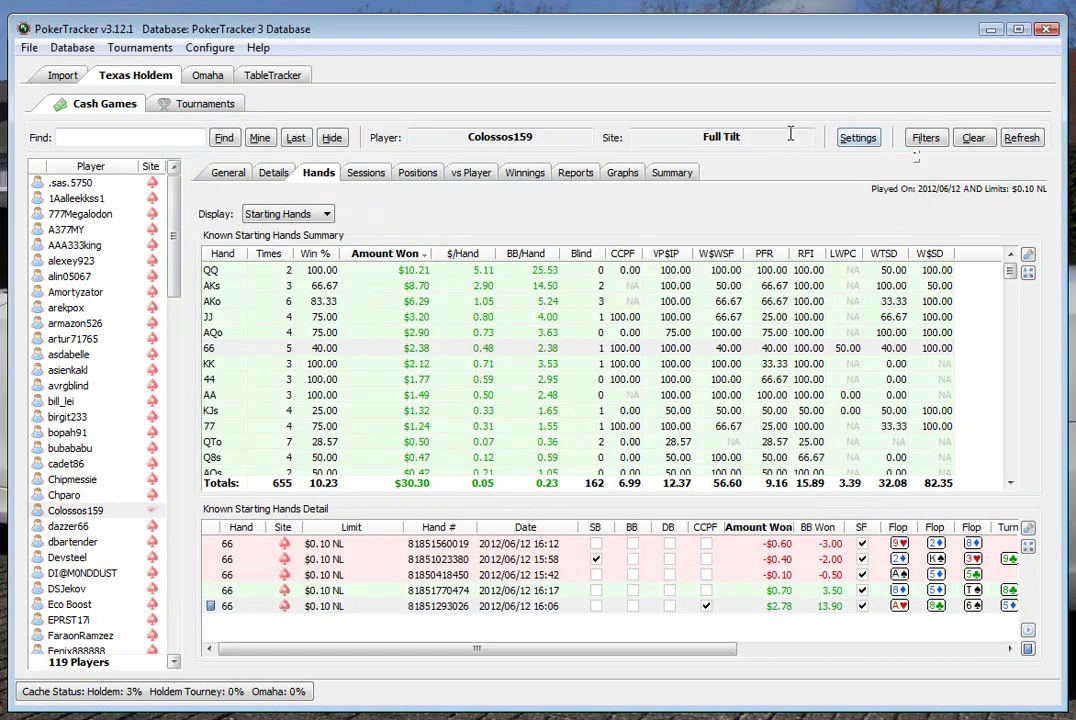
click(312, 364)
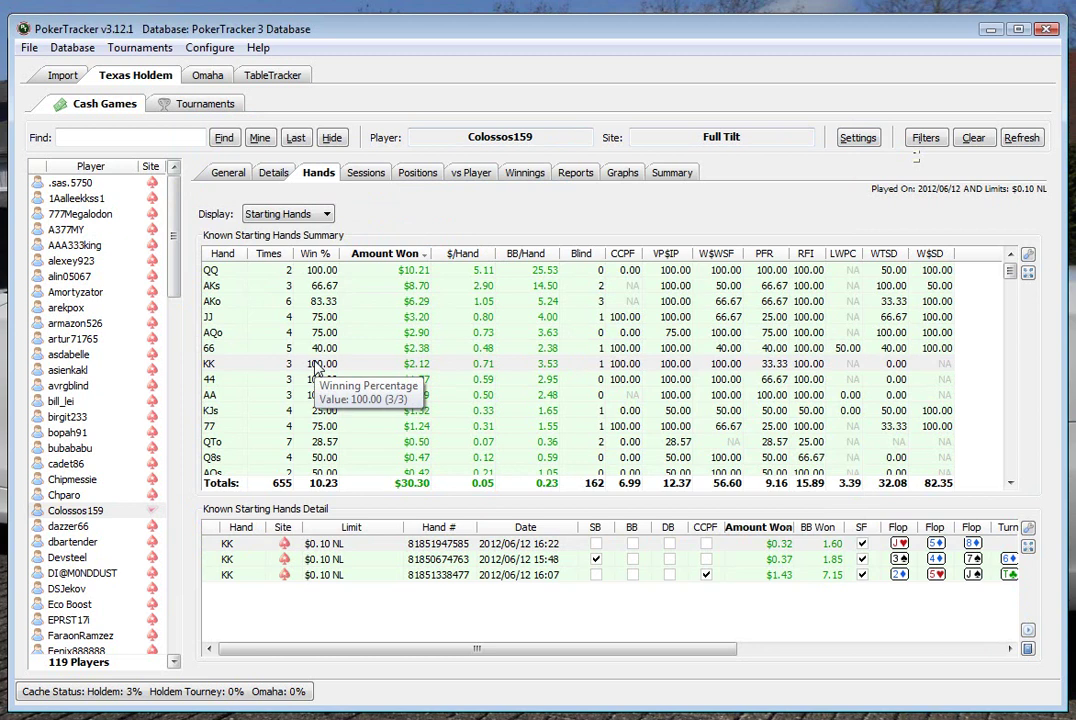
double_click(762, 577)
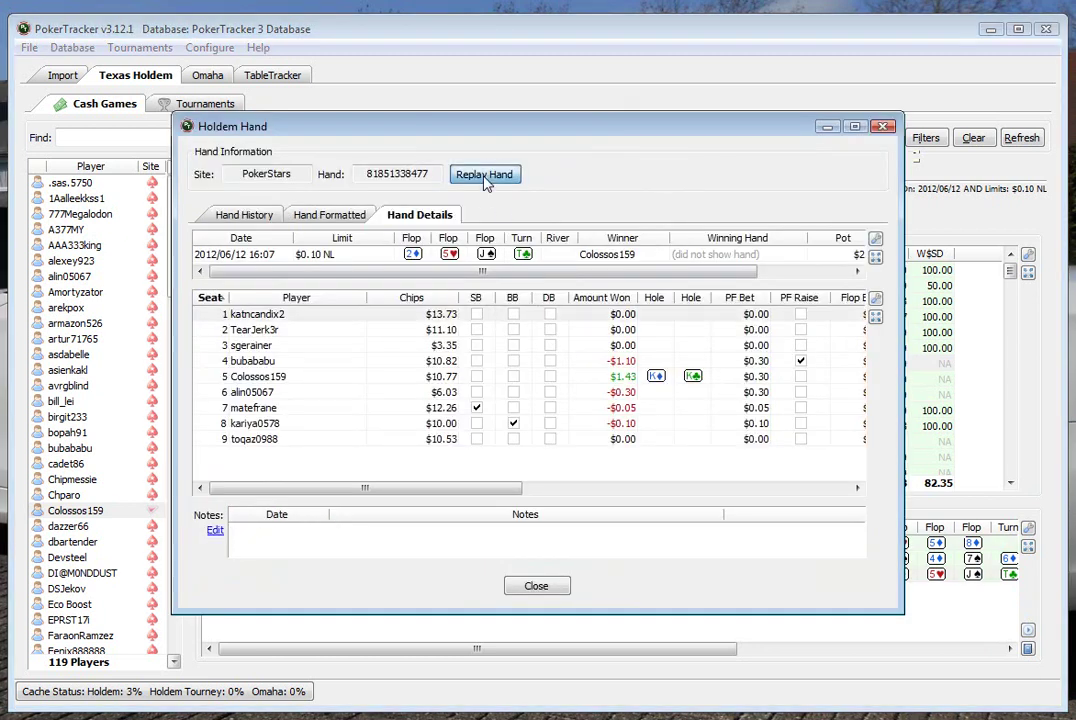
click(484, 175)
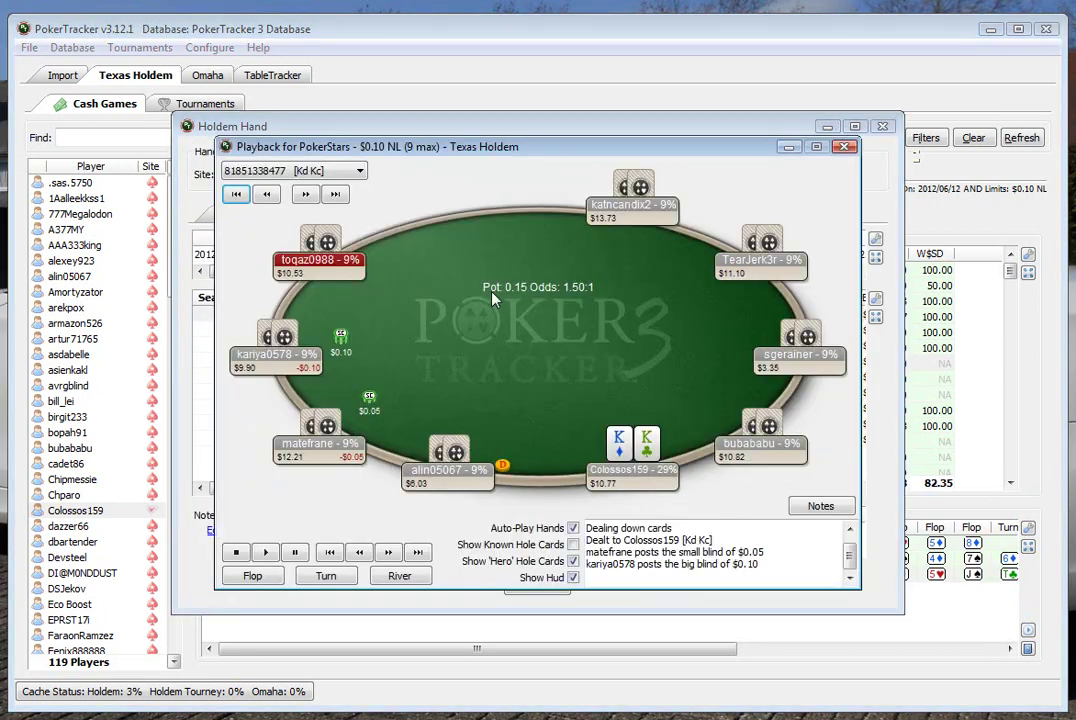
Step: Advance the KK replay to the hero's $0.30 preflop call and move six opponents' HUD stat boxes outward, away from the cards and chips
click(389, 555)
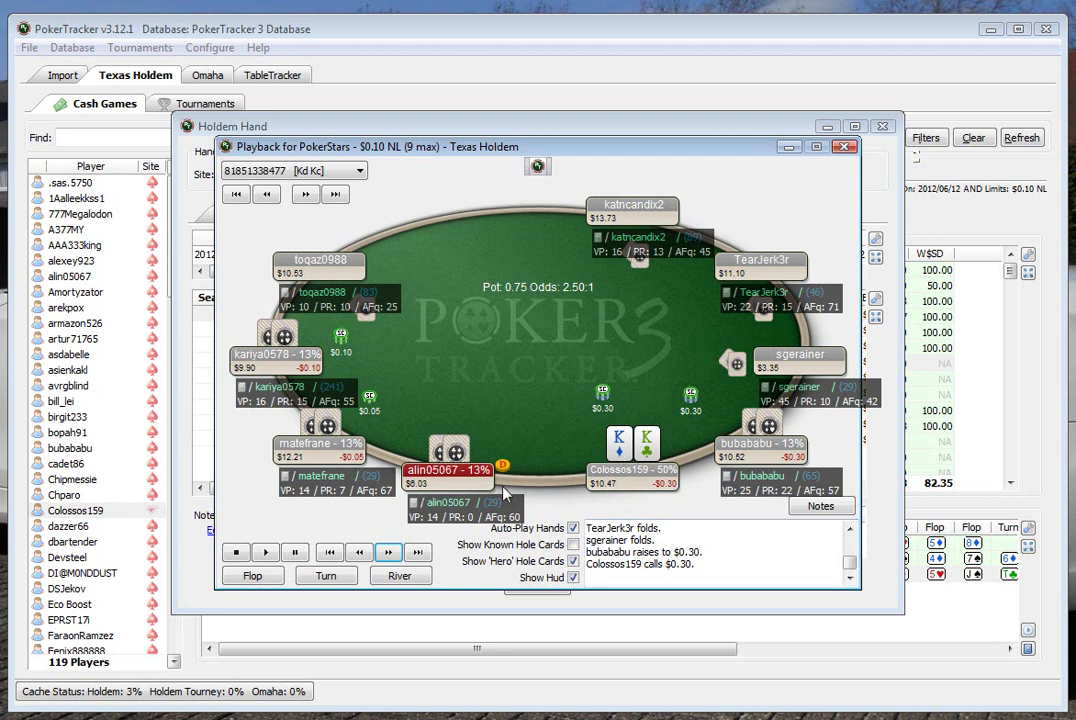
drag(657, 258, 615, 172)
drag(760, 300, 749, 197)
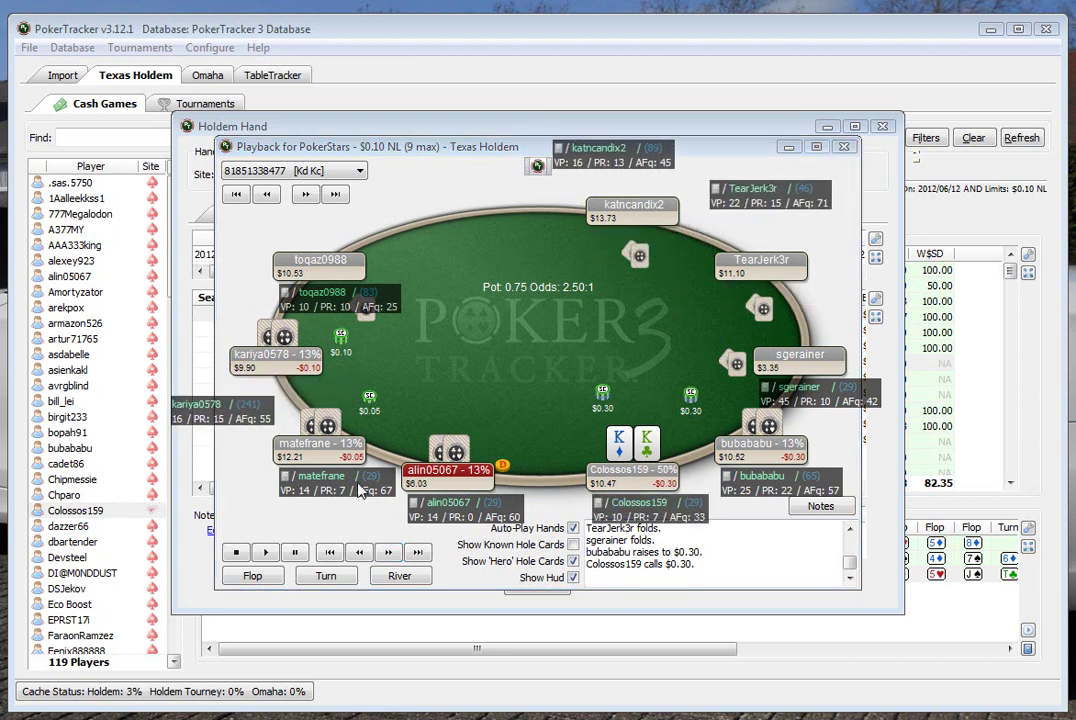
drag(316, 398, 250, 415)
drag(330, 482, 290, 499)
drag(440, 520, 451, 538)
drag(324, 300, 292, 196)
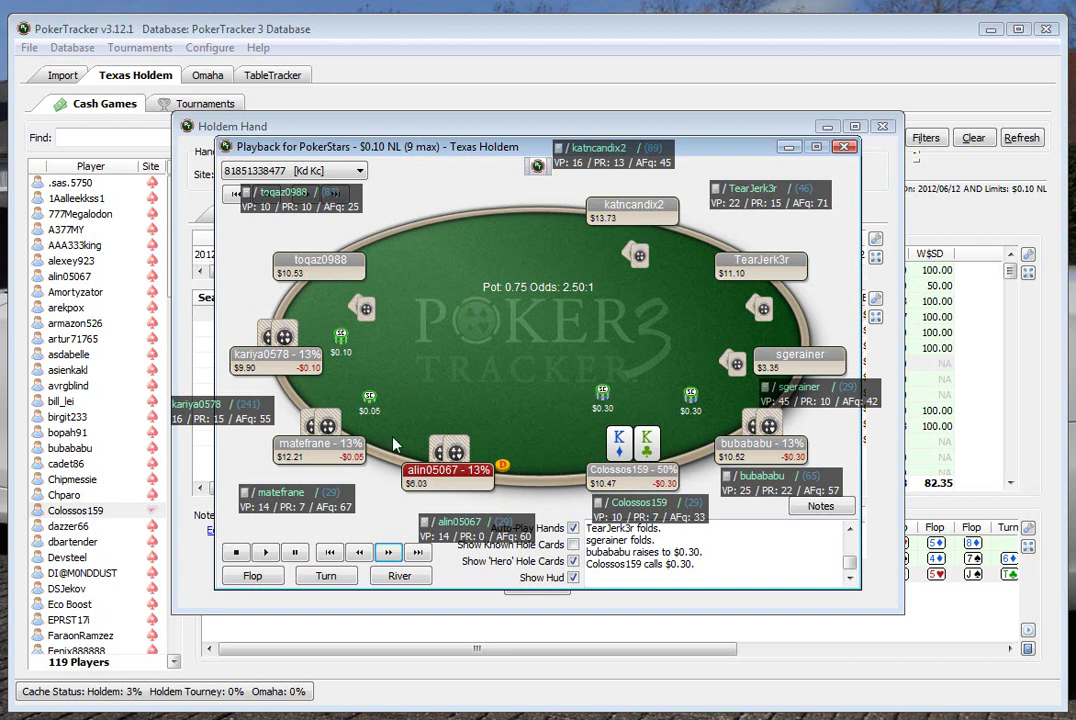
Step: Advance the KK replay through the button's $0.30 call and both blinds' folds
click(386, 554)
click(385, 555)
click(388, 556)
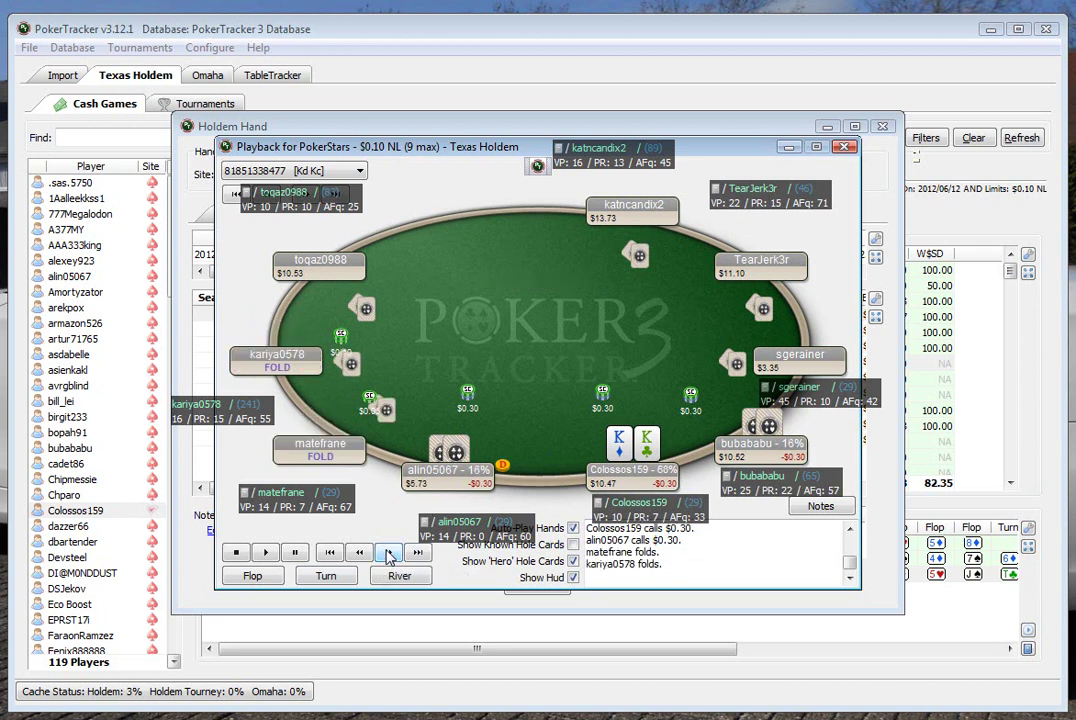
Step: Advance the KK replay through the flop, covering the $0.80 bet, the hero's call and the button's fold, with the button's HUD stats checked
click(388, 556)
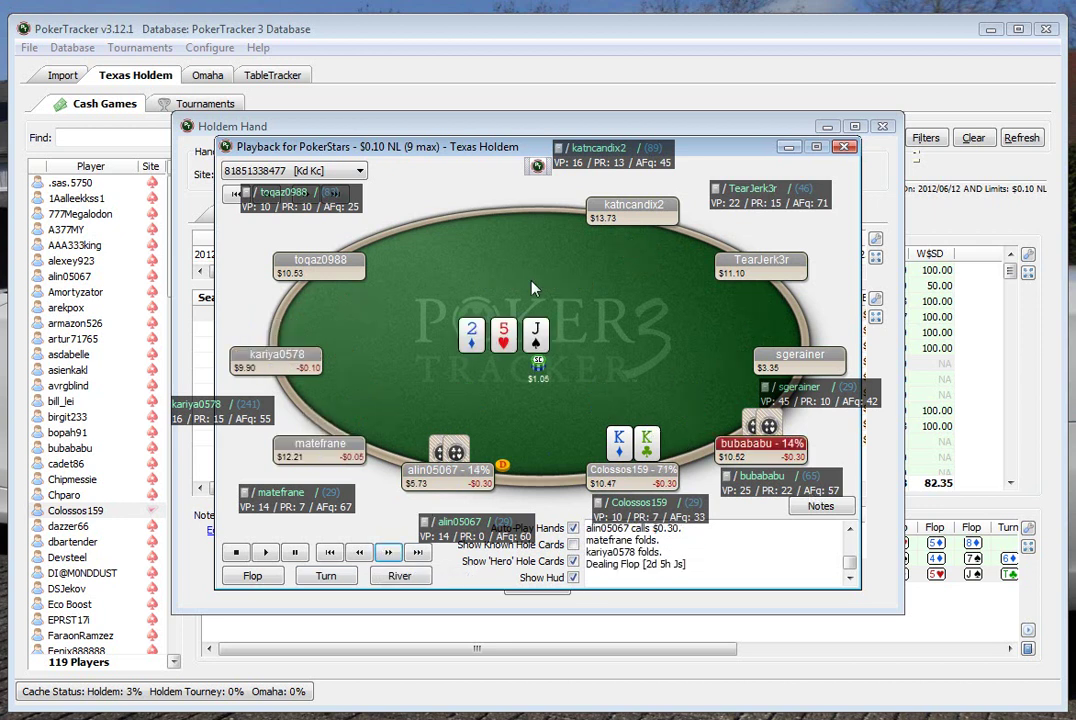
click(388, 556)
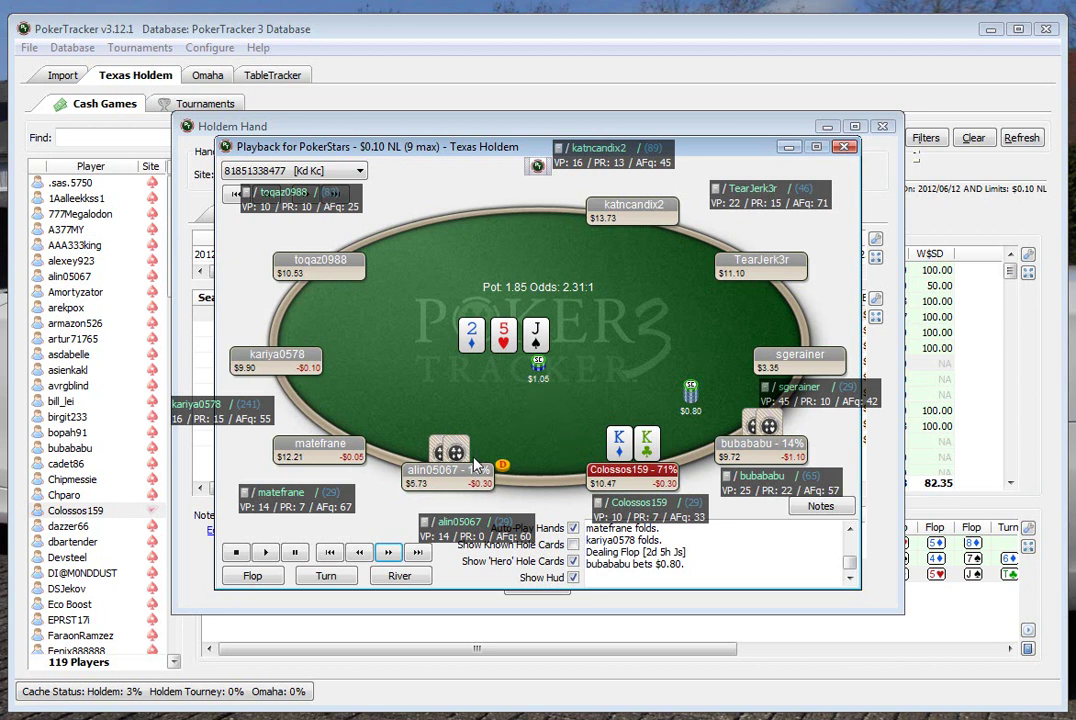
click(388, 552)
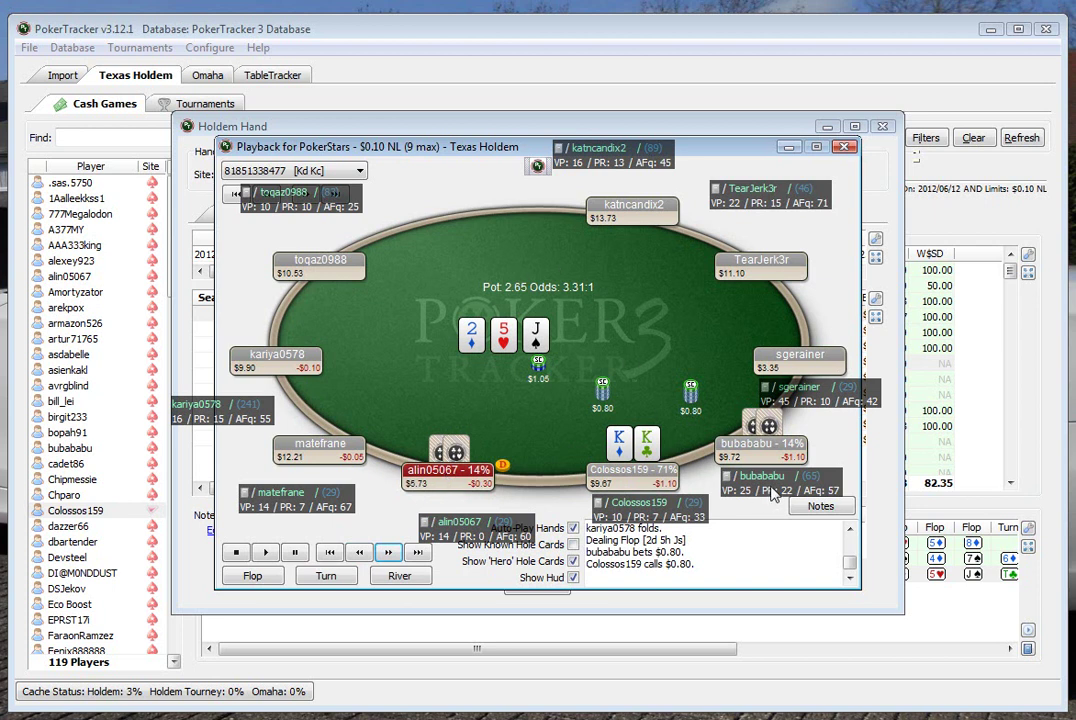
mouse_move(773, 495)
mouse_move(494, 541)
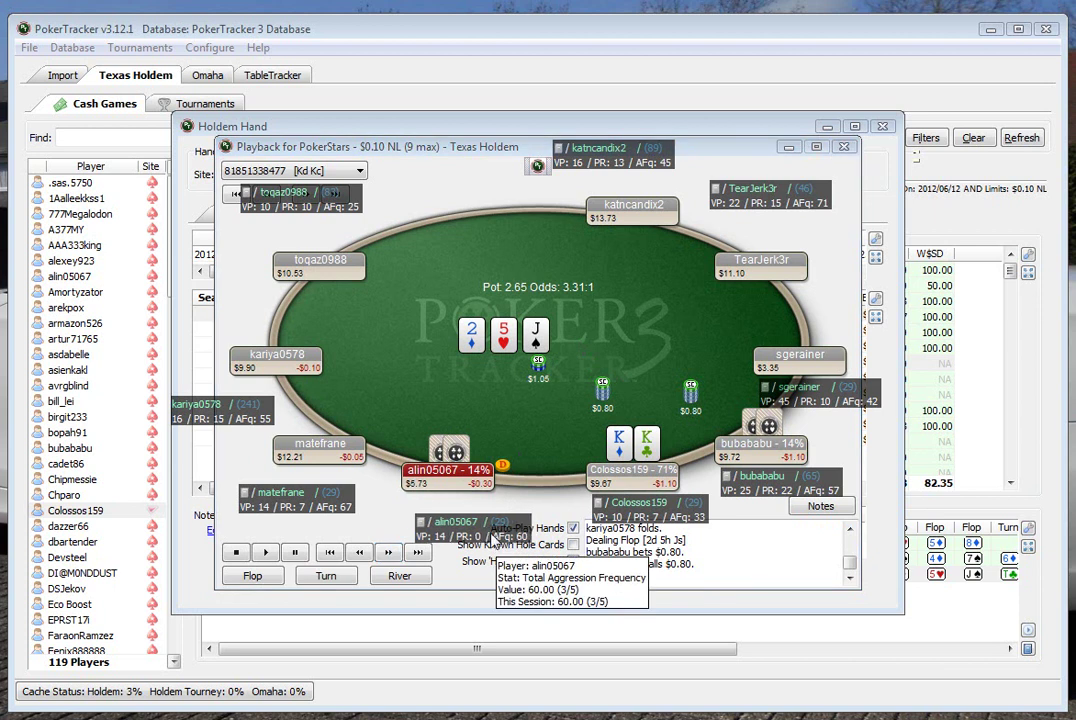
drag(494, 541, 470, 530)
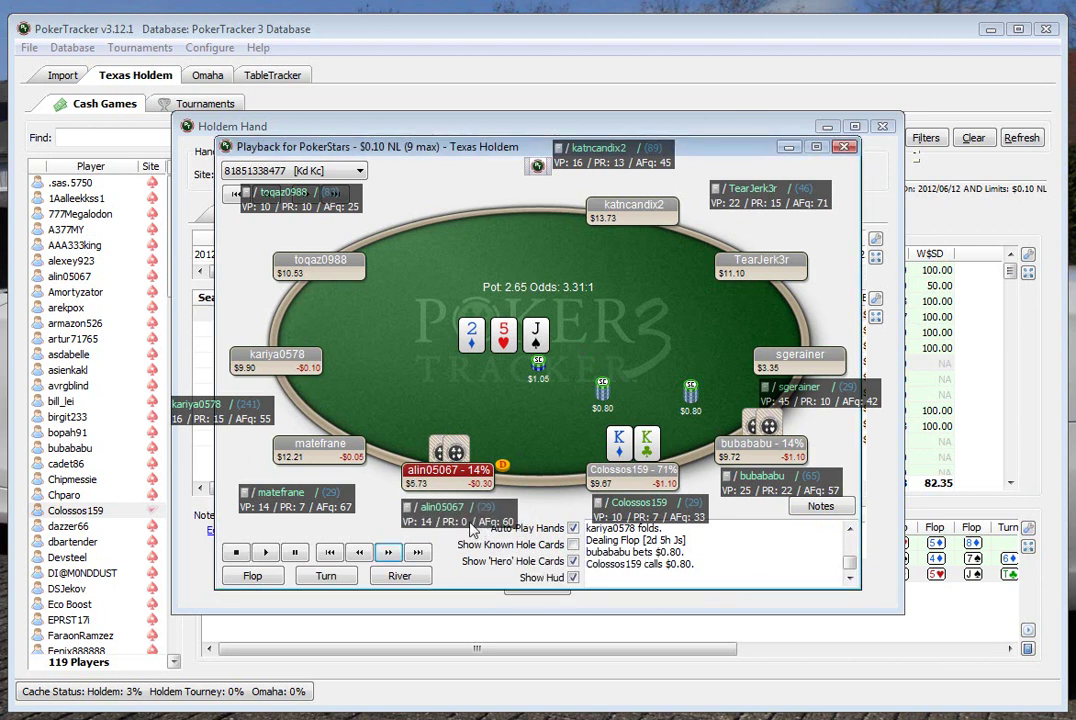
mouse_move(465, 534)
click(386, 552)
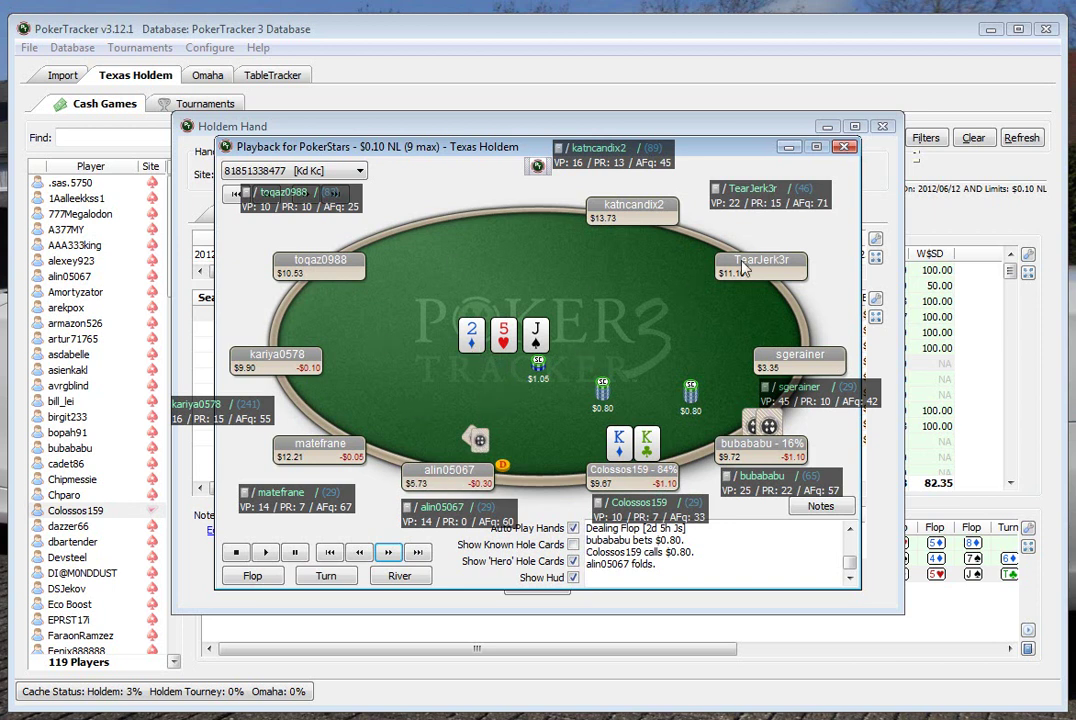
Step: Advance the KK replay through the turn, covering the opponent's check, the hero's $1.70 bet and the fold
click(389, 554)
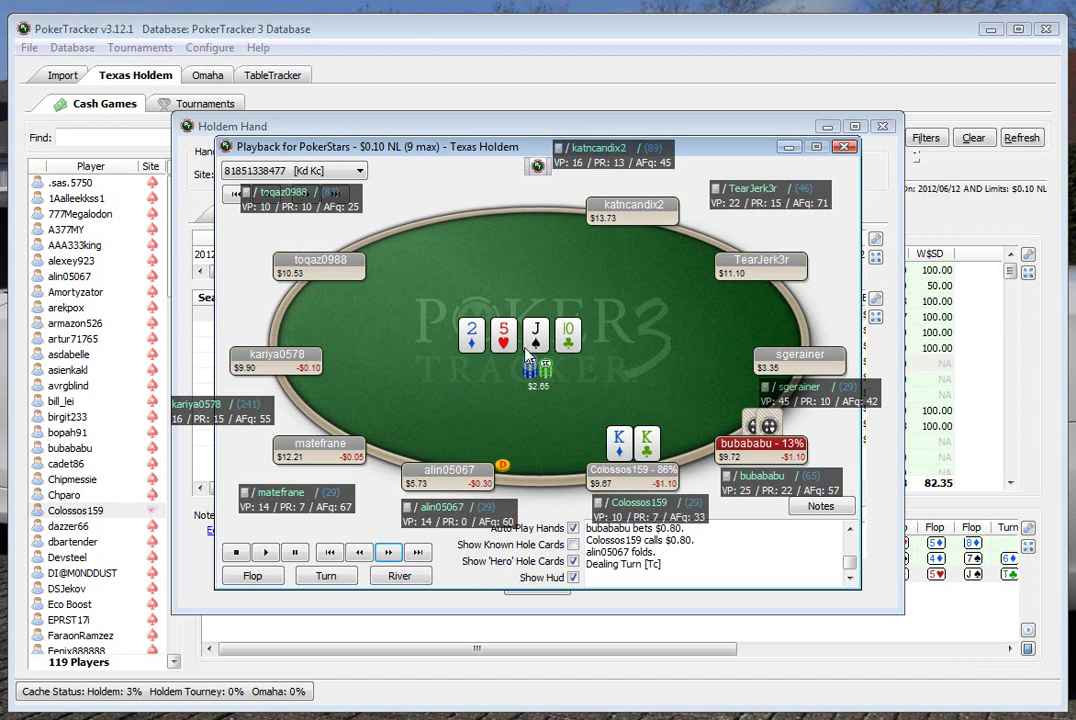
click(385, 555)
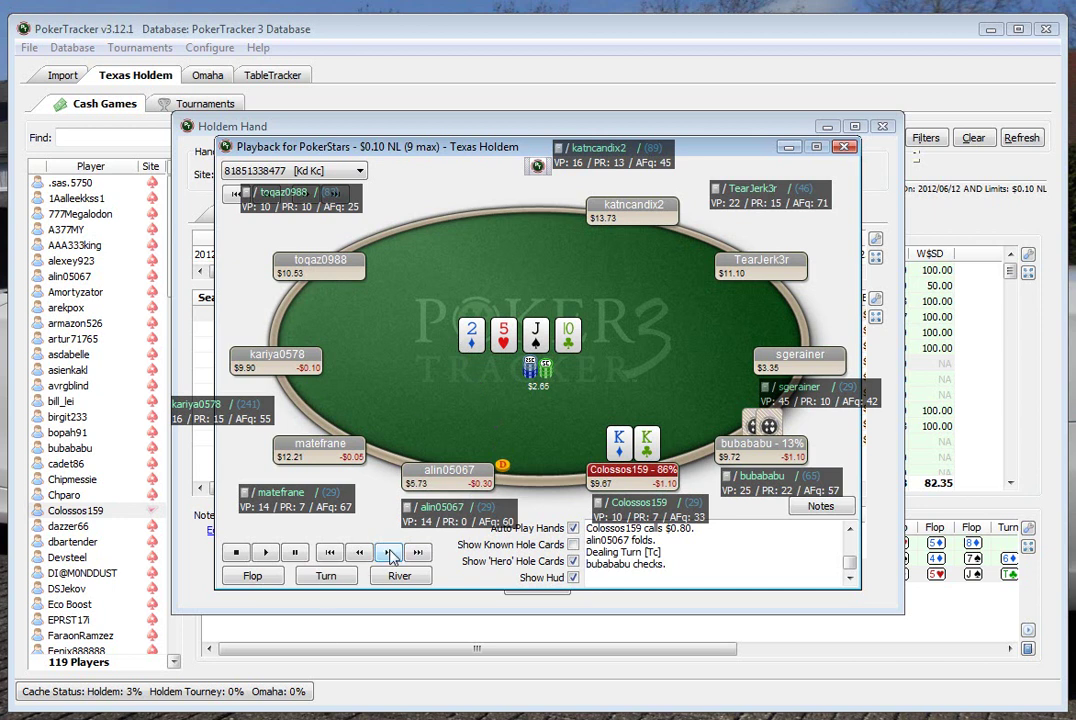
click(389, 555)
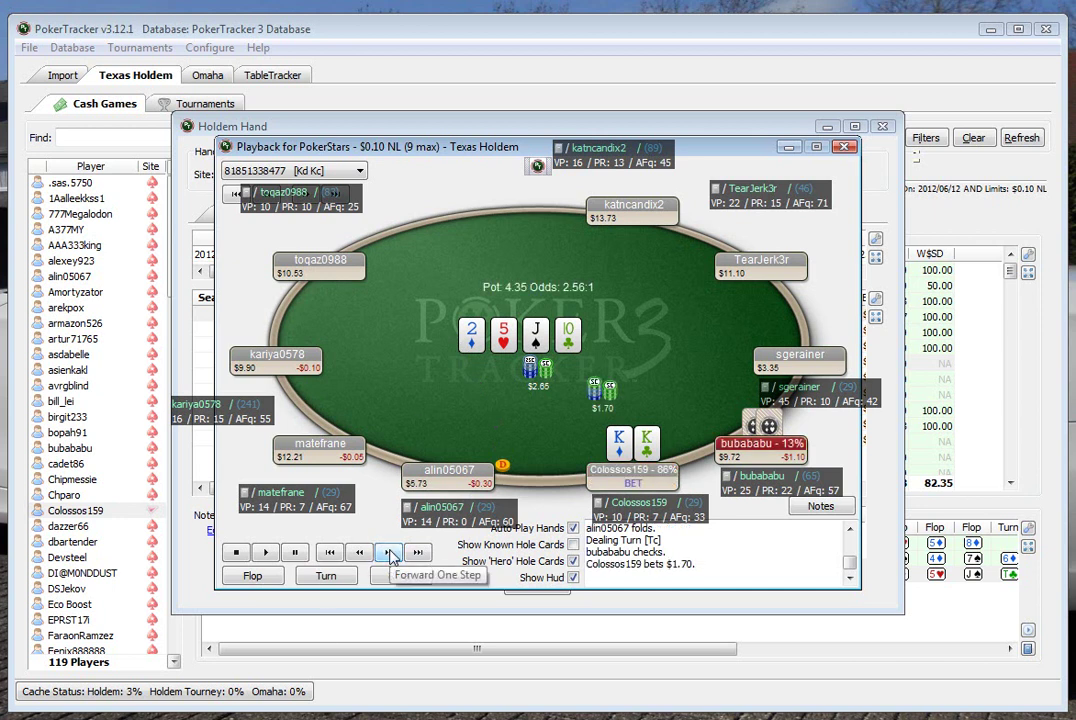
click(389, 555)
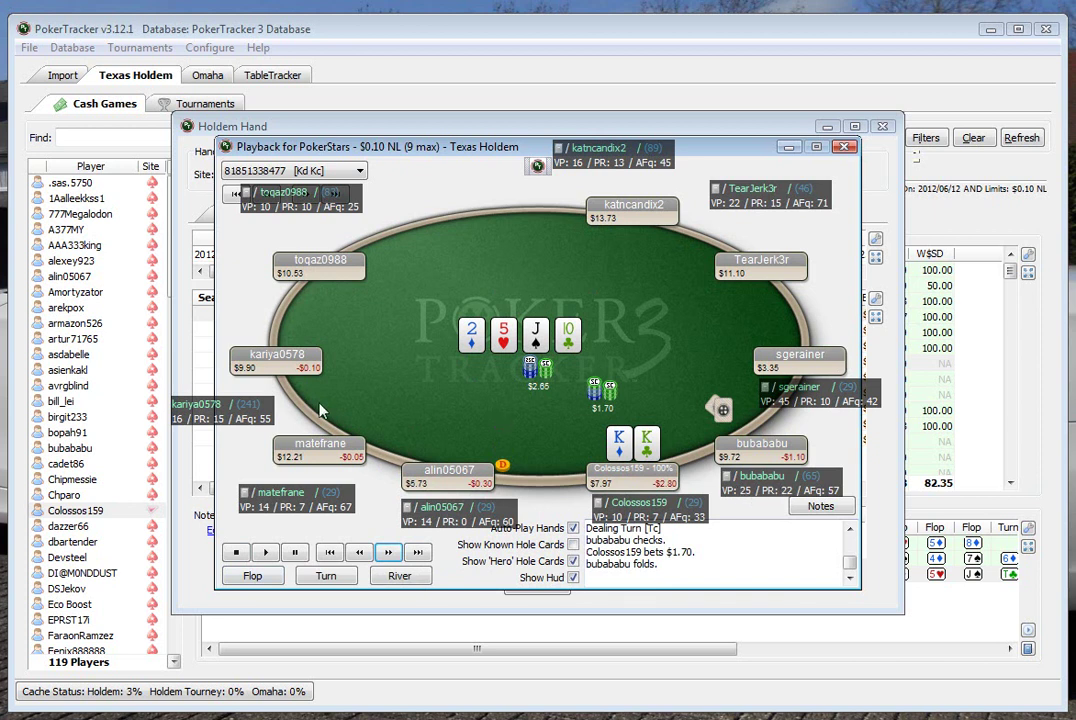
Step: Reset the KK replay to its start and close it along with the hand details
click(236, 554)
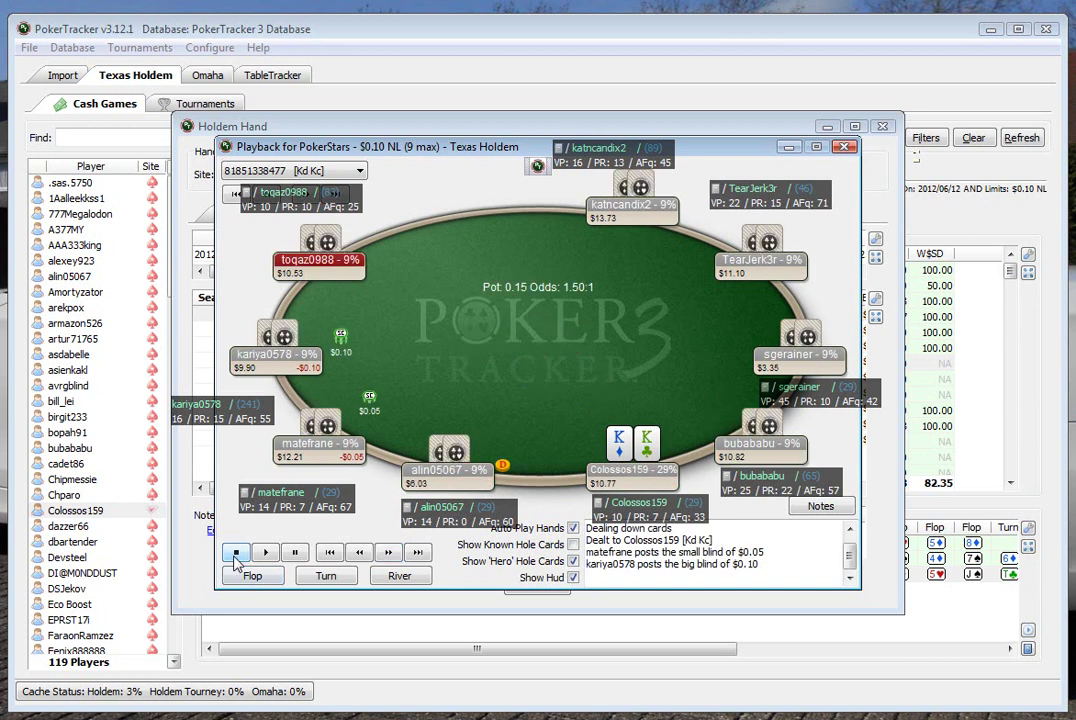
click(845, 148)
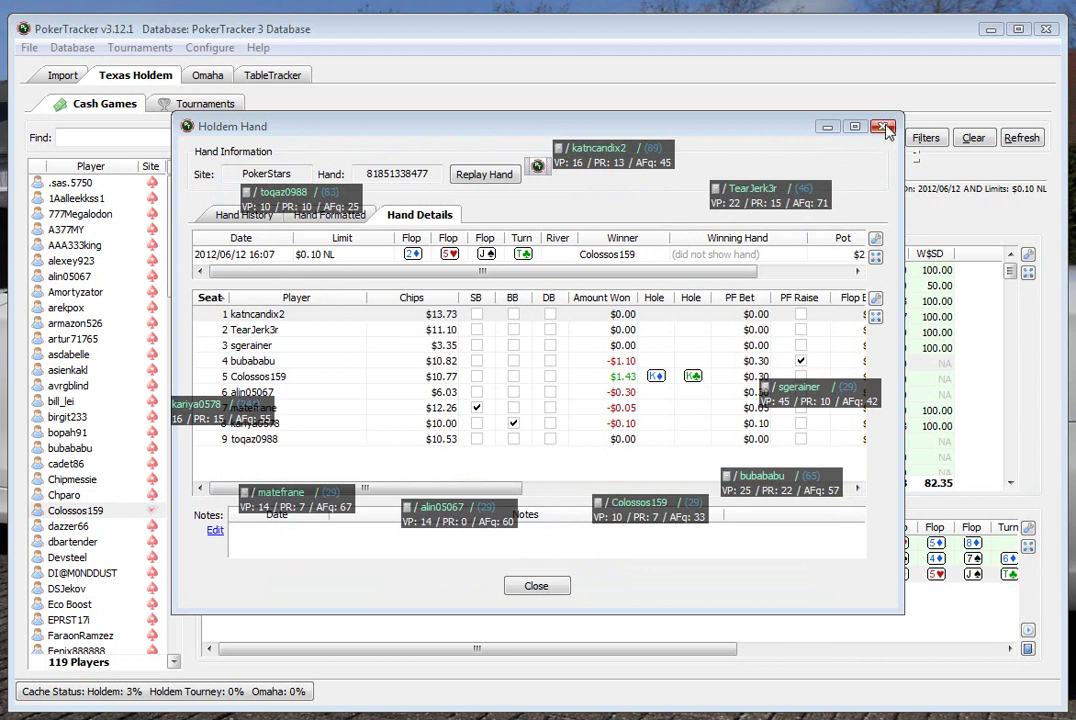
click(881, 126)
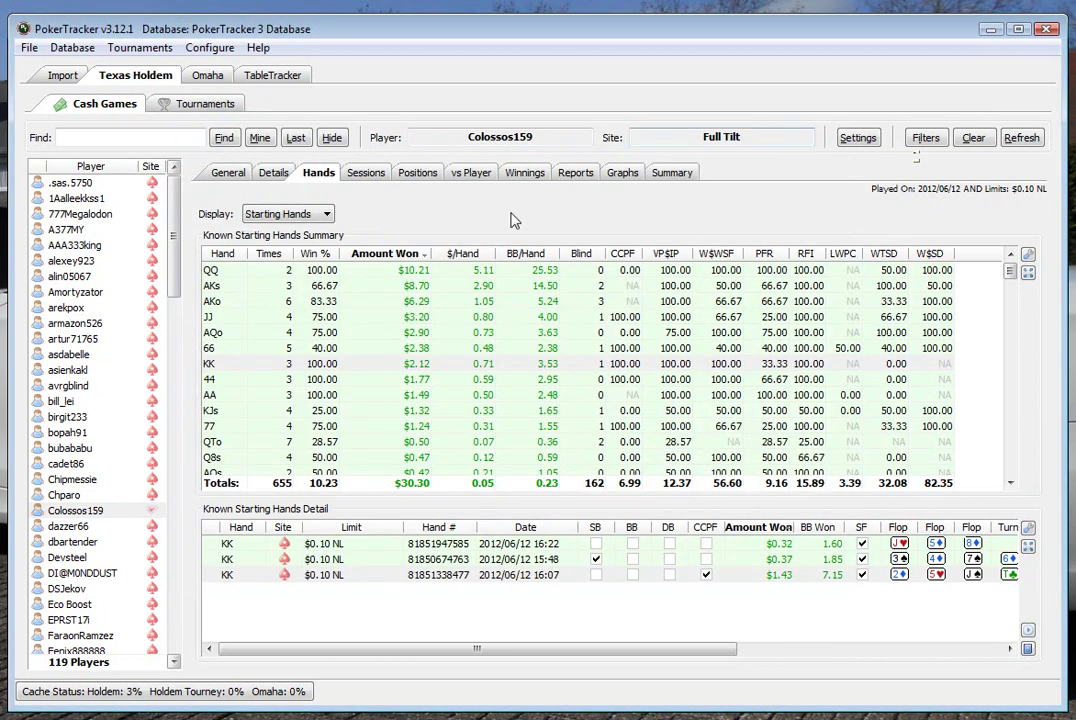
Step: Look through the 44, AA and KJs hand lists and start replaying the $1.82 KJs win
click(390, 381)
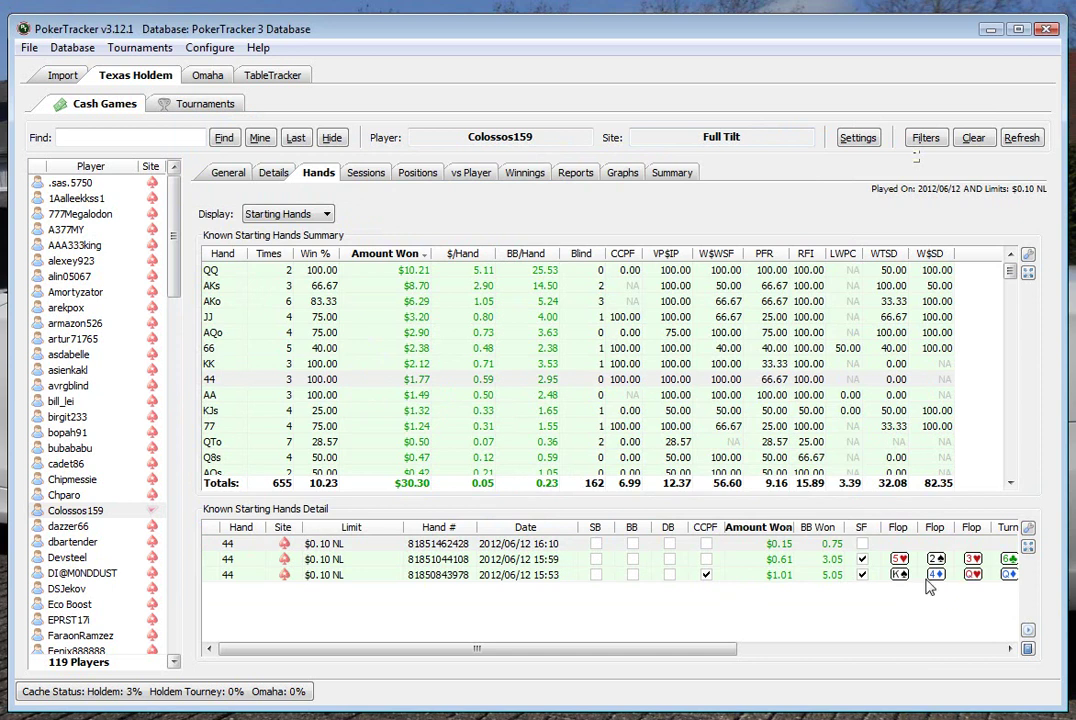
click(449, 395)
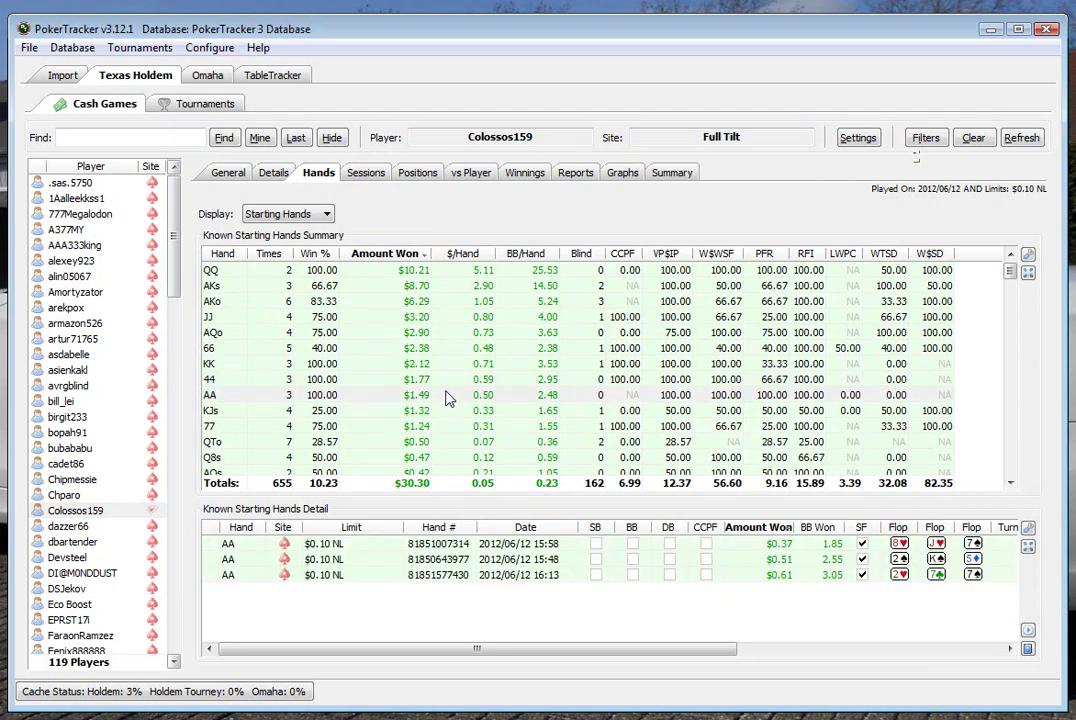
click(473, 411)
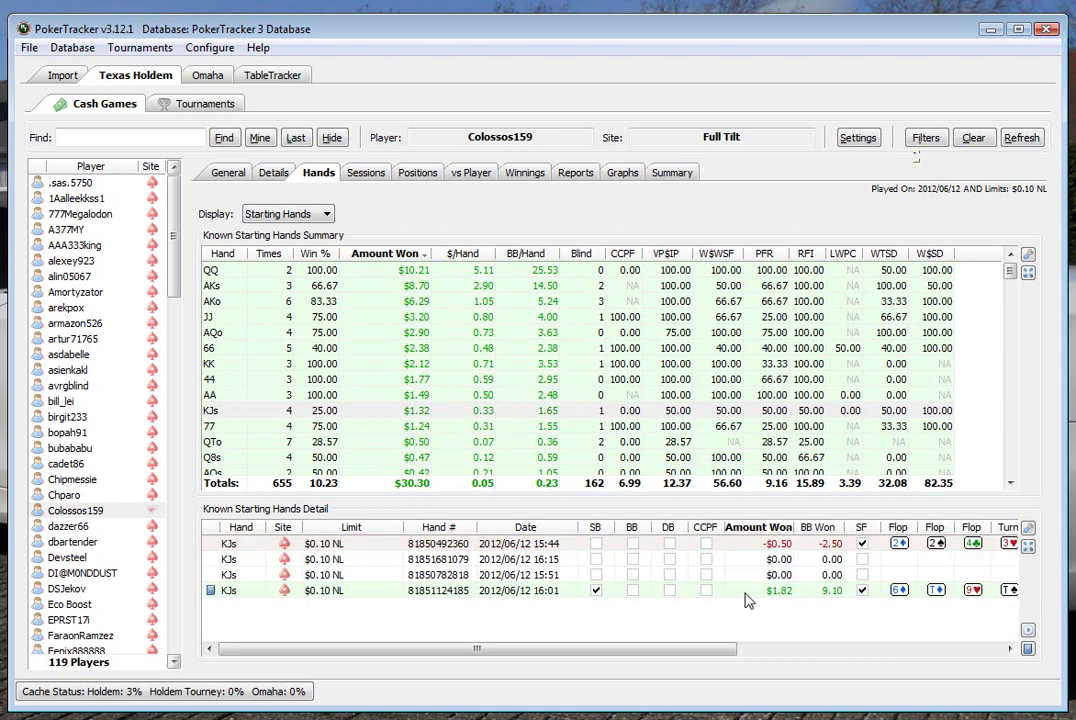
double_click(745, 593)
click(487, 173)
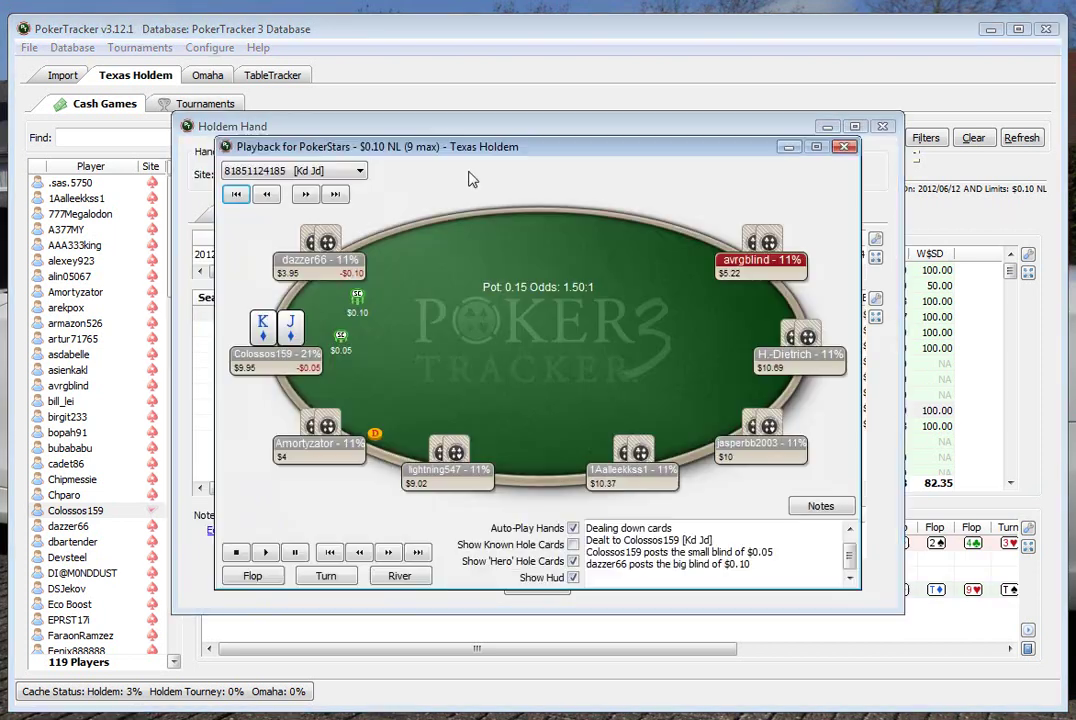
Step: Advance the KJs replay through the hero's $0.30 raise, the $0.60 re-raise and the call, with the big blind's HUD box moved above the seat
click(386, 555)
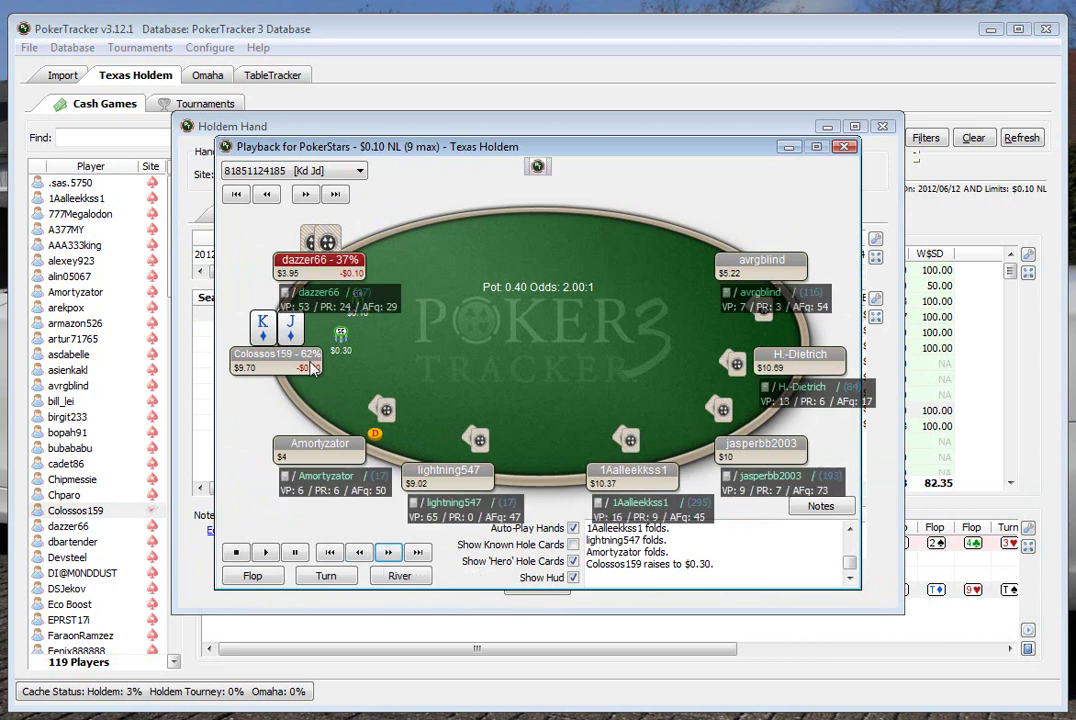
drag(320, 300, 376, 236)
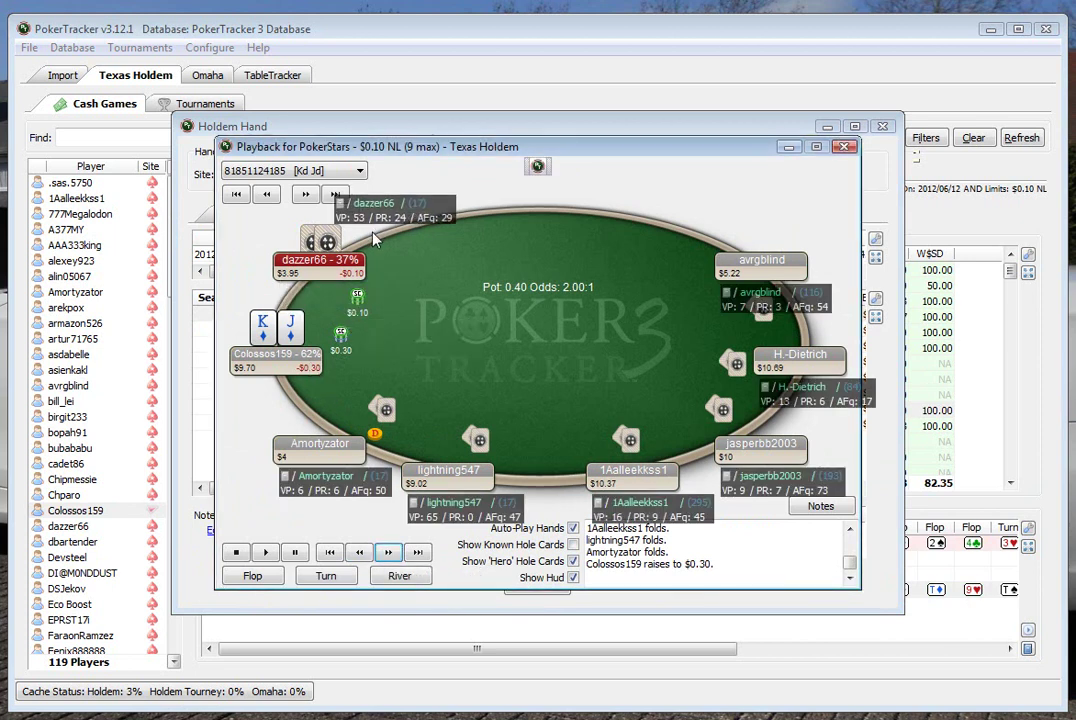
click(388, 553)
click(388, 553)
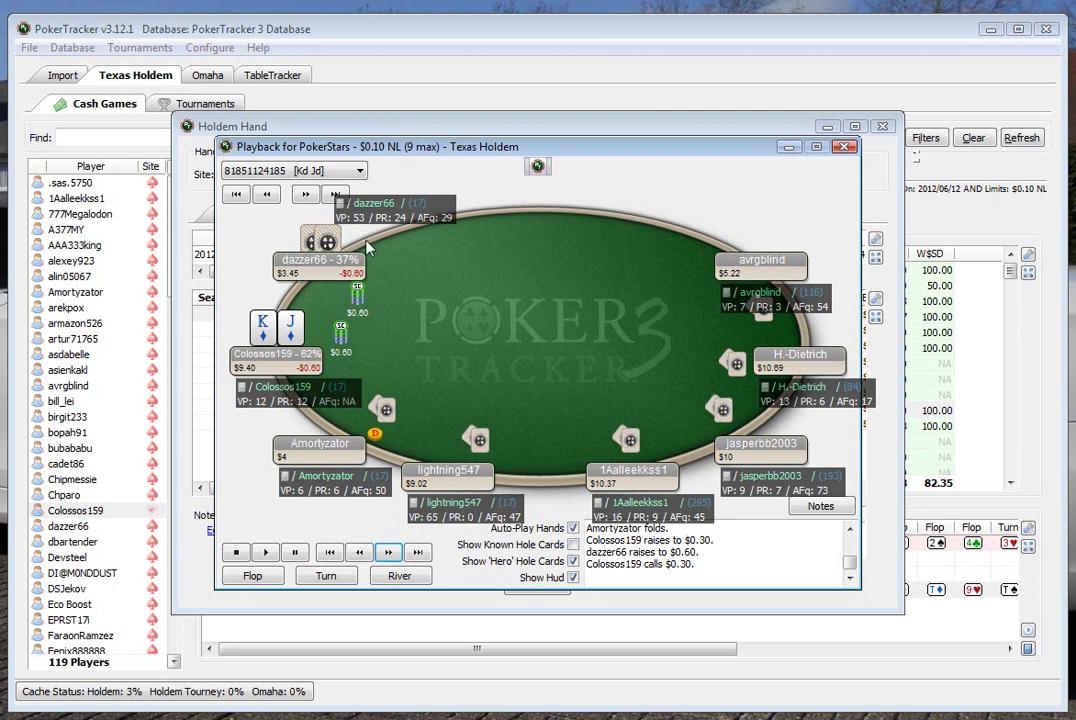
Step: Advance the KJs replay through the flop deal and both players' checks
click(390, 552)
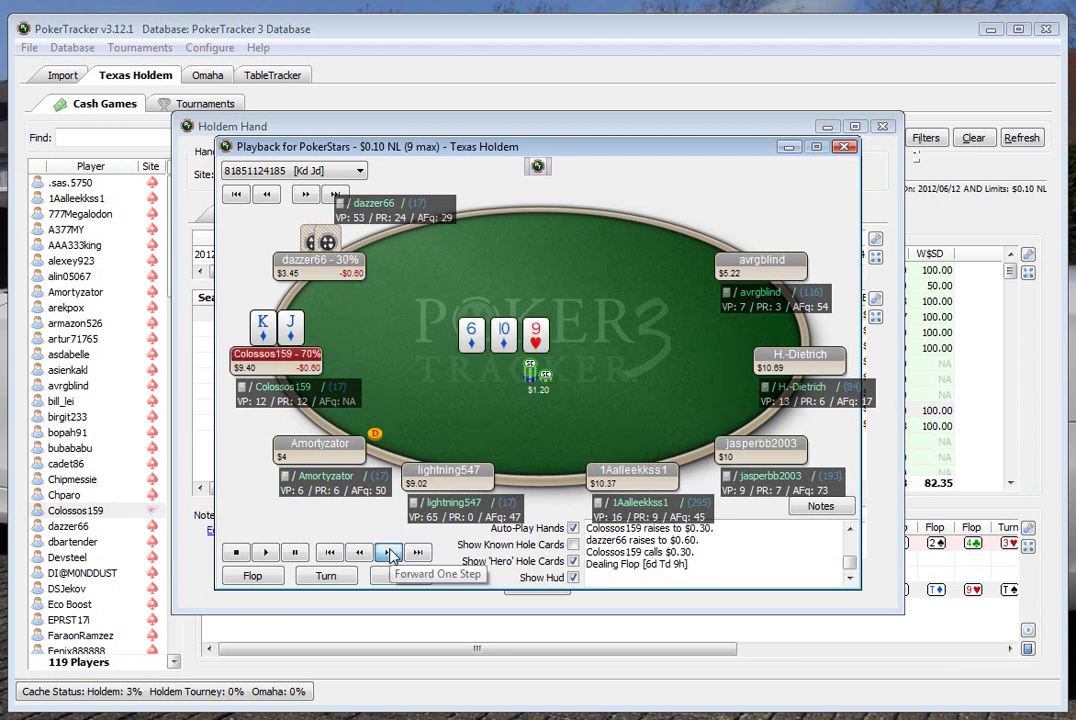
click(391, 553)
click(390, 553)
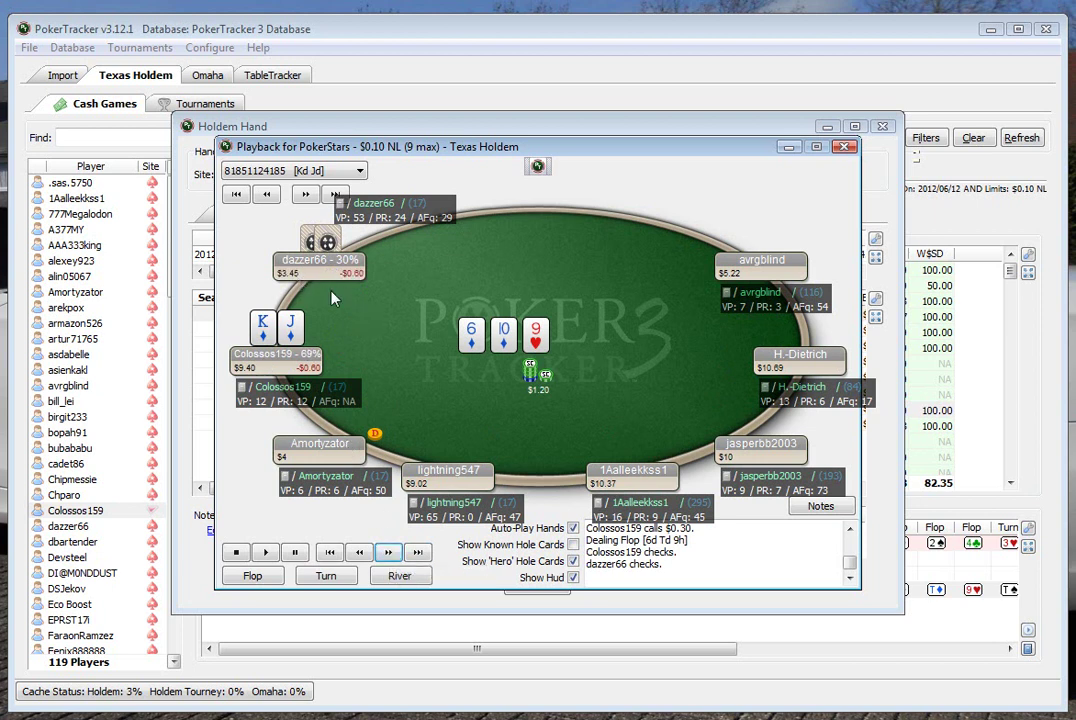
Step: Advance the KJs replay through the turn's $0.70 bet, the raise to $1.40 and the hero's call, up to the river card
click(390, 553)
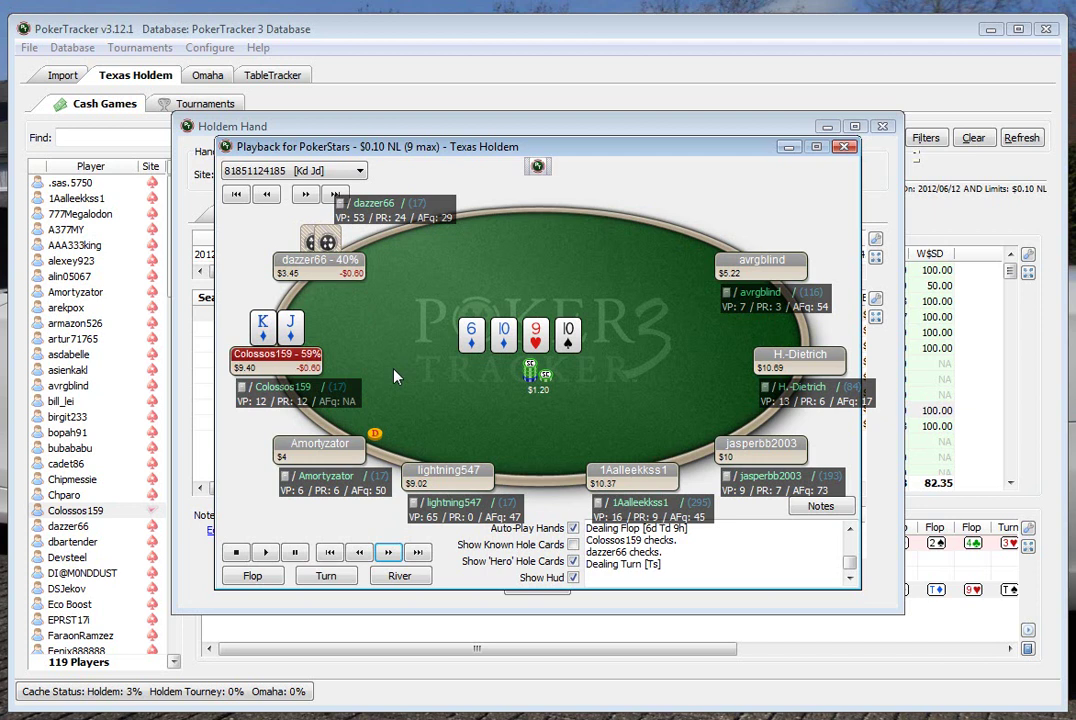
click(389, 553)
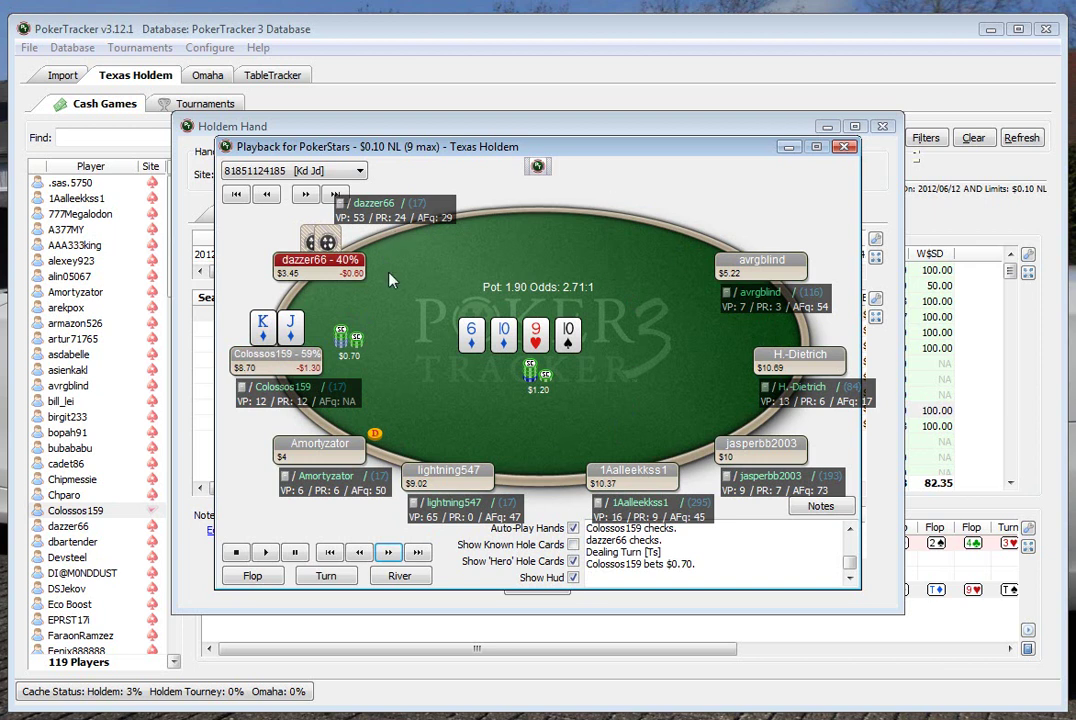
click(388, 553)
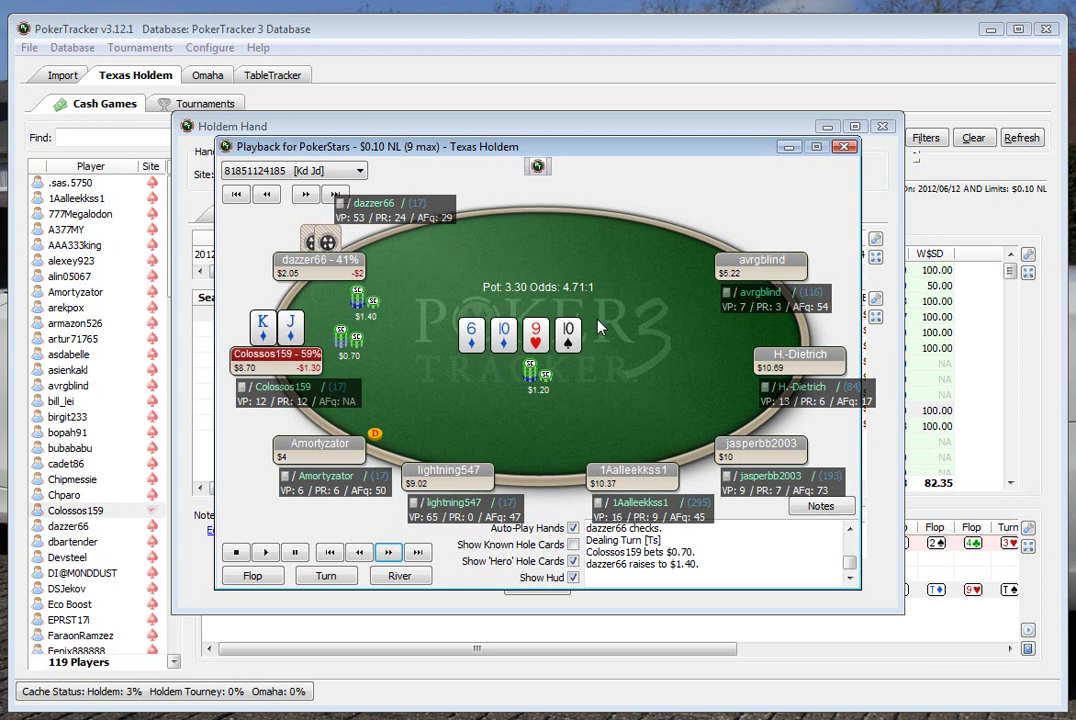
click(390, 553)
click(388, 553)
click(388, 553)
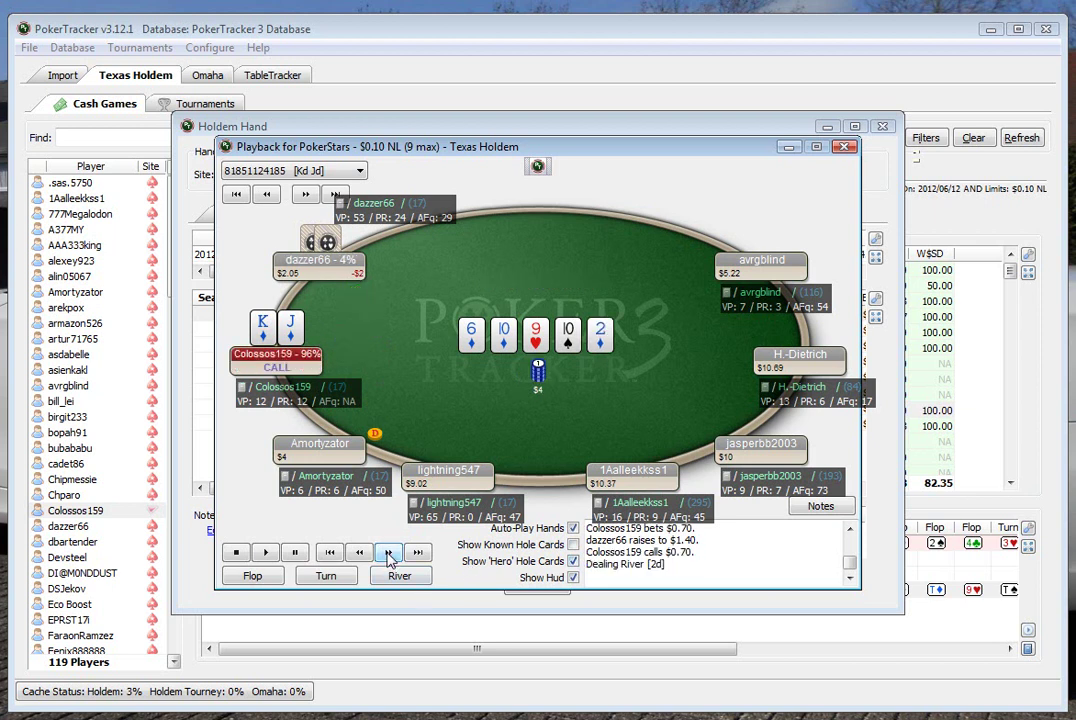
Step: Advance the KJs replay through both players' river checks and the showdown to the pot award
click(388, 556)
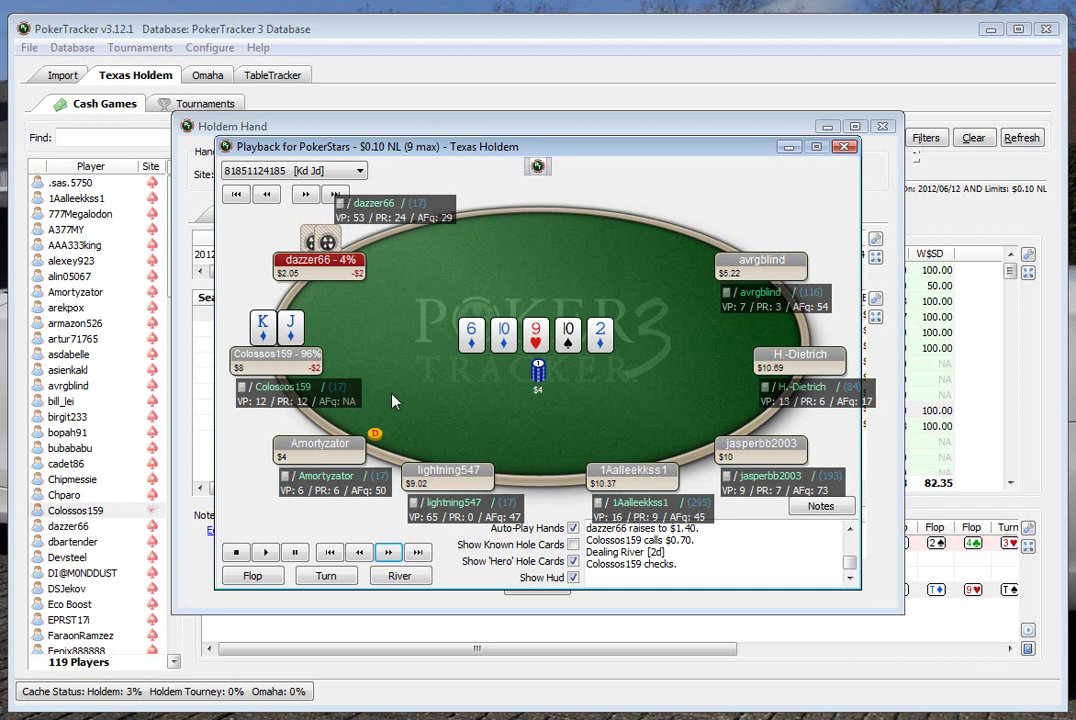
click(388, 553)
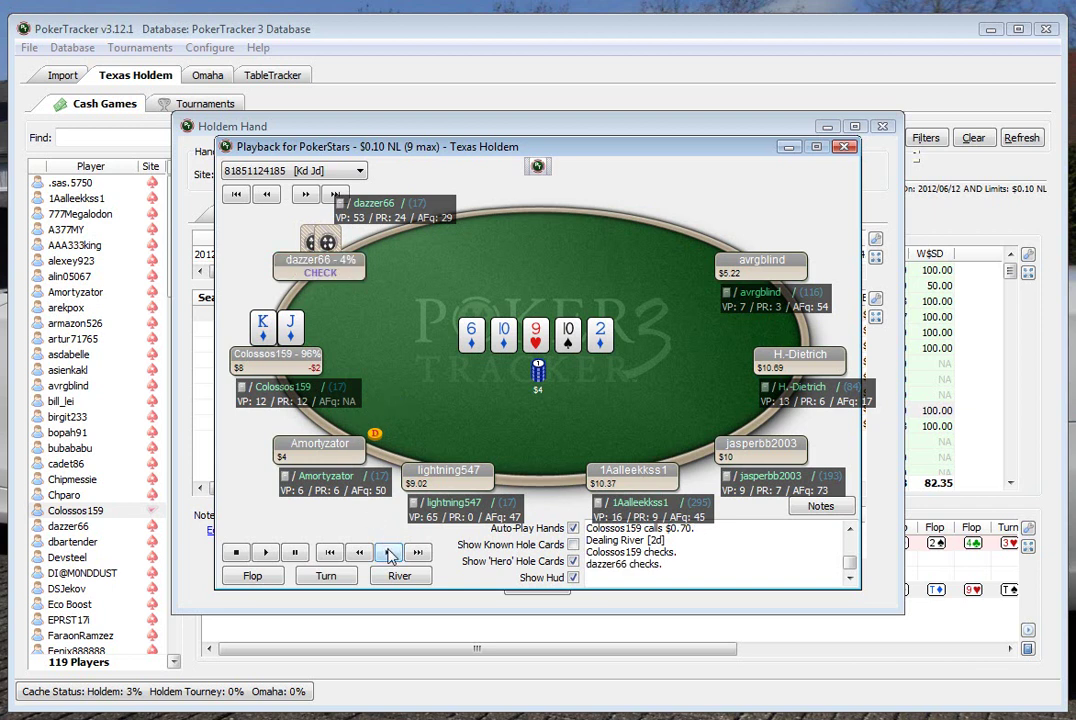
click(388, 553)
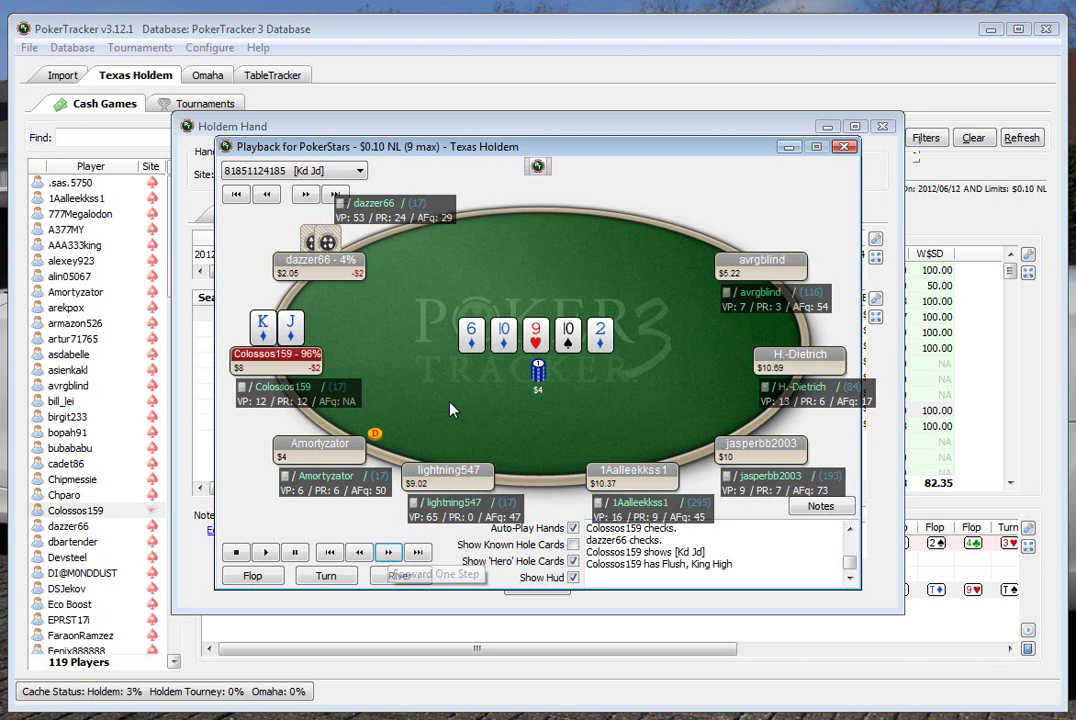
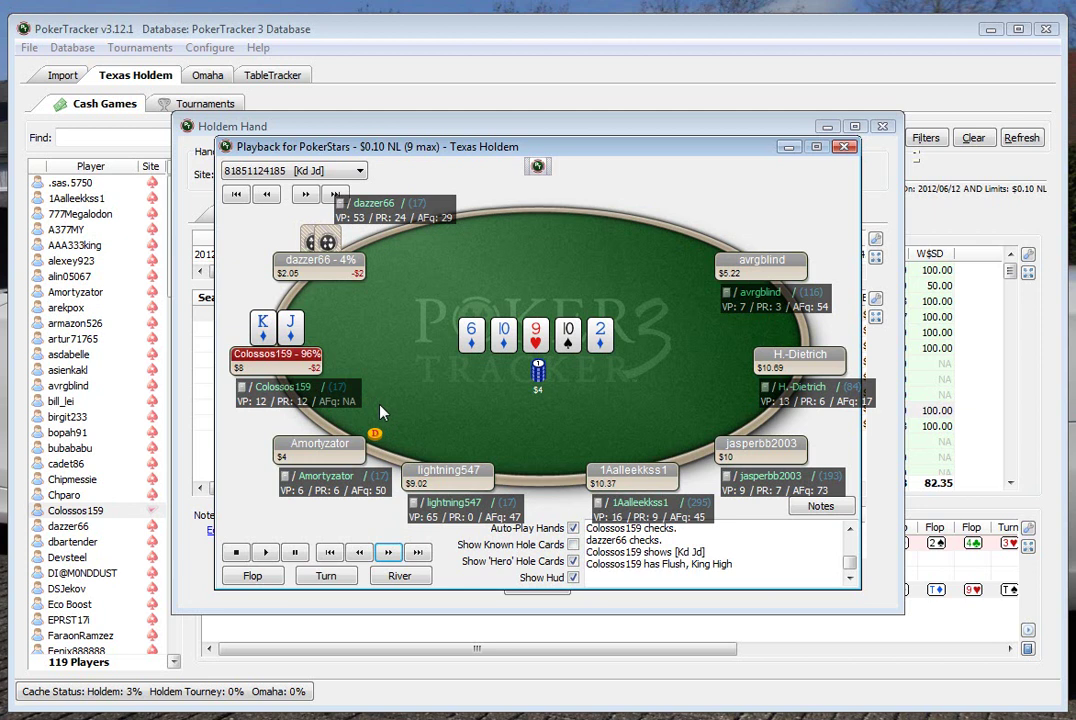
click(387, 556)
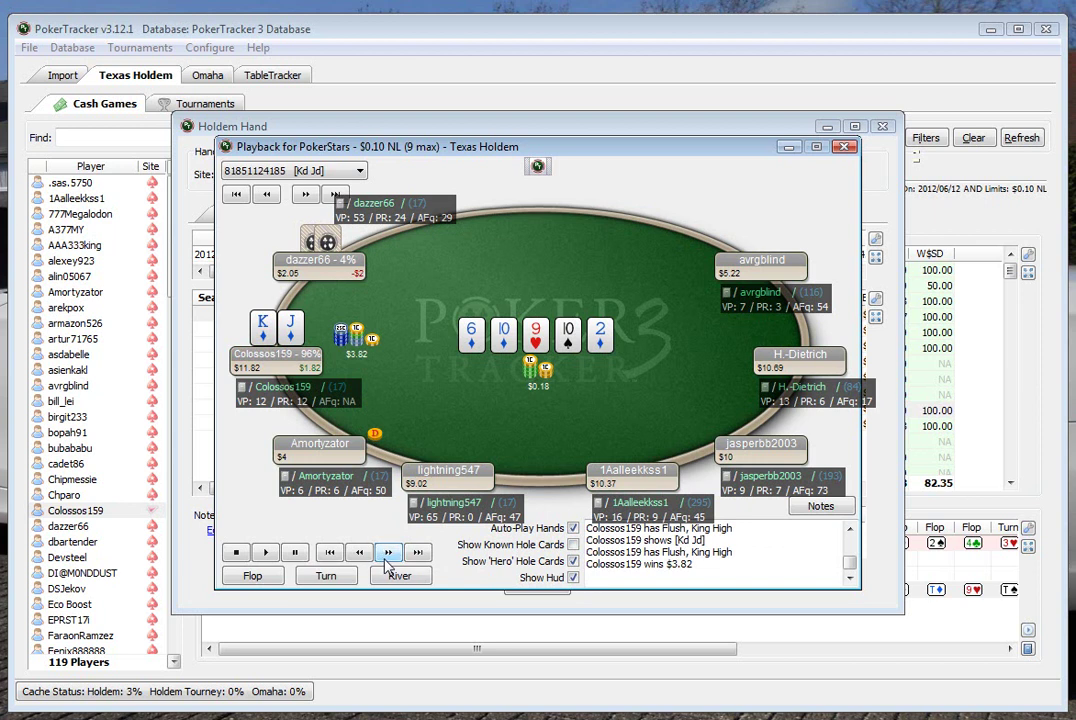
Step: Show the known hole cards, move the big blind's HUD box higher above the seat, and close the KJs replay and hand details
click(573, 545)
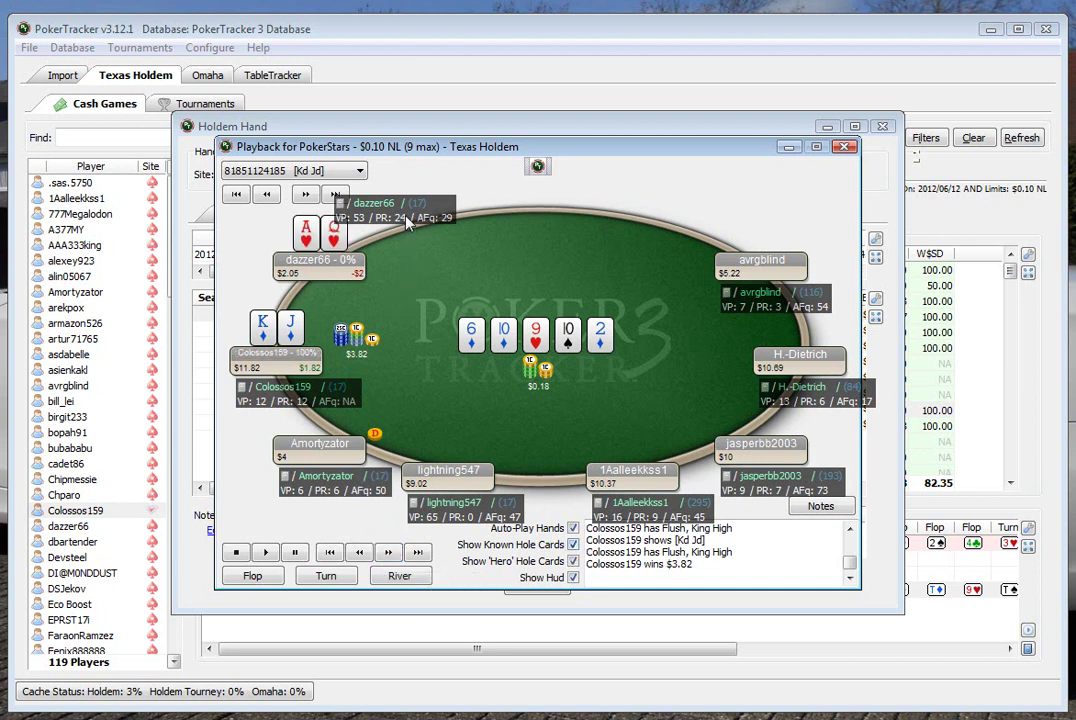
drag(407, 222, 411, 188)
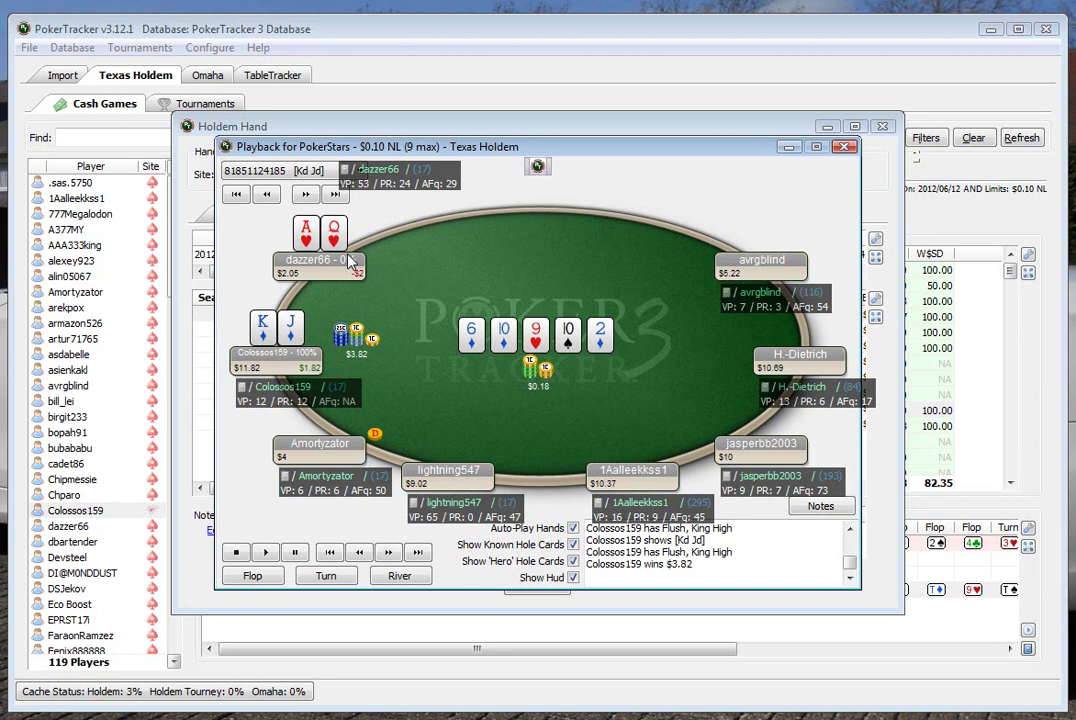
click(236, 553)
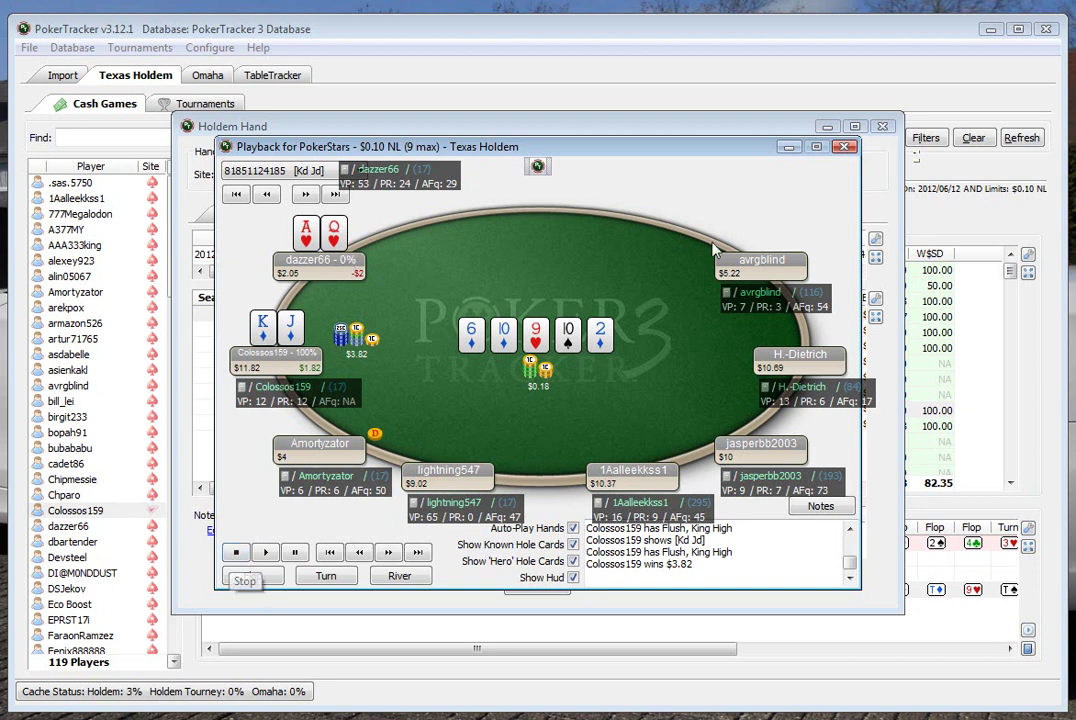
click(845, 147)
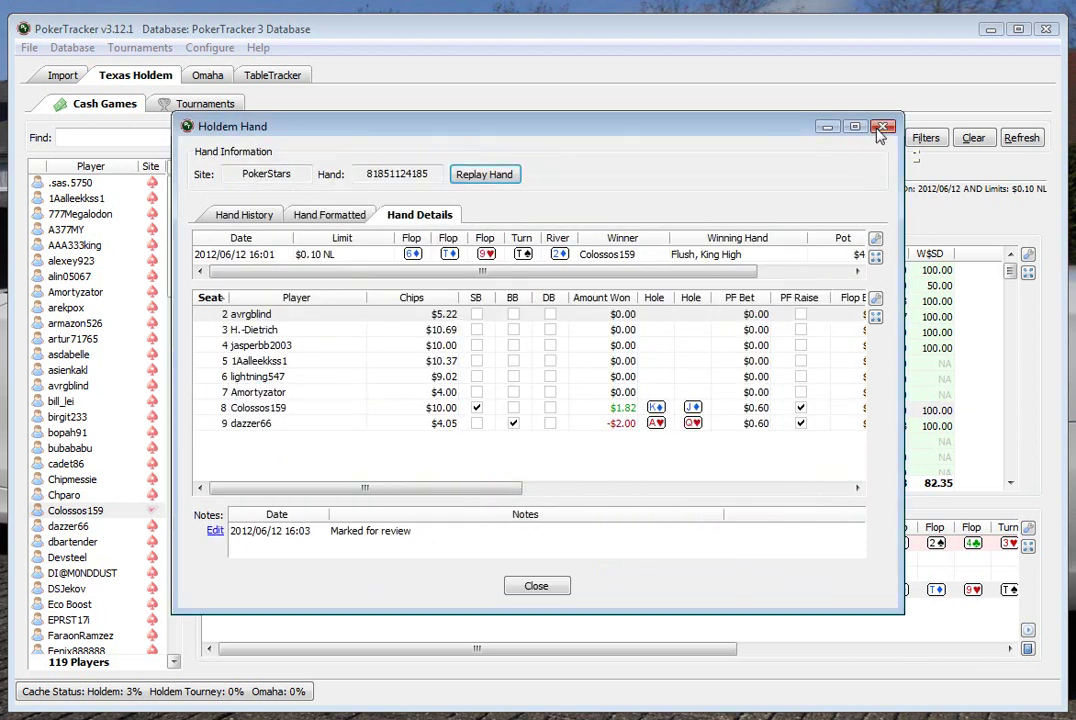
click(882, 127)
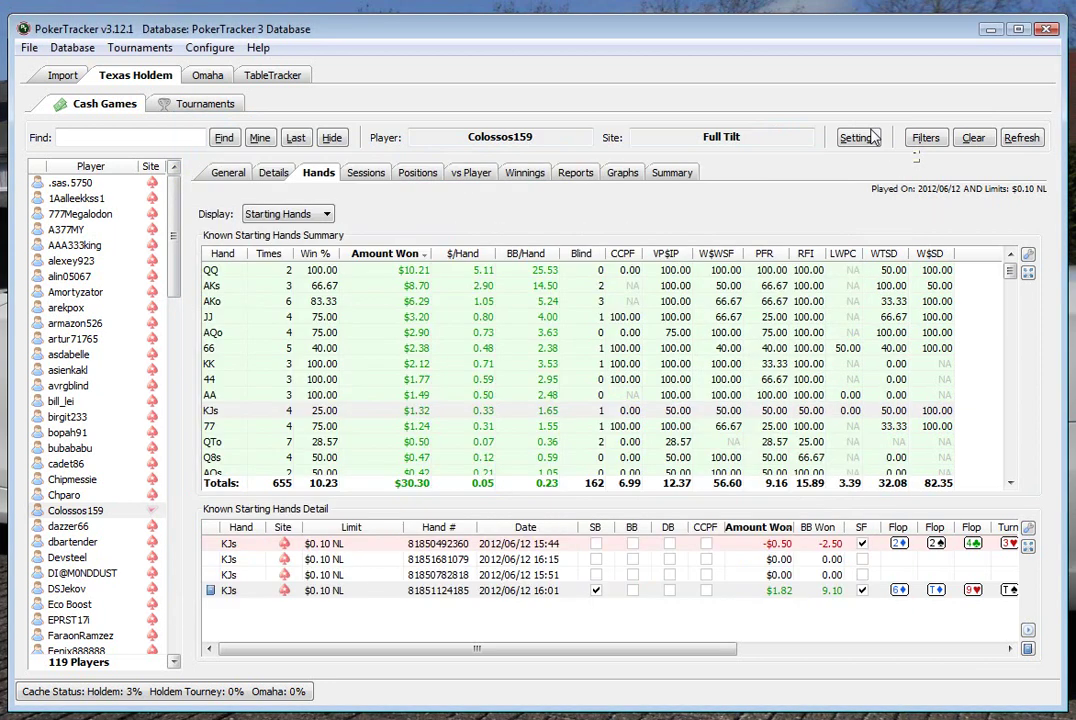
Step: Look through the hand lists for 77, QTo, Q8s, AQs, Q5s, 55, KQo, 99 and KTo
click(322, 427)
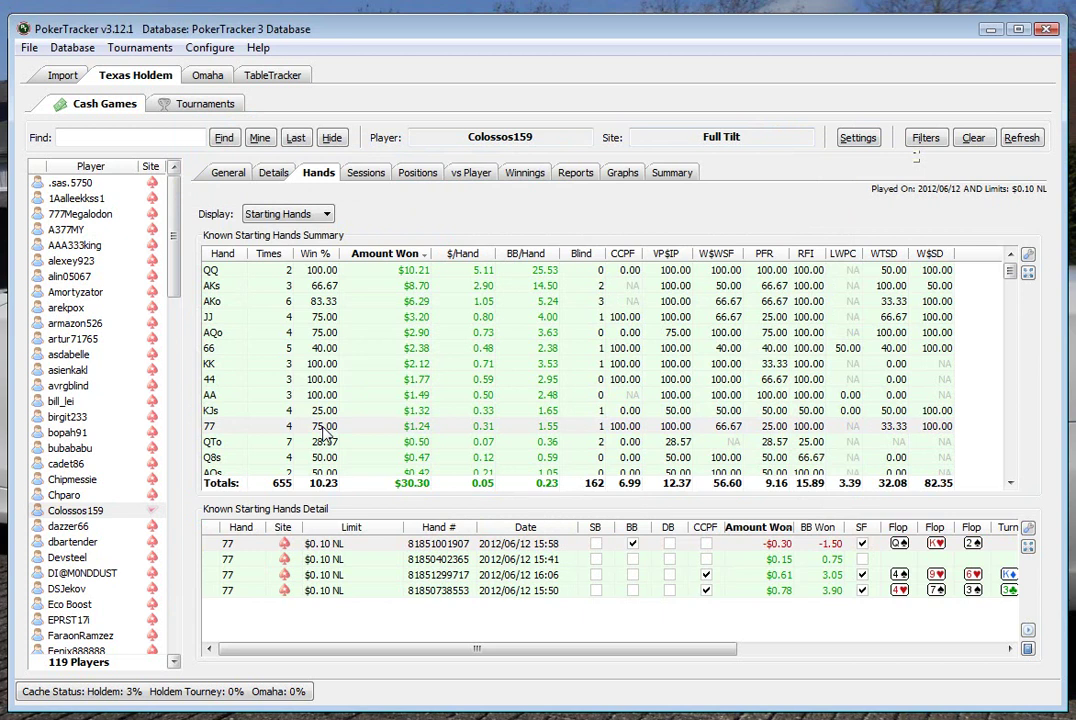
click(372, 443)
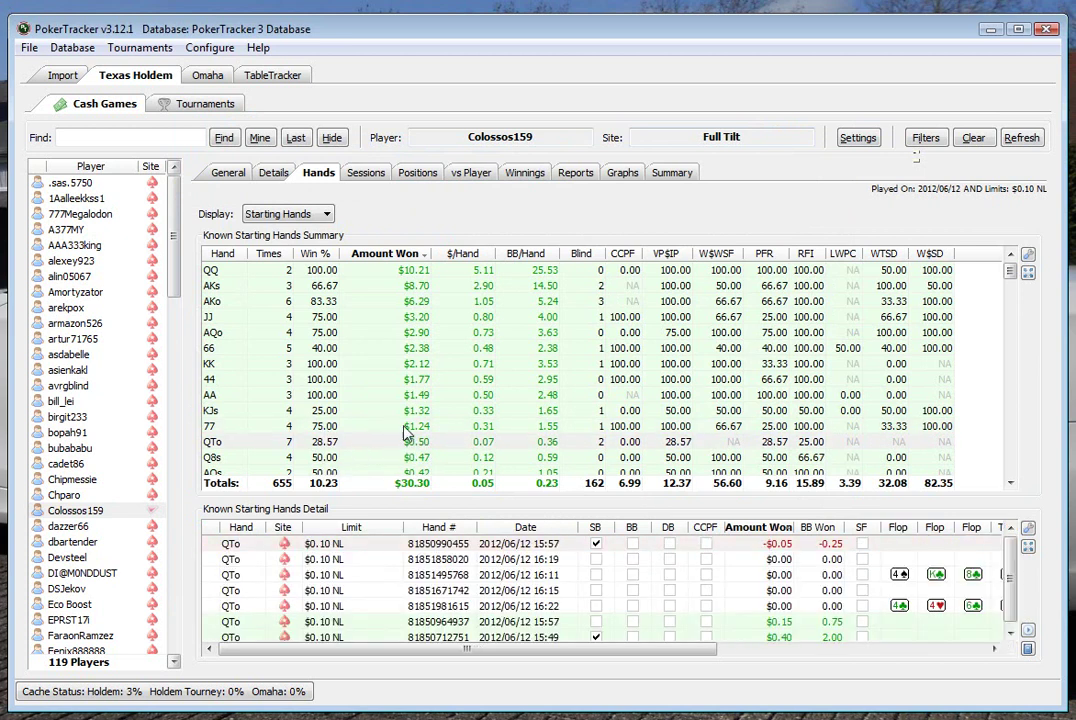
scroll(400, 435, down, 2)
click(466, 364)
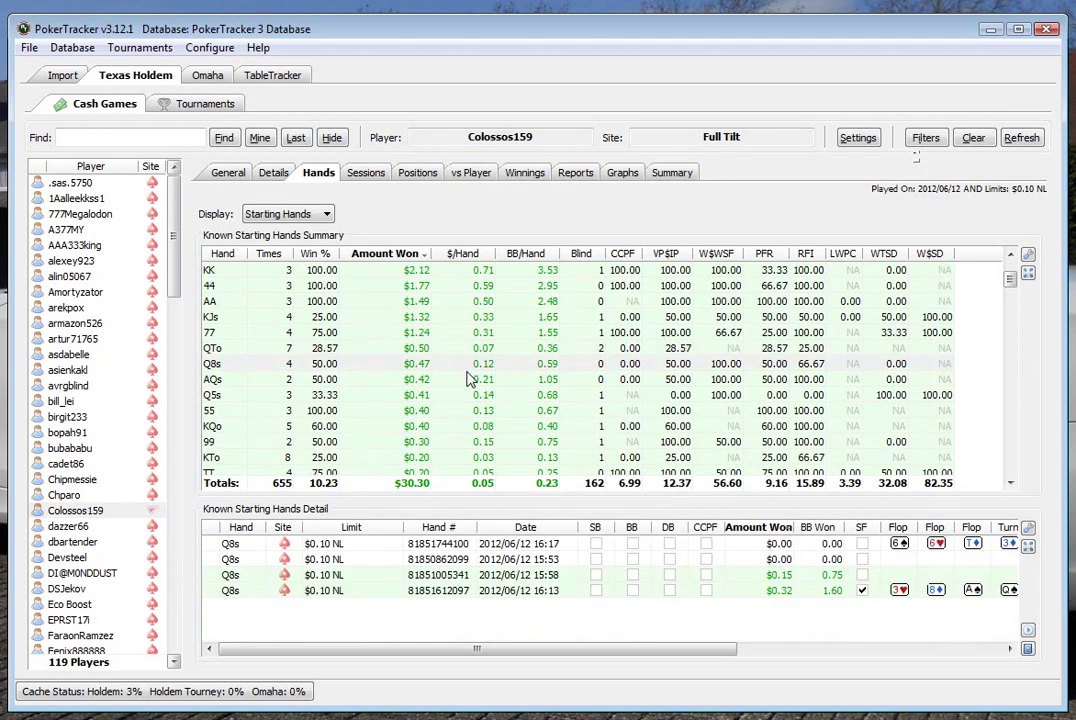
click(470, 379)
click(473, 394)
click(466, 410)
click(466, 426)
click(466, 443)
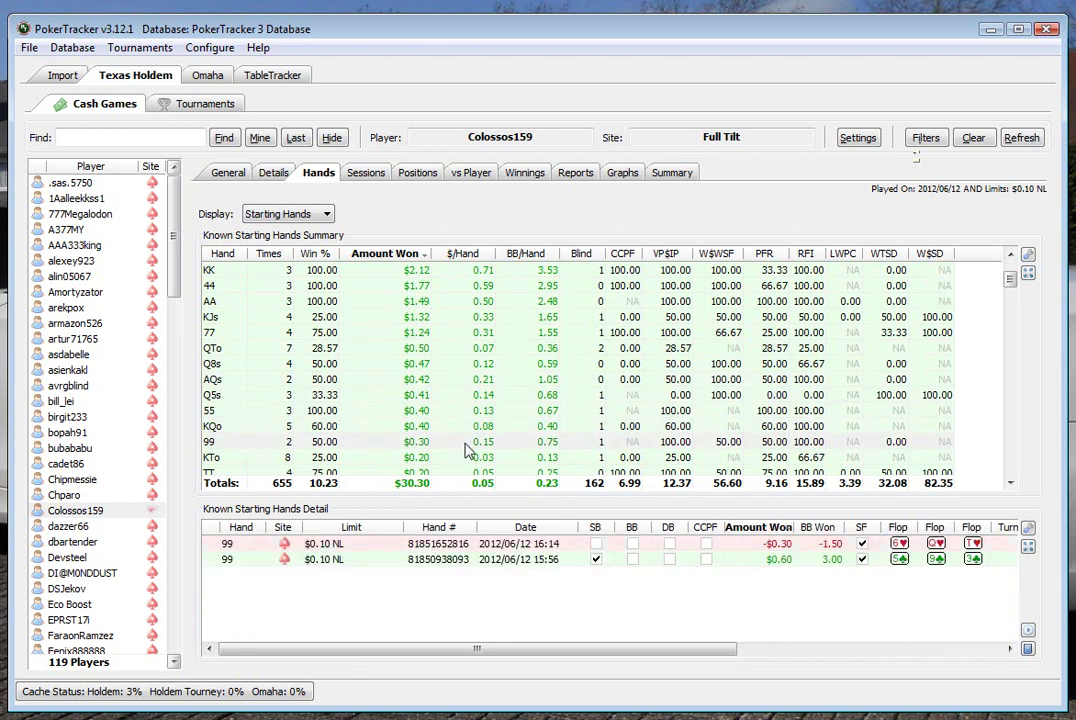
click(468, 457)
Step: Look through the TT and JTs hand lists and start replaying the $0.60 TT win
scroll(466, 441, down, 3)
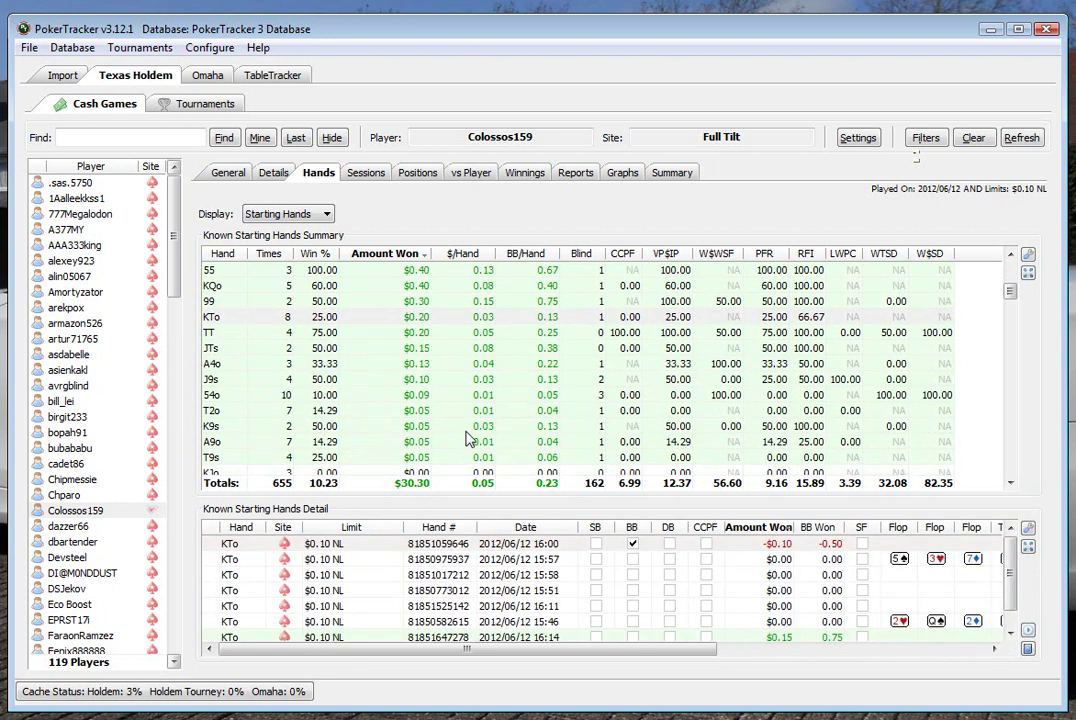
click(462, 333)
click(459, 349)
click(461, 333)
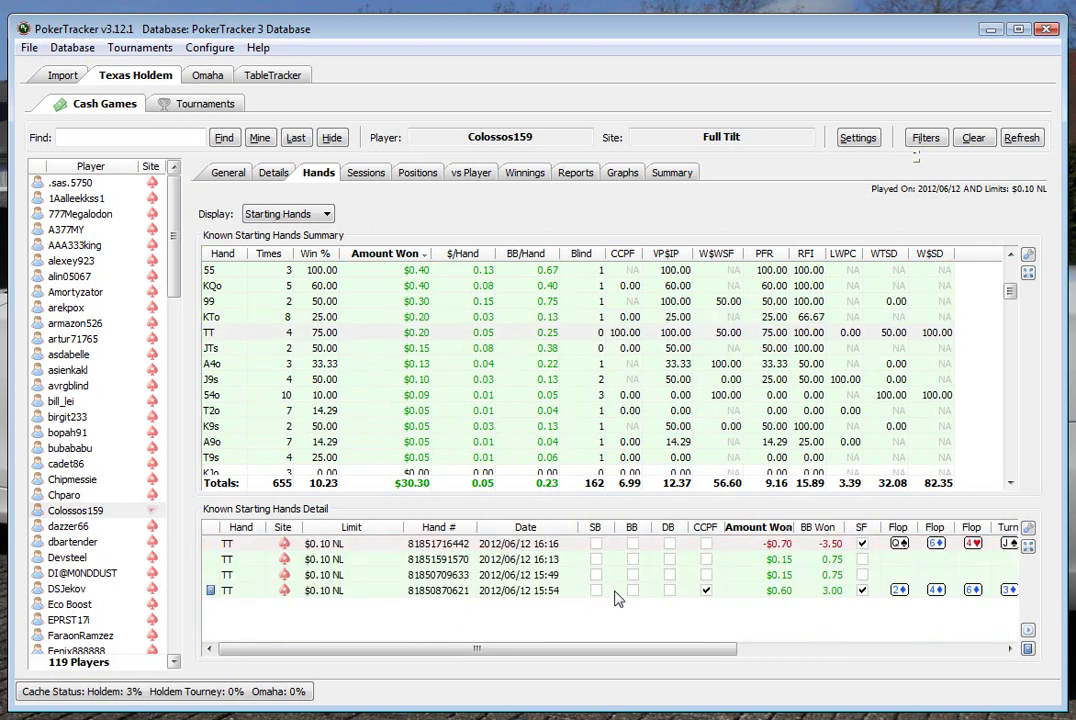
double_click(614, 591)
click(481, 176)
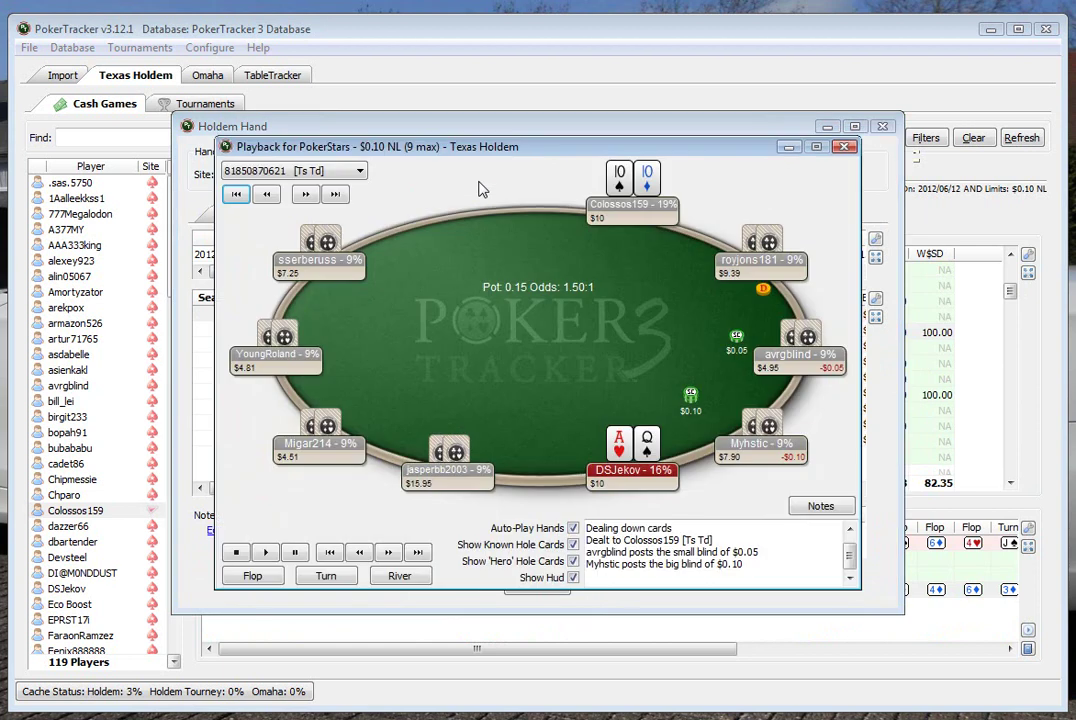
Step: Advance the TT replay through the hero's $0.50 preflop call to the flop, with the hero's and button's HUD boxes moved beside the hero's cards
click(390, 553)
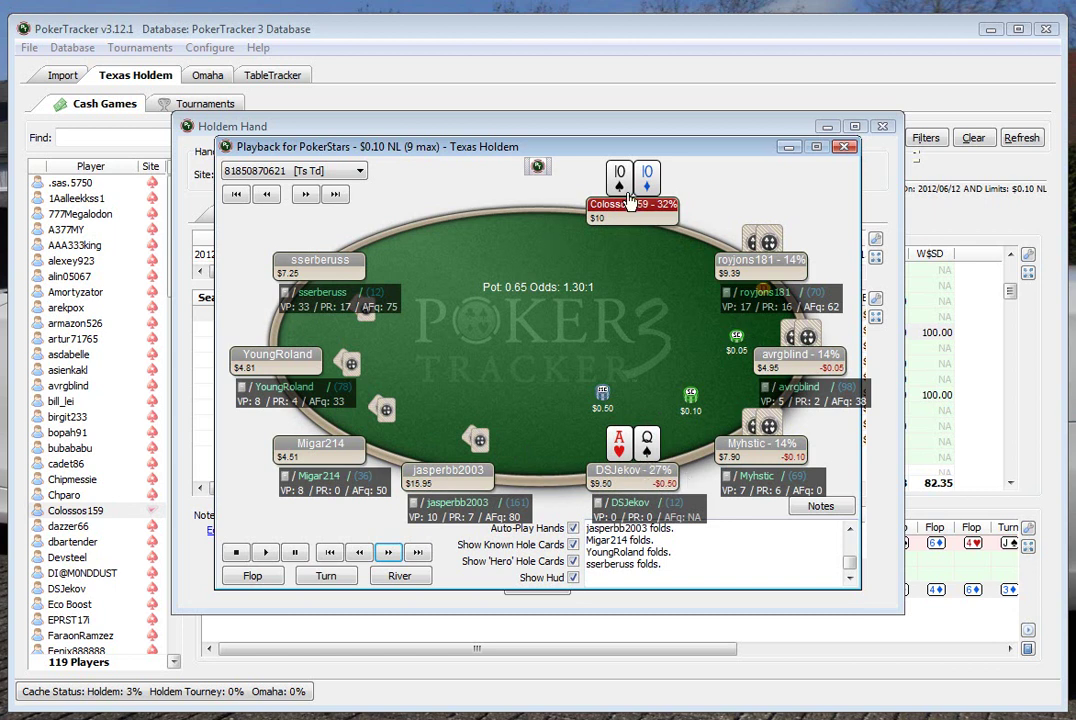
drag(752, 242, 723, 160)
drag(622, 254, 471, 191)
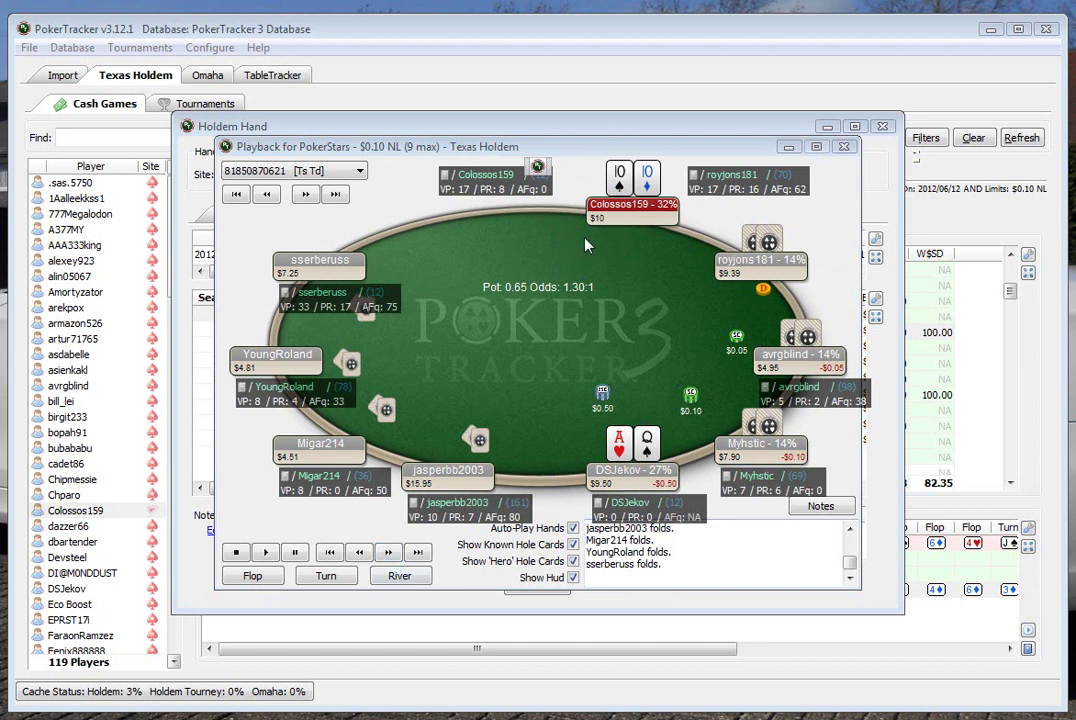
click(388, 552)
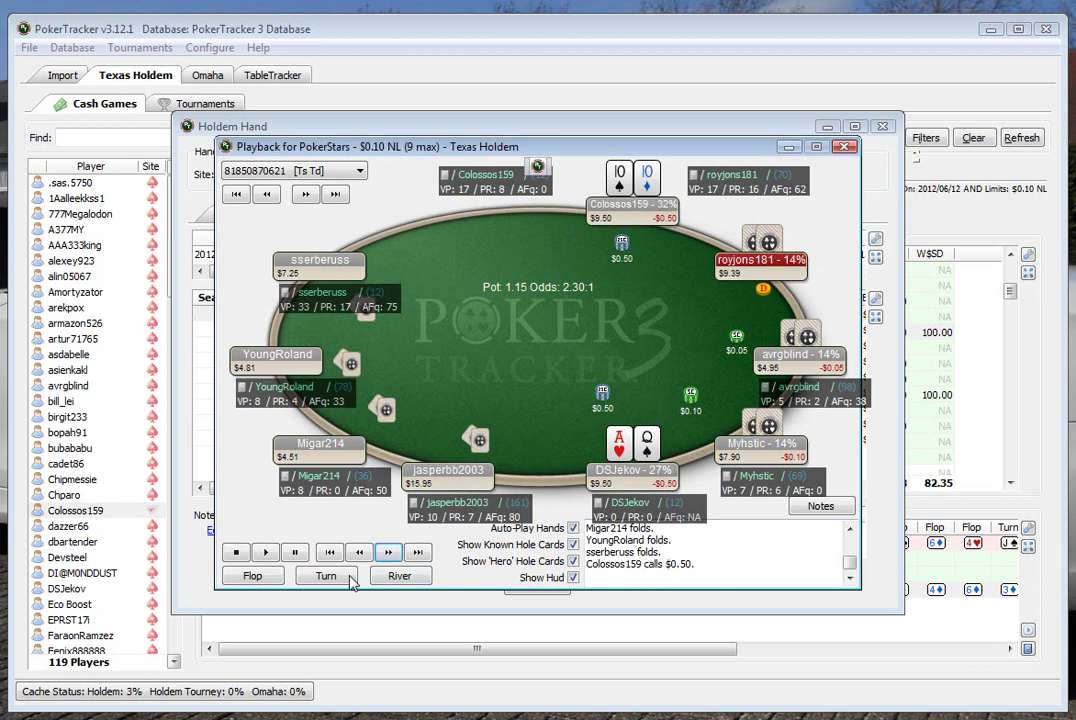
click(388, 552)
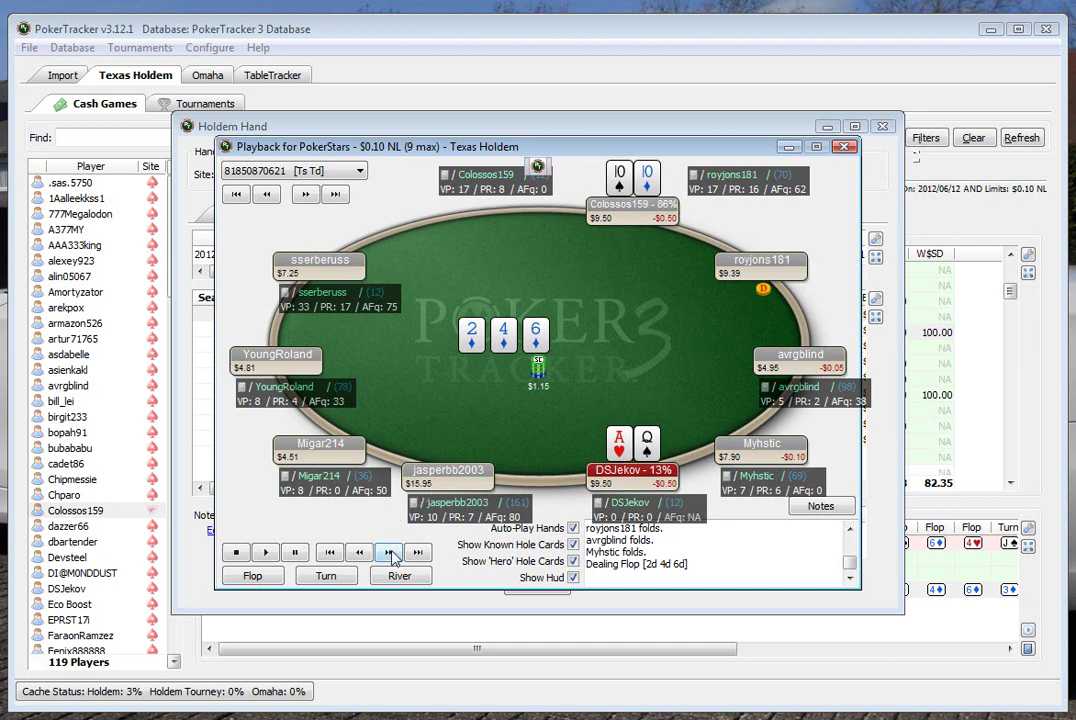
Step: Advance the TT replay through both flop checks to the turn card, with the known hole cards hidden
click(389, 553)
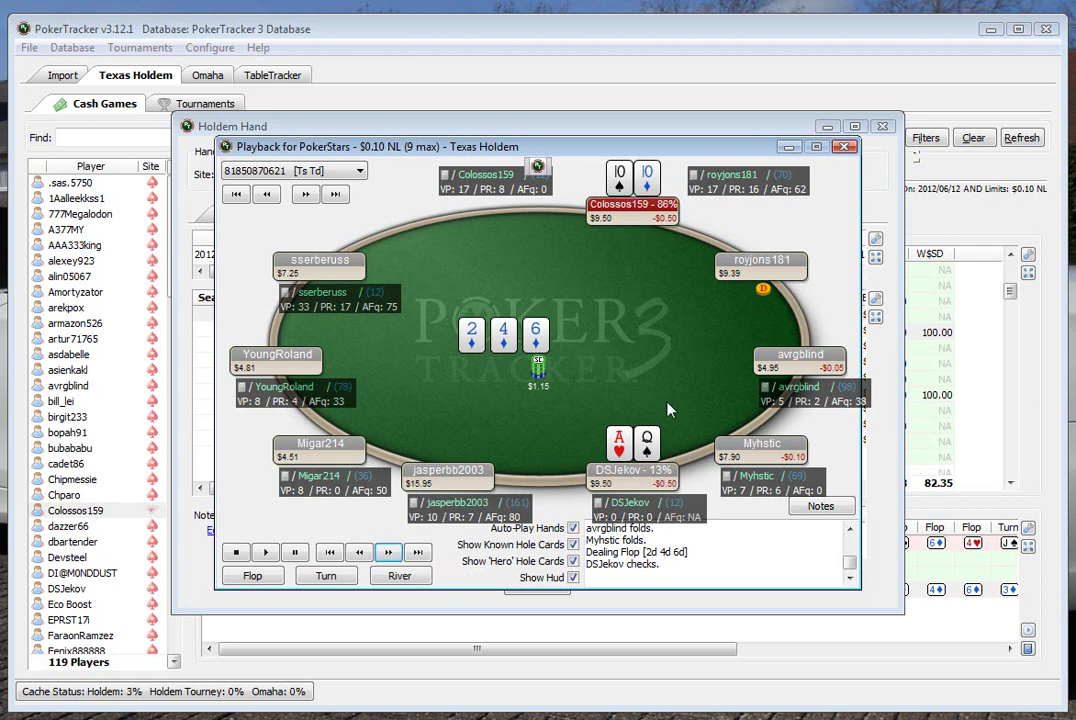
click(573, 545)
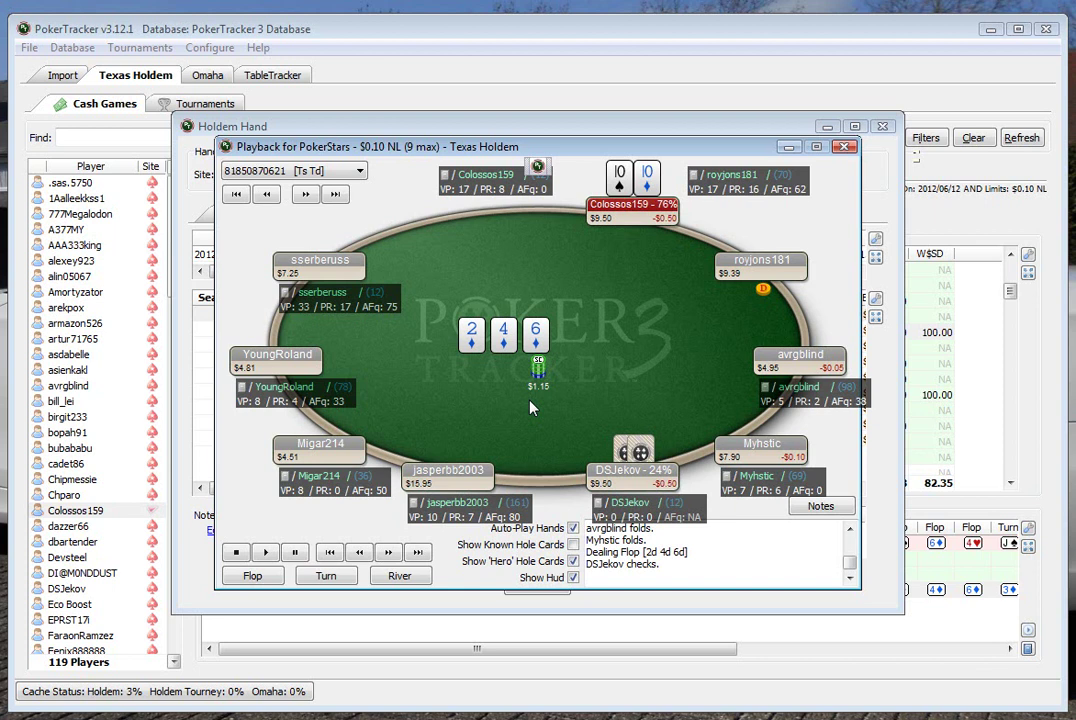
click(389, 553)
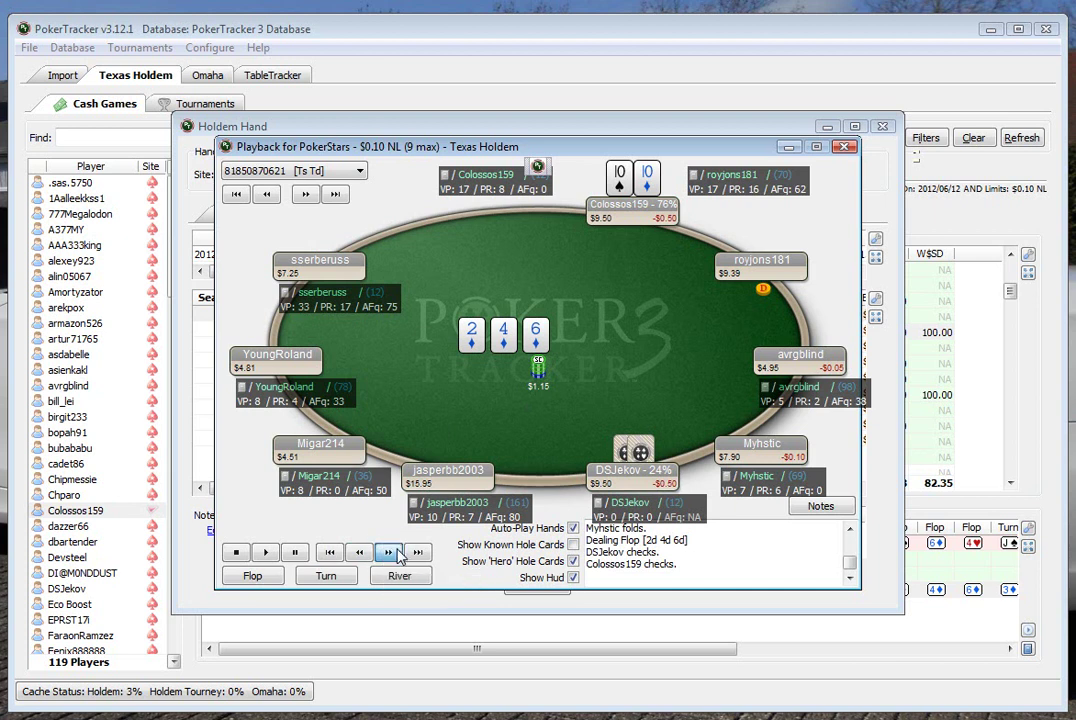
click(389, 553)
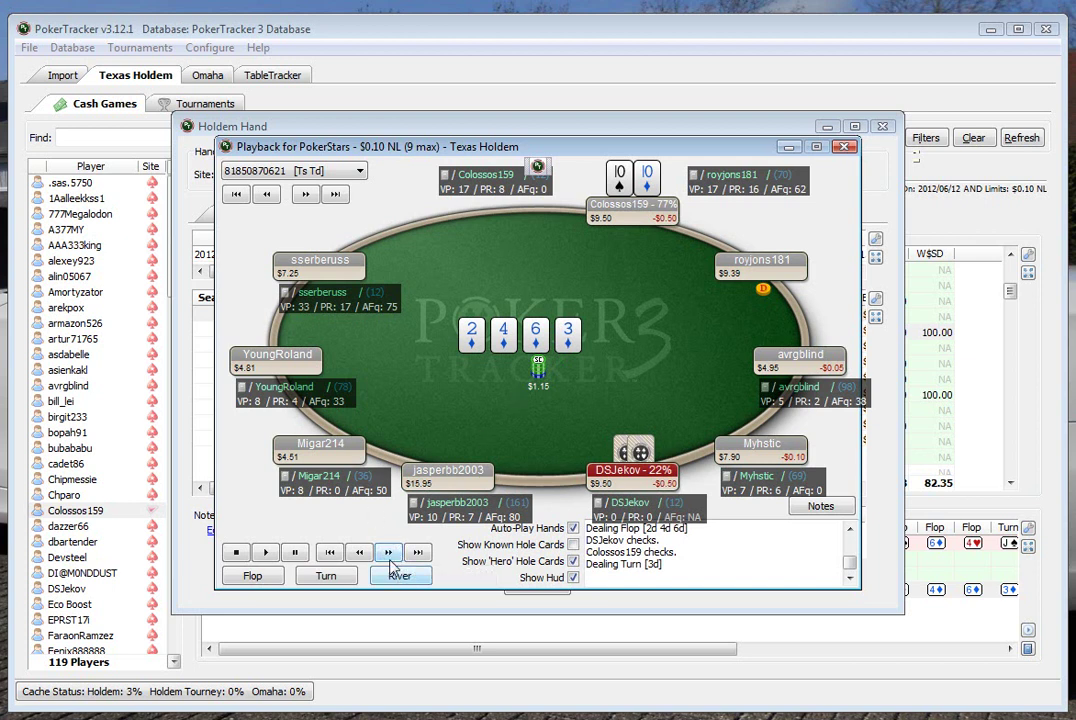
Step: Advance the TT replay through both players' turn checks to the river card
click(390, 556)
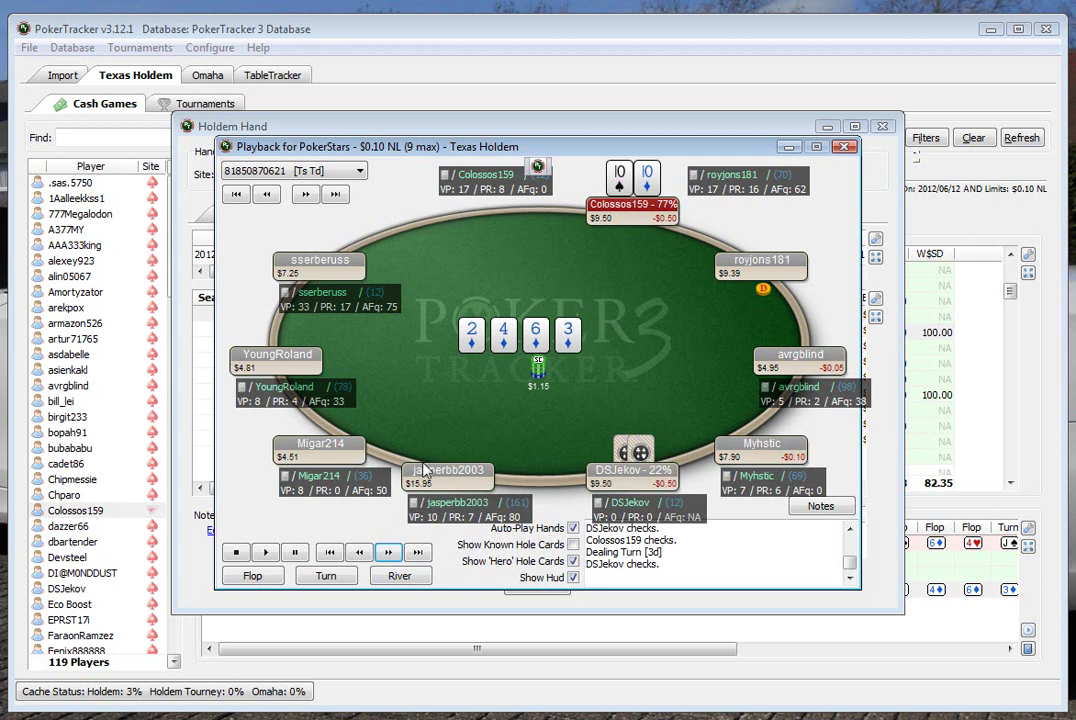
click(390, 553)
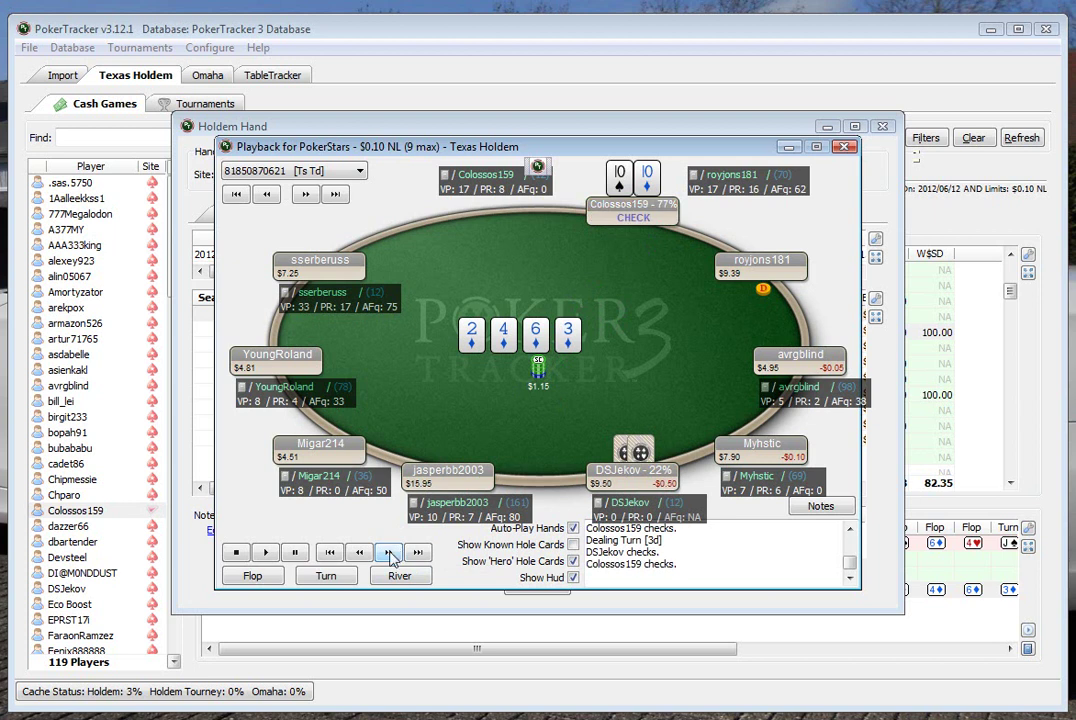
click(390, 555)
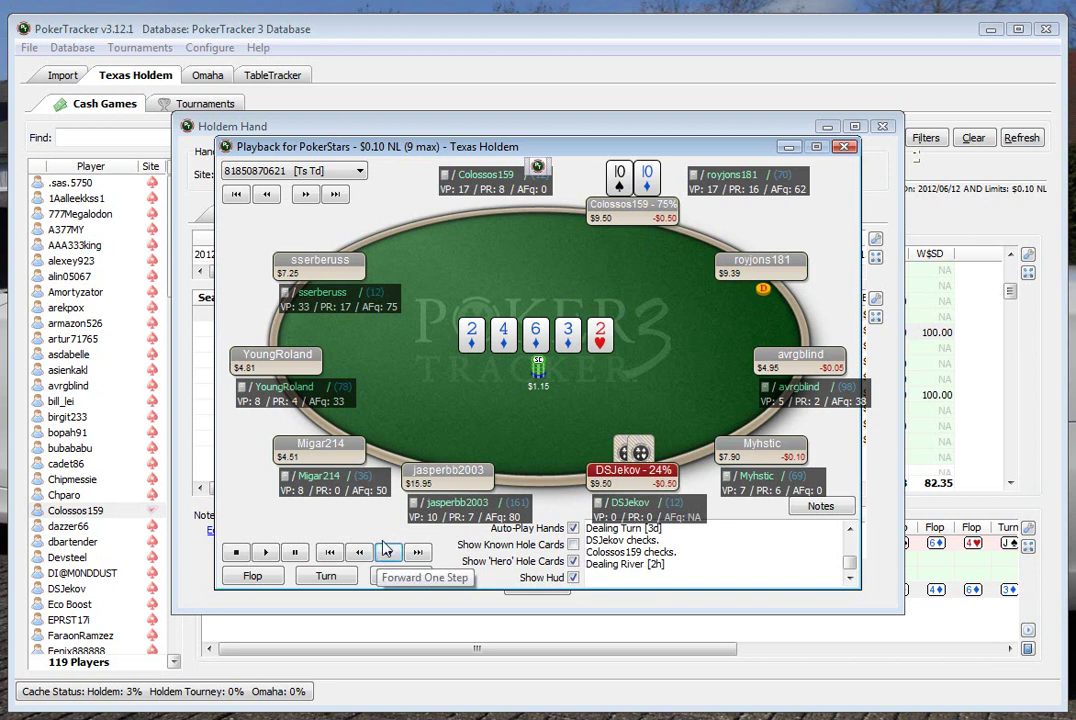
Step: Advance the TT replay through both players' river checks and into the showdown
click(388, 553)
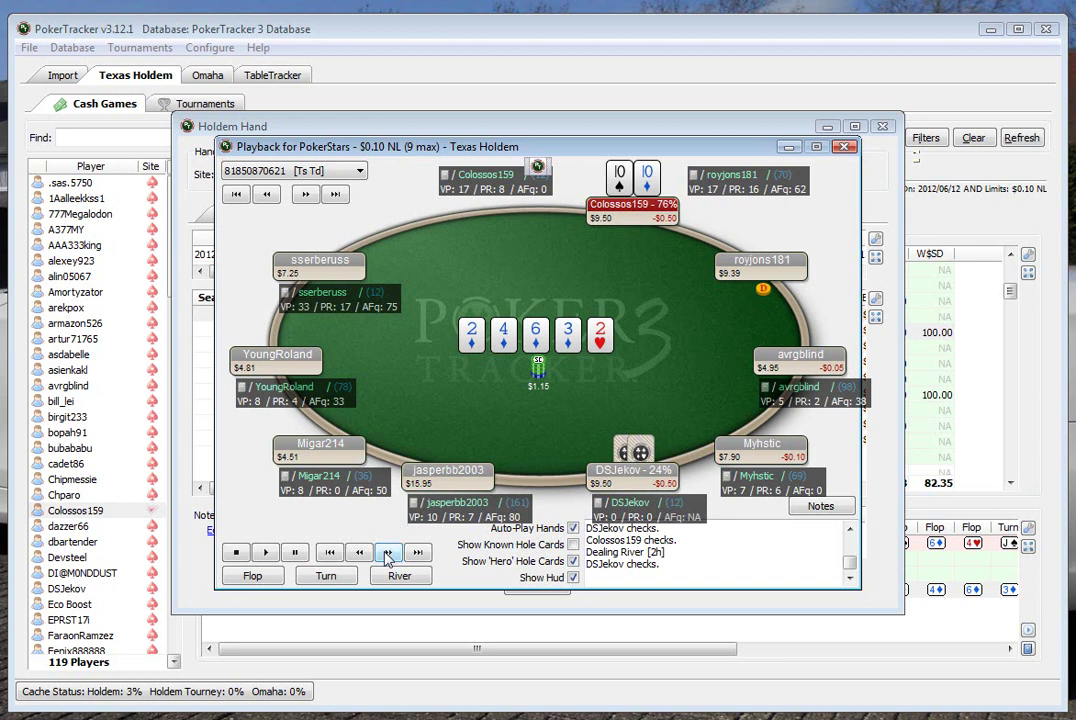
click(388, 552)
click(388, 552)
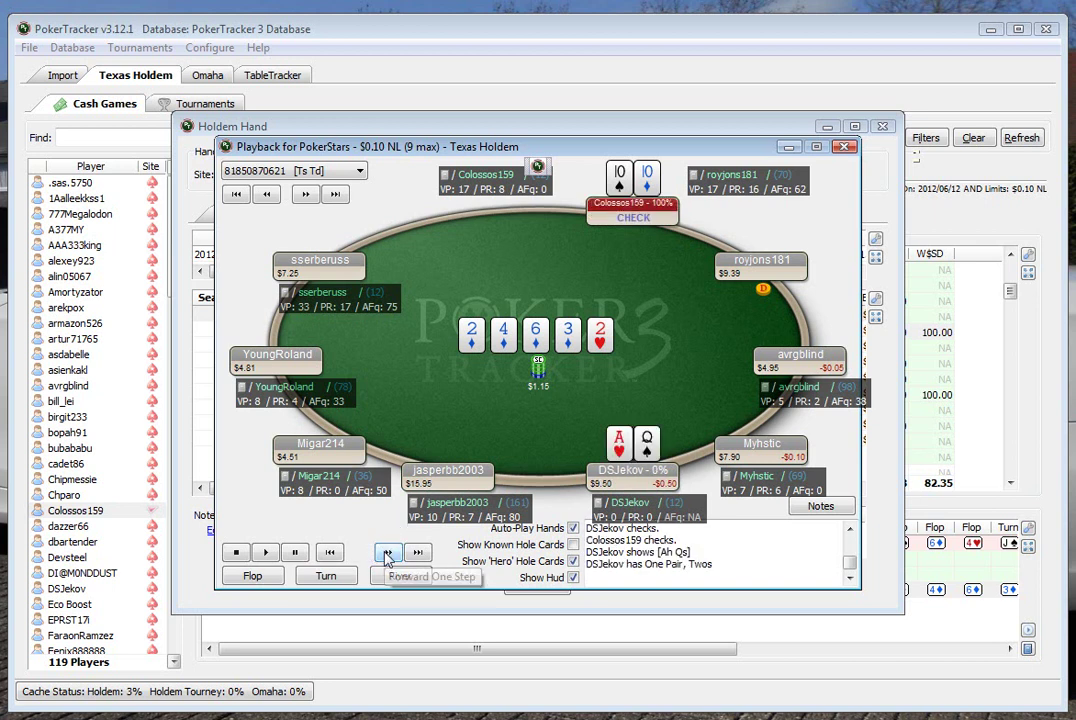
click(388, 552)
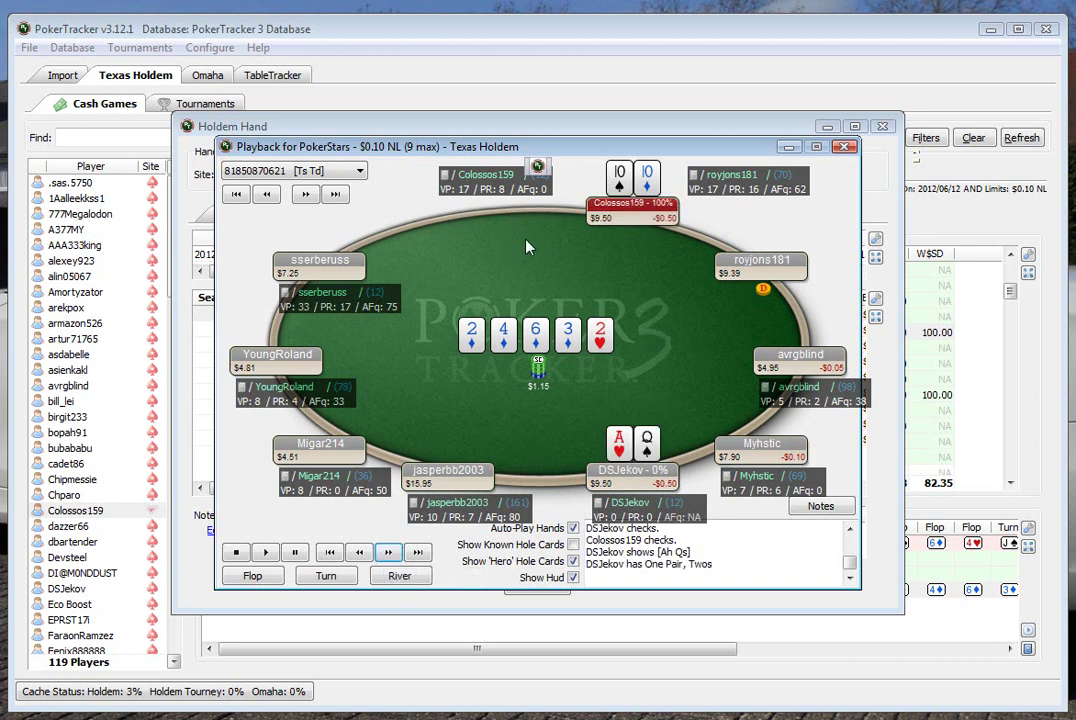
click(388, 553)
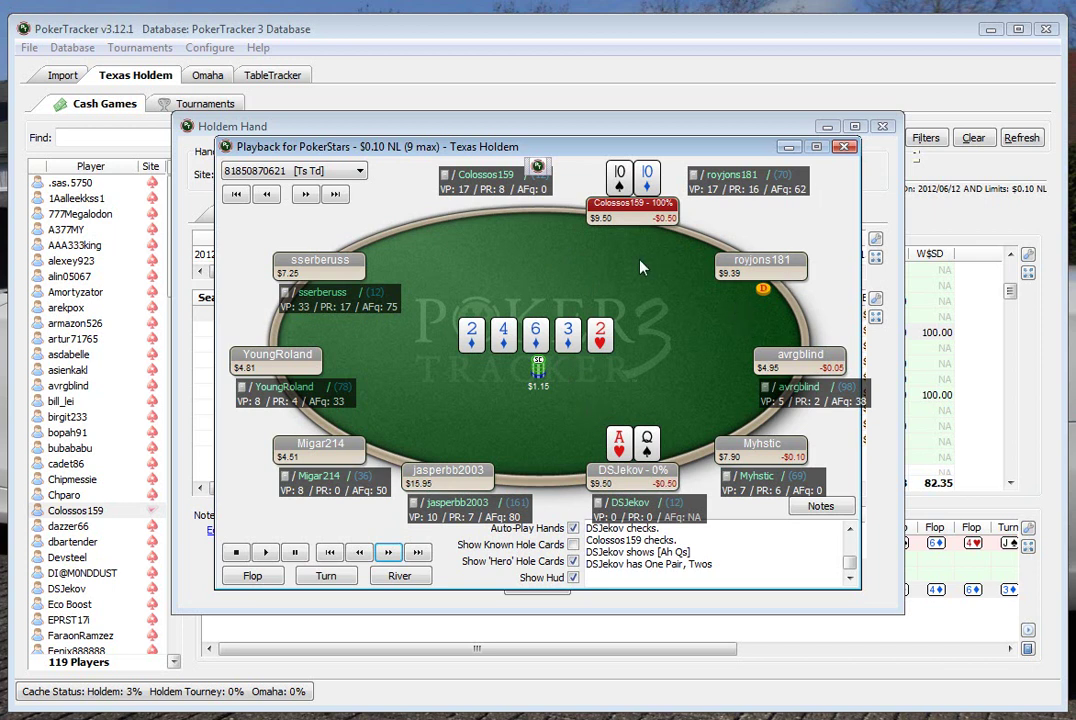
Step: Close the TT replay and hand details, and view the JTs hand list
click(845, 148)
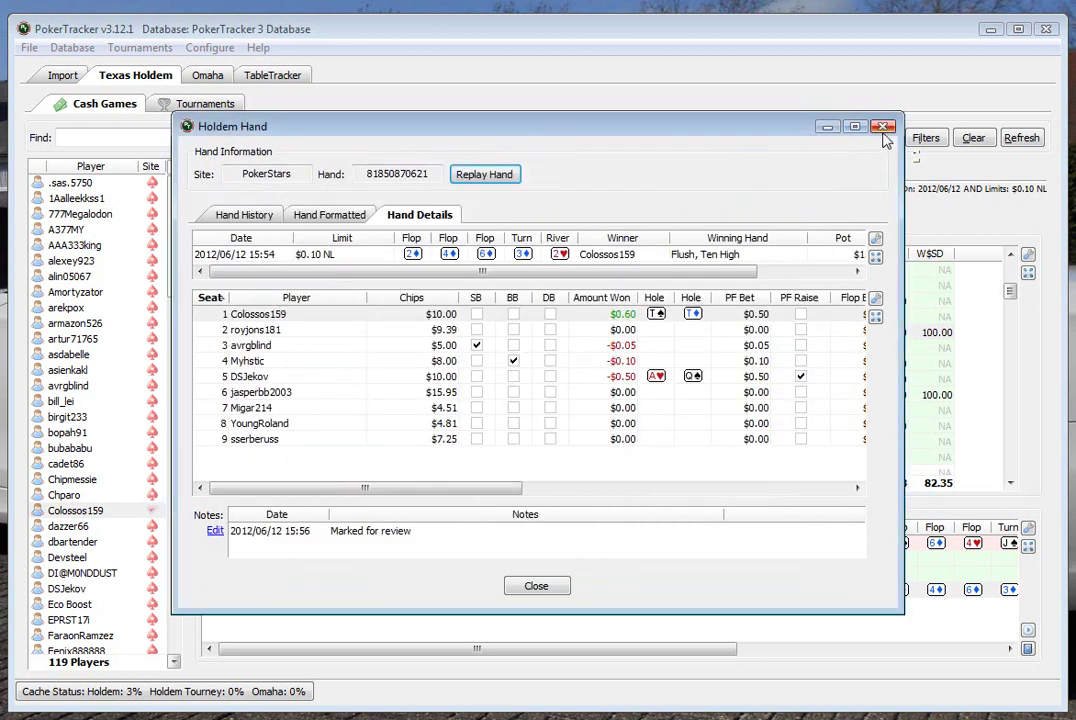
click(883, 128)
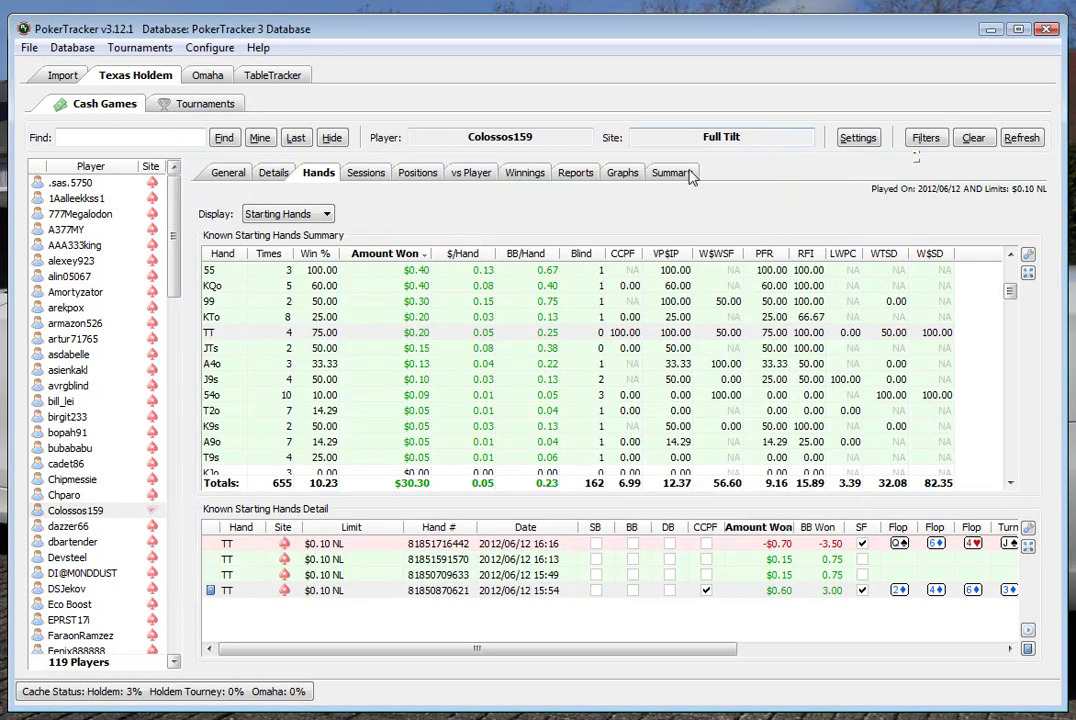
click(447, 350)
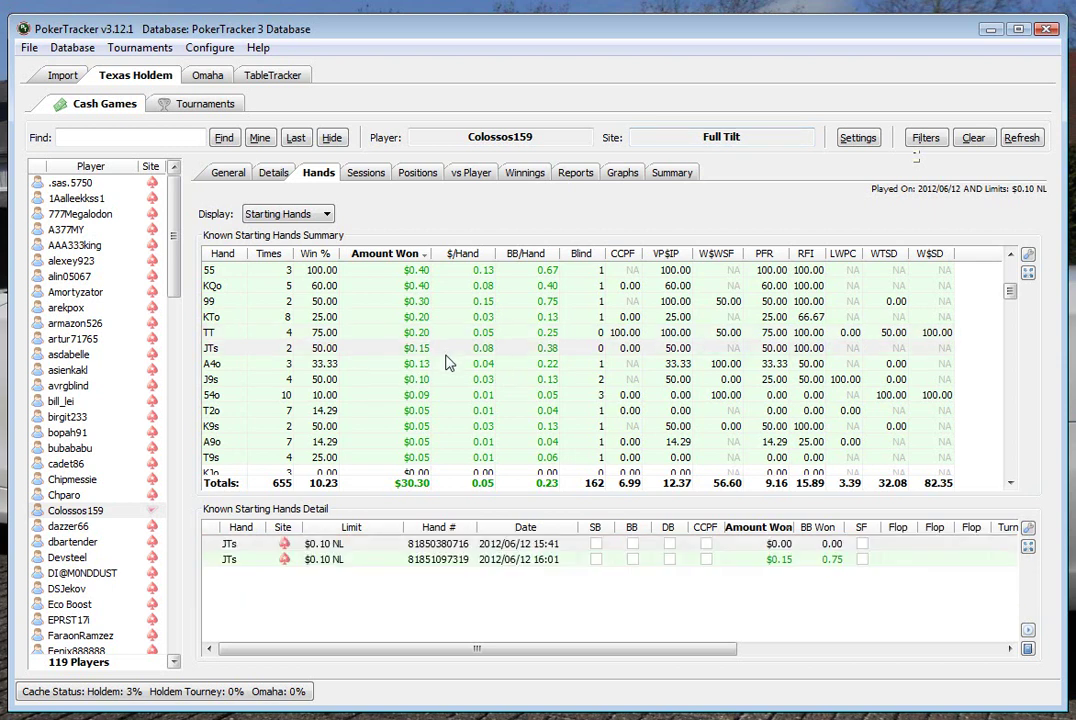
Step: View the individual hand lists for the remaining profitable starting hands, from A4o through T9s
click(449, 366)
click(451, 381)
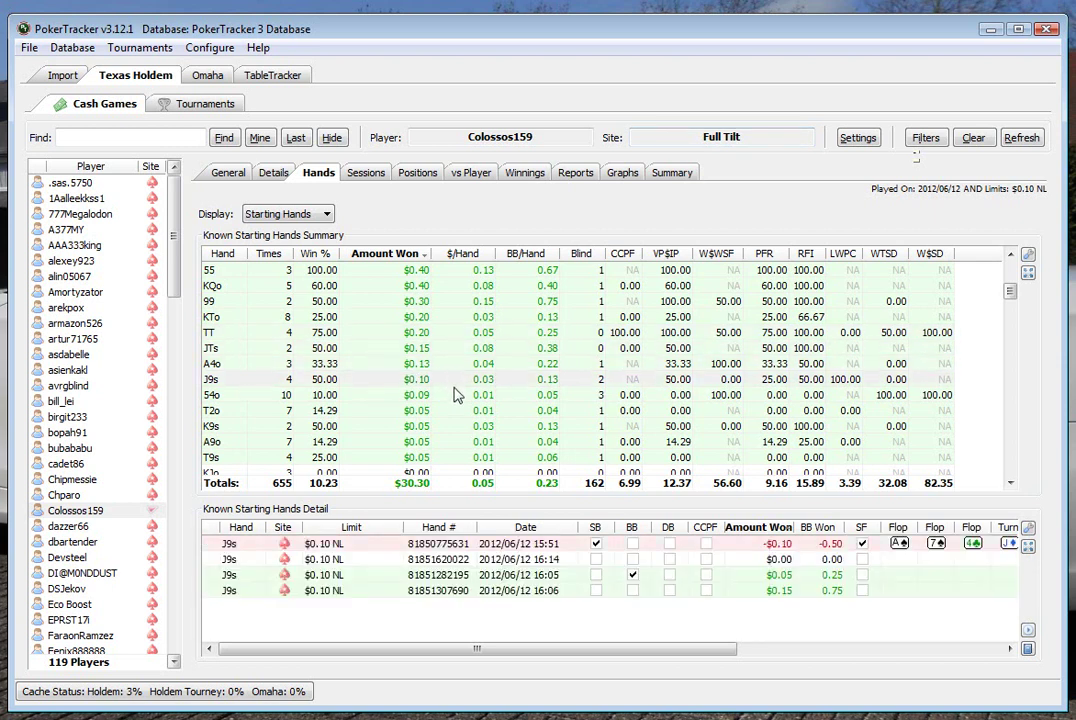
click(453, 396)
click(455, 412)
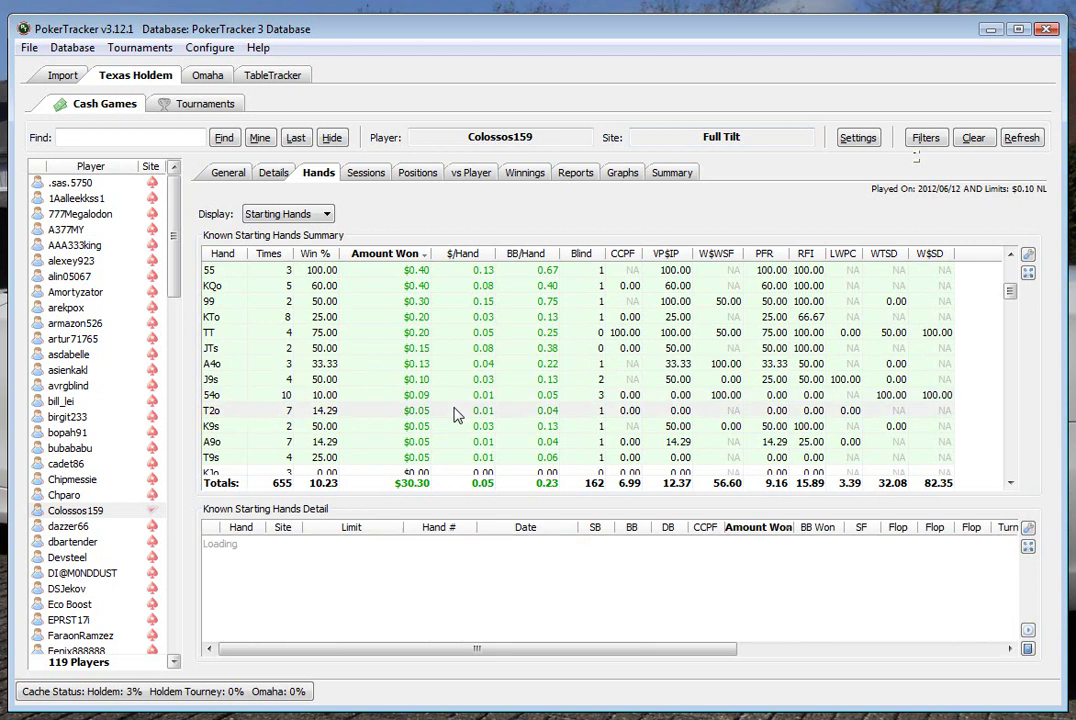
click(455, 428)
click(458, 443)
scroll(459, 440, down, 3)
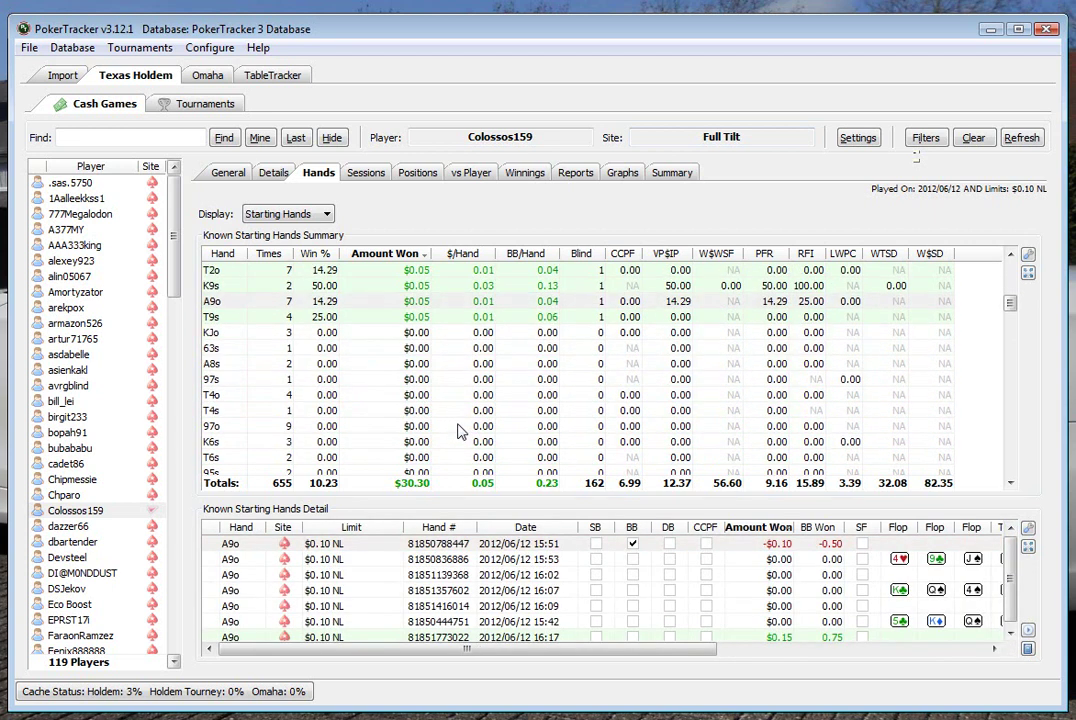
click(462, 318)
Step: List the AJs hands, the biggest losing starting hand, and open the replay of the larger AJs loss
scroll(525, 368, down, 7)
scroll(530, 370, down, 10)
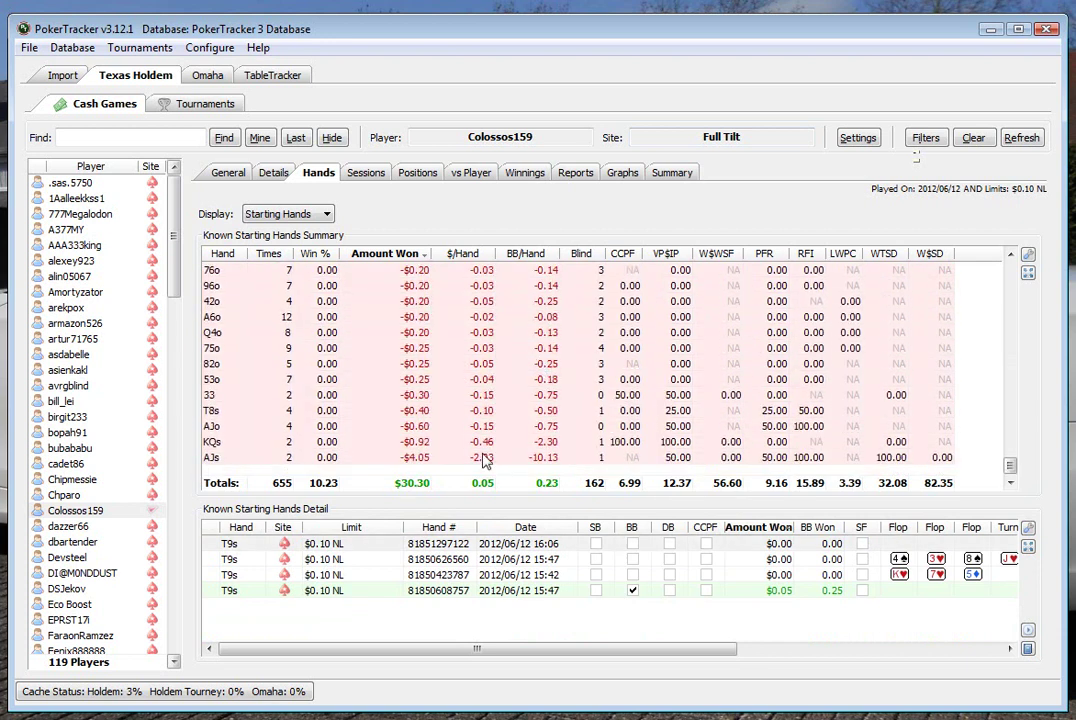
click(475, 458)
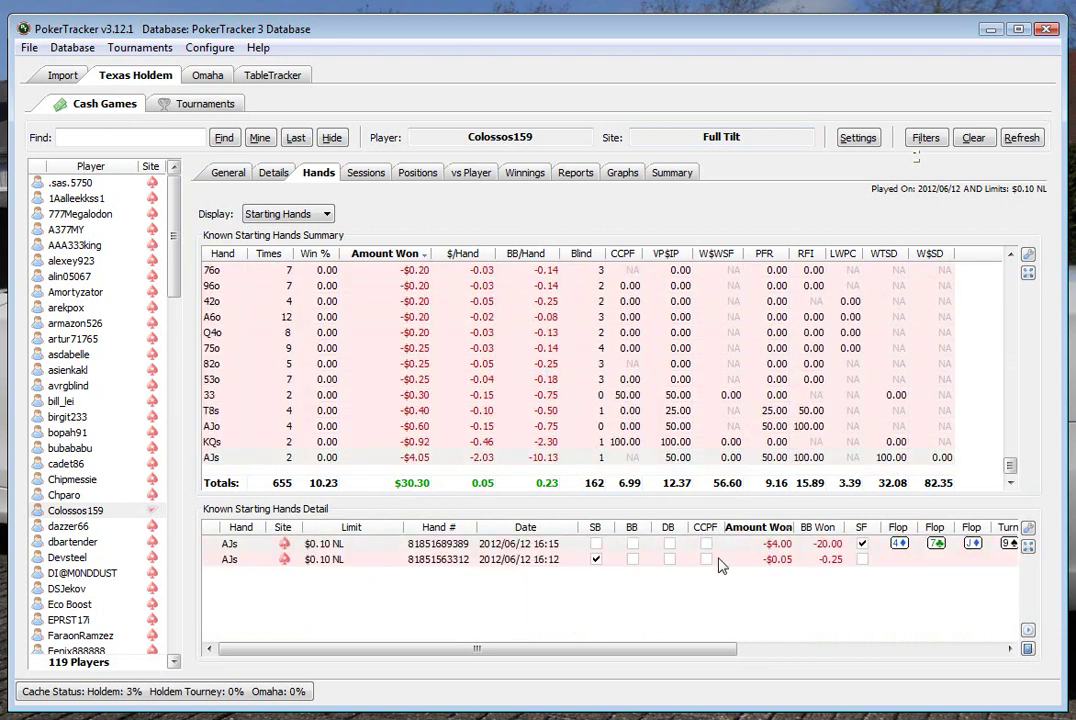
double_click(744, 545)
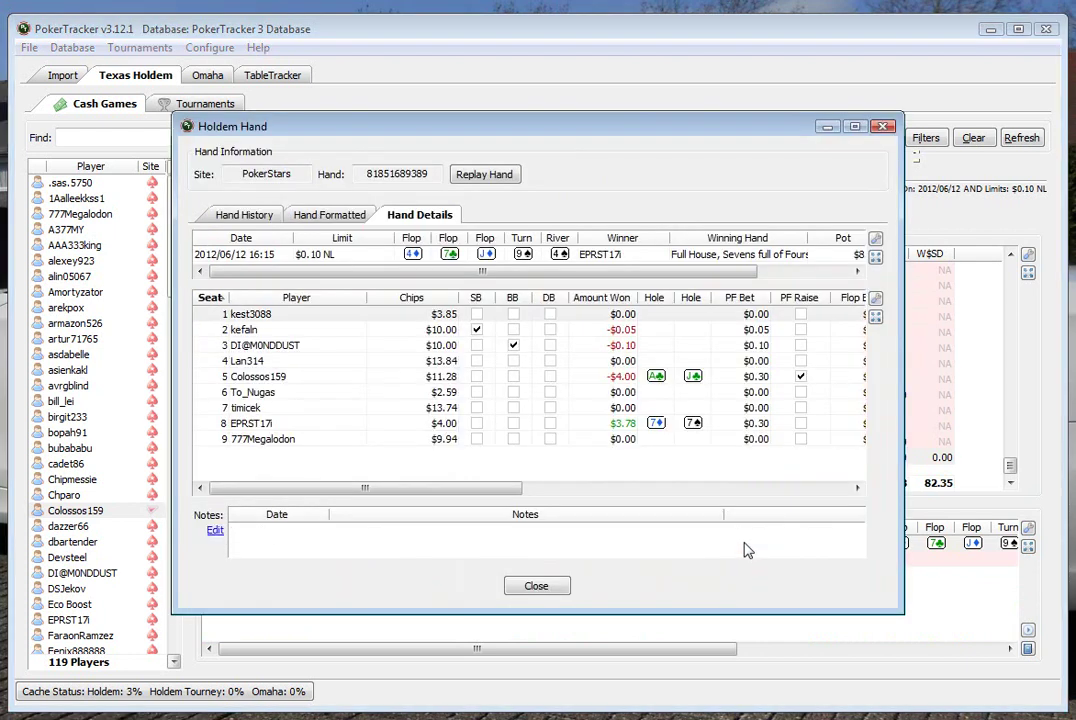
click(484, 175)
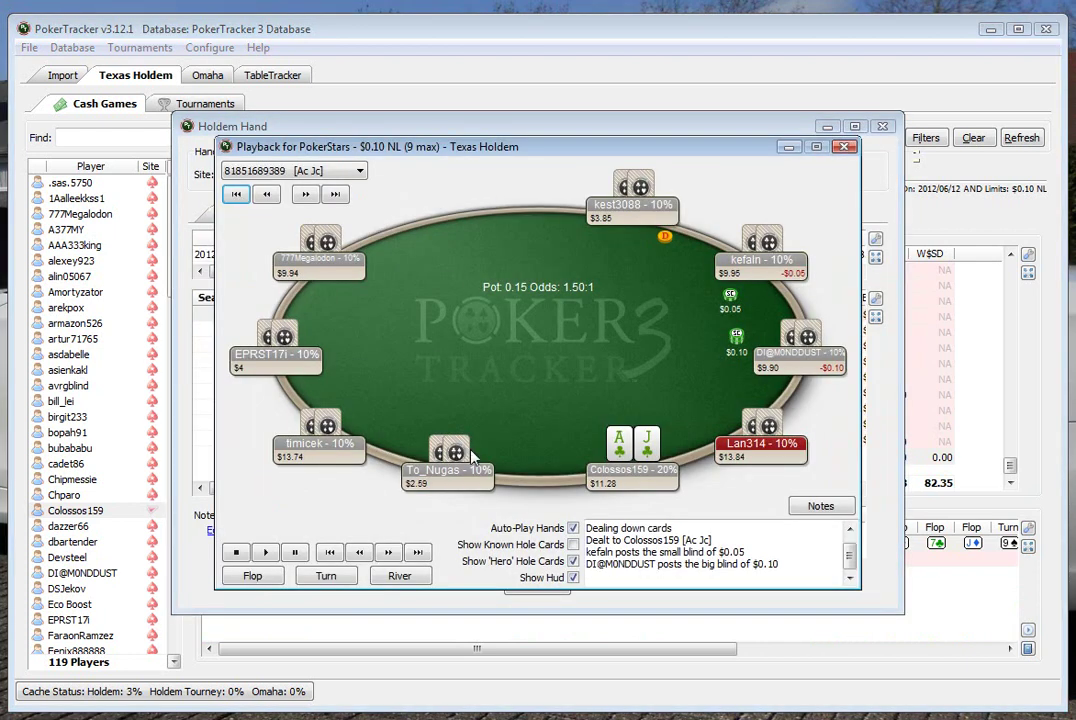
Step: Advance the AJs replay through the preflop raise, call and folds to the flop
click(573, 528)
click(387, 553)
click(387, 553)
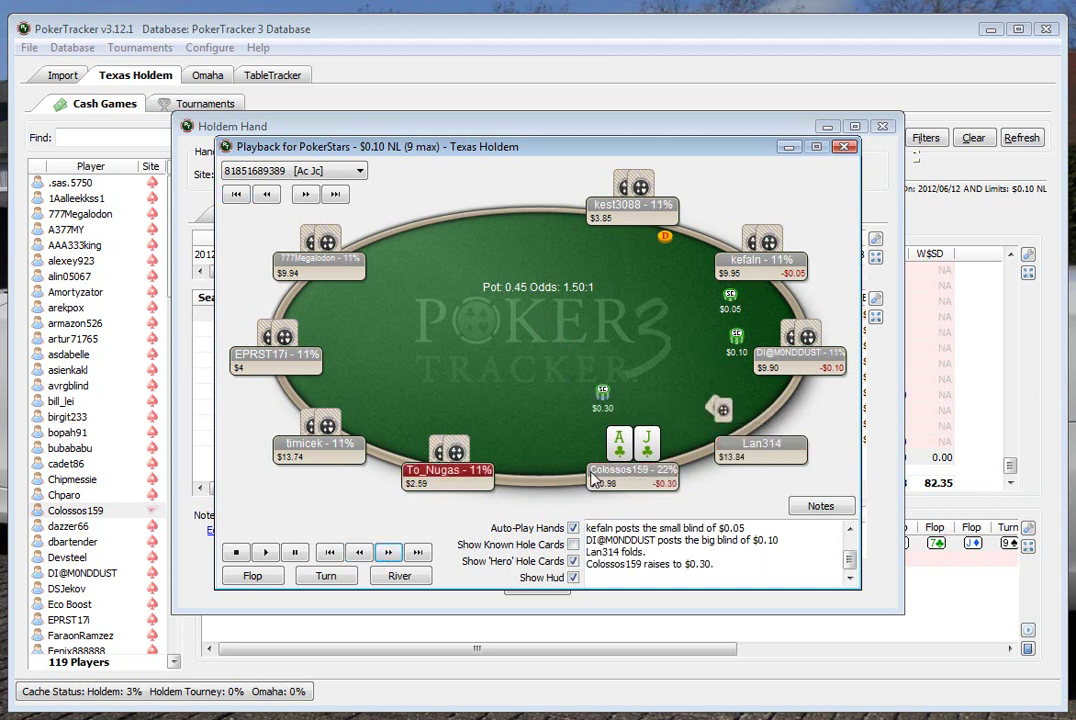
click(390, 553)
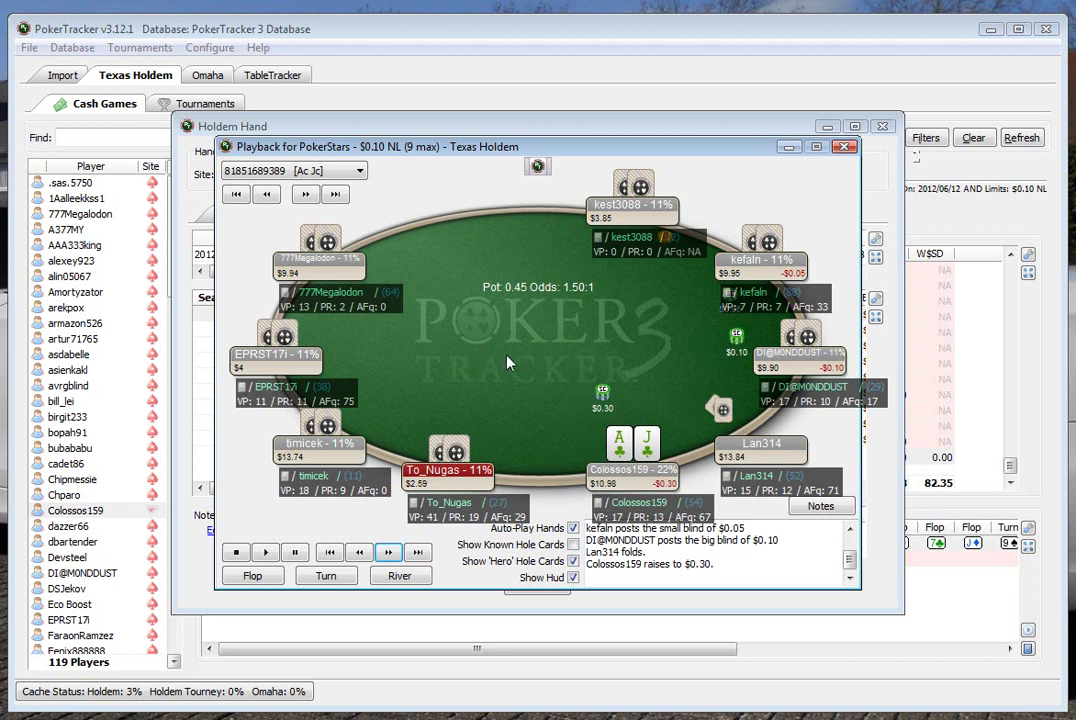
click(389, 553)
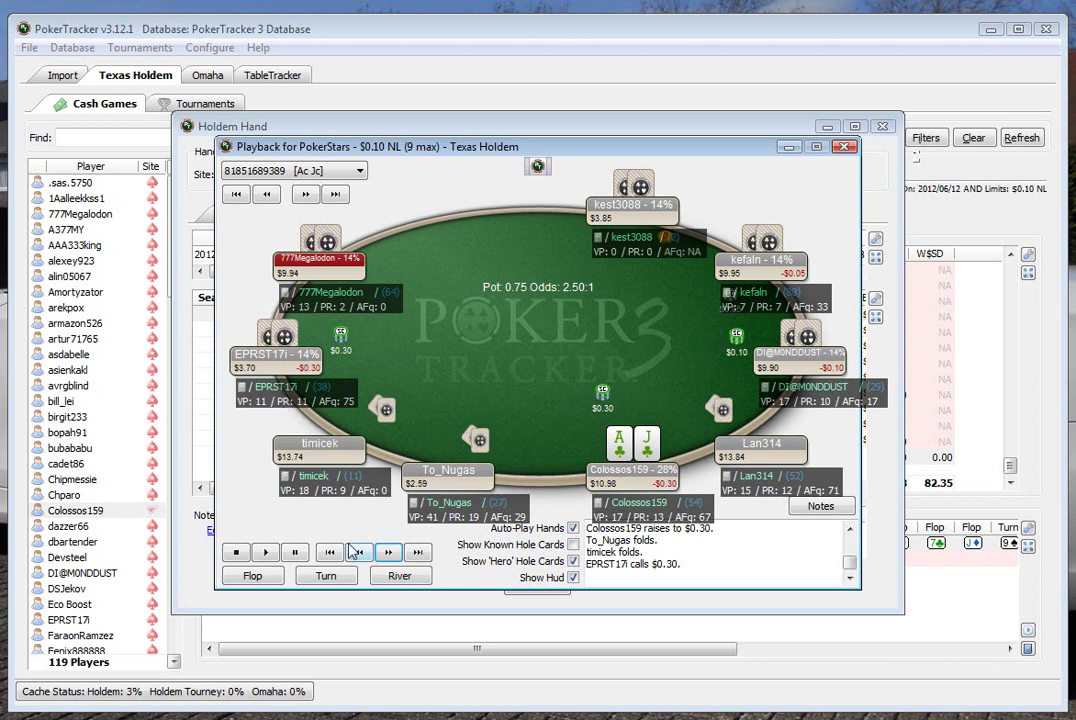
click(389, 553)
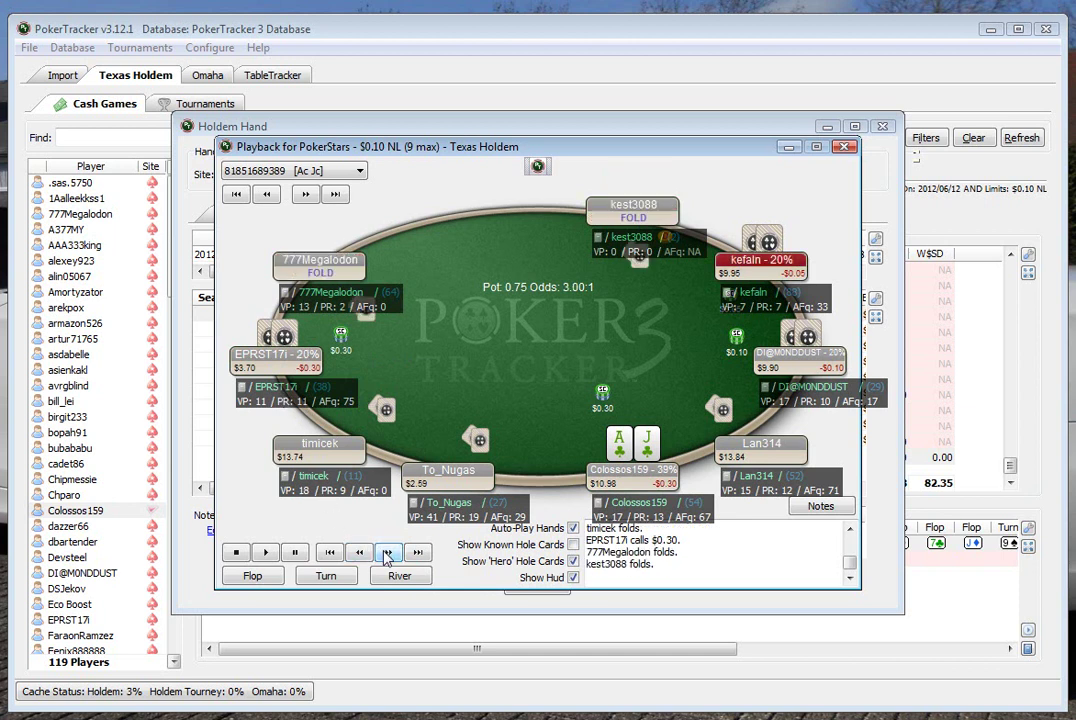
click(388, 553)
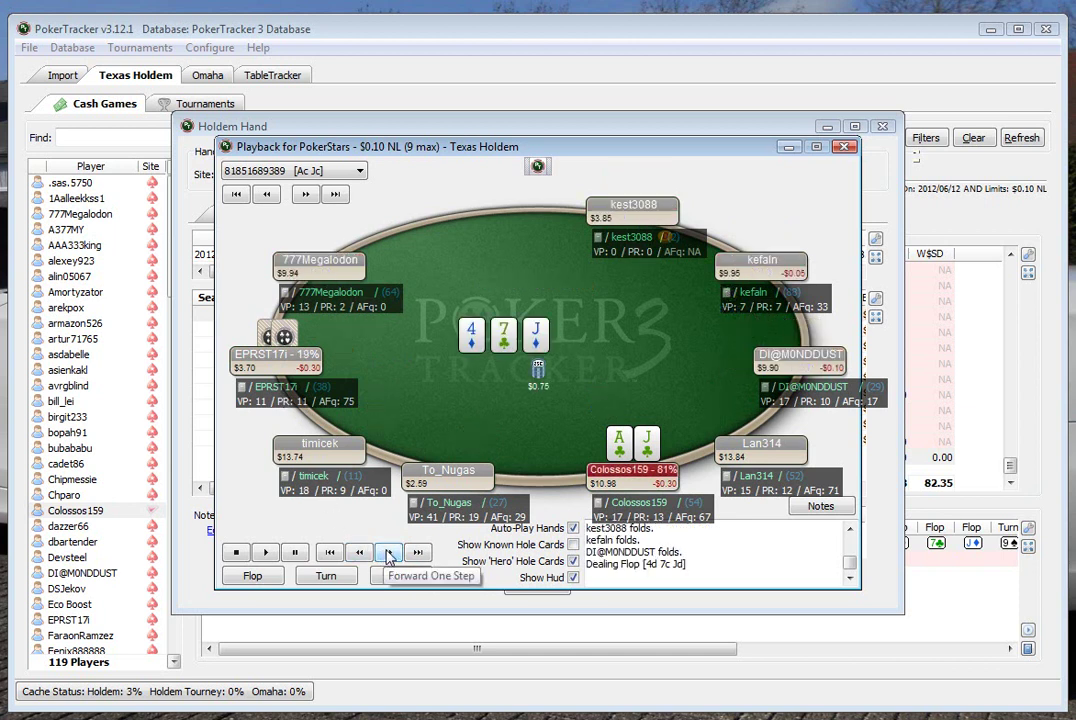
Step: Reposition the HUD stats of the preflop caller and the neighbouring folded player away from the table centre
drag(330, 305, 310, 207)
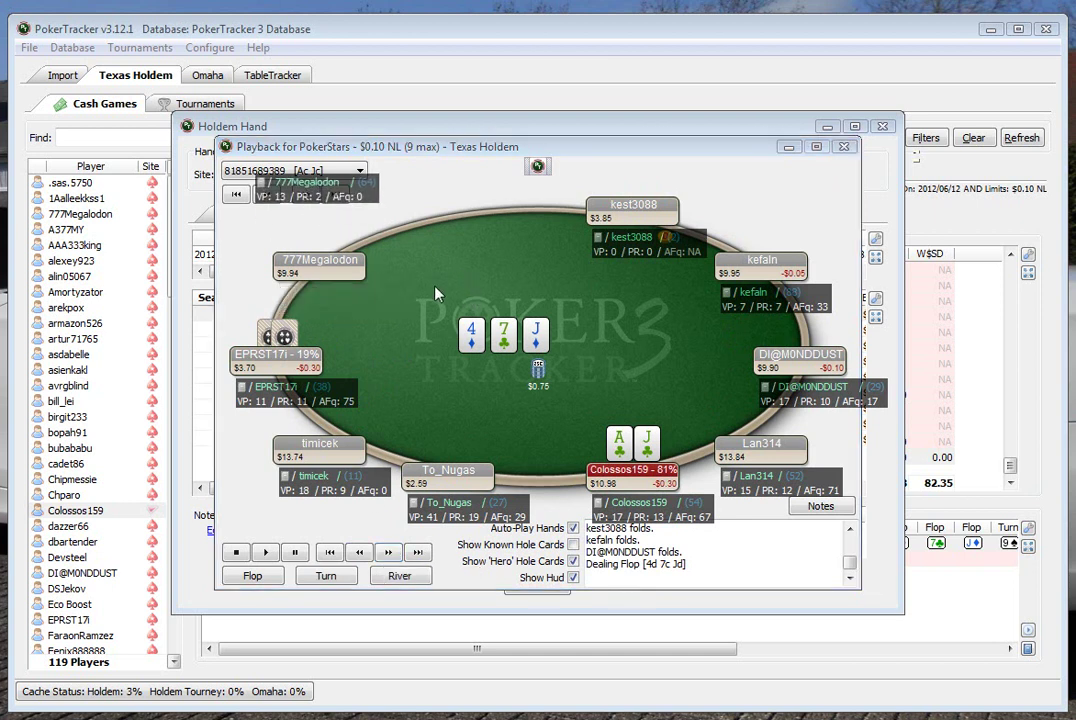
drag(322, 394, 284, 393)
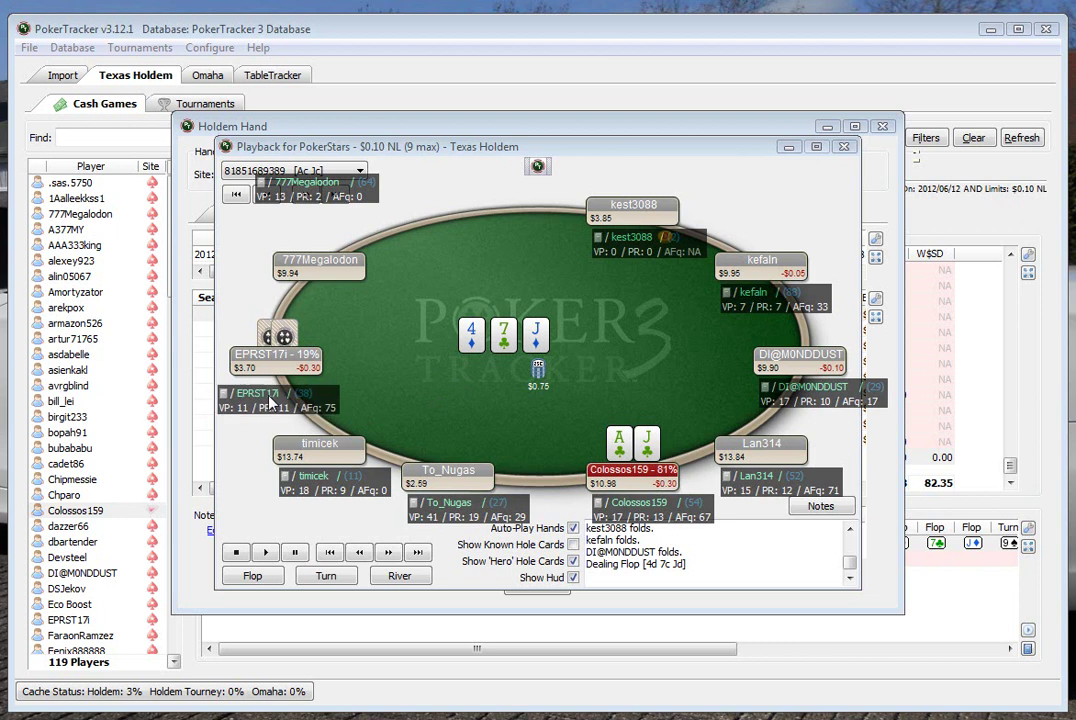
drag(260, 418, 270, 413)
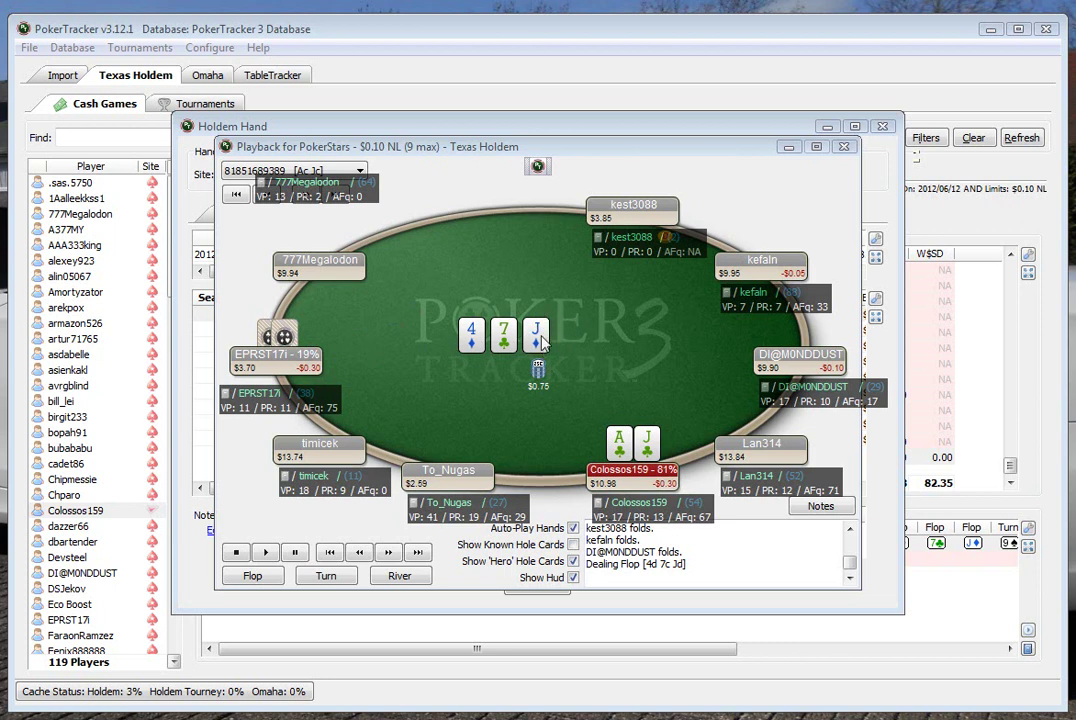
Step: Advance the AJs replay through the flop bet and call to the turn card, nudging the caller's HUD stats
click(389, 553)
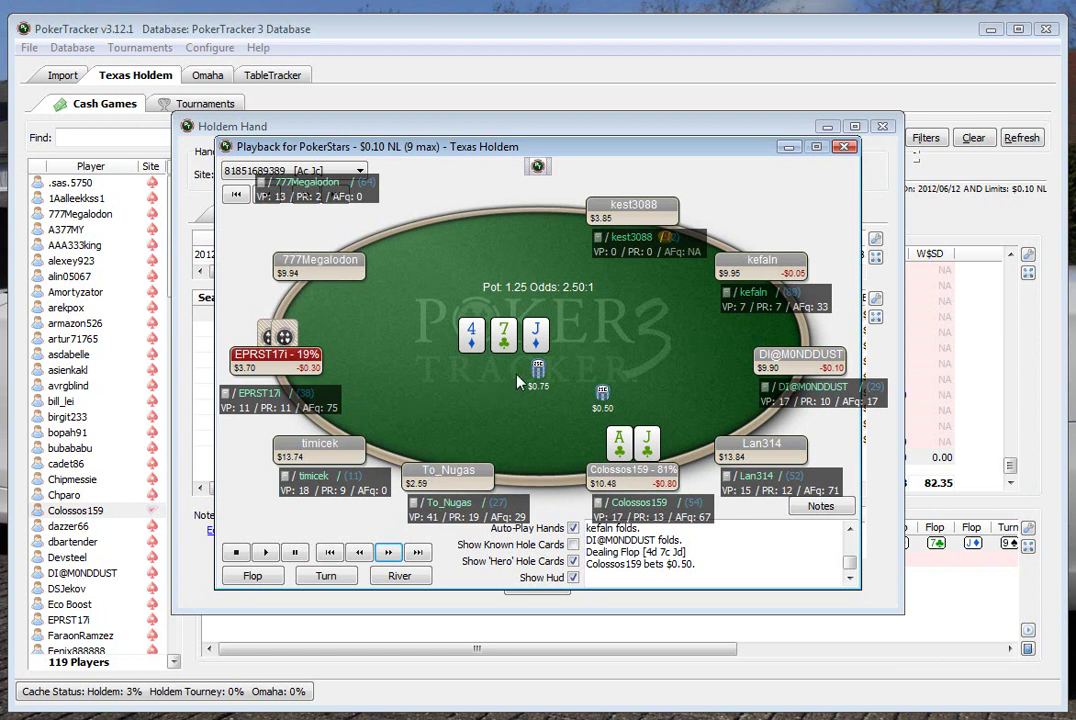
drag(291, 410, 295, 403)
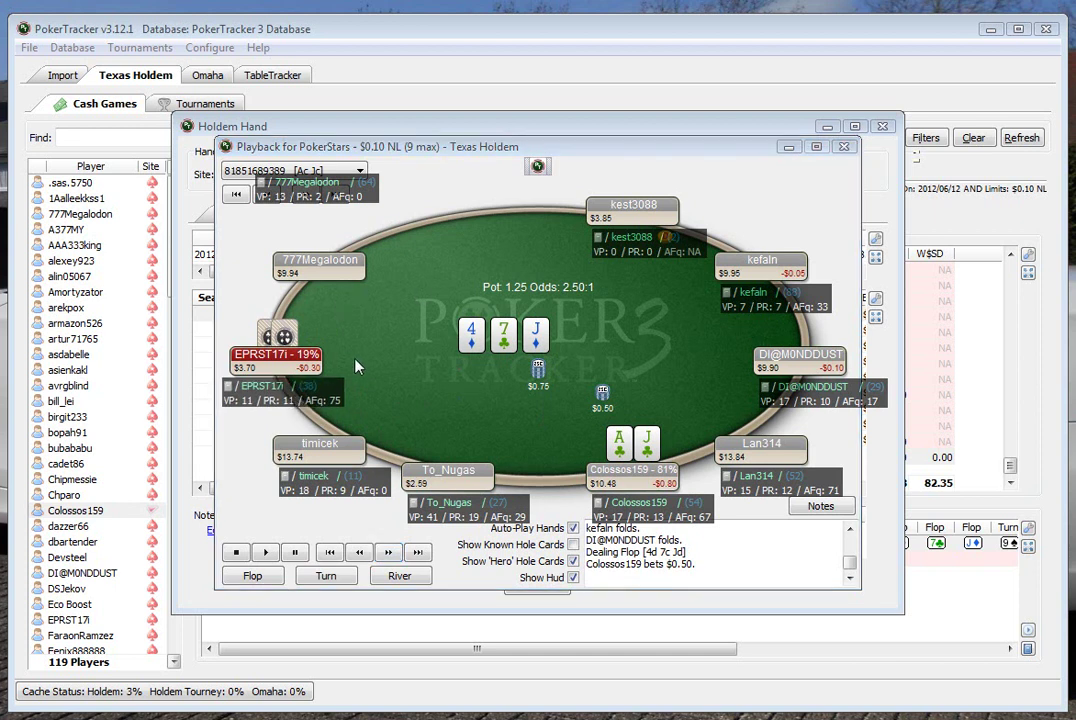
click(389, 553)
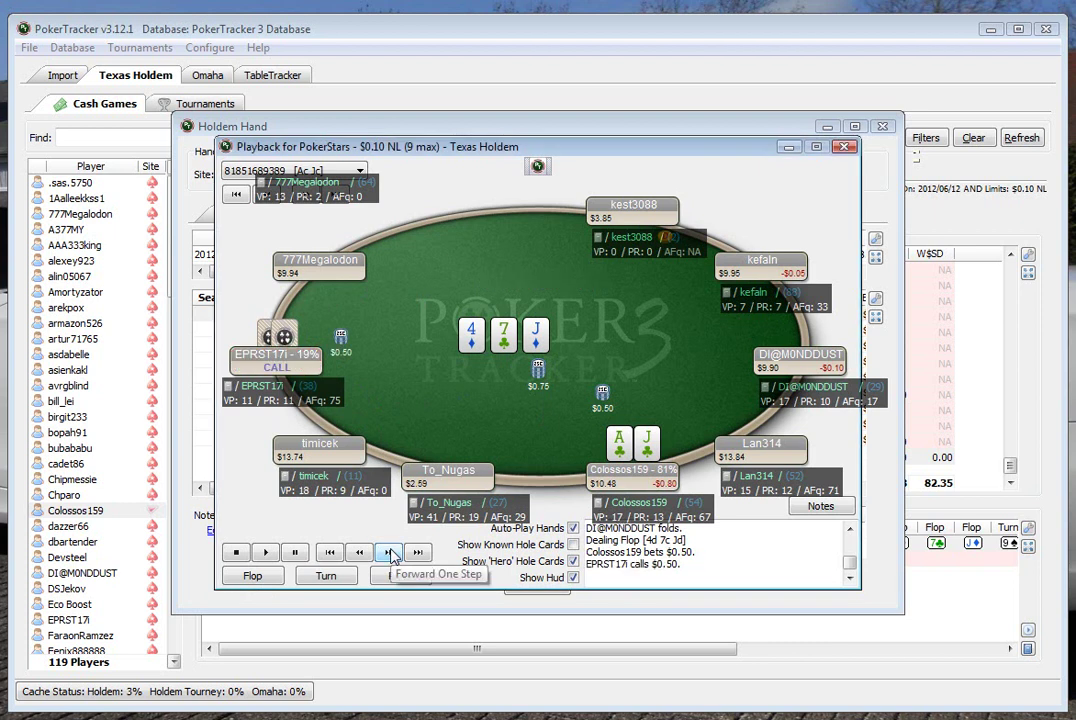
click(389, 553)
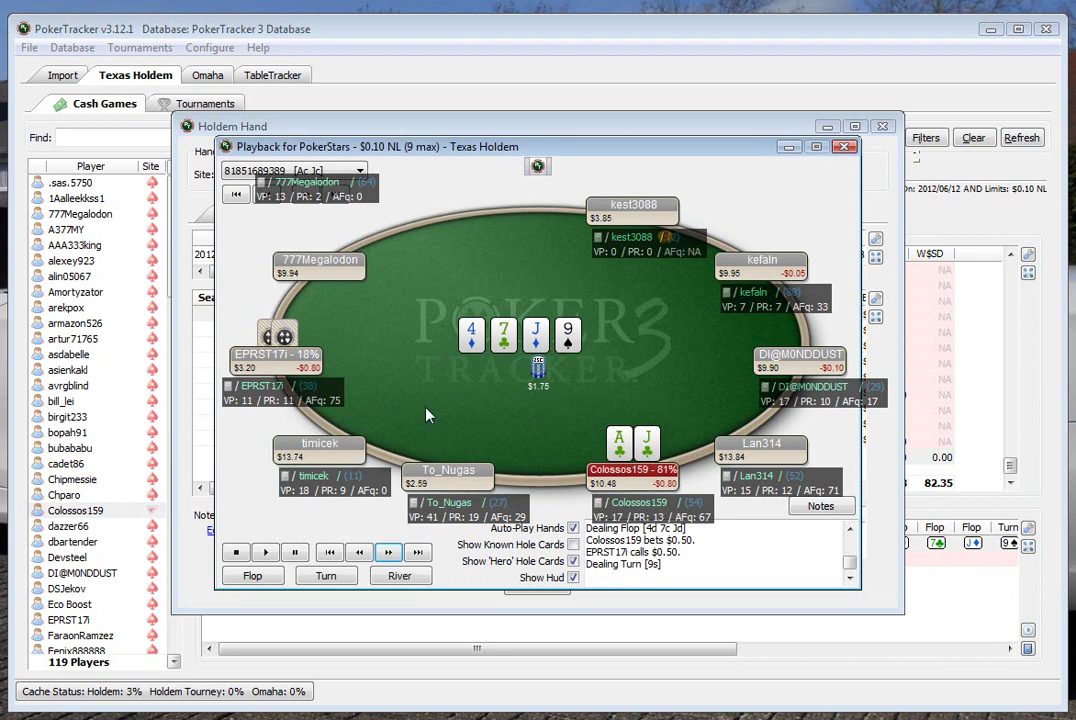
Step: Advance the AJs replay through the turn check, bet and call to the river card
click(388, 553)
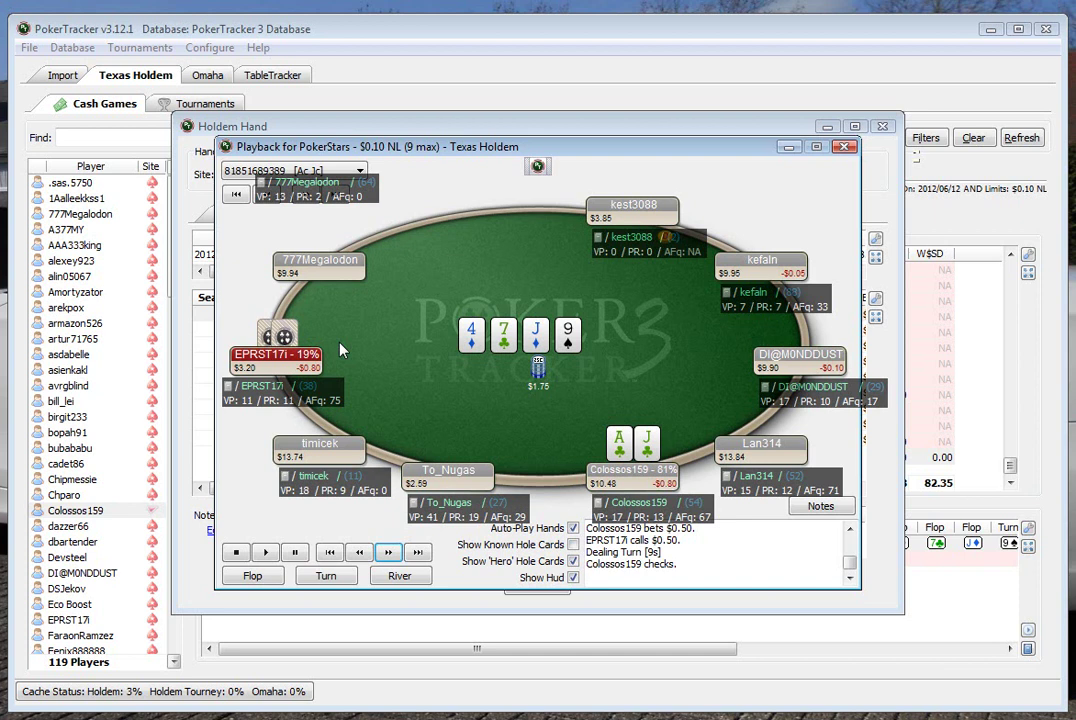
click(390, 553)
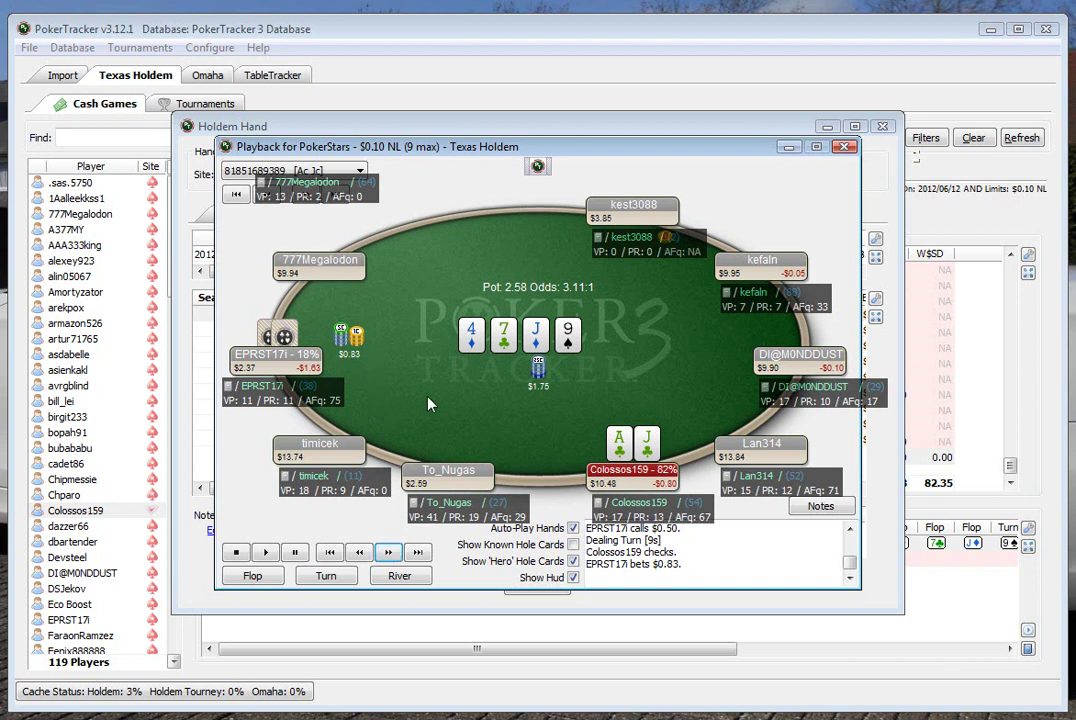
click(386, 553)
click(388, 556)
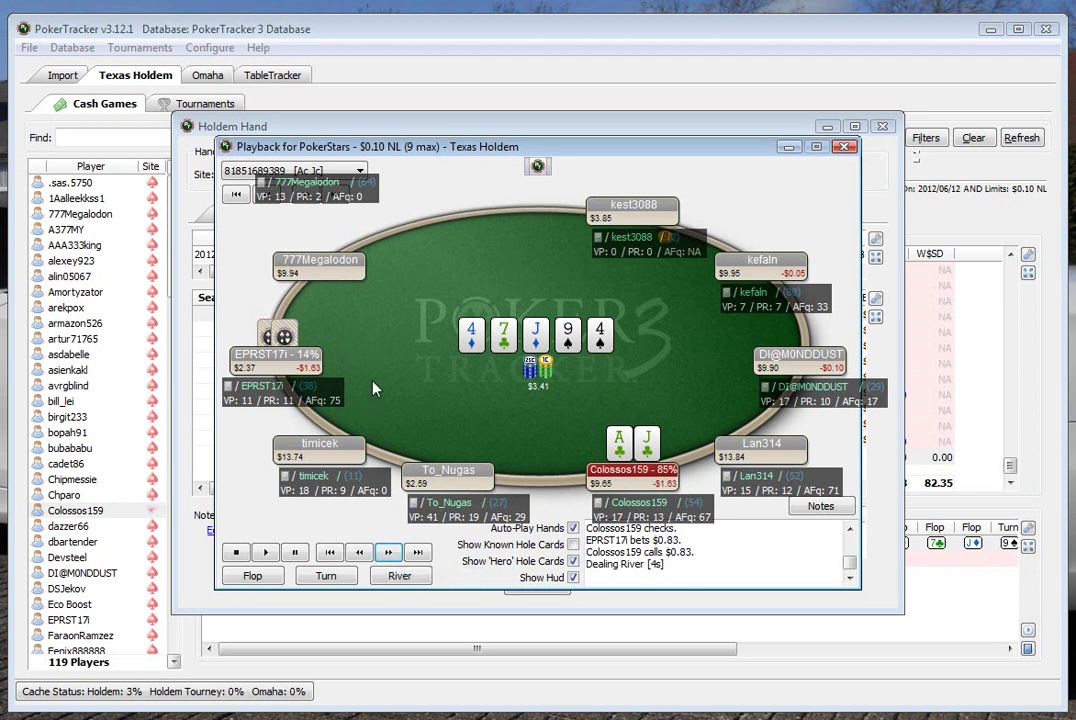
Step: Advance the AJs replay through the river check-raise and all-in call to the showdown
click(388, 554)
click(388, 556)
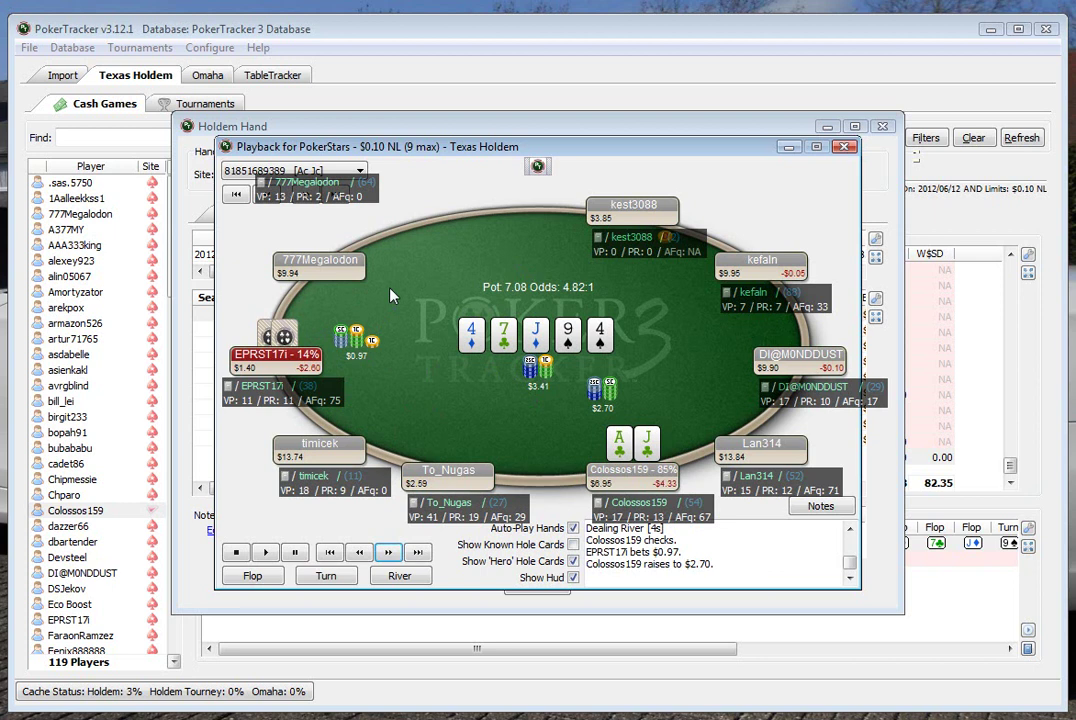
click(389, 552)
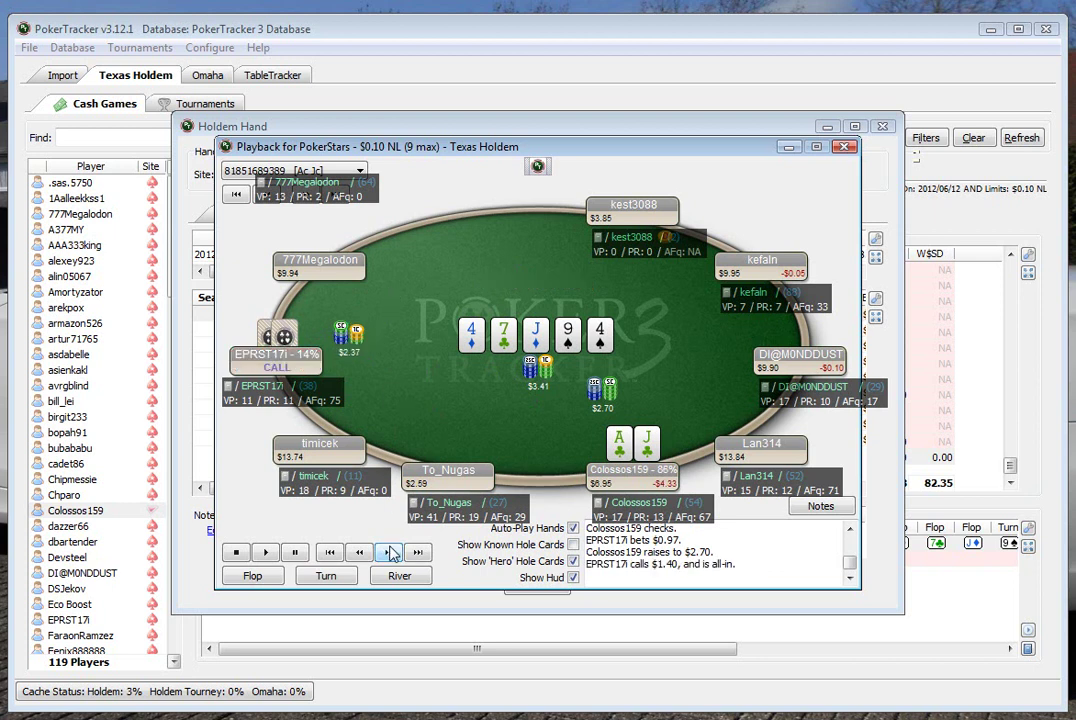
click(389, 552)
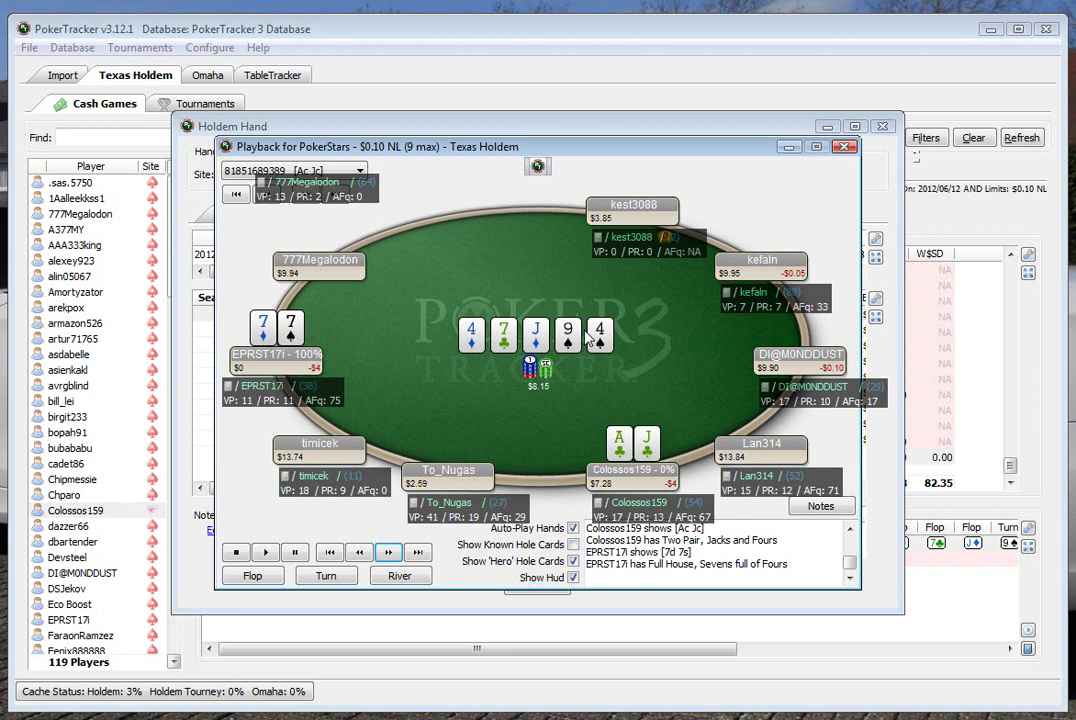
Step: Close the AJs replay and hand details, and open the replay of the larger KQs loss
click(845, 147)
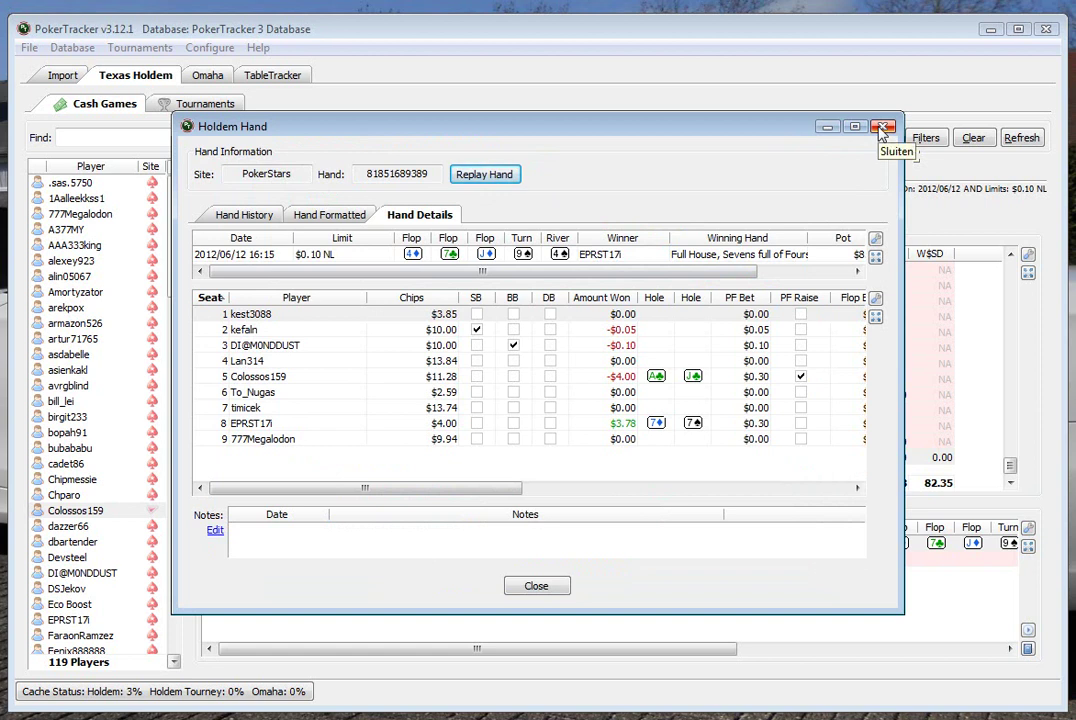
click(882, 128)
click(421, 443)
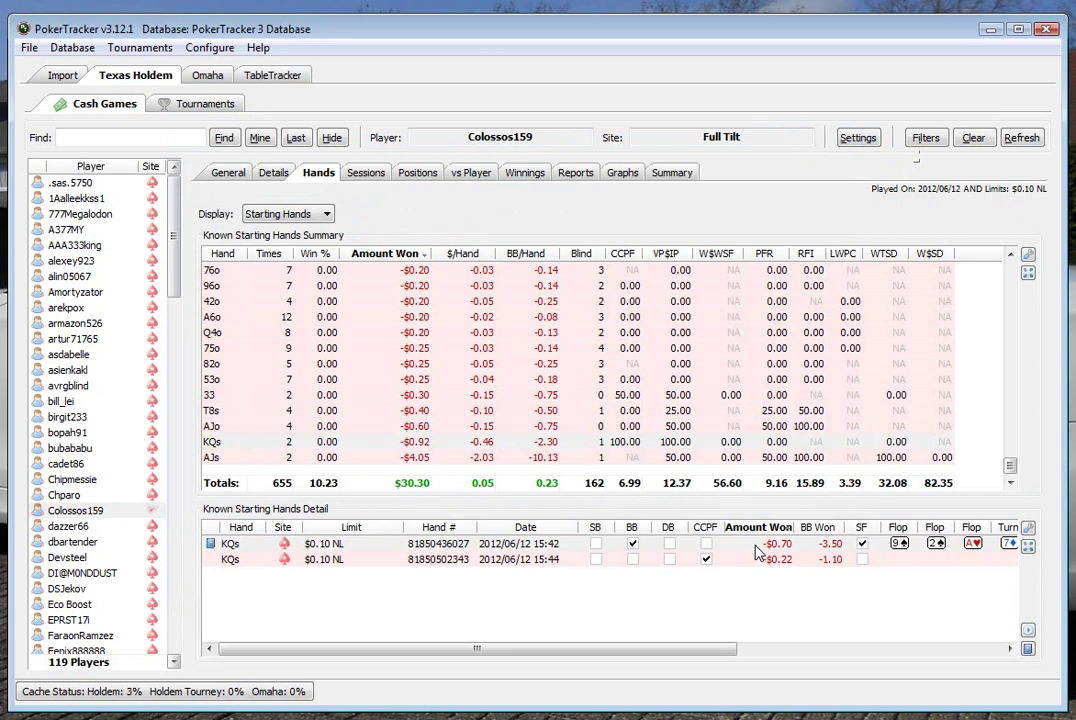
double_click(760, 544)
click(473, 176)
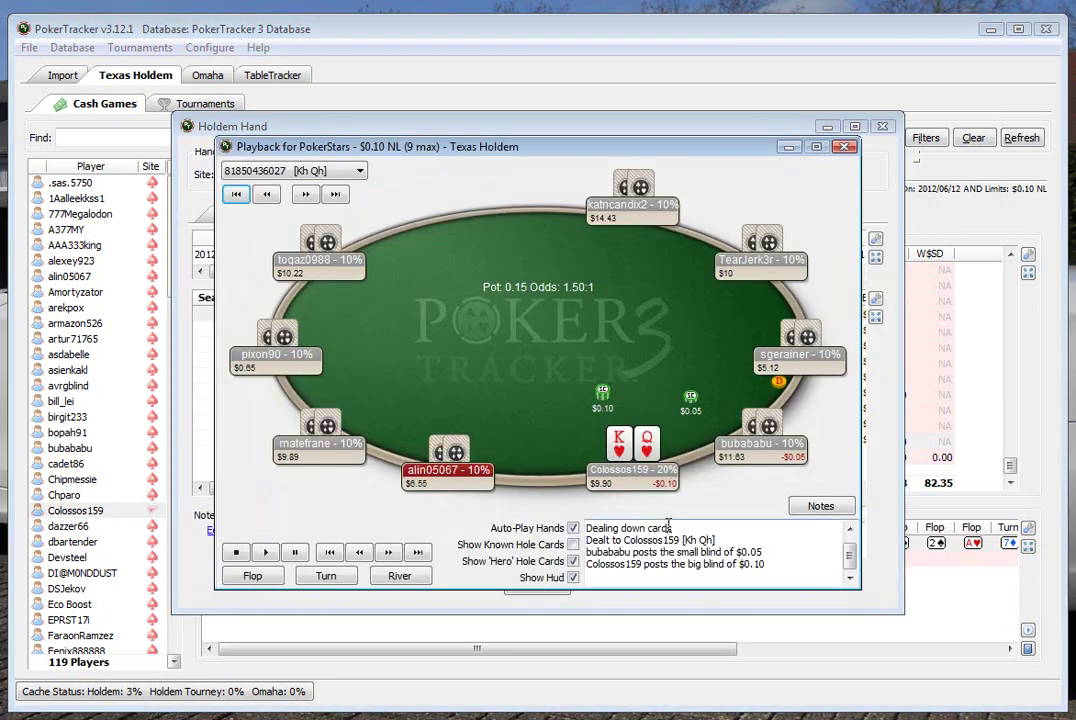
Step: Advance the KQs replay through the small blind's raise and the big blind's call to the flop
click(387, 553)
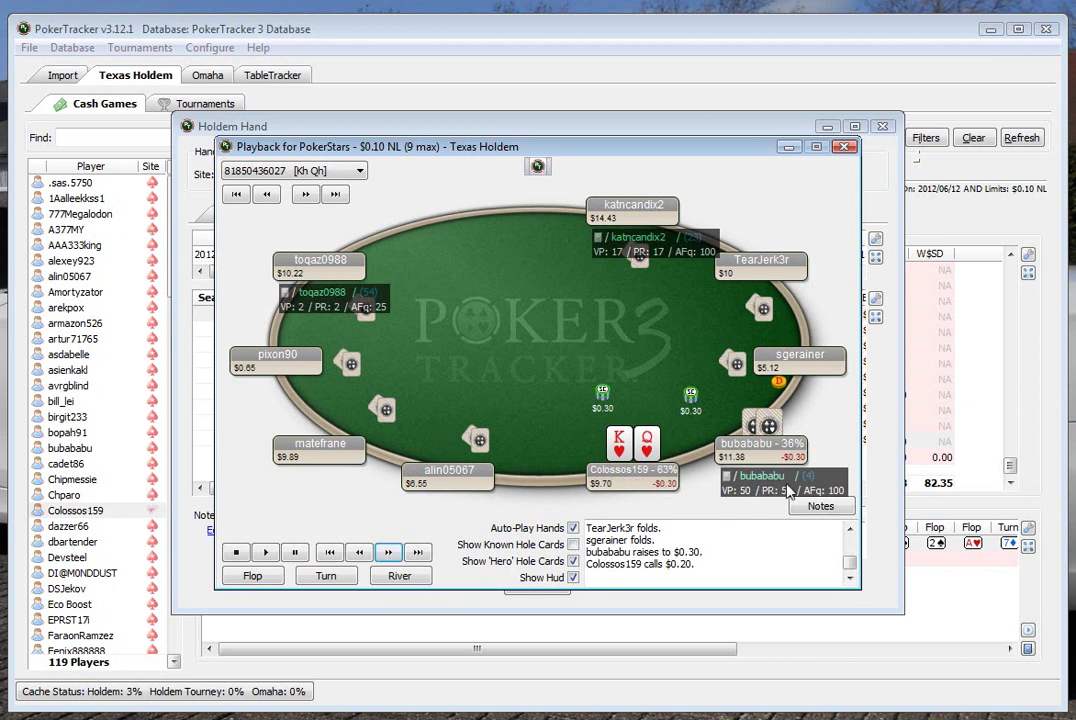
mouse_move(760, 488)
click(389, 553)
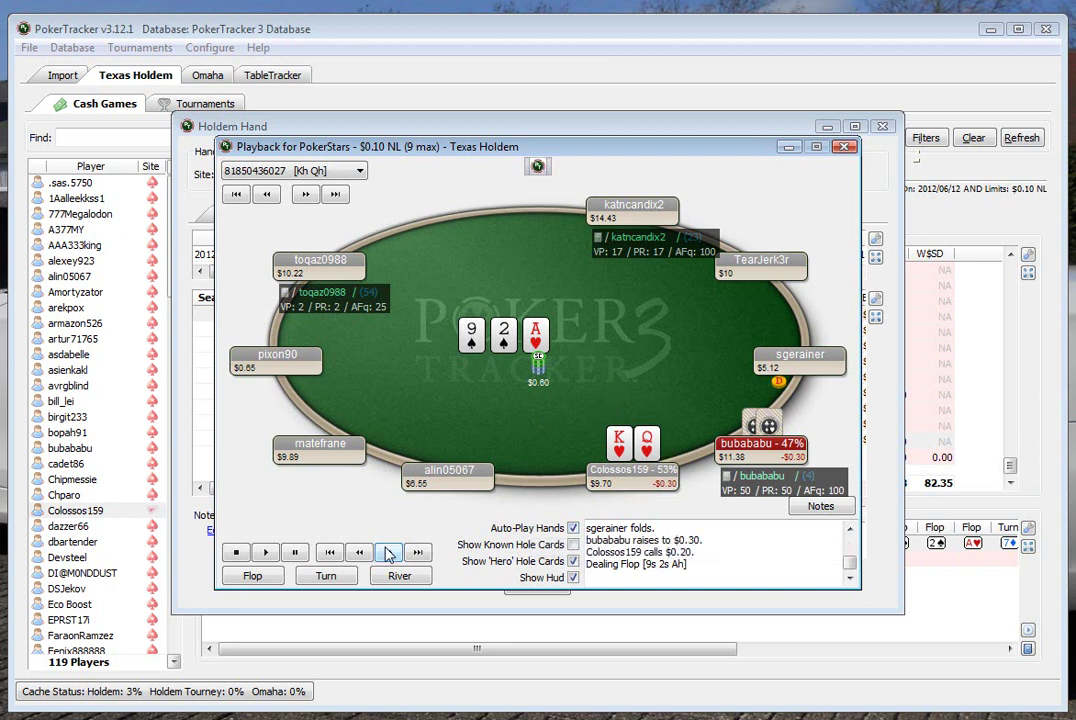
Step: Advance the KQs replay through the flop bet and call to the turn card
click(388, 553)
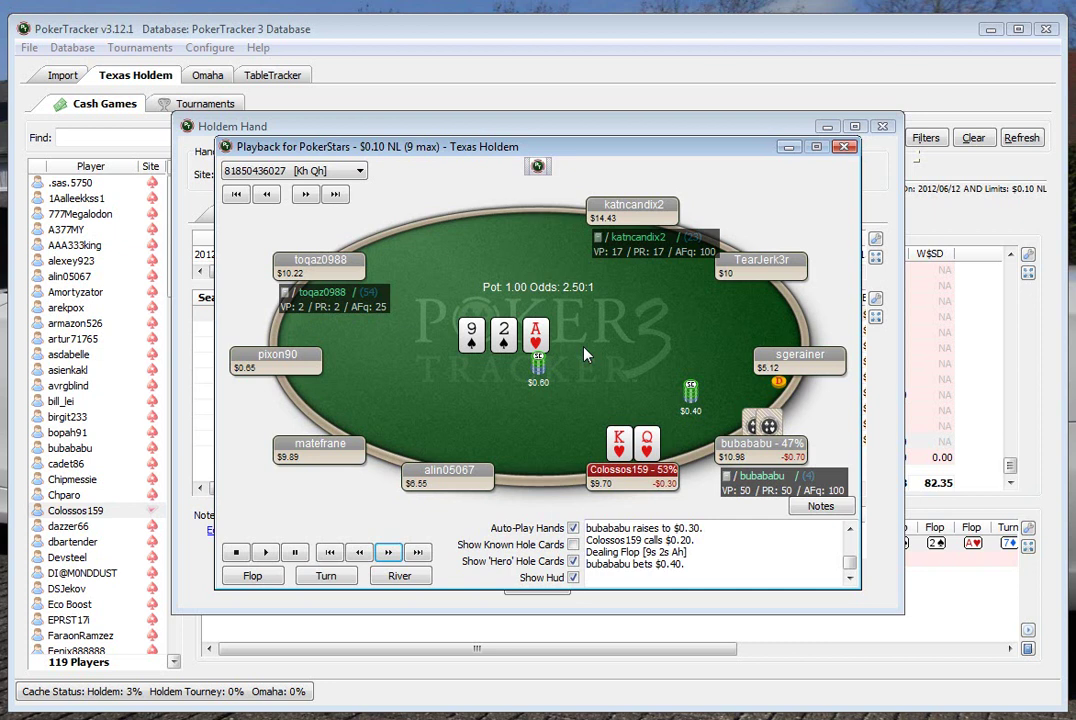
click(389, 554)
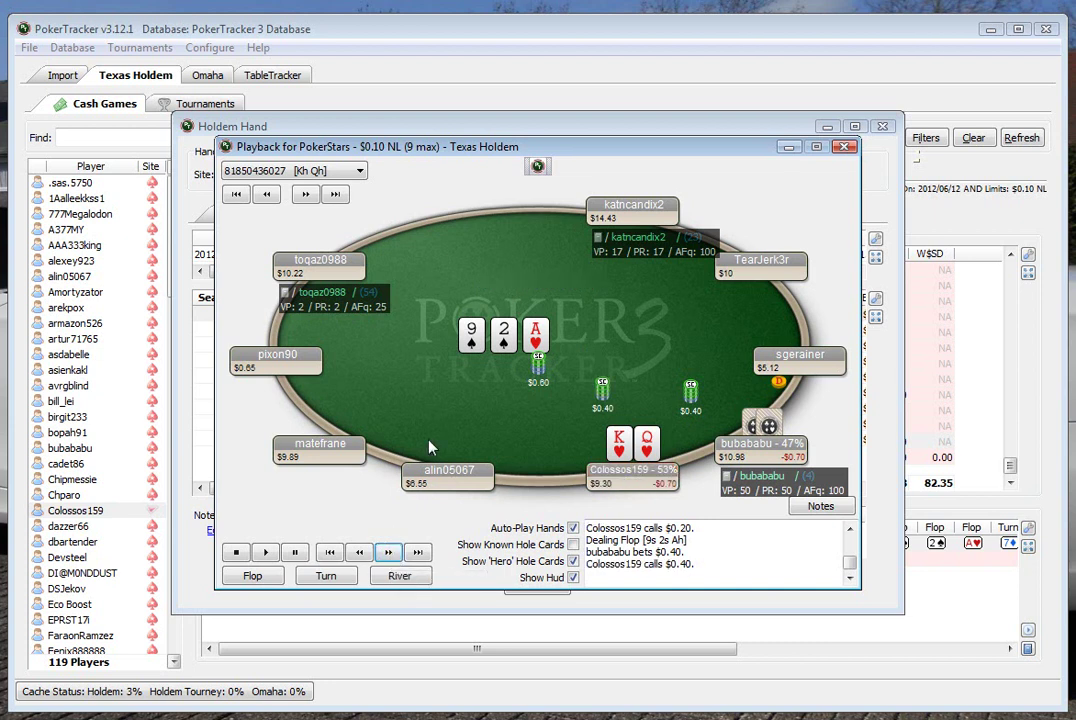
click(389, 553)
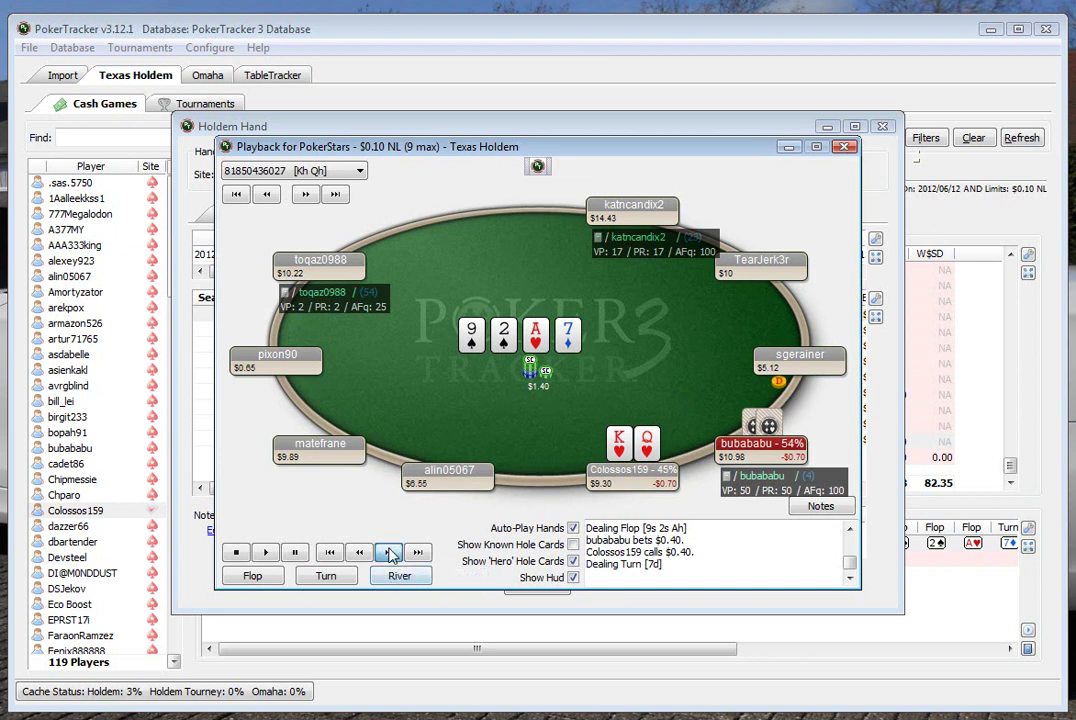
Step: Advance the KQs replay through the turn bet and fold, and close the replay
click(389, 553)
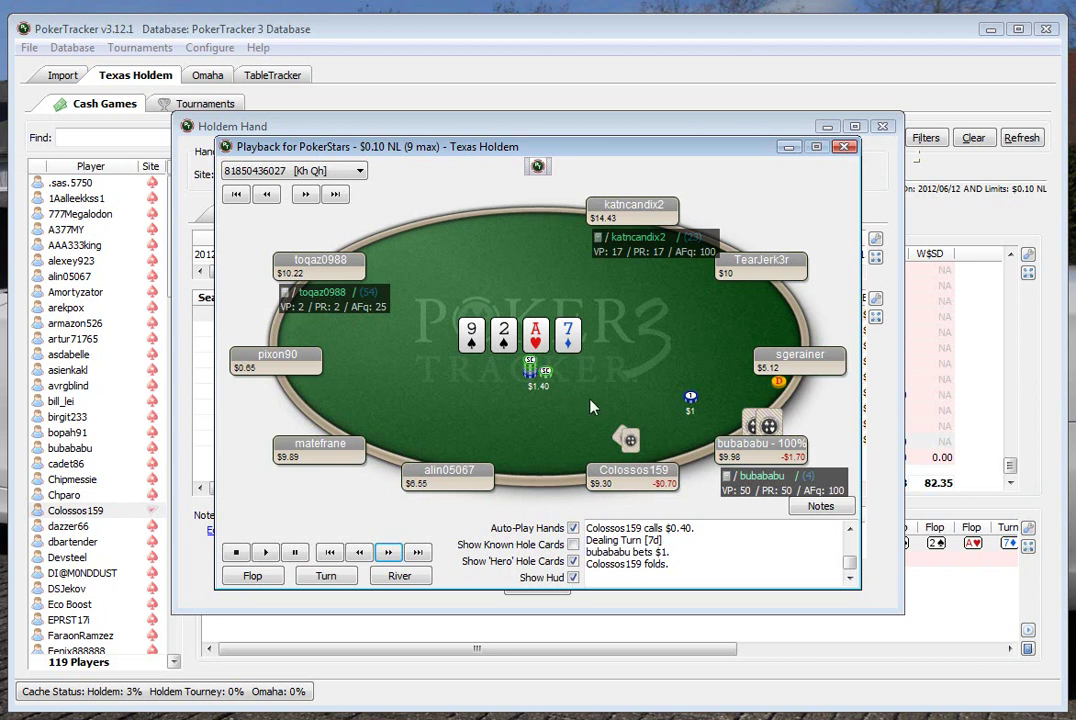
click(845, 146)
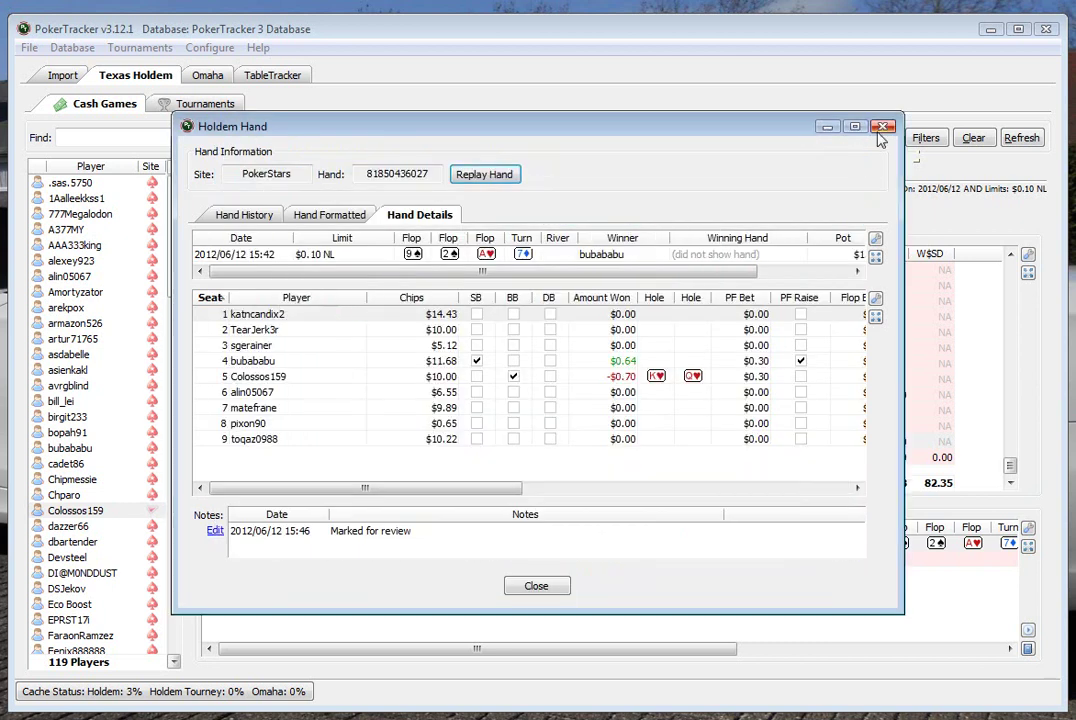
Step: Close the KQs hand details and check the individual hands behind the T8s, AJo and 33 losses
click(883, 127)
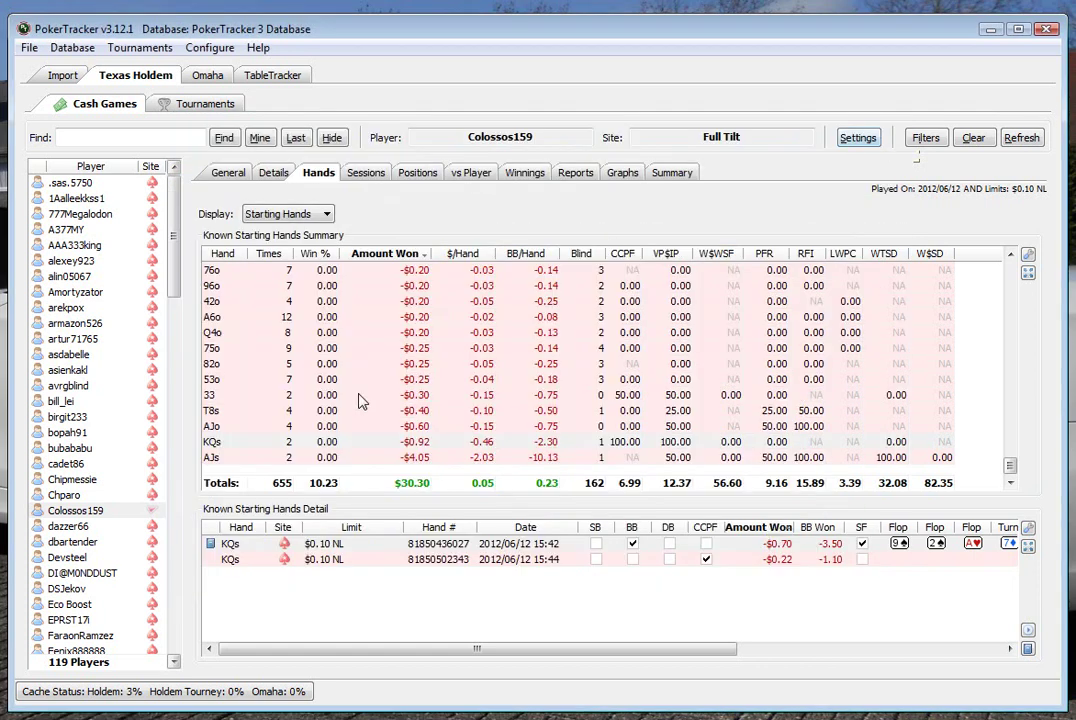
click(300, 416)
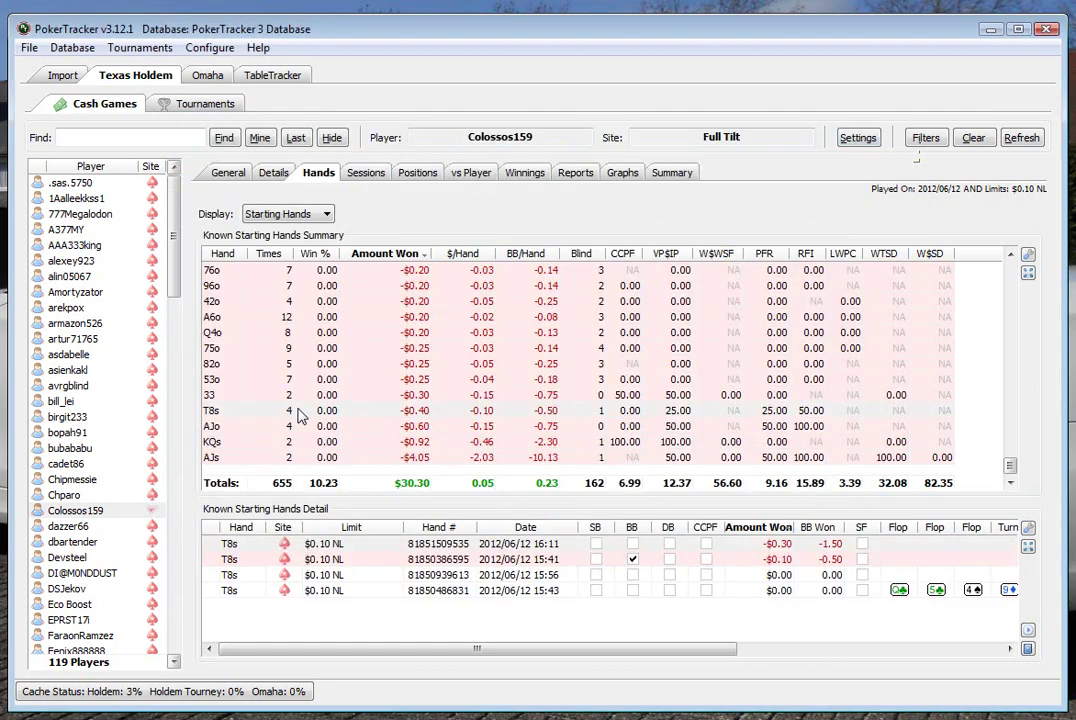
click(340, 430)
click(440, 411)
click(455, 397)
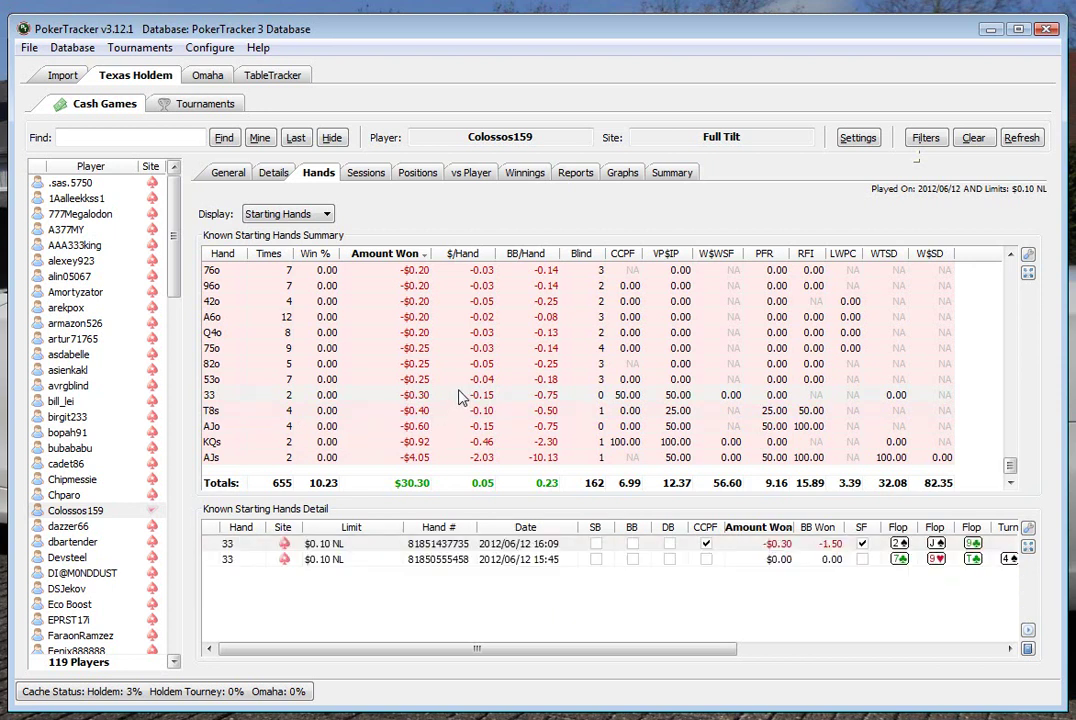
click(463, 386)
click(466, 395)
Step: Check the individual hands behind the smaller offsuit losses, going up the summary from 53o and 82o to 42o and 96o
click(476, 382)
click(477, 369)
click(482, 335)
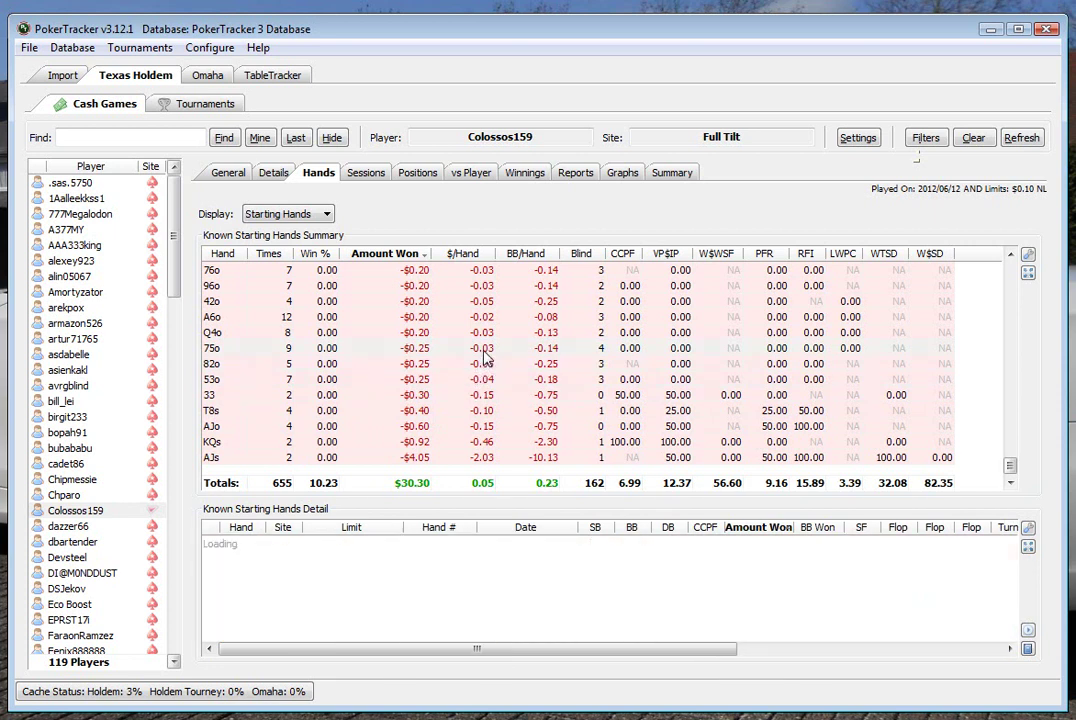
click(487, 317)
click(488, 301)
scroll(490, 340, up, 1)
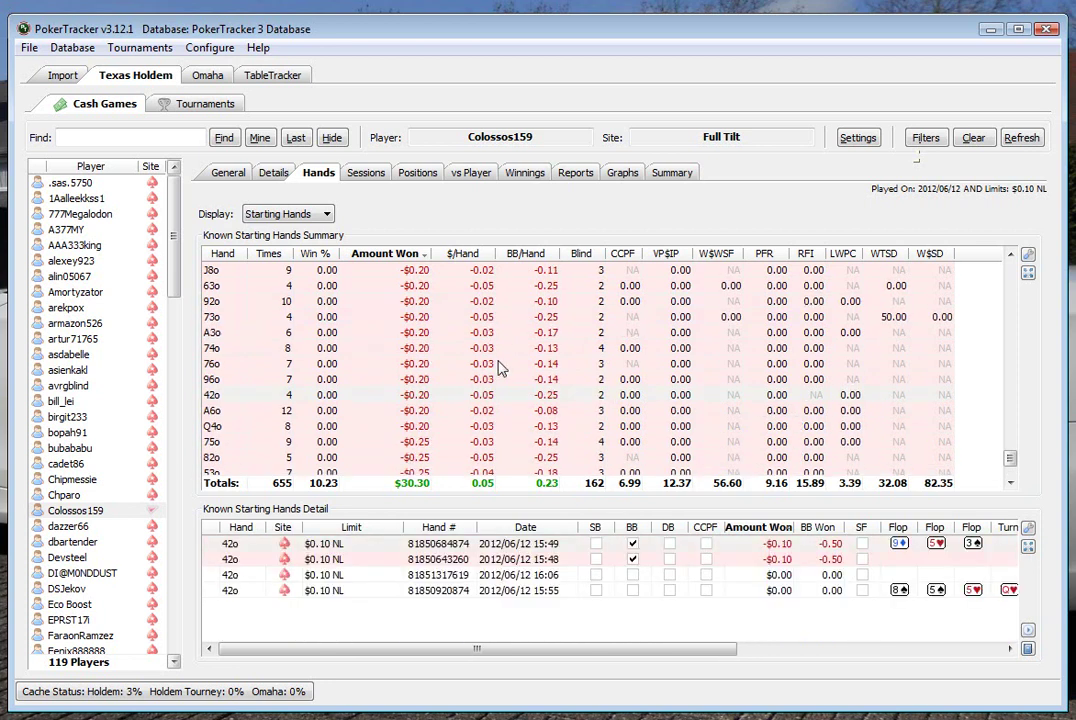
click(463, 301)
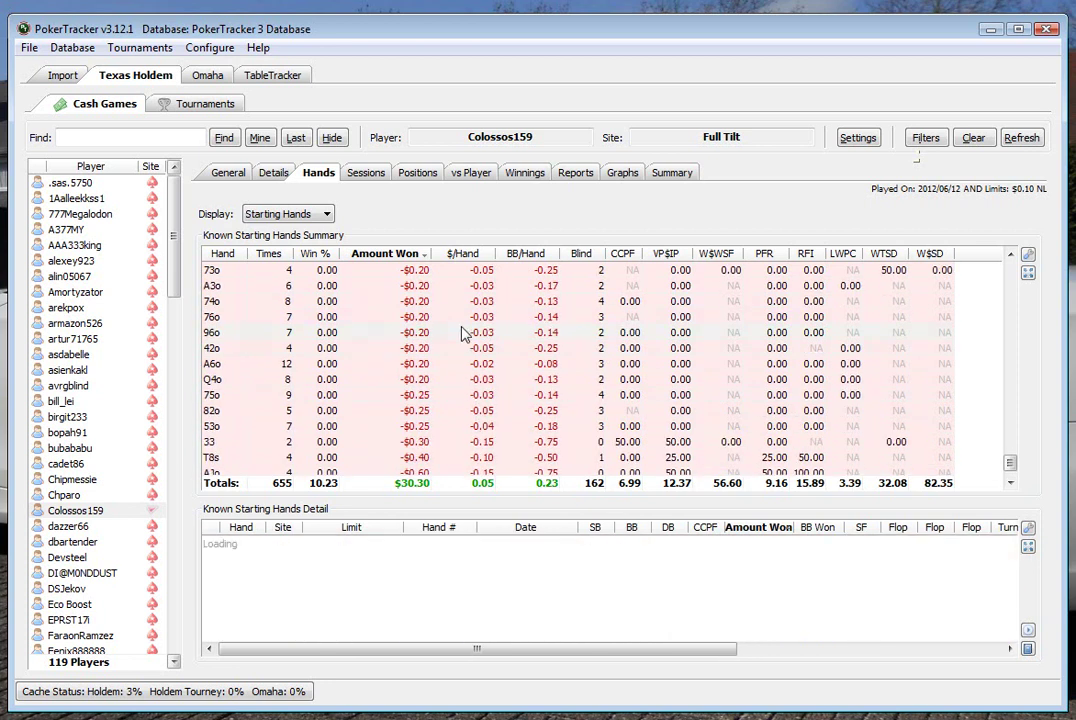